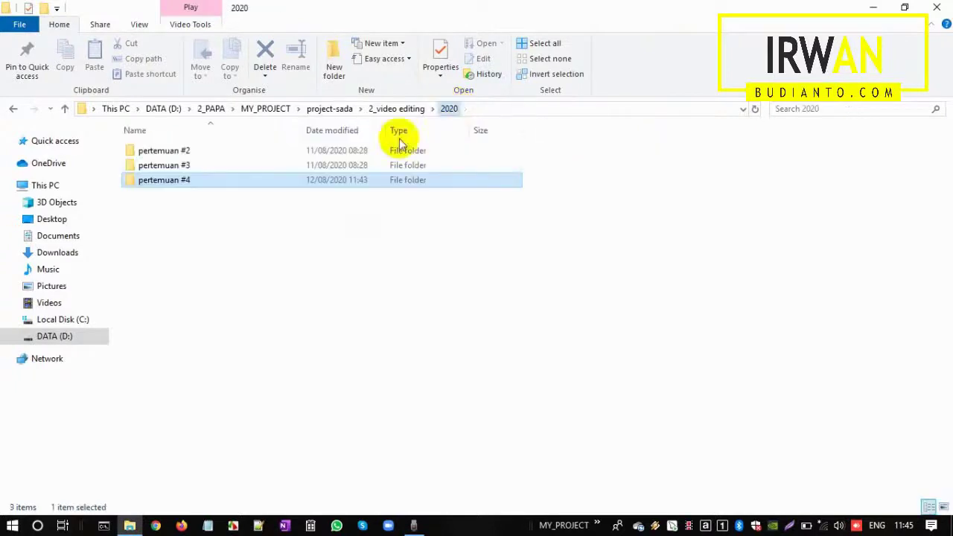
- Open pertemuan 4.pdf from the pertemuan #4 folder and read through the material list to the first work steps
double_click(192, 181)
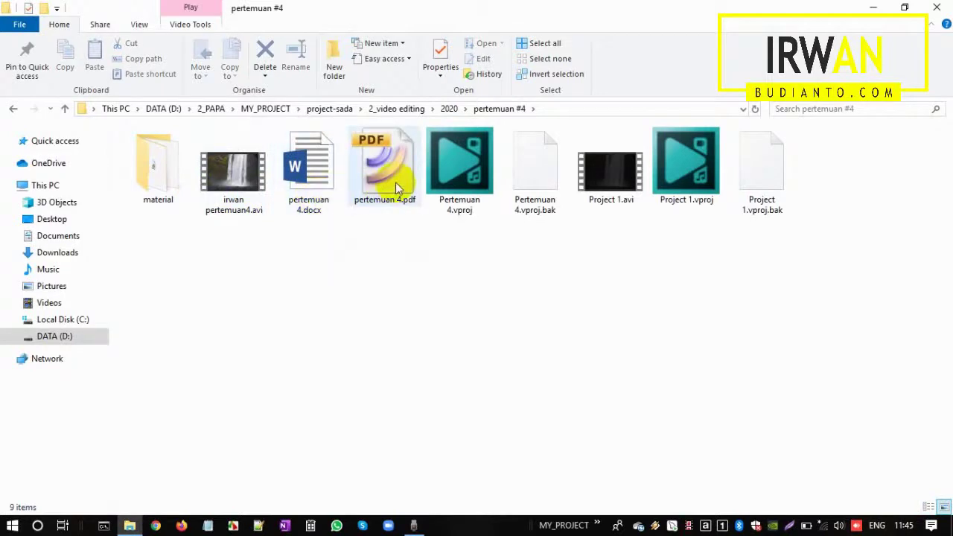
mouse_move(396, 182)
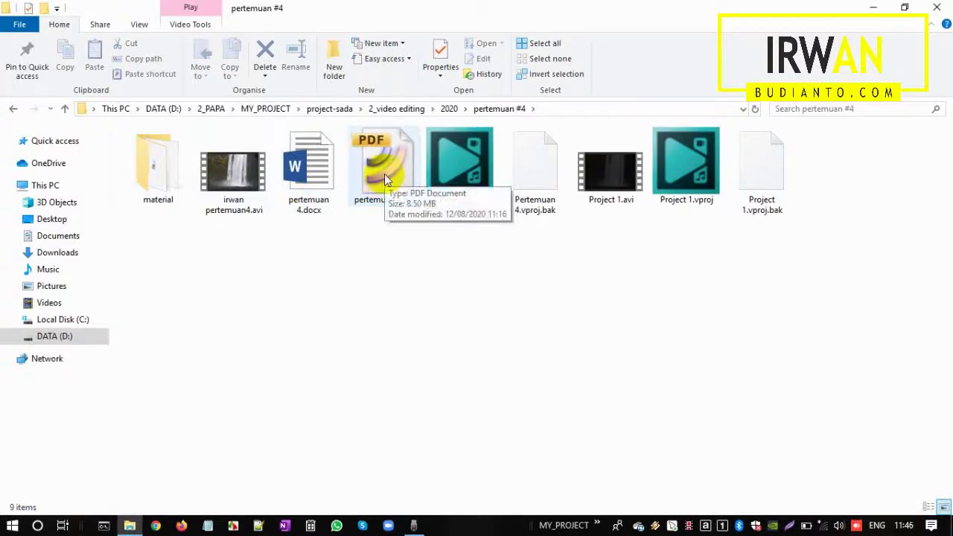
double_click(384, 174)
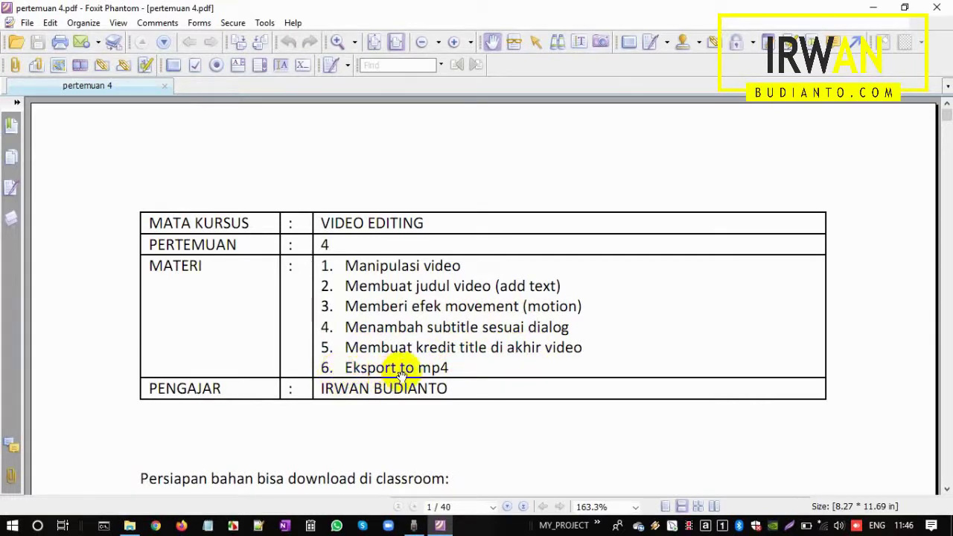
scroll(224, 248, "down", 5)
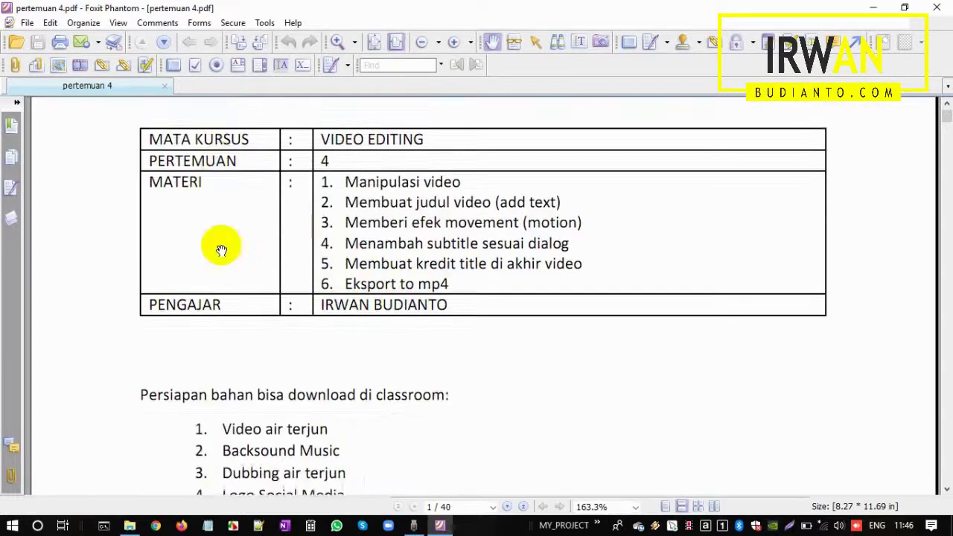
left_click_drag(294, 278, 304, 128)
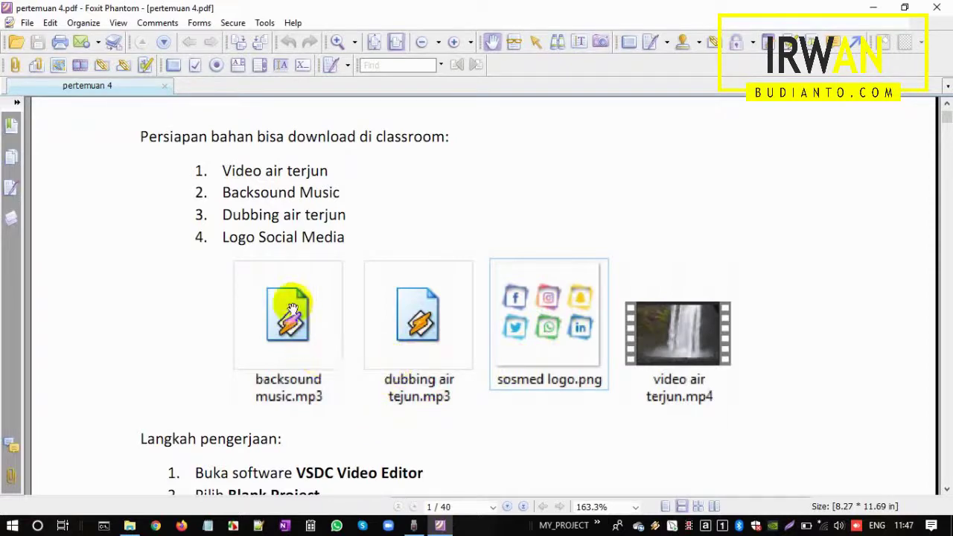
scroll(289, 296, "down", 3)
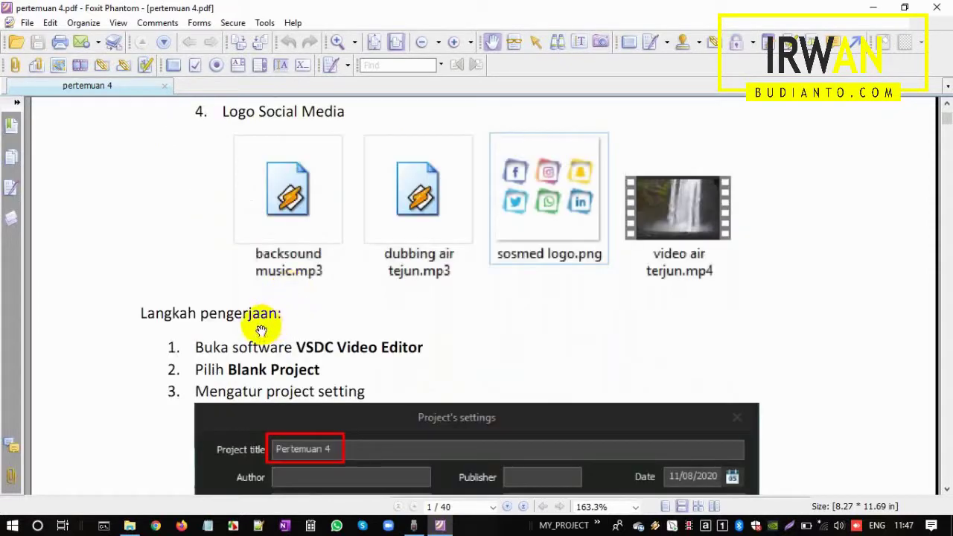
scroll(260, 354, "down", 2)
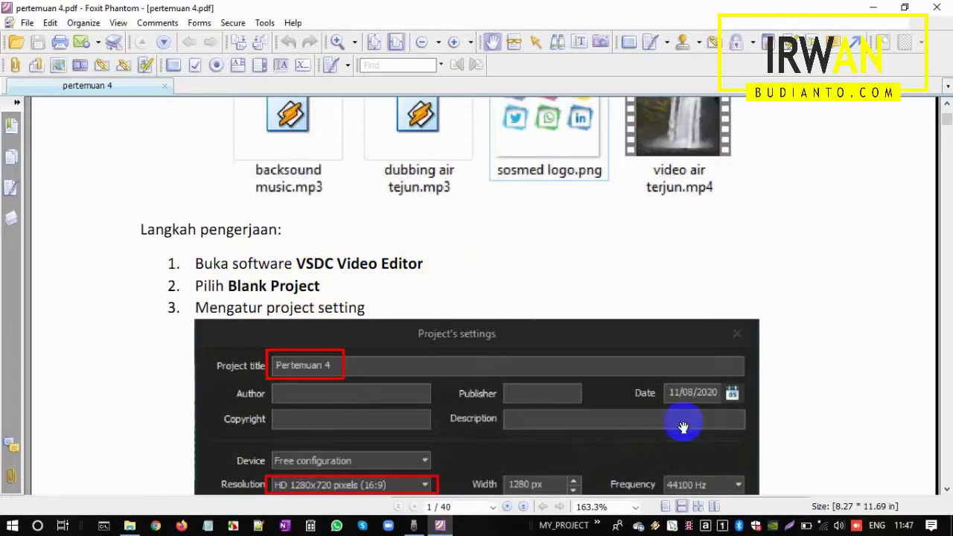
- Launch VSDC Video Editor from the desktop and start a blank project, checking the first steps in the PDF guide
key("super+d")
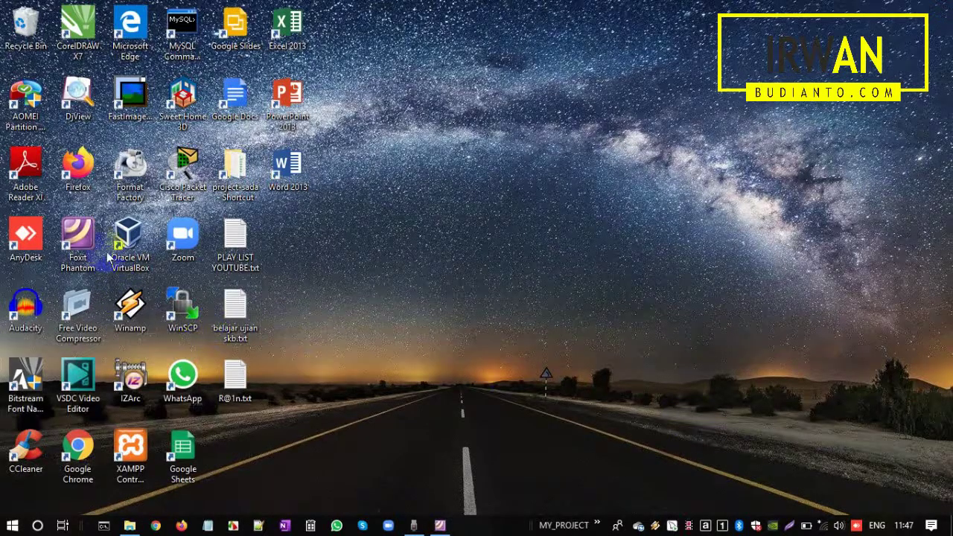
double_click(90, 379)
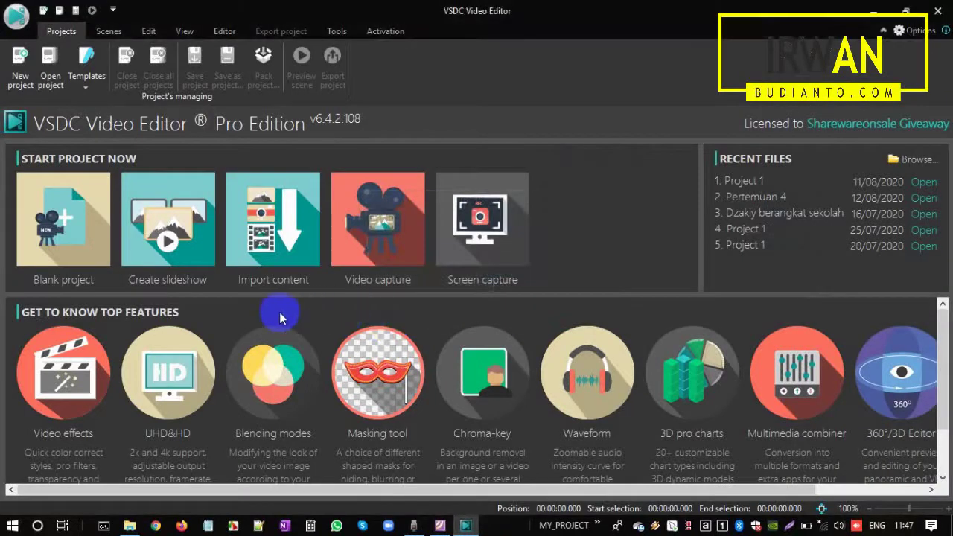
key("alt+Tab")
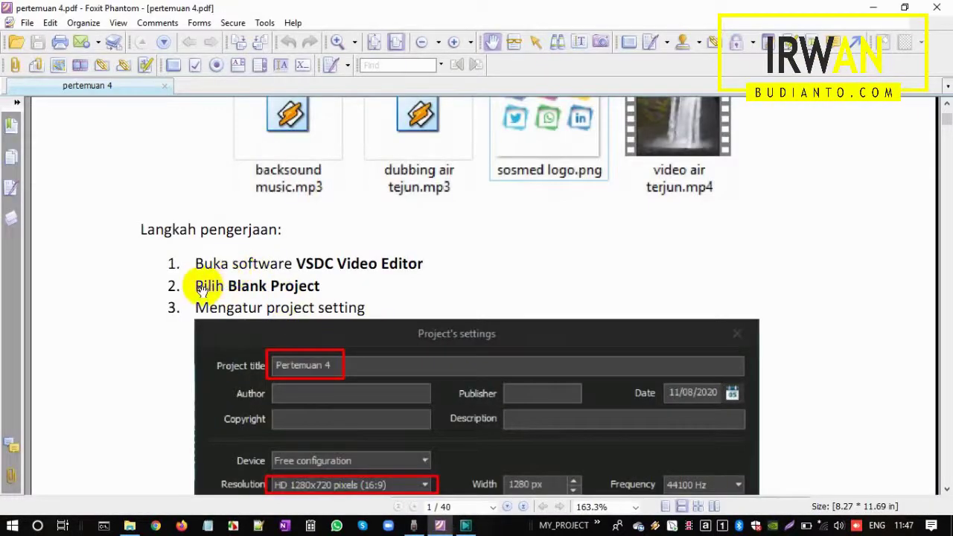
key("alt+Tab")
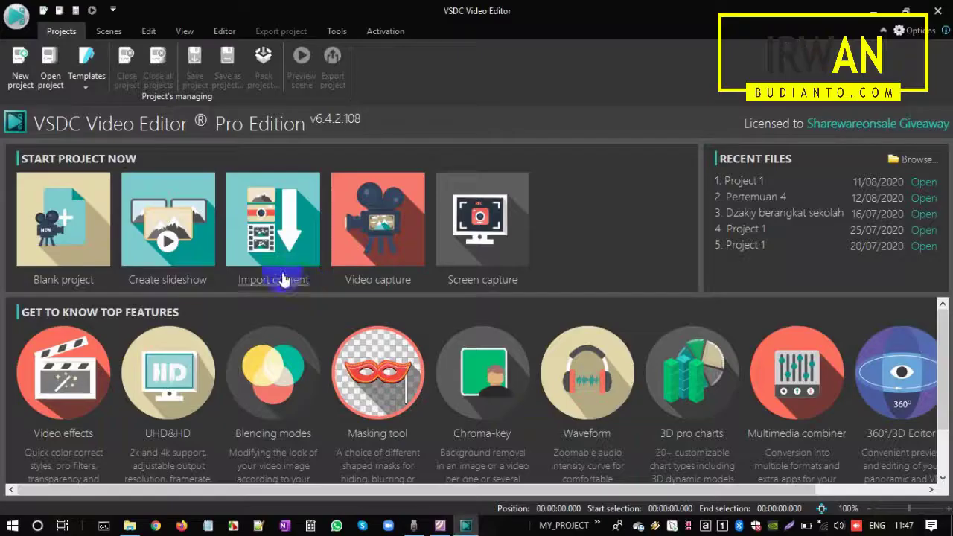
left_click(82, 237)
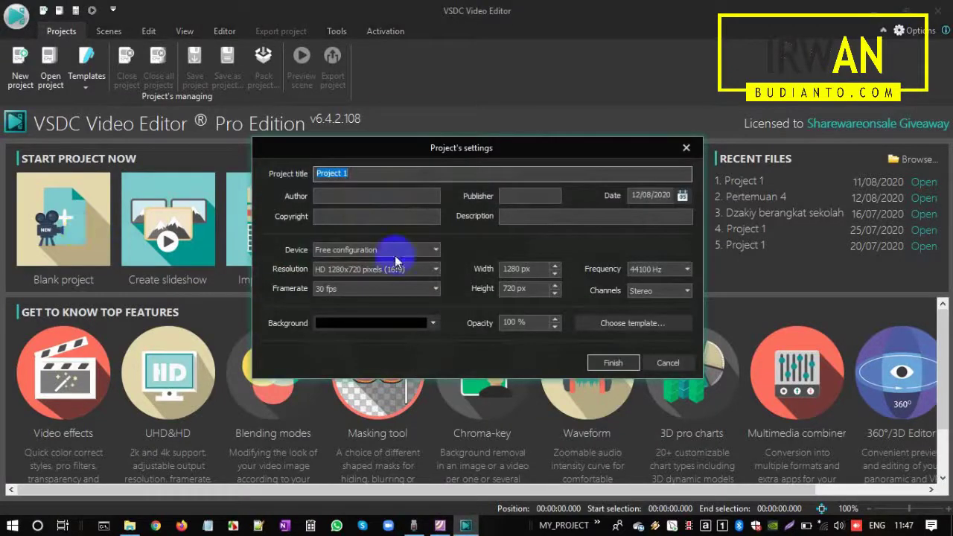
- Check the project settings example in the PDF guide and title the new VSDC project Pertemuan-4
key("alt+Tab")
scroll(276, 276, "down", 3)
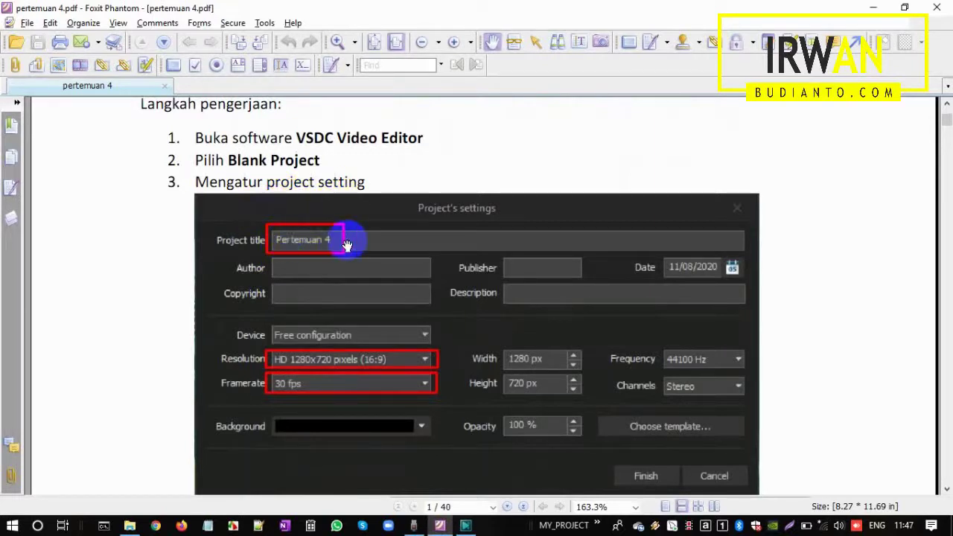
scroll(337, 310, "down", 1)
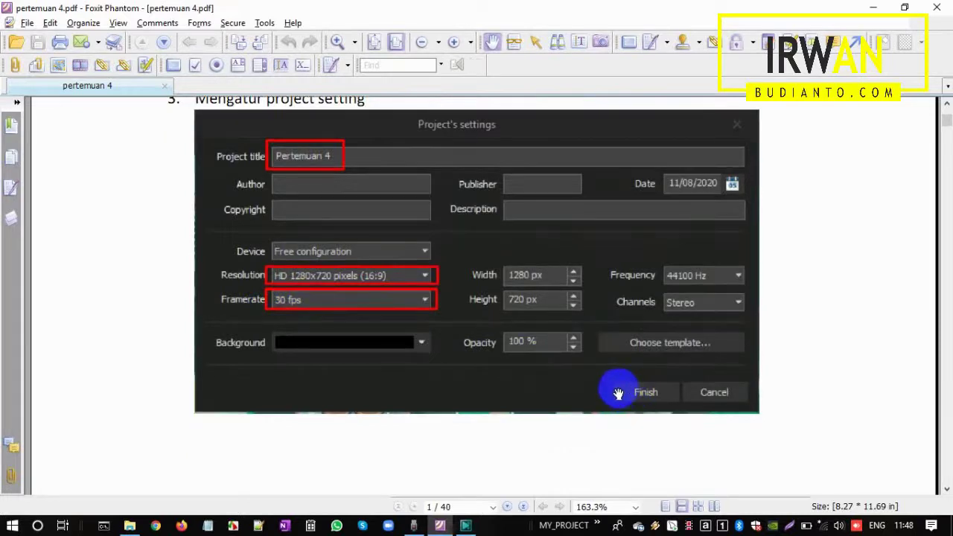
key("alt+Tab")
left_click_drag(375, 174, 287, 177)
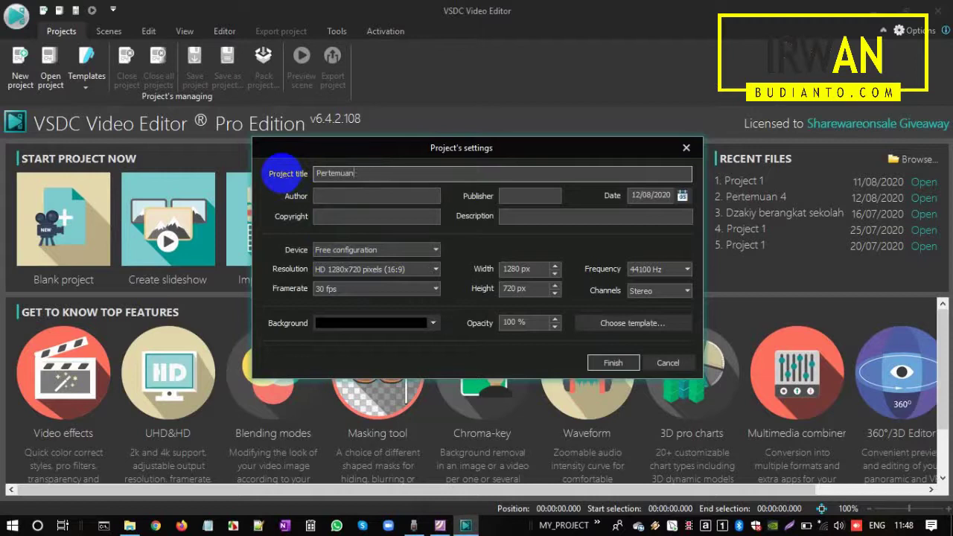
key("Tab")
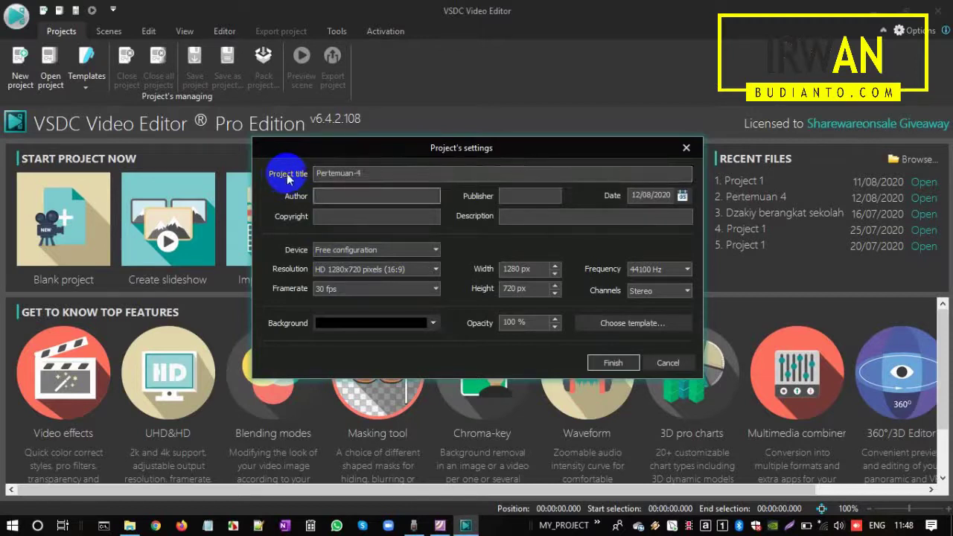
- Choose HD 1280x720 pixels (16:9) resolution and a 30 fps framerate, and create the project
left_click(335, 272)
left_click(385, 272)
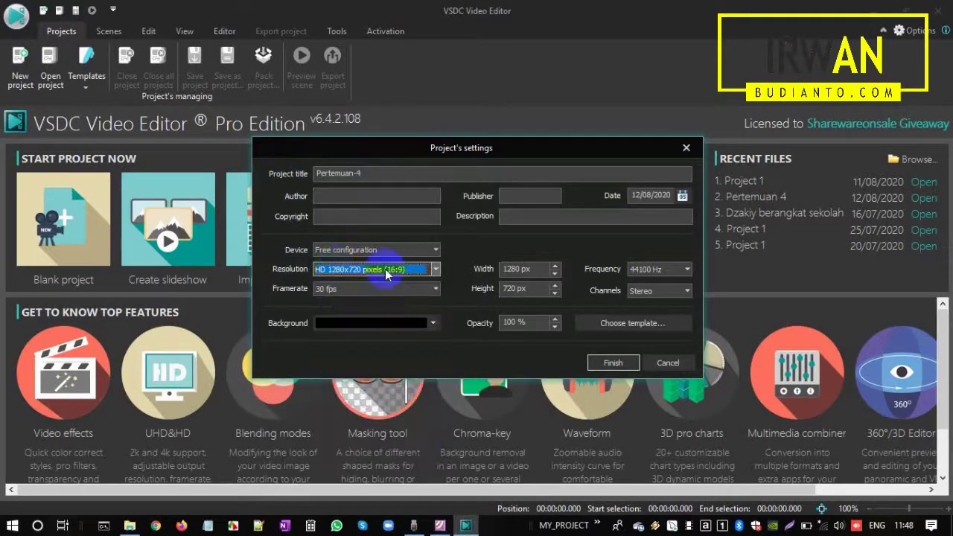
left_click(436, 269)
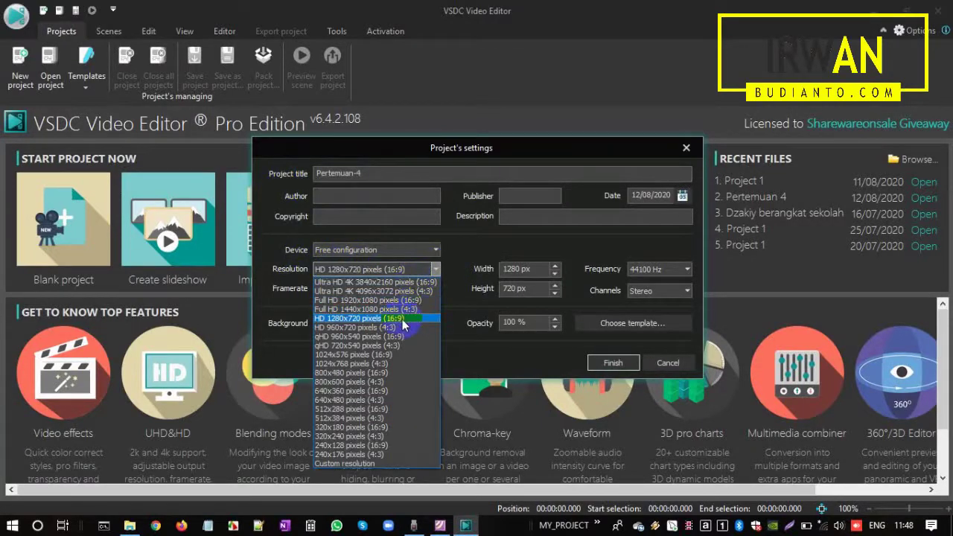
left_click(403, 320)
left_click(436, 289)
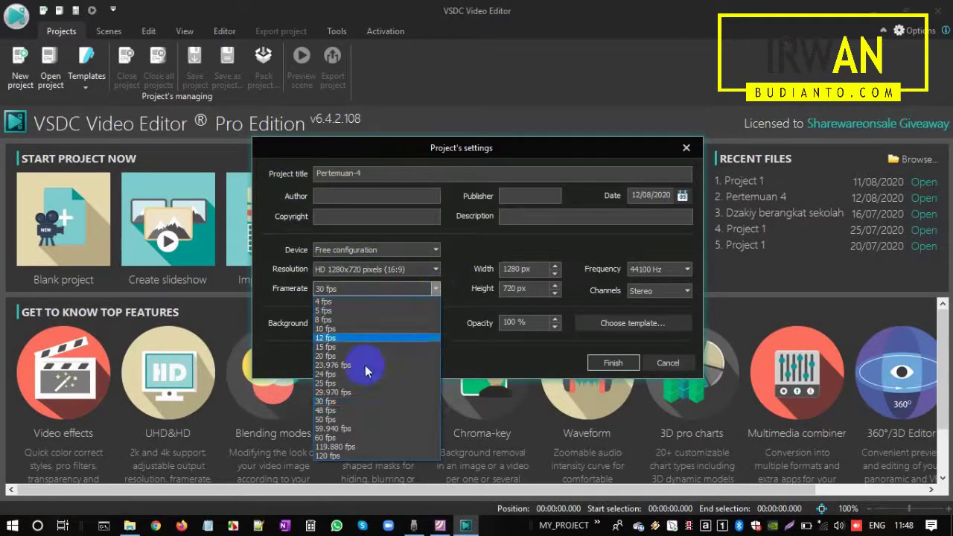
left_click(363, 401)
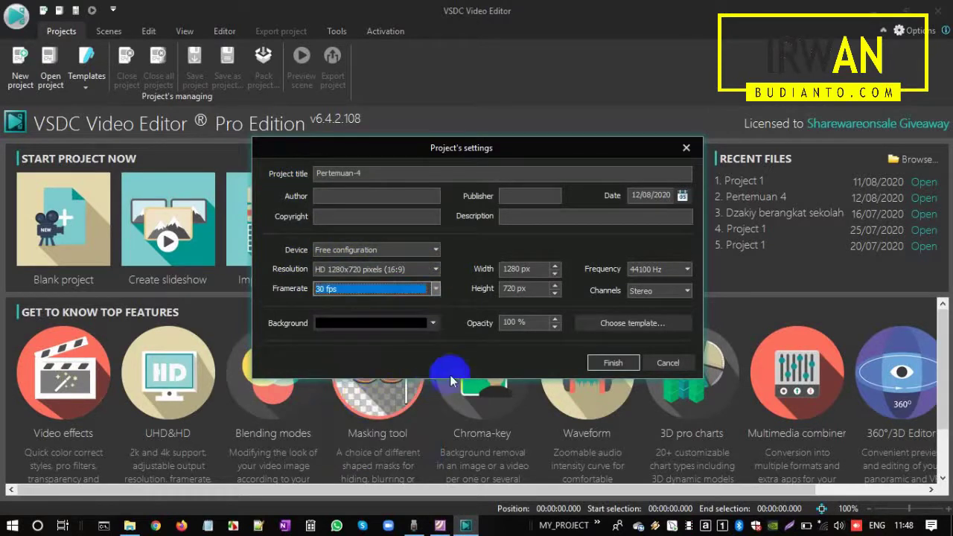
left_click(613, 363)
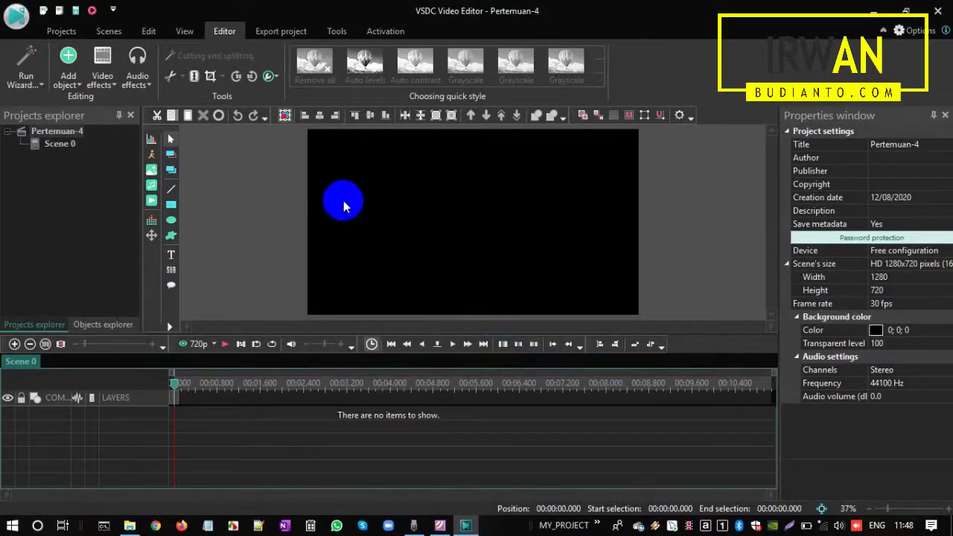
- Check step 4 of the PDF guide and add backsound music.mp3 in VSDC as audio on a new layer, positioned from scene begin
key("alt+Tab")
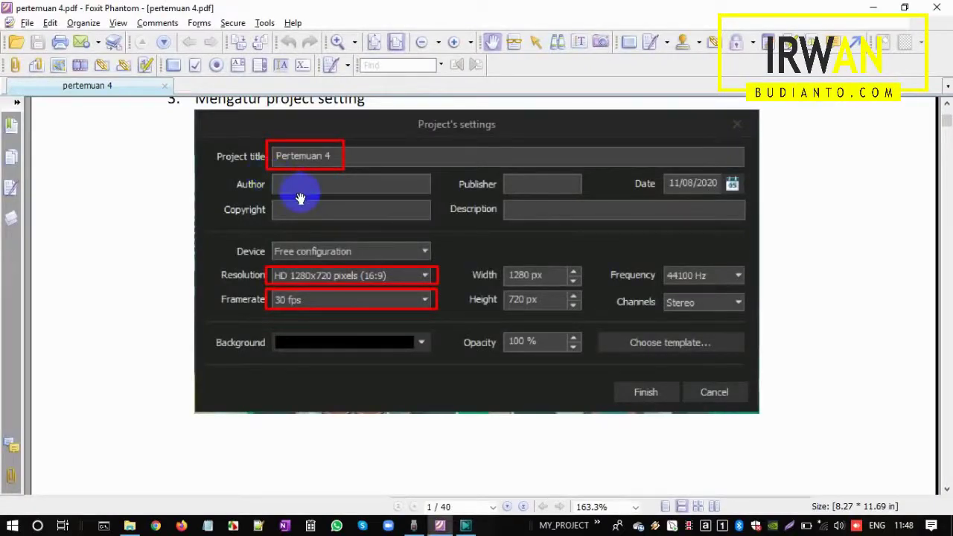
scroll(299, 198, "down", 5)
scroll(300, 197, "down", 5)
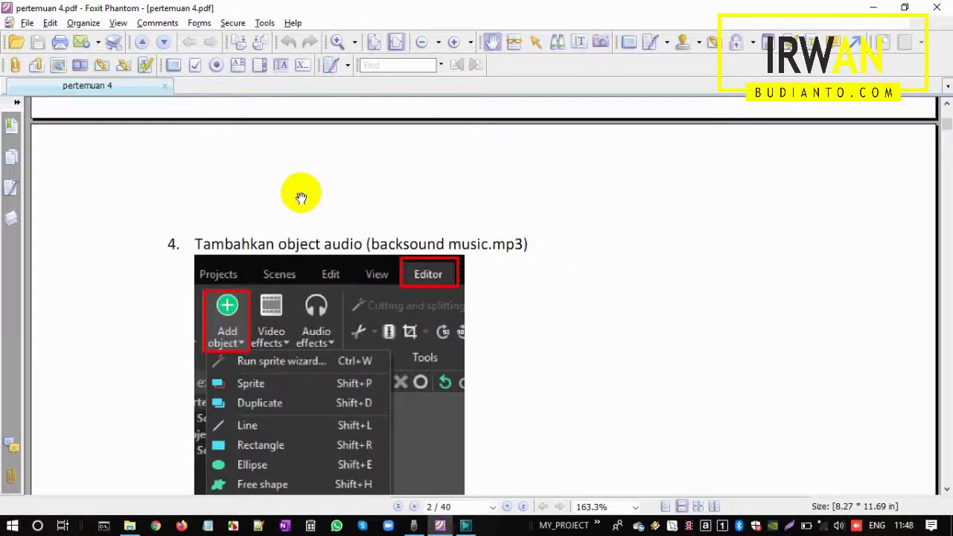
scroll(301, 197, "down", 2)
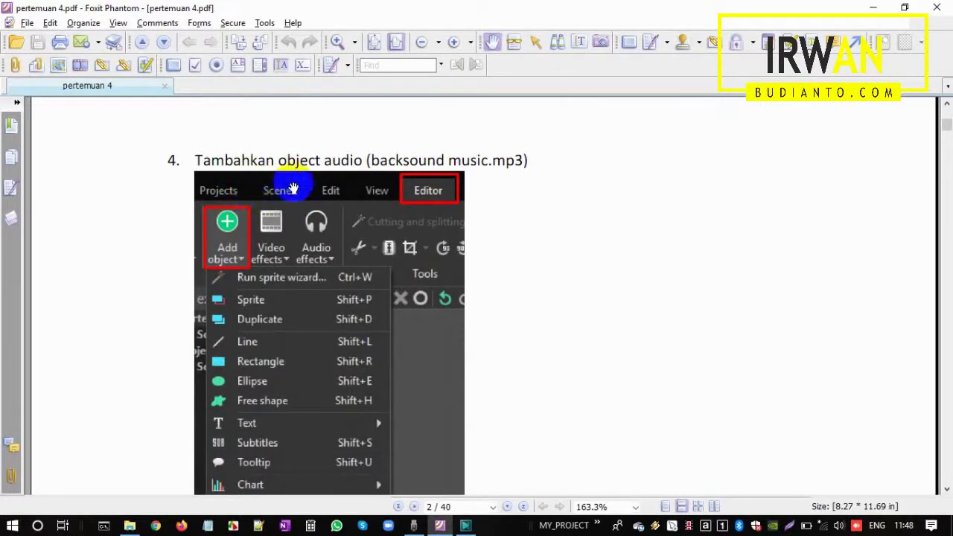
scroll(332, 173, "down", 1)
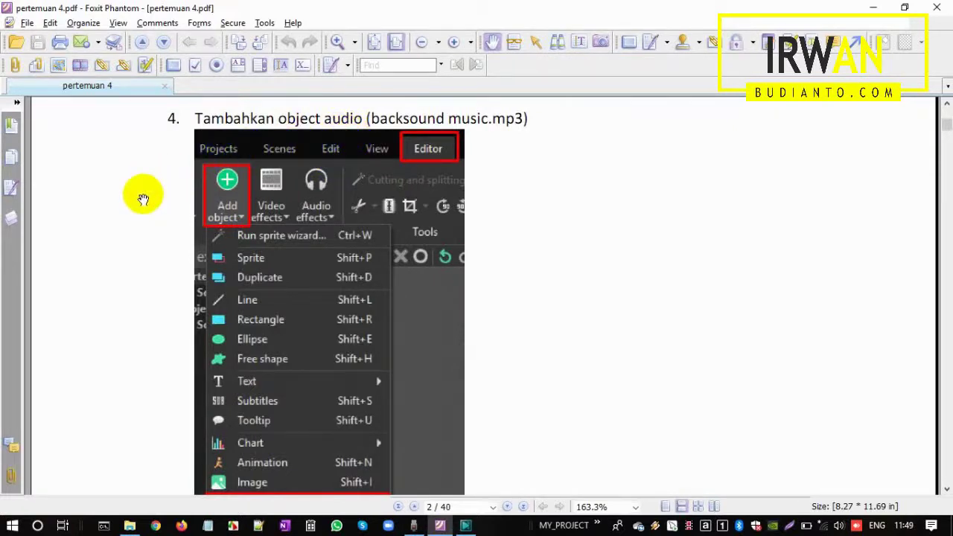
key("alt+Tab")
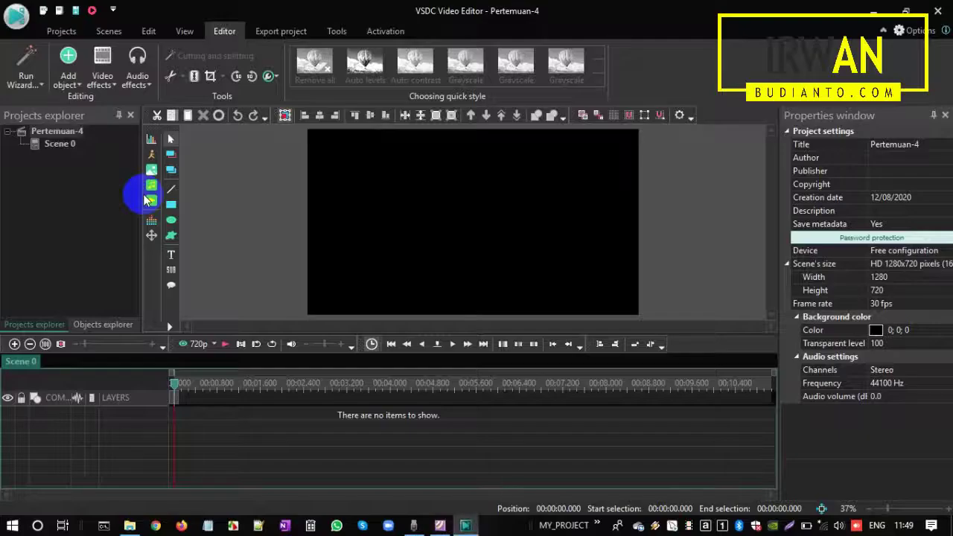
left_click(68, 75)
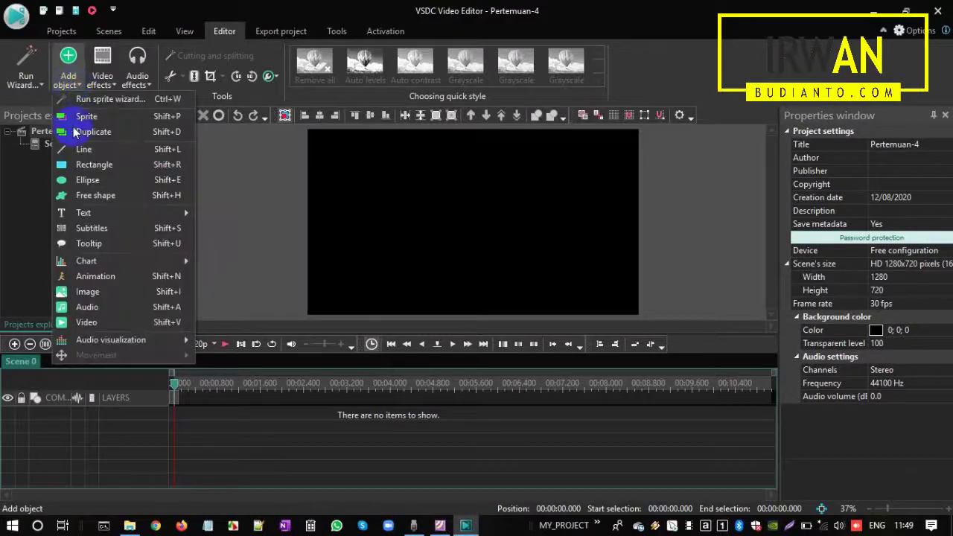
left_click(88, 307)
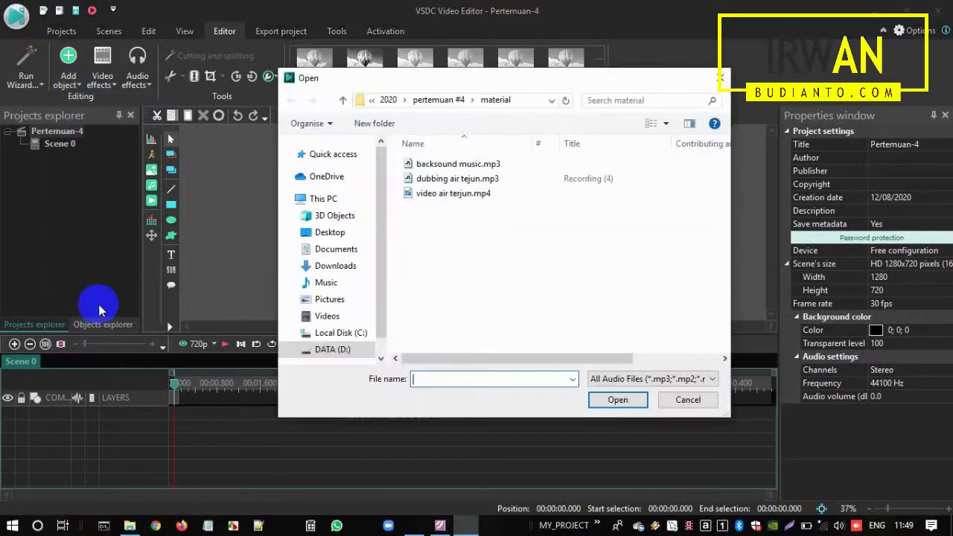
left_click(477, 163)
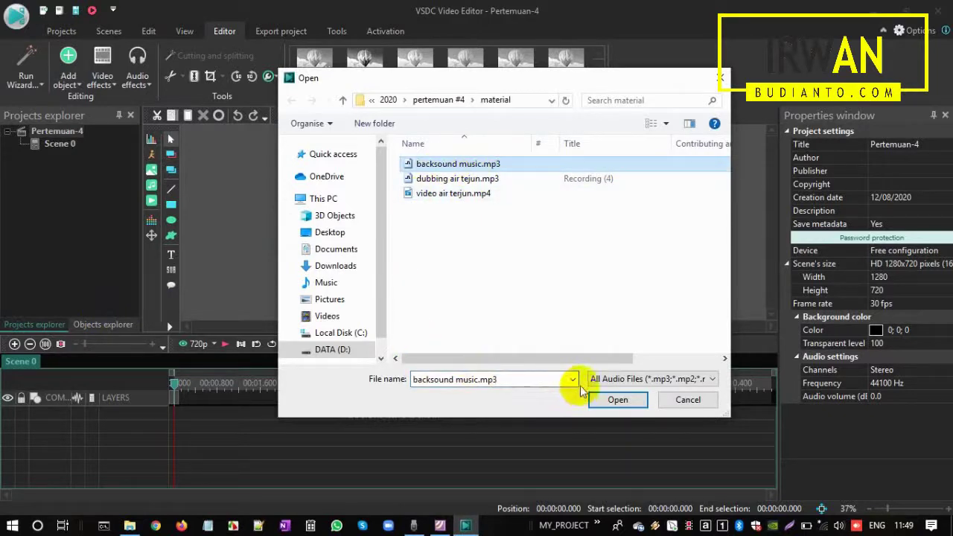
left_click(618, 402)
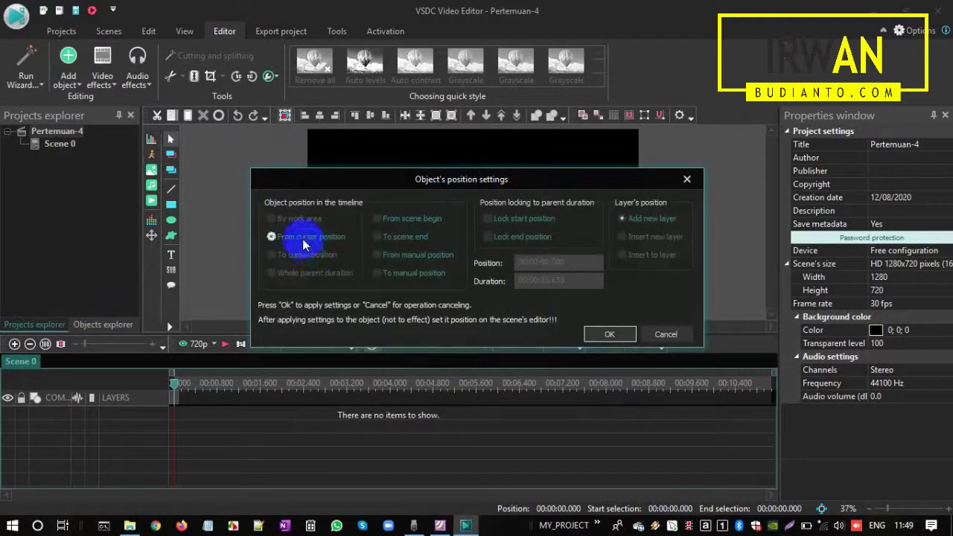
left_click(377, 219)
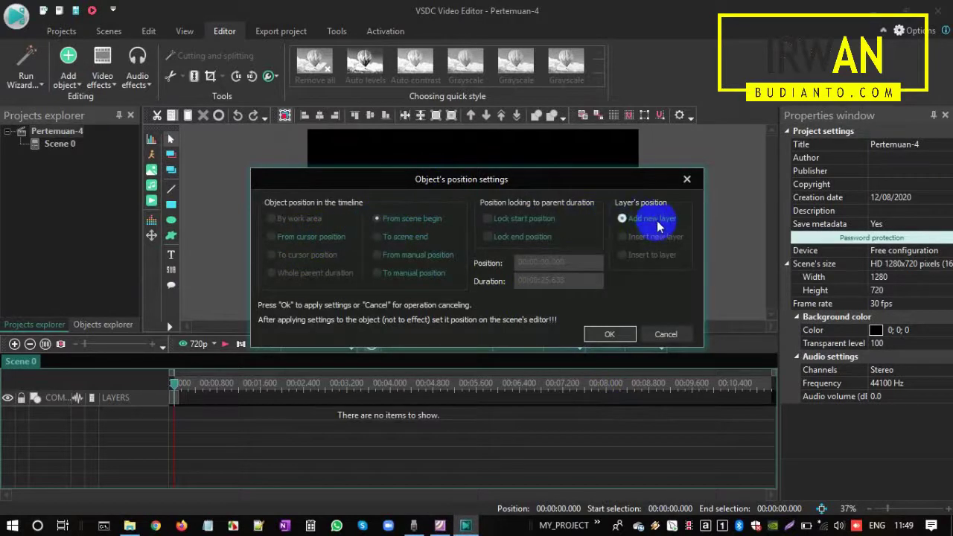
left_click(611, 334)
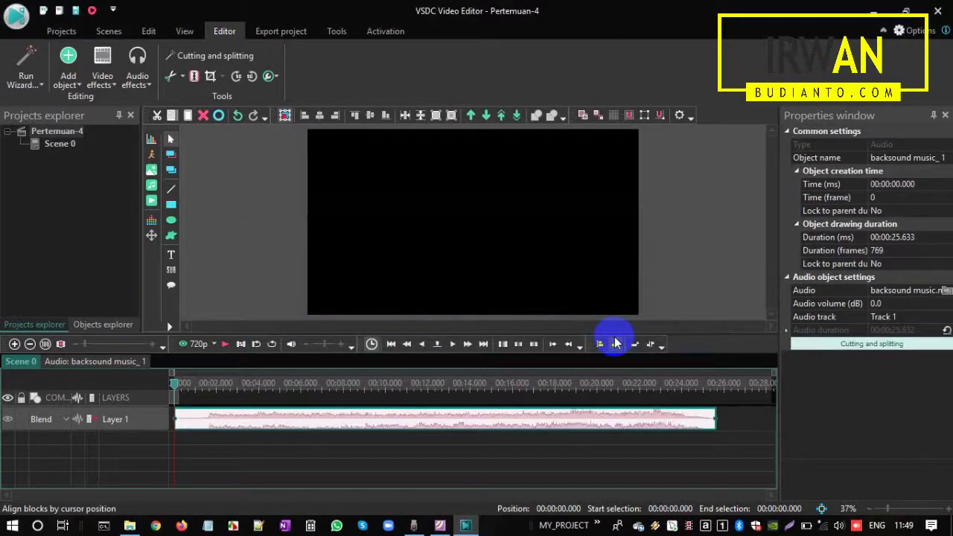
- Review the rest of step 4 in the PDF guide, covering the audio file choice and object position settings
key("alt+Tab")
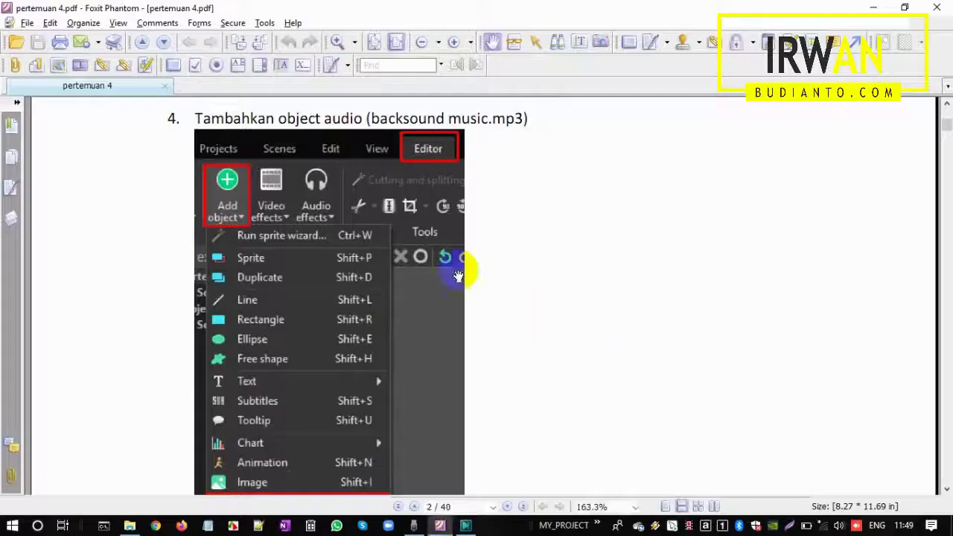
scroll(338, 242, "down", 7)
scroll(345, 267, "down", 7)
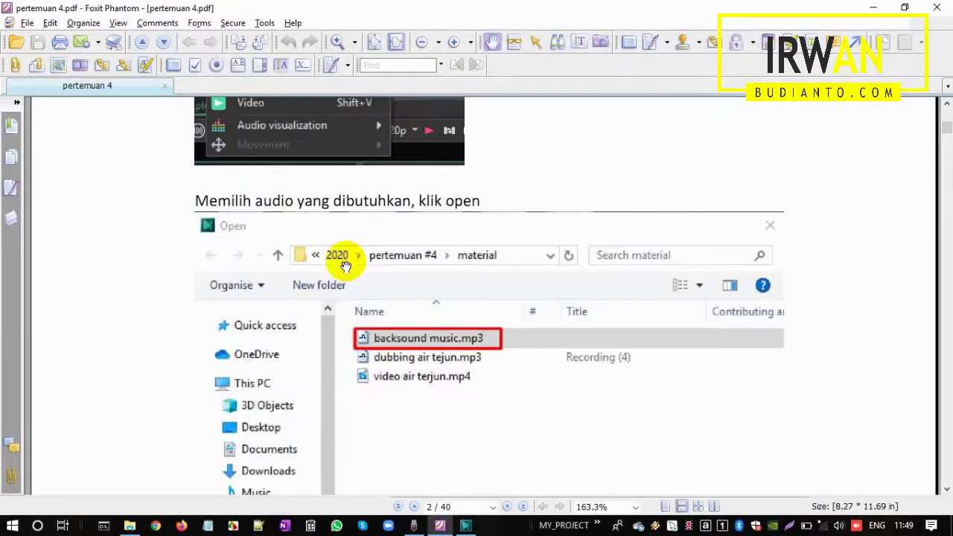
scroll(350, 266, "up", 2)
scroll(351, 261, "down", 7)
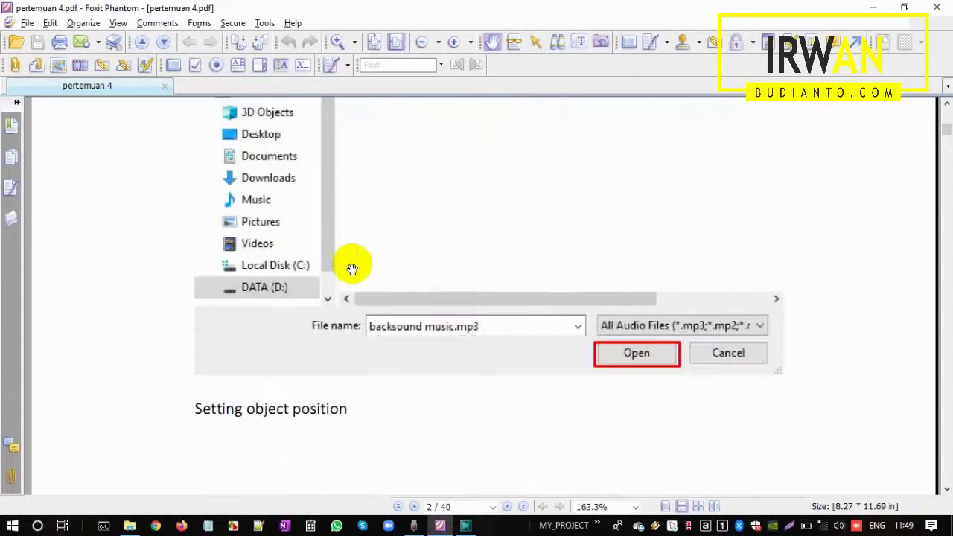
scroll(308, 266, "down", 8)
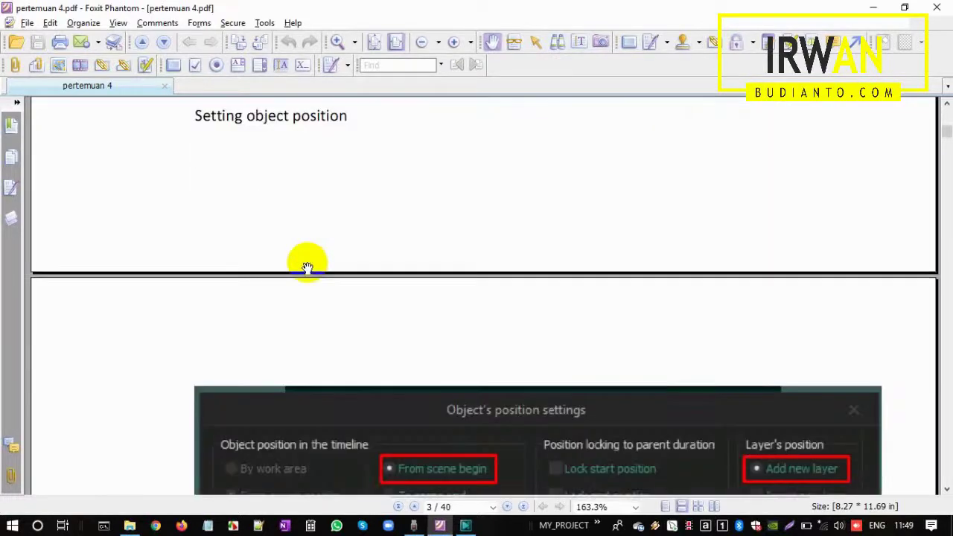
scroll(320, 261, "down", 4)
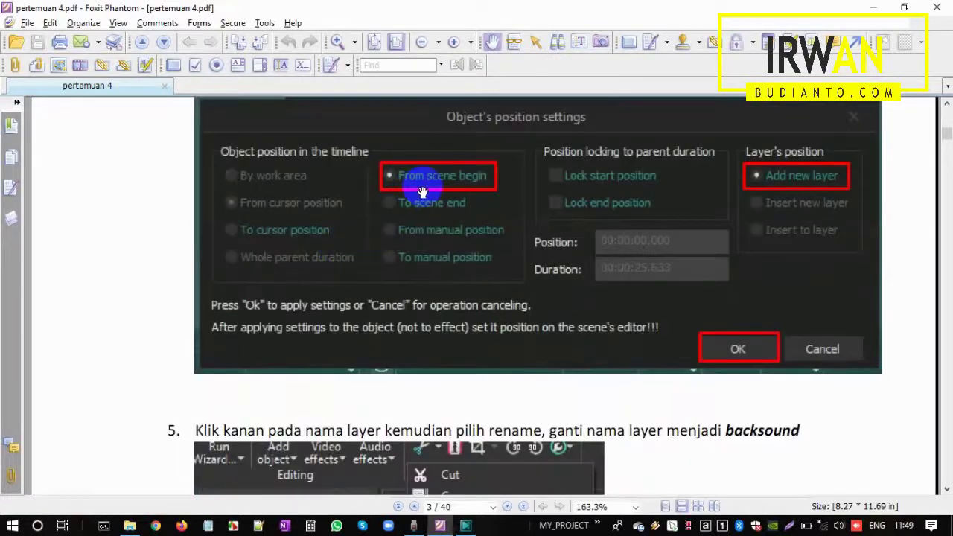
- Read step 5 of the PDF guide on renaming the audio layer, including the example of the renamed layer
scroll(452, 256, "down", 4)
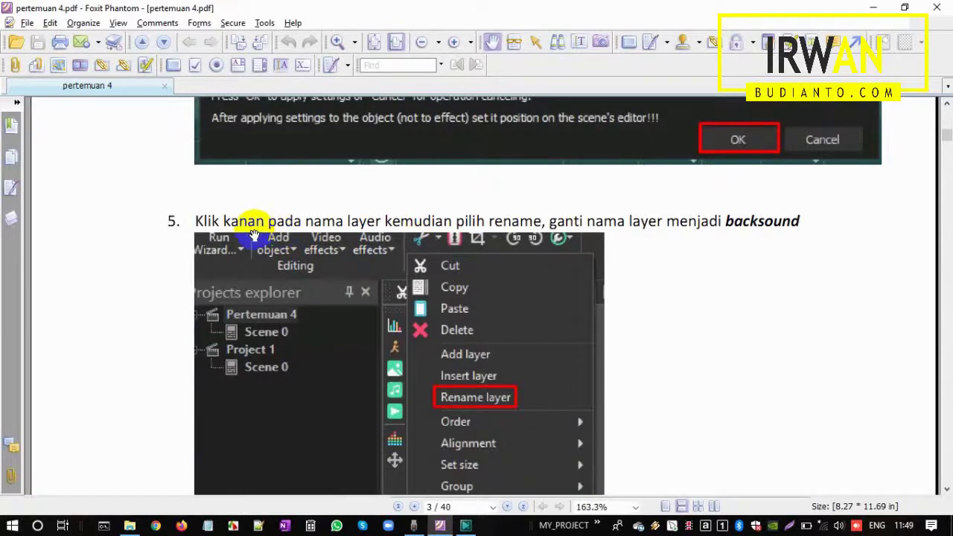
scroll(244, 226, "down", 2)
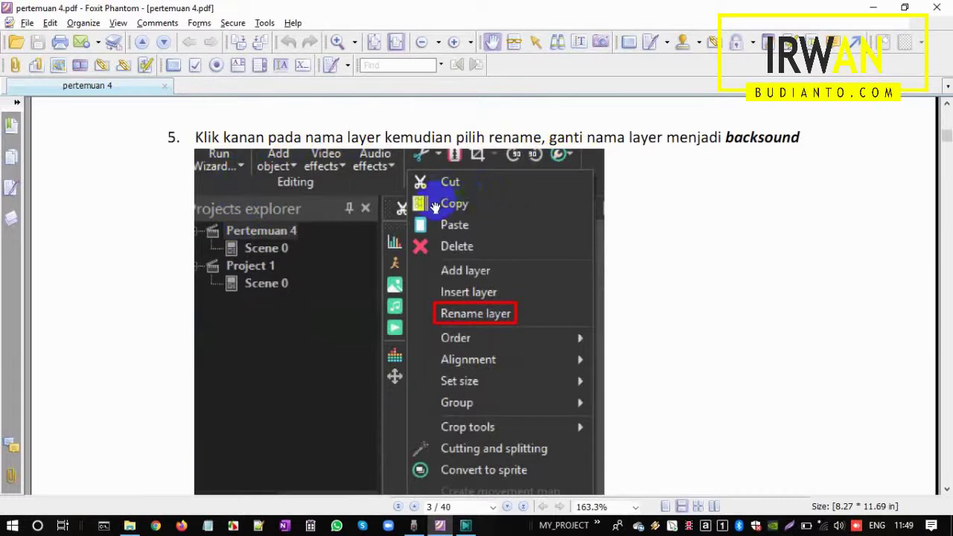
scroll(675, 194, "down", 3)
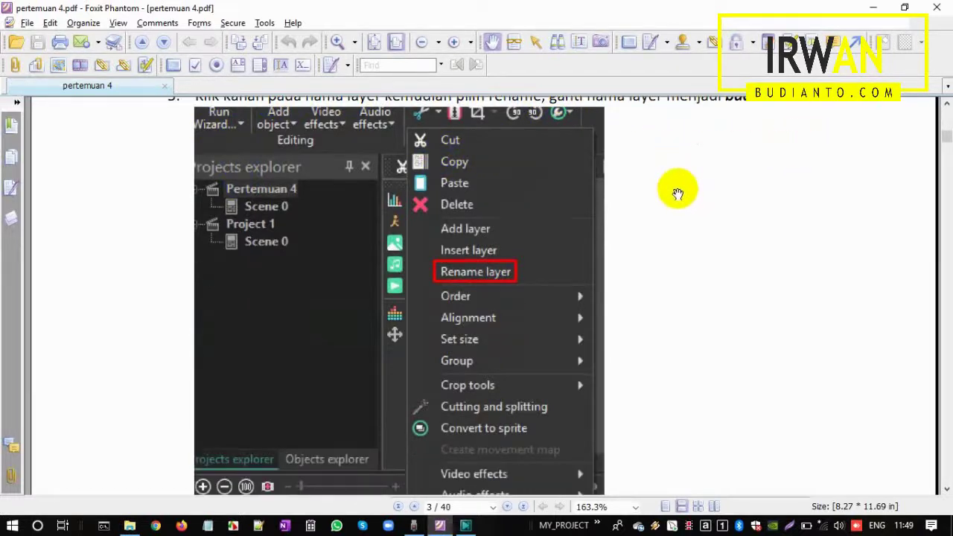
scroll(629, 210, "down", 1)
scroll(483, 297, "down", 2)
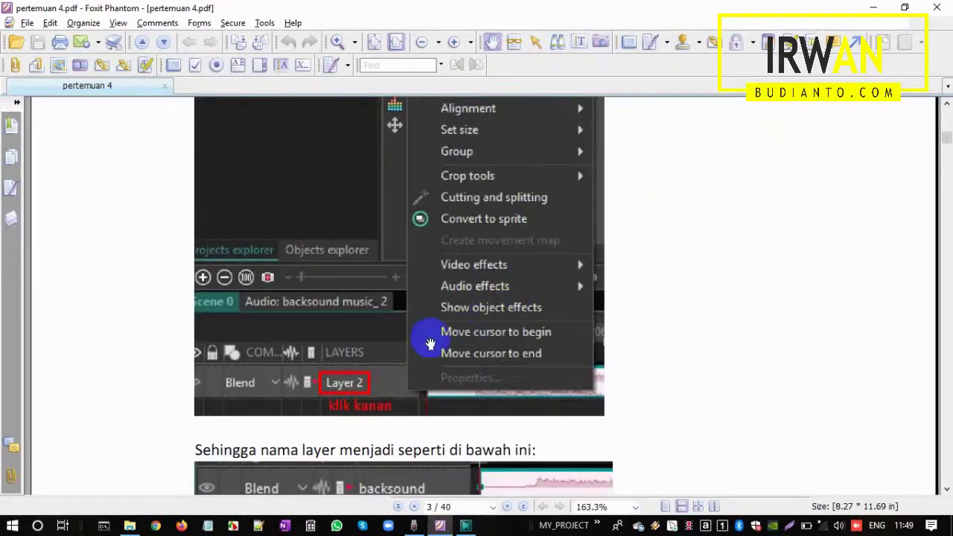
scroll(395, 362, "down", 4)
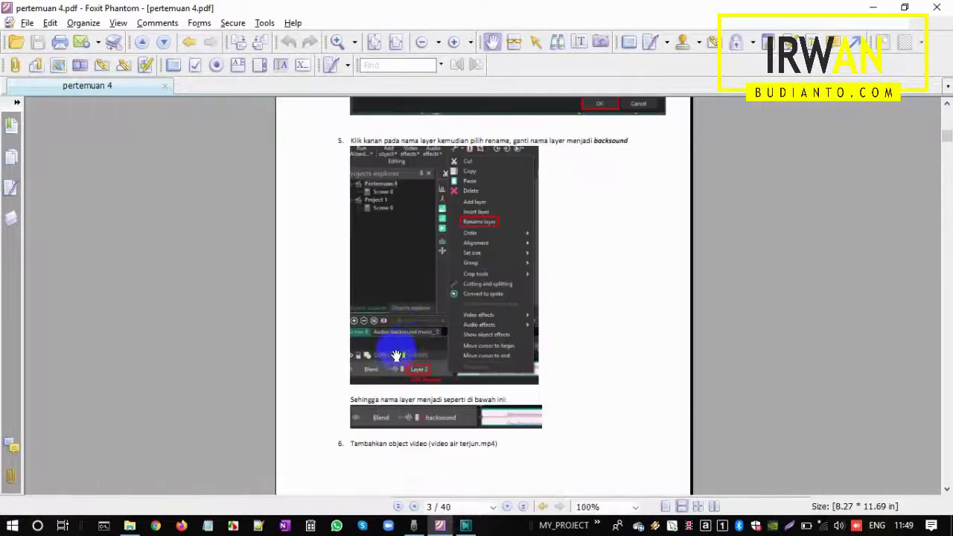
scroll(432, 346, "up", 2)
scroll(432, 350, "up", 1)
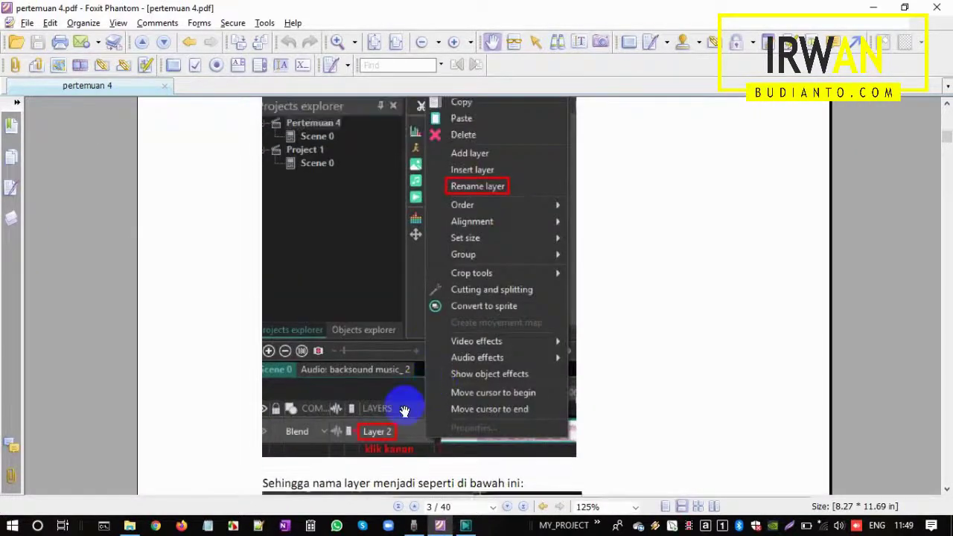
scroll(401, 417, "up", 1)
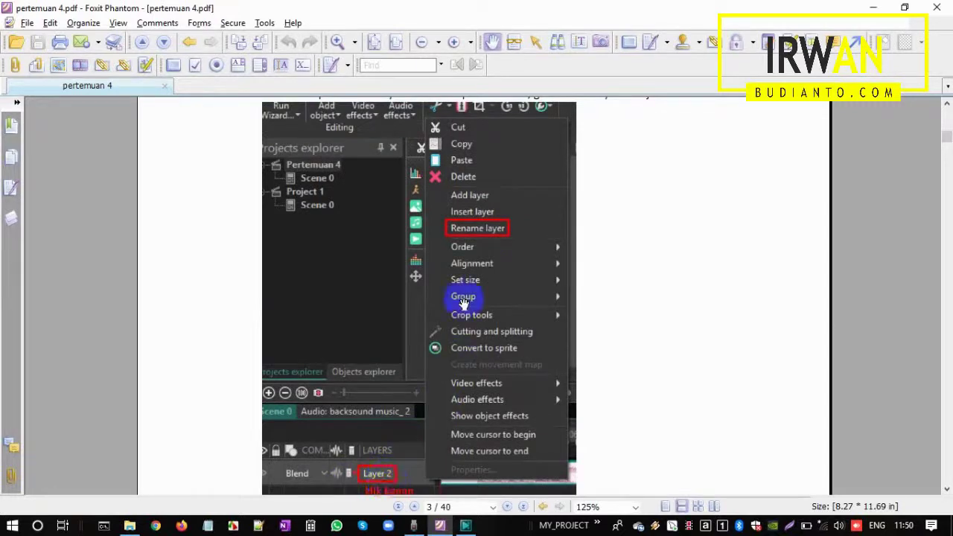
scroll(446, 283, "down", 3)
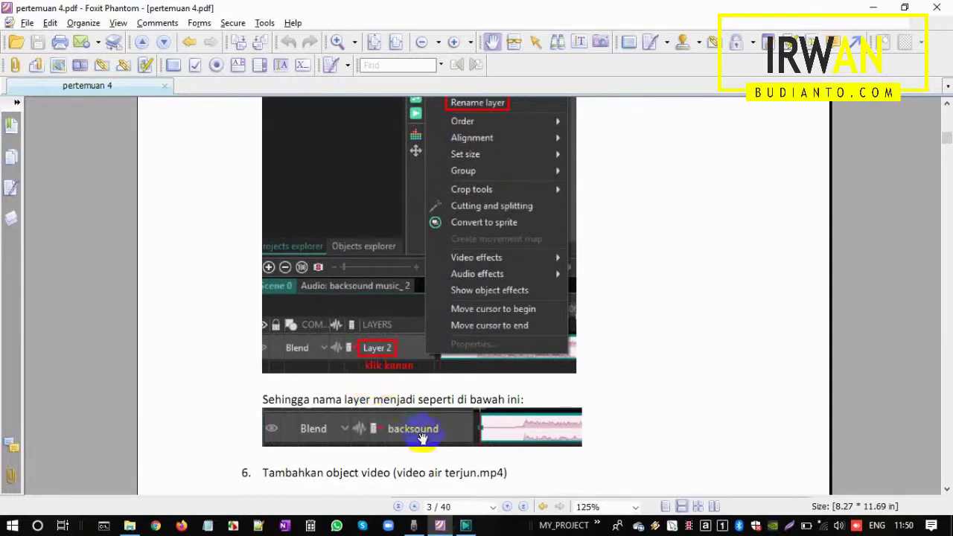
- In VSDC, rename the audio layer in the timeline as backsound
key("alt+Tab")
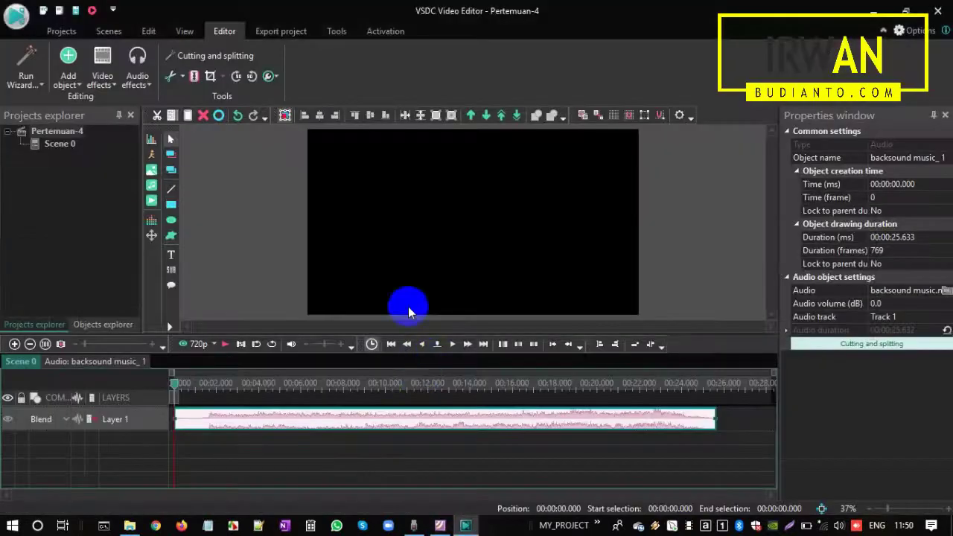
right_click(156, 422)
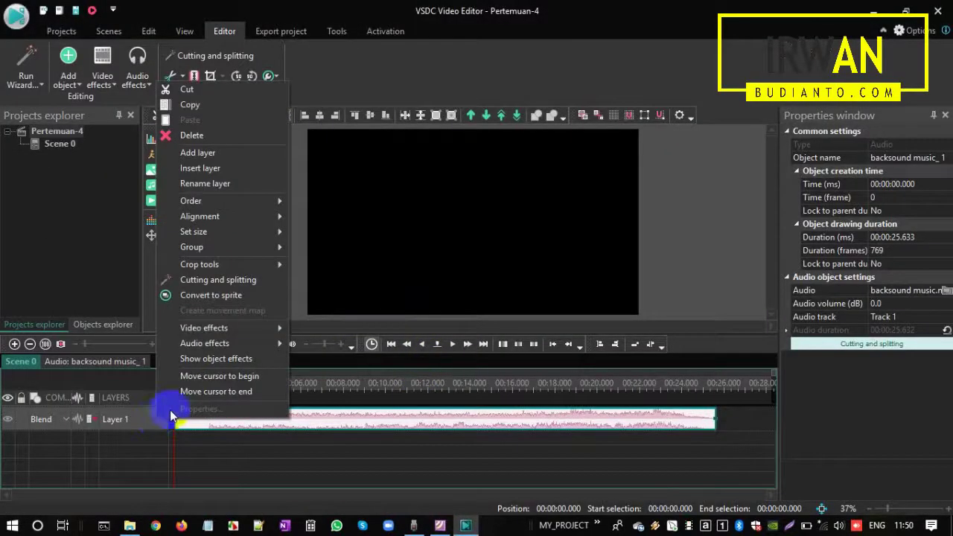
left_click(223, 184)
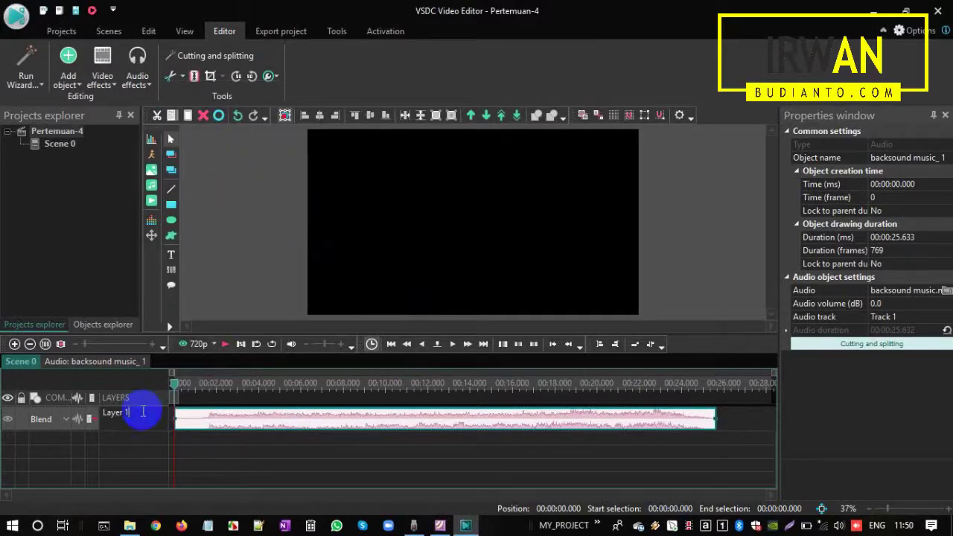
left_click_drag(139, 410, 80, 408)
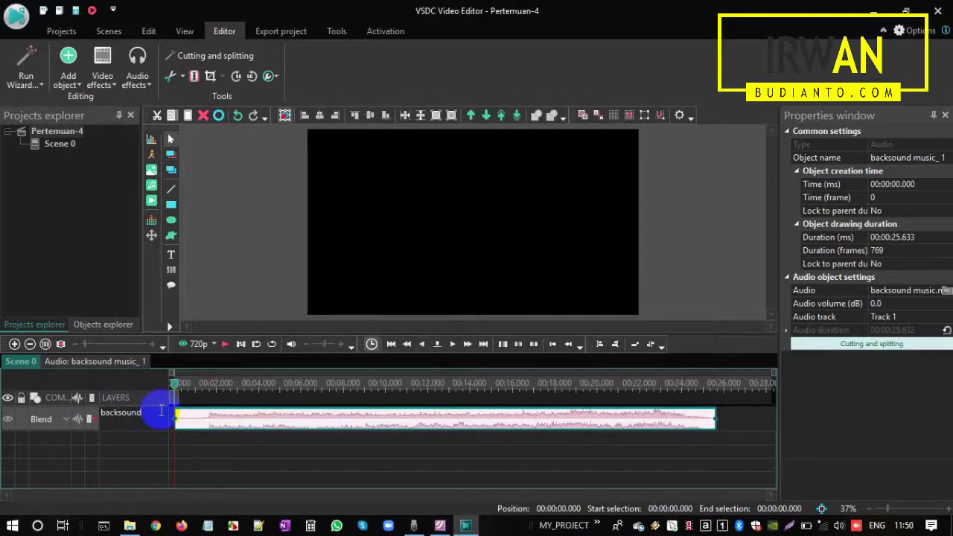
key("Return")
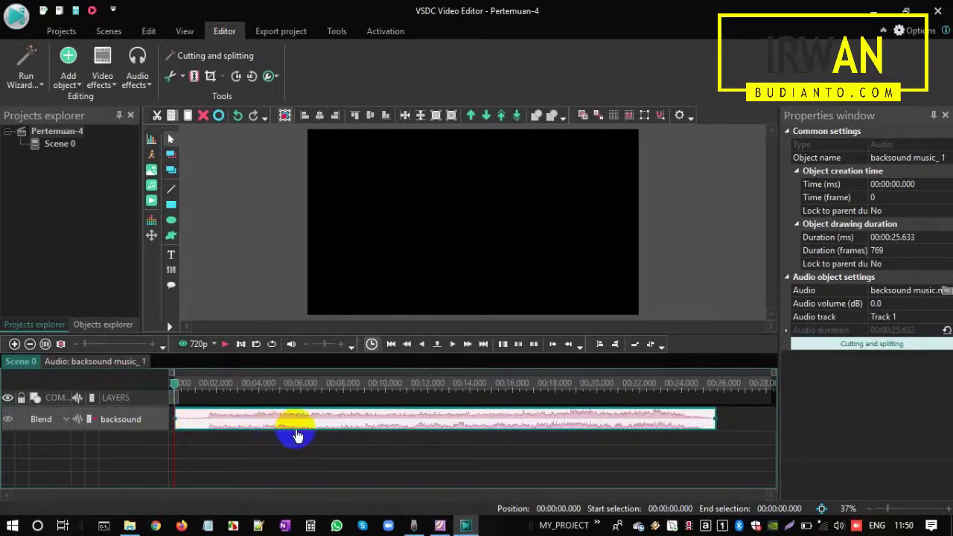
mouse_move(296, 435)
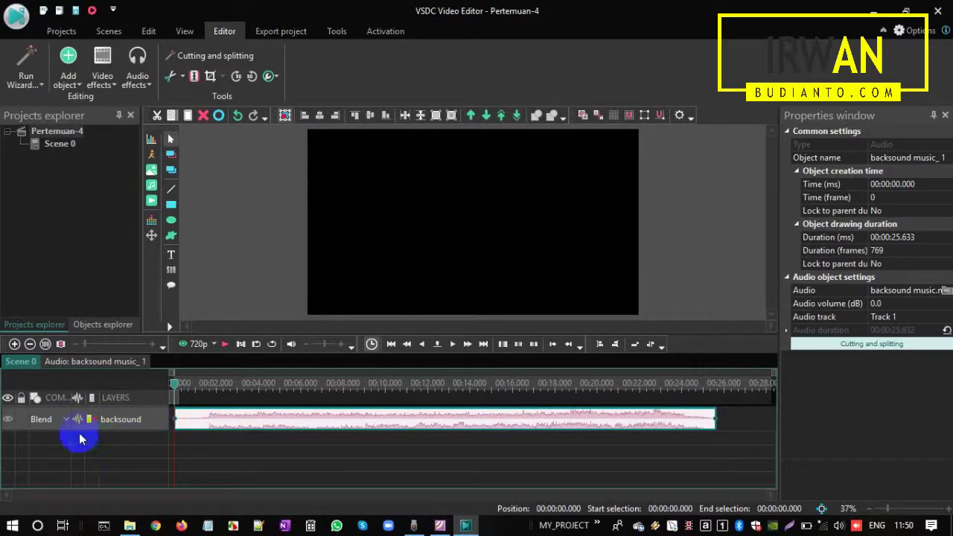
- Read step 6 of the PDF guide on adding the waterfall video object and choosing its file
key("alt+Tab")
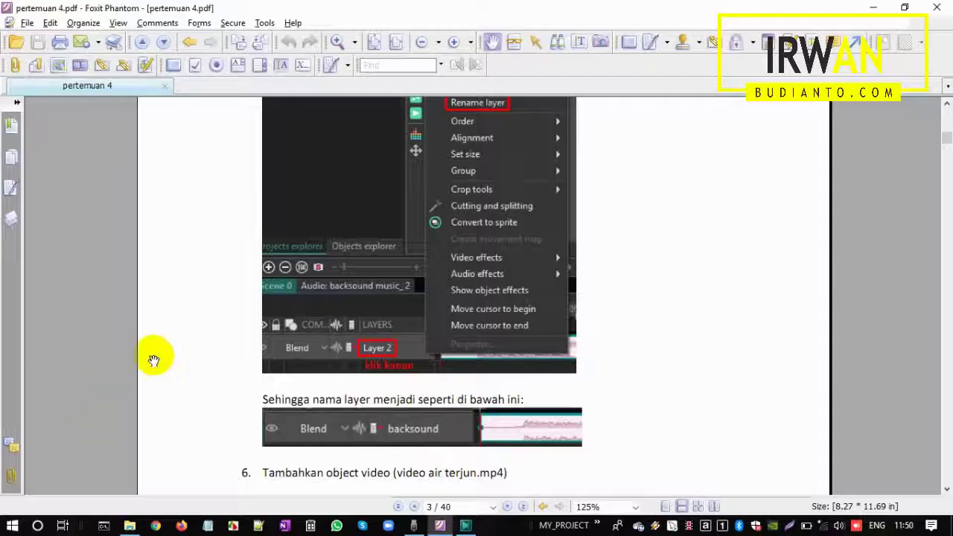
scroll(293, 313, "down", 4)
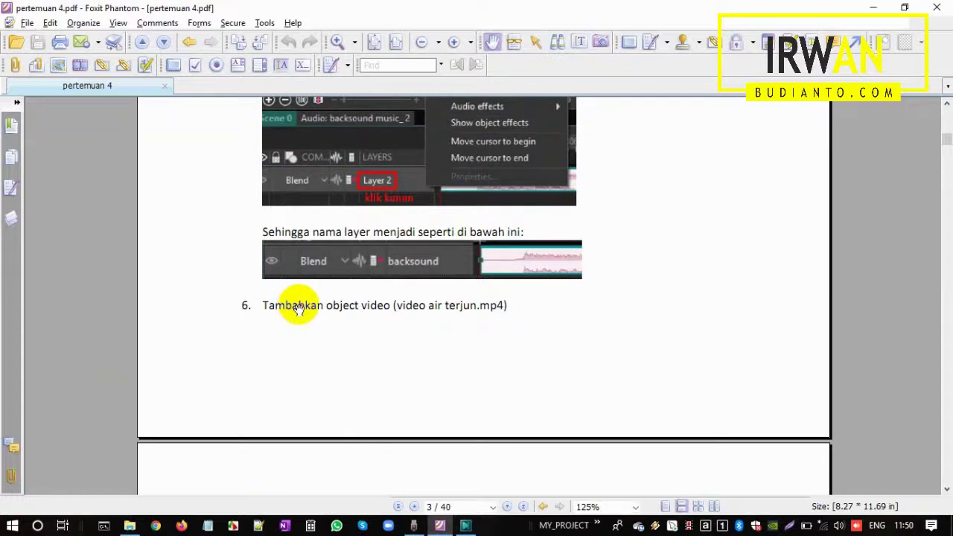
scroll(297, 309, "down", 2)
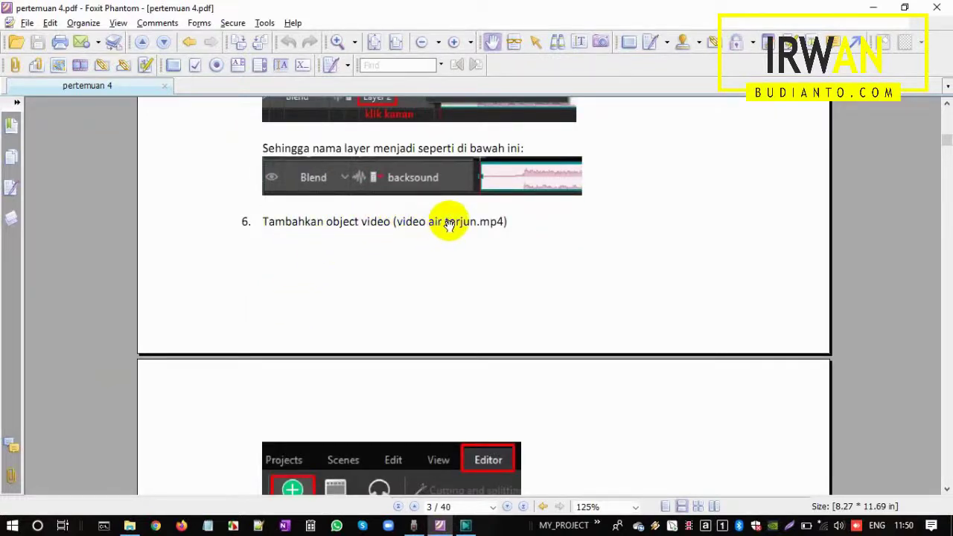
scroll(451, 220, "down", 1)
scroll(454, 196, "down", 2)
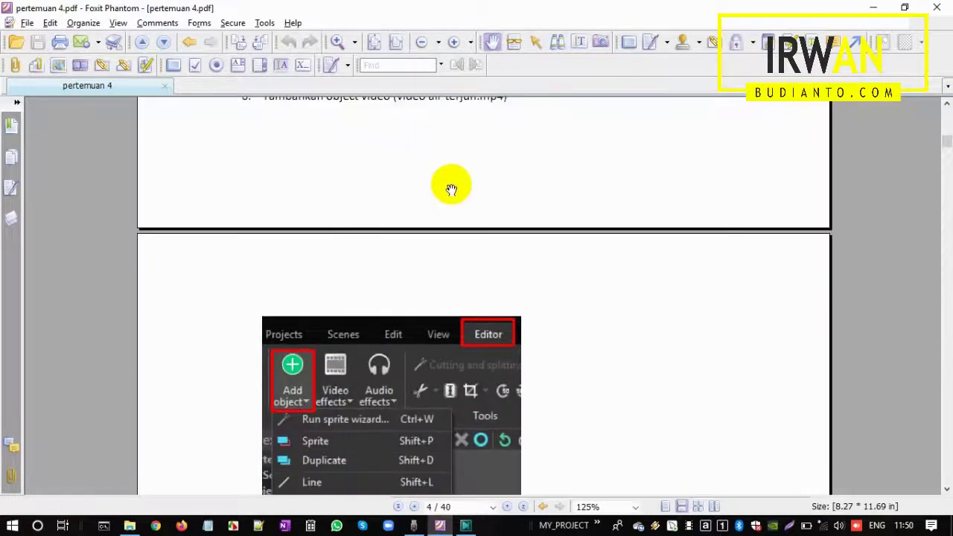
scroll(451, 189, "down", 4)
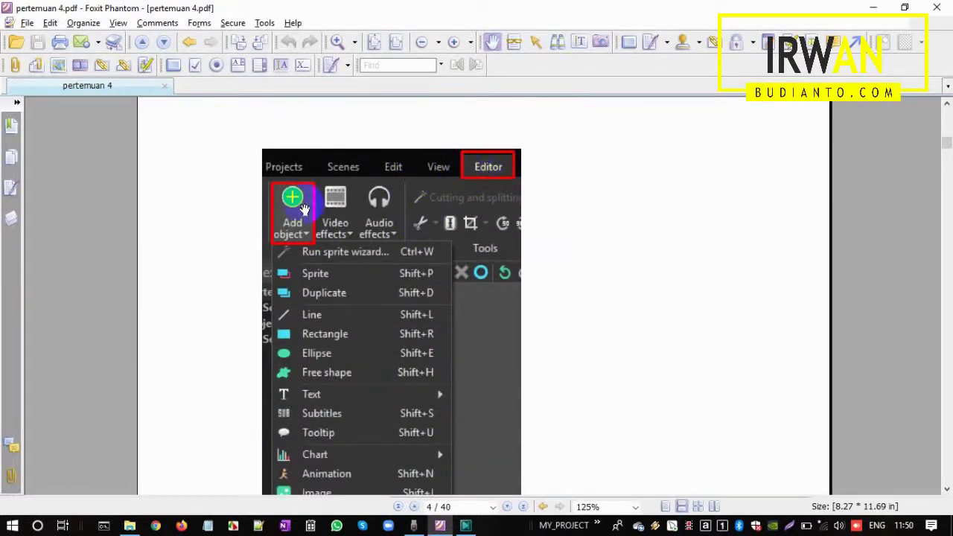
scroll(300, 217, "down", 1)
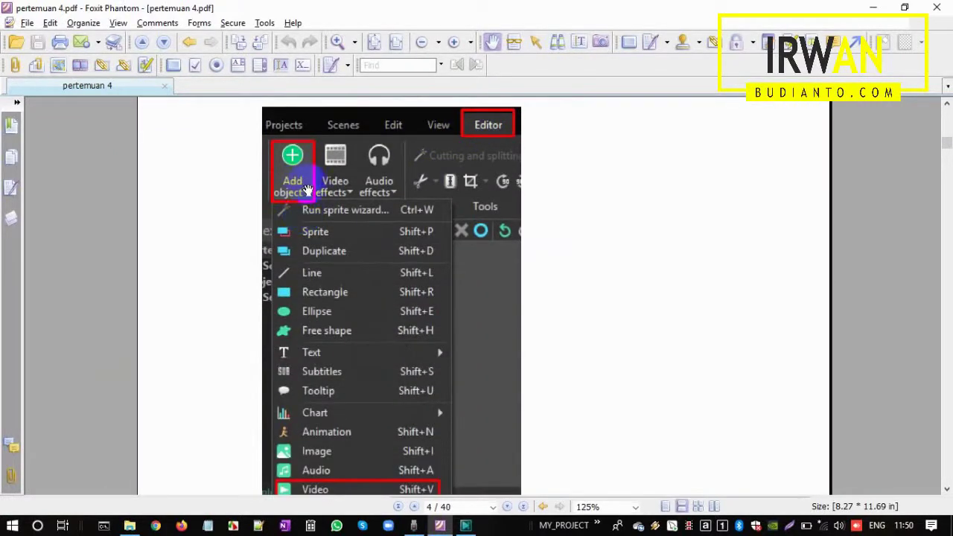
scroll(300, 197, "down", 2)
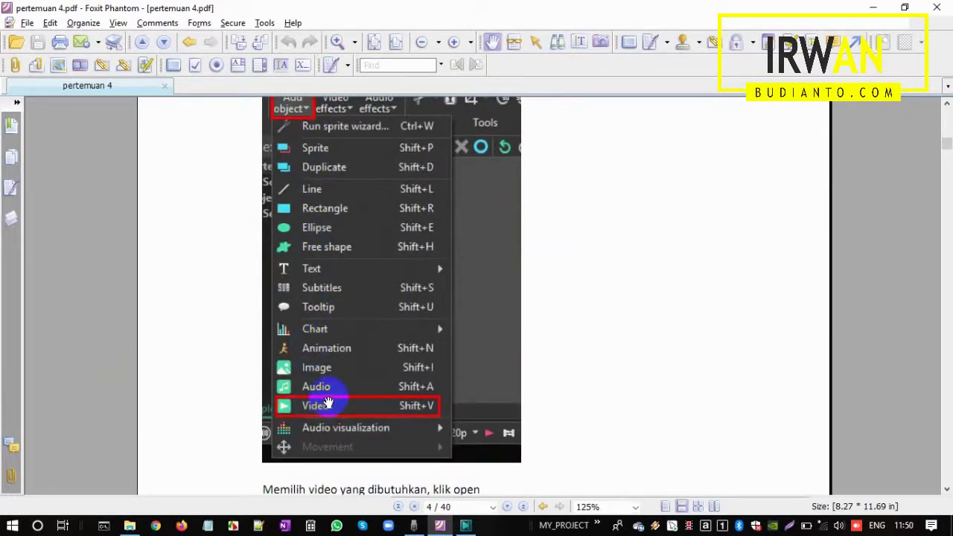
scroll(327, 402, "up", 1)
scroll(328, 402, "down", 5)
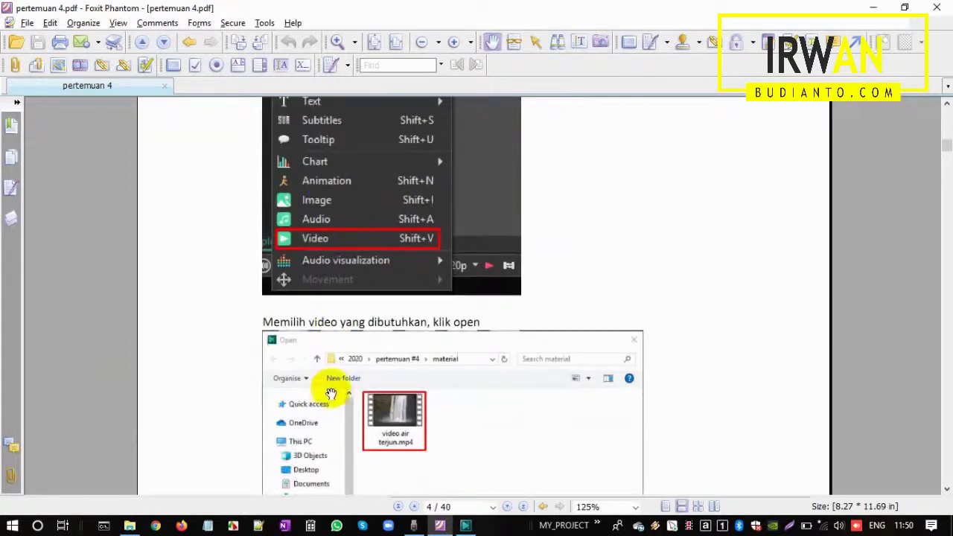
scroll(442, 328, "down", 2)
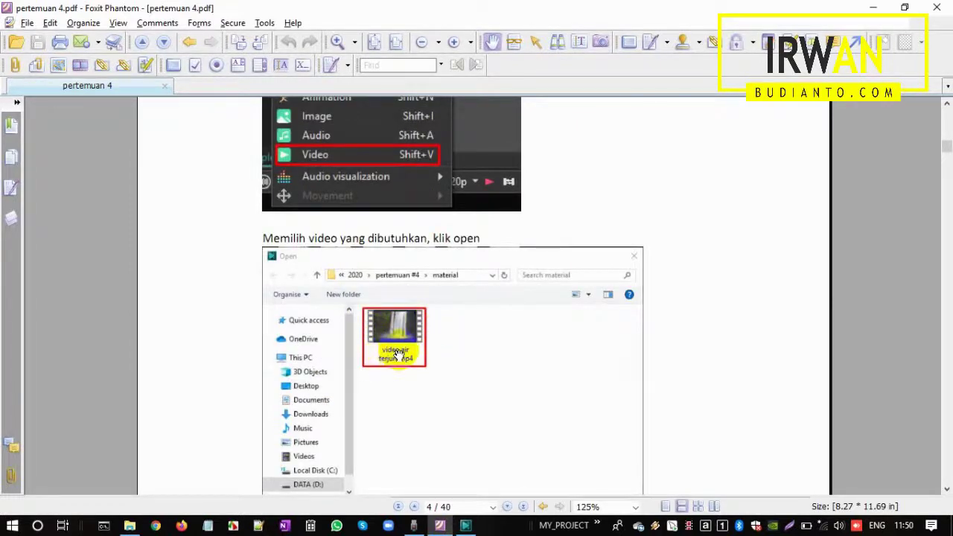
scroll(394, 353, "down", 3)
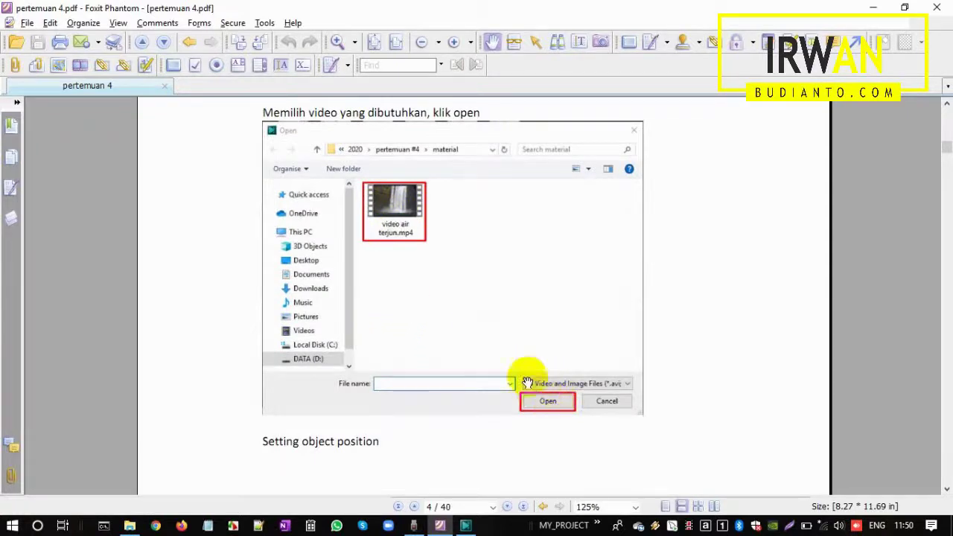
- In VSDC, add a video object to the scene using the file video air terjun.mp4
key("alt+Tab")
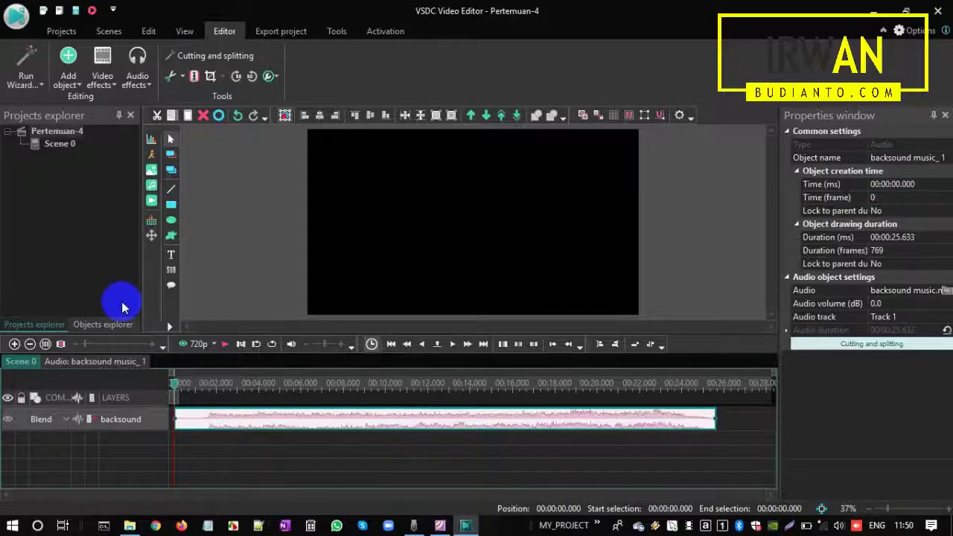
left_click(74, 90)
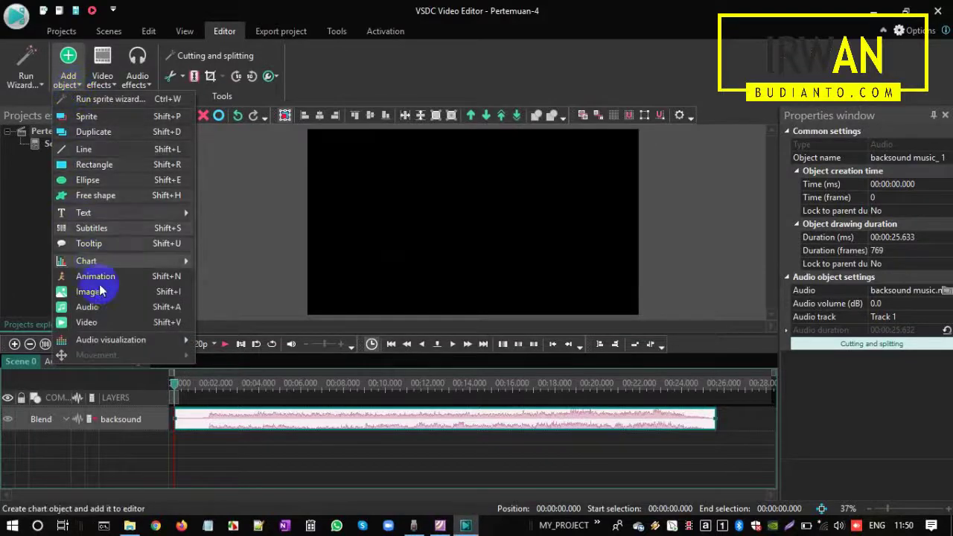
left_click(93, 307)
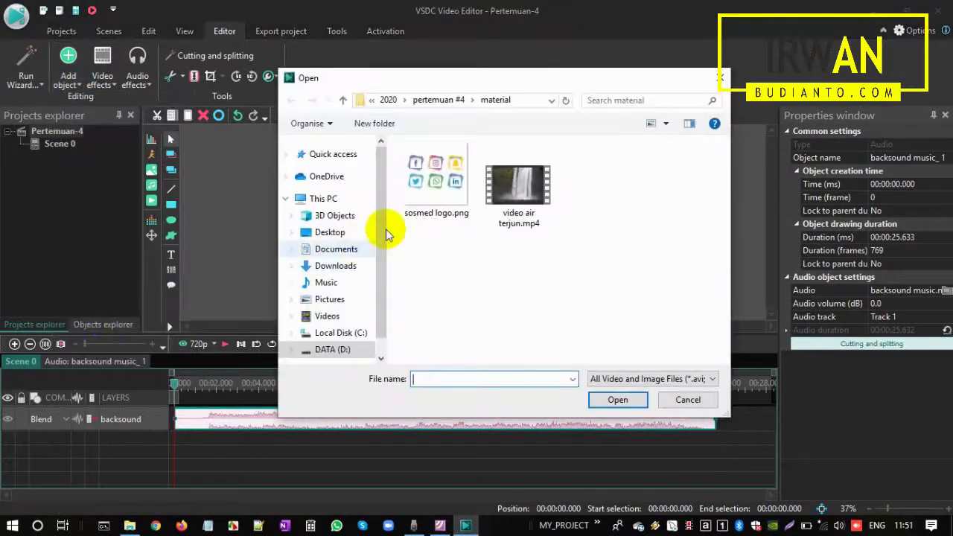
left_click(525, 197)
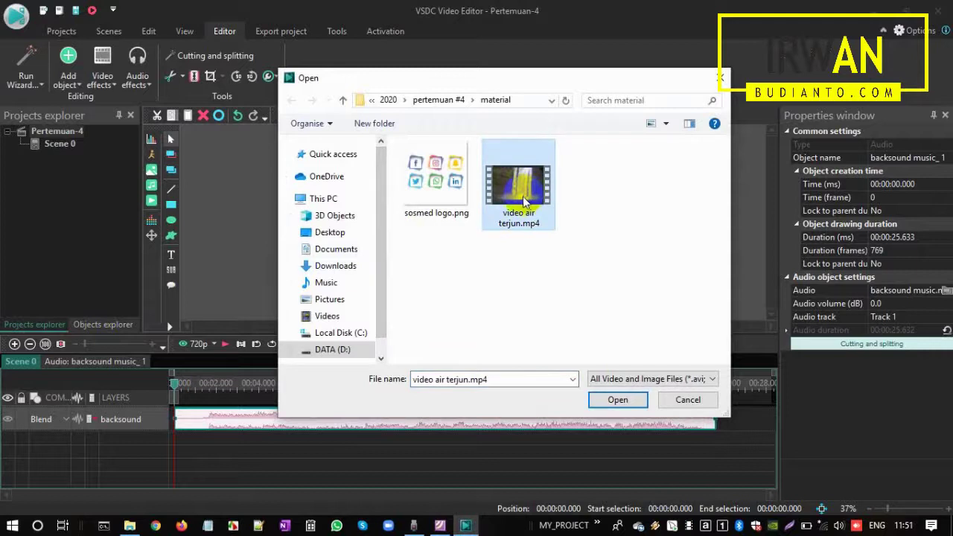
left_click(619, 402)
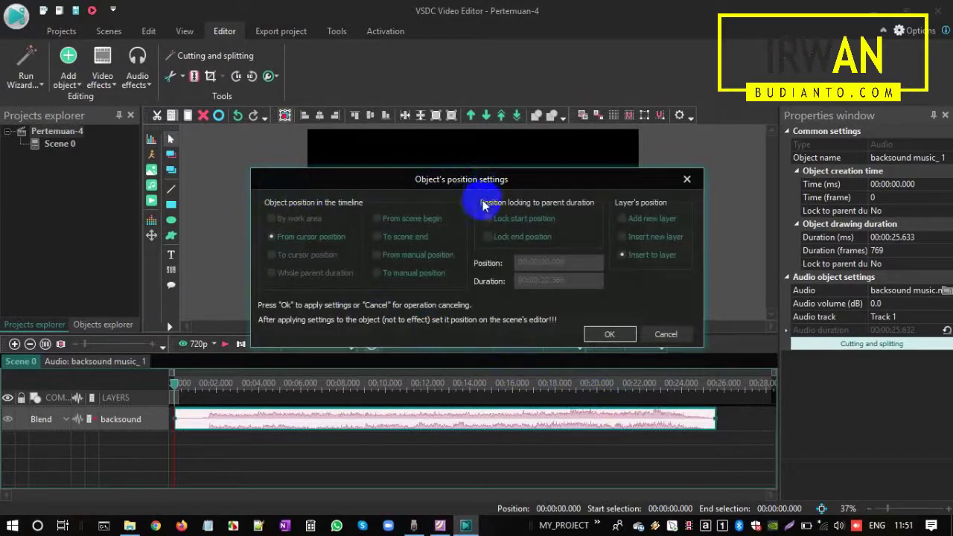
- Check the position settings in the PDF guide and, in VSDC, place the video From scene begin with Add new layer
key("alt+Tab")
scroll(320, 307, "down", 6)
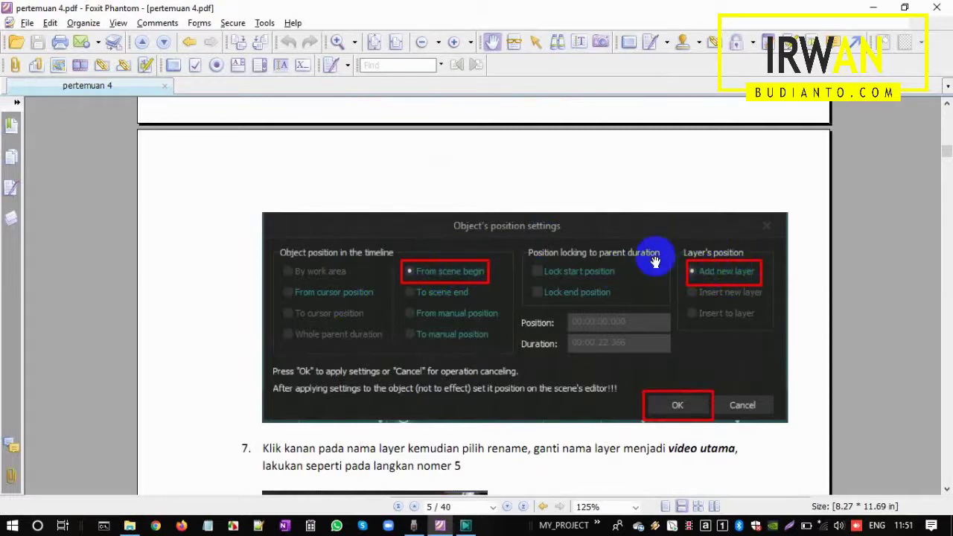
key("alt+Tab")
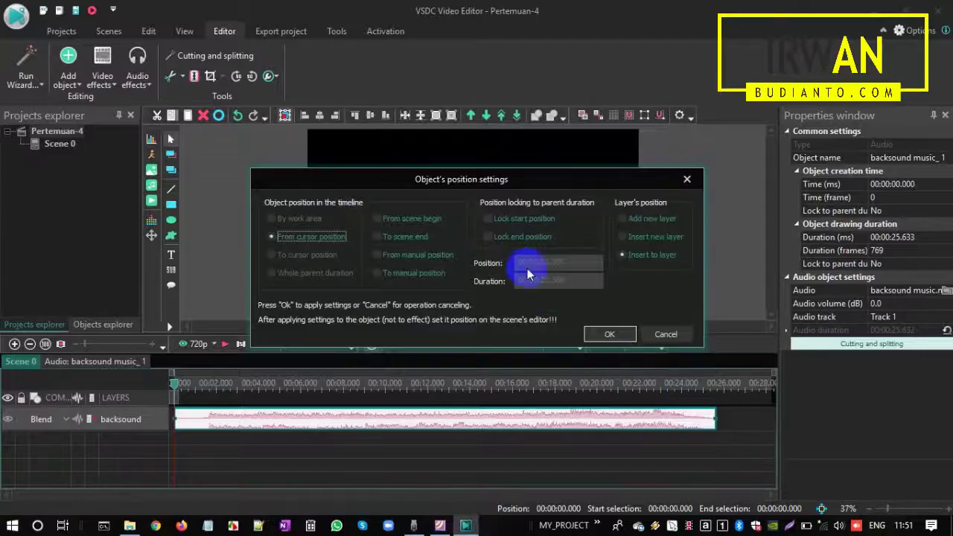
left_click(402, 218)
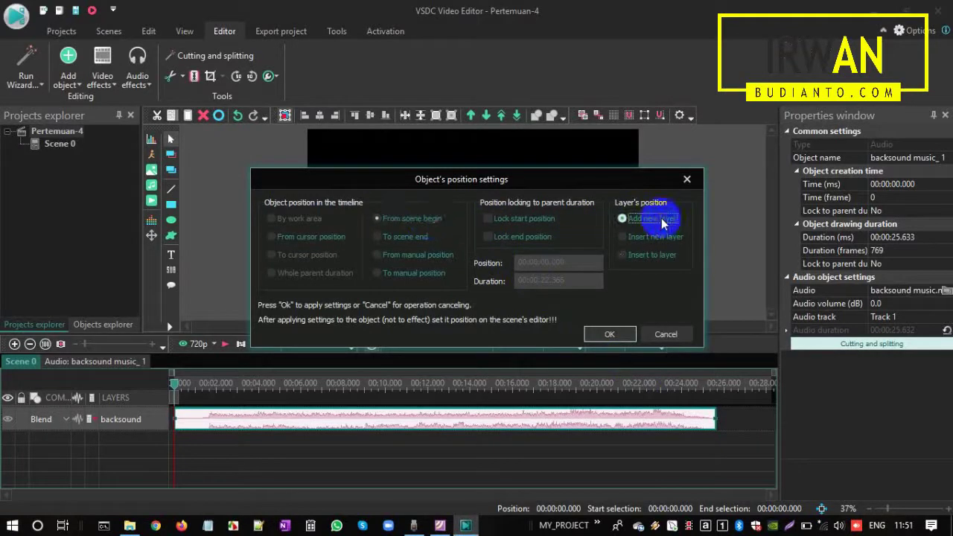
left_click(615, 336)
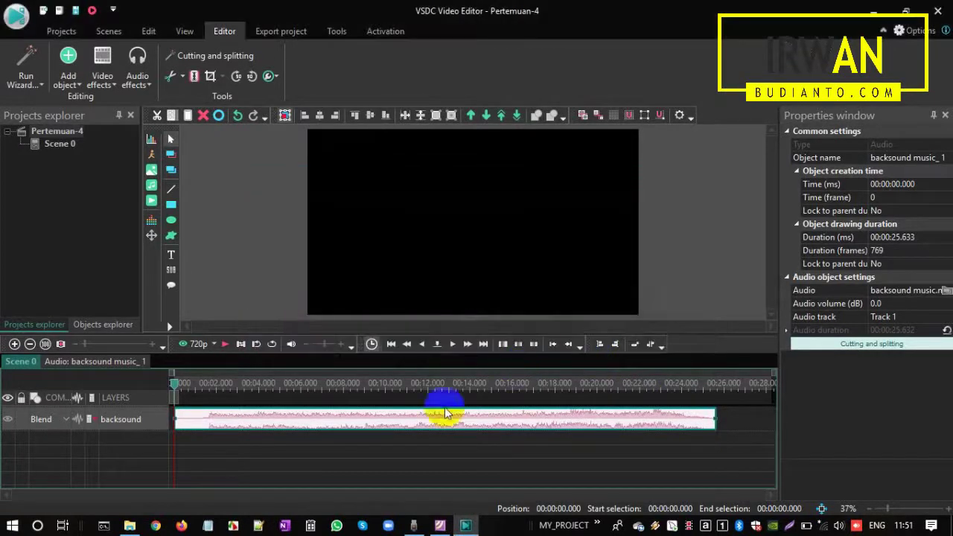
- Check step 7 of the PDF guide and, in VSDC, rename the waterfall video's layer as video utama
key("alt+Tab")
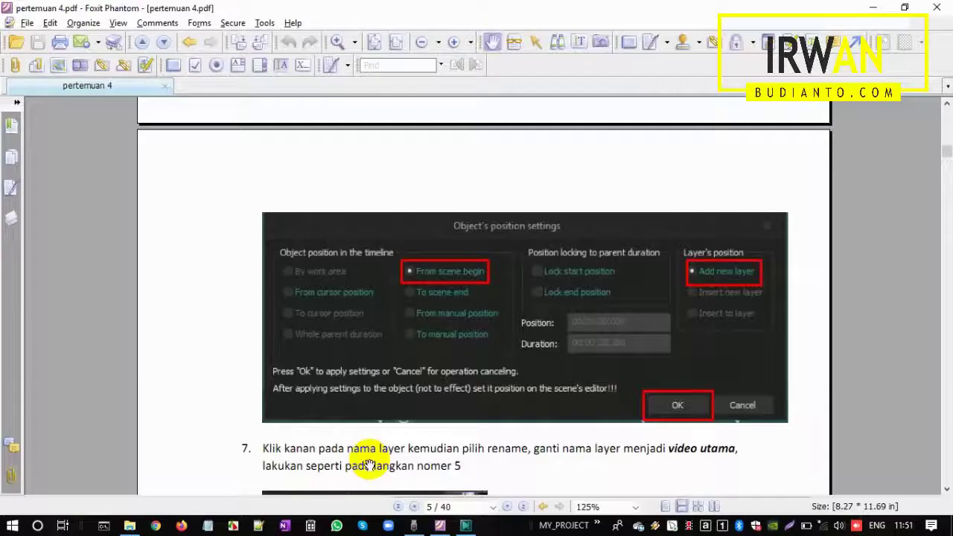
scroll(361, 383, "down", 3)
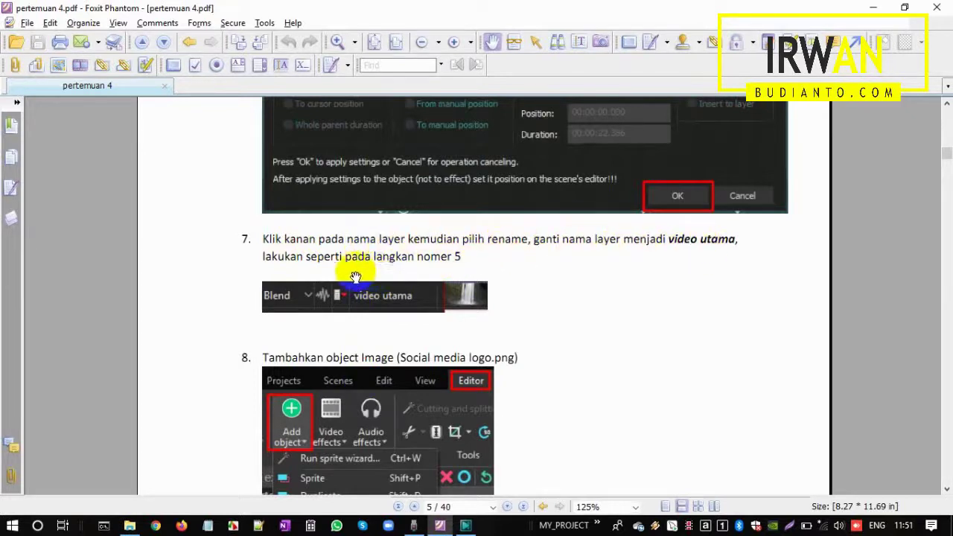
key("alt+Tab")
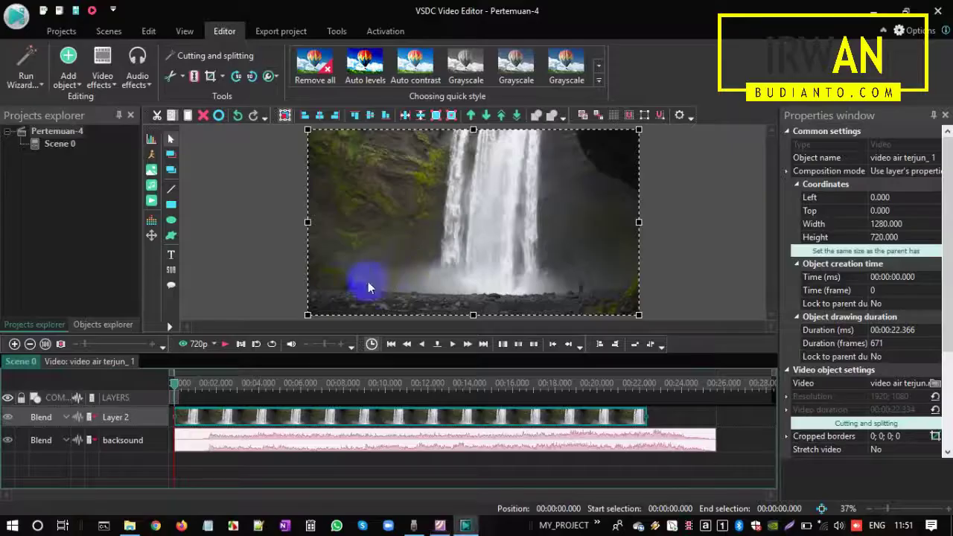
right_click(137, 423)
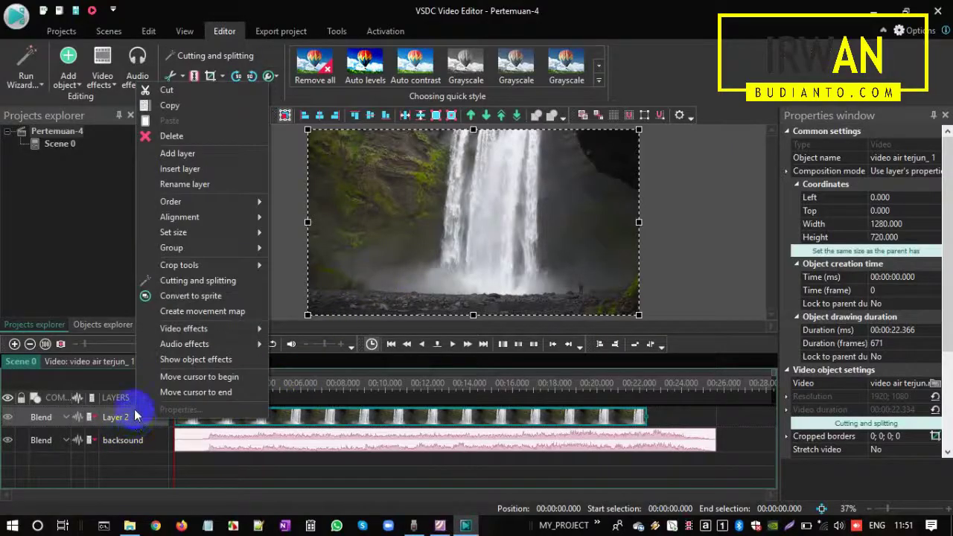
left_click(206, 183)
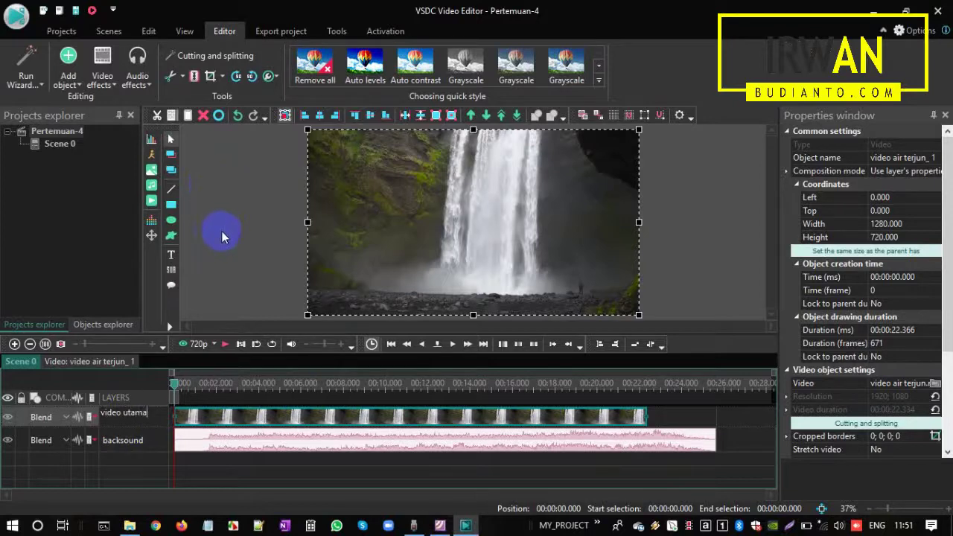
key("Return")
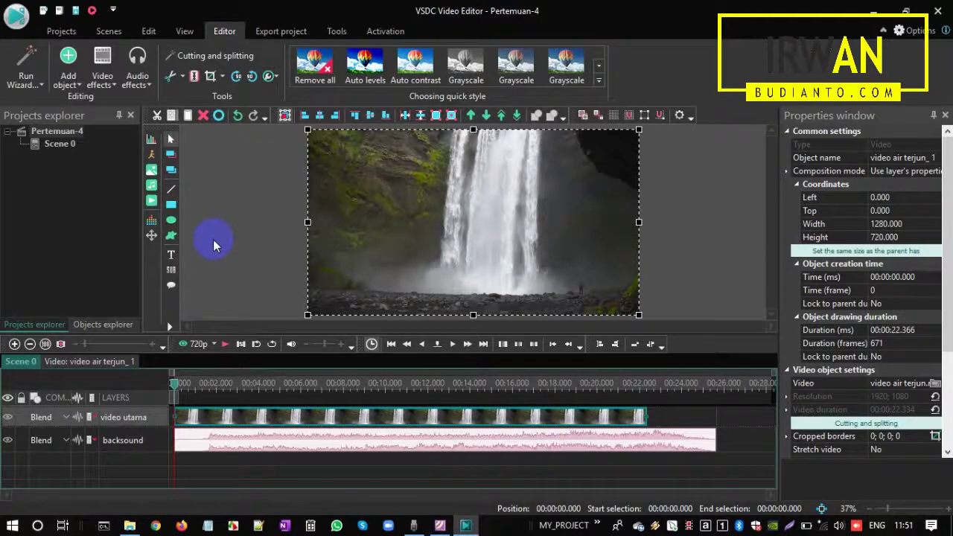
- Read step 8 of the PDF guide on adding the social media logo image and choosing its file
key("alt+Tab")
scroll(356, 232, "down", 1)
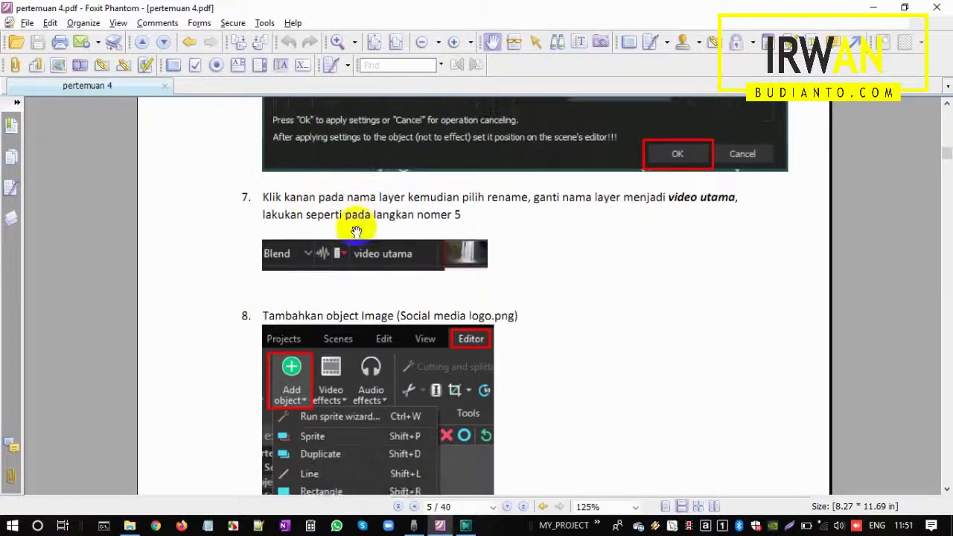
scroll(355, 231, "down", 5)
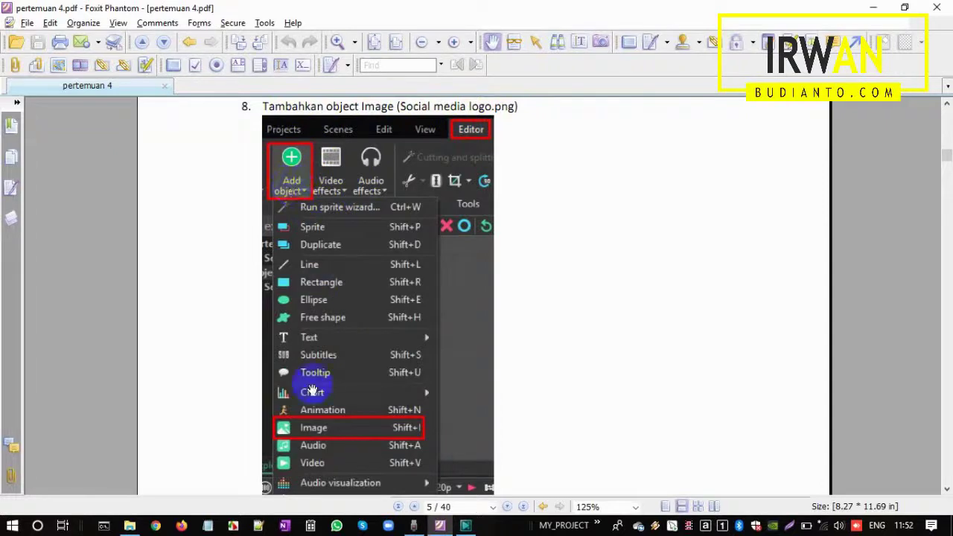
scroll(298, 421, "down", 5)
scroll(324, 359, "down", 3)
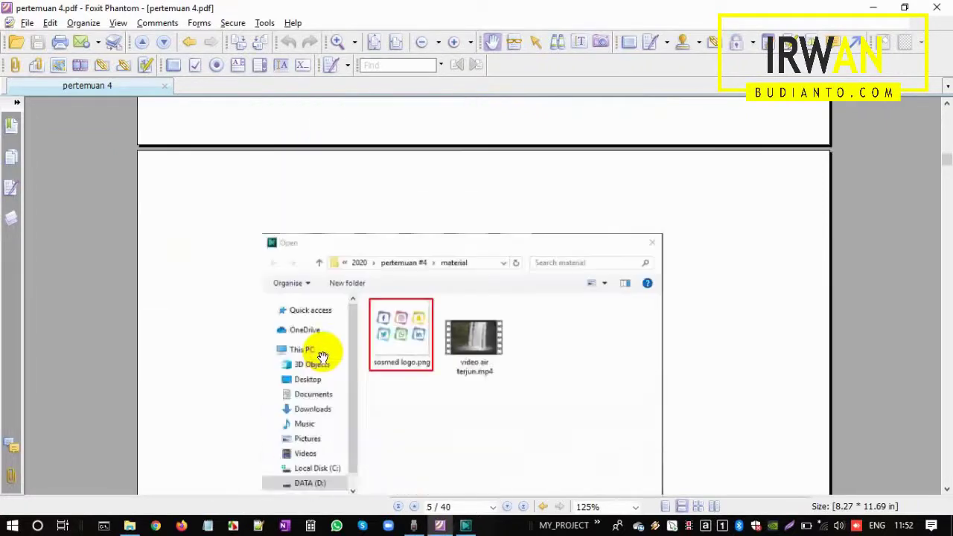
scroll(322, 358, "down", 4)
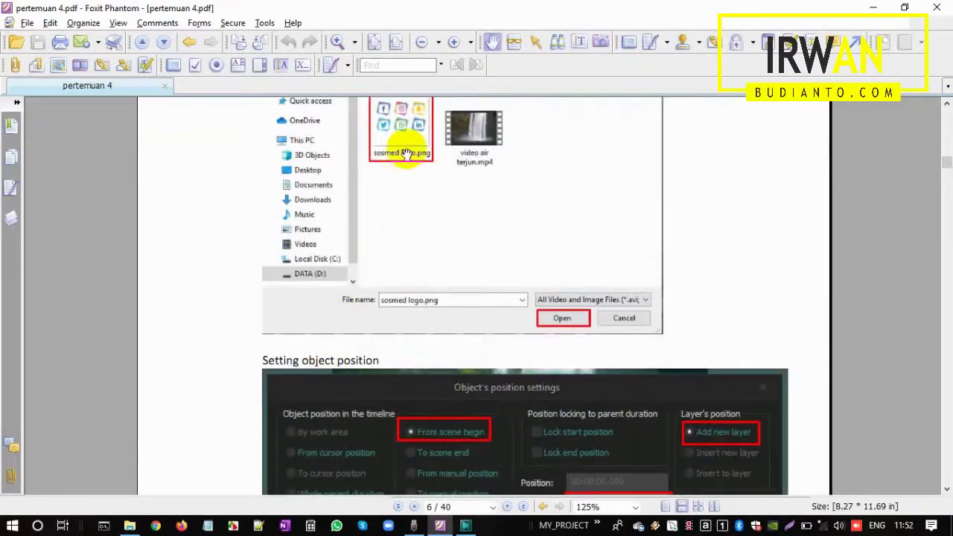
scroll(416, 186, "up", 2)
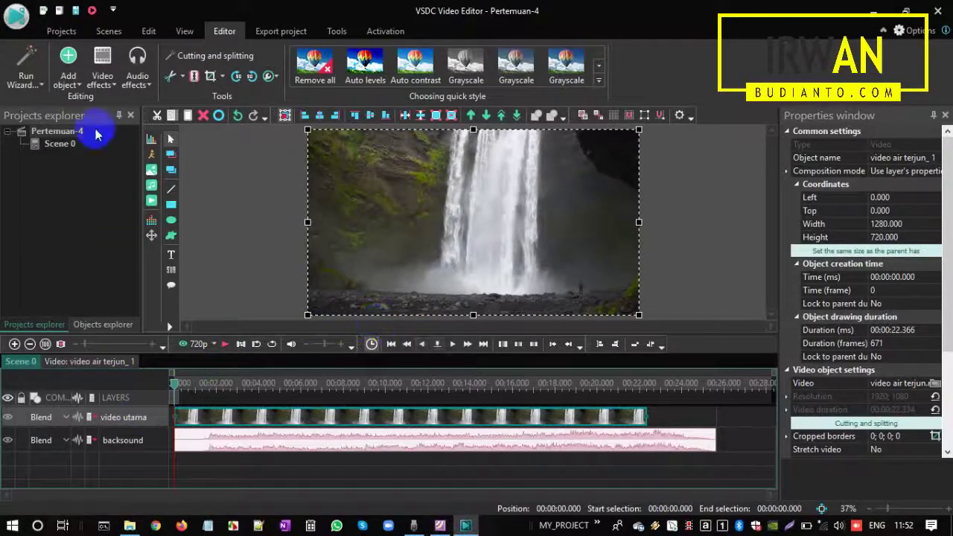
- In VSDC, add an image object to the scene using the file sosmed logo.png
left_click(75, 83)
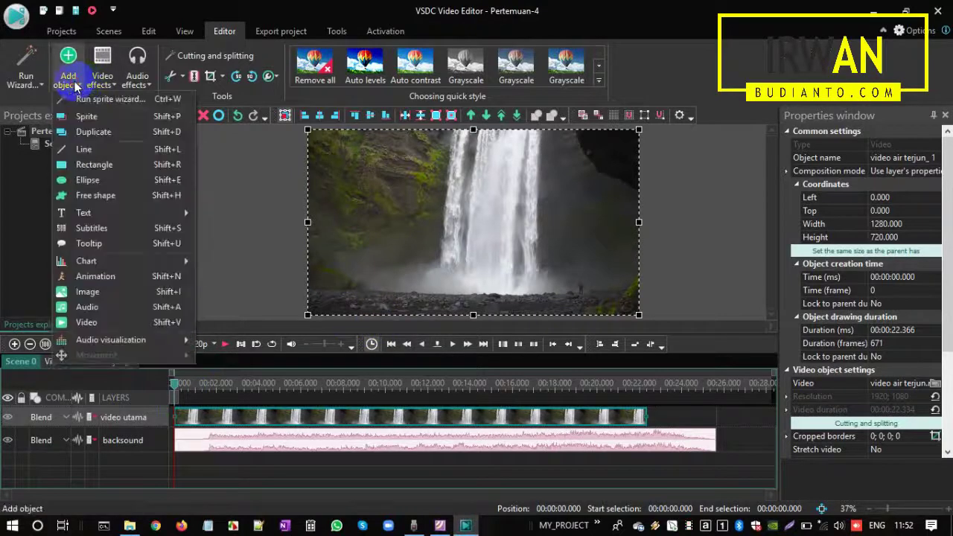
left_click(106, 292)
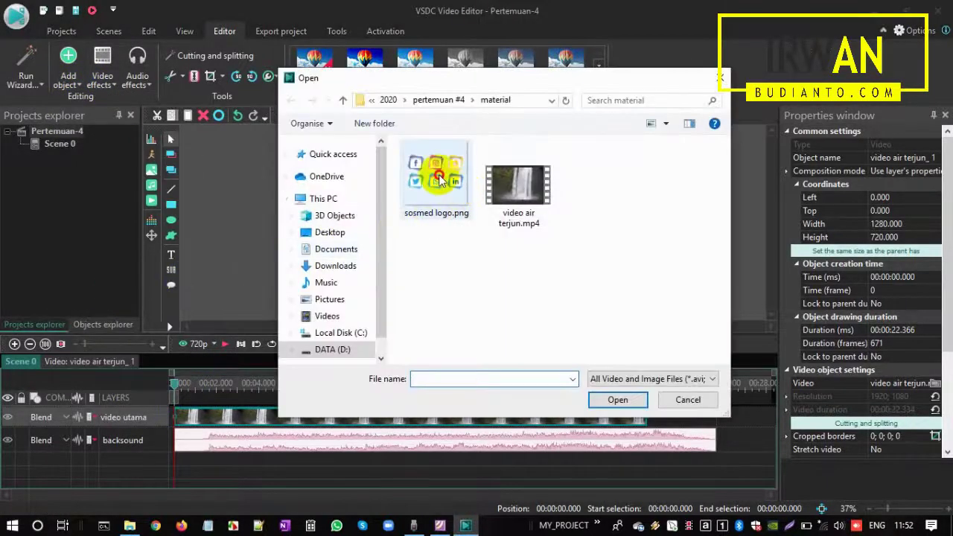
left_click(436, 175)
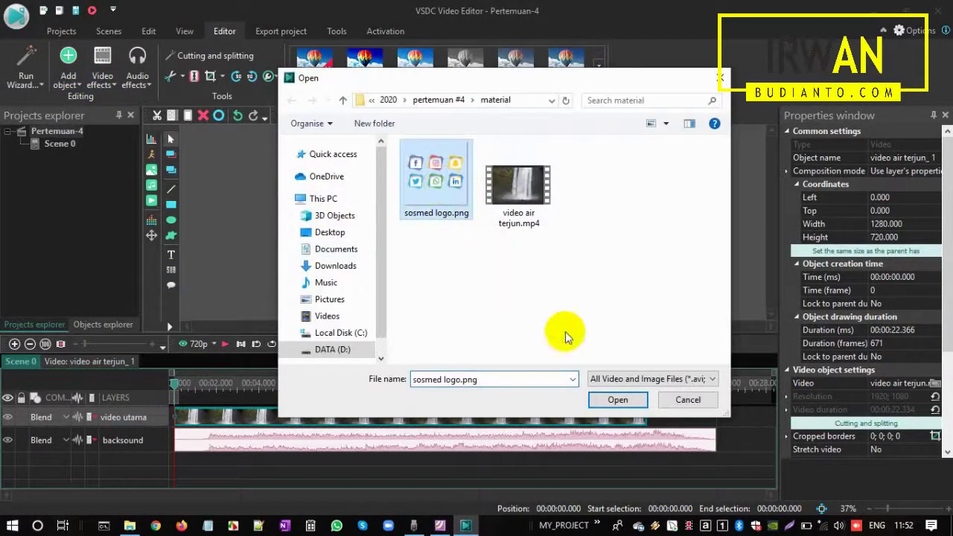
left_click(618, 401)
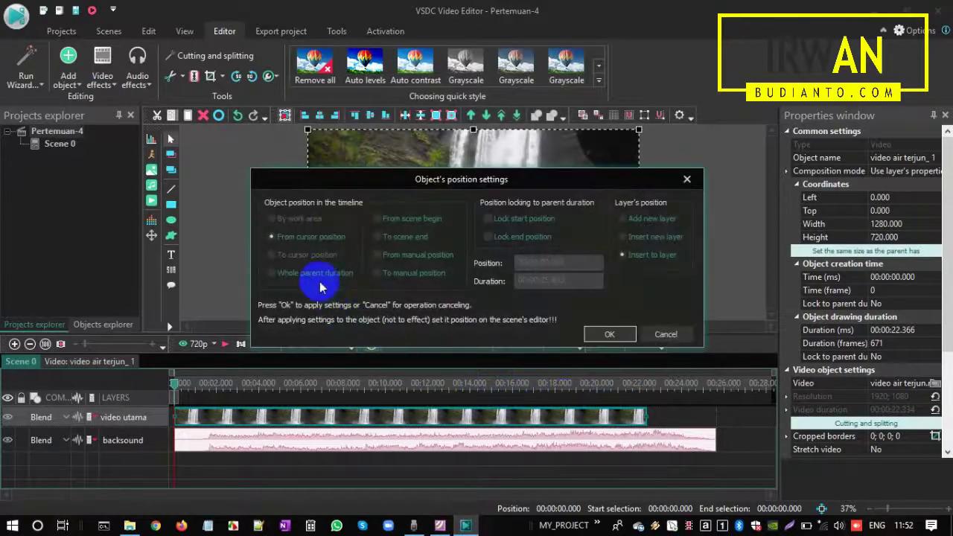
- Following the PDF guide's position settings, place the logo image in VSDC From scene begin with Add new layer and a duration of 00:00:15.000
key("alt+Tab")
scroll(336, 309, "down", 4)
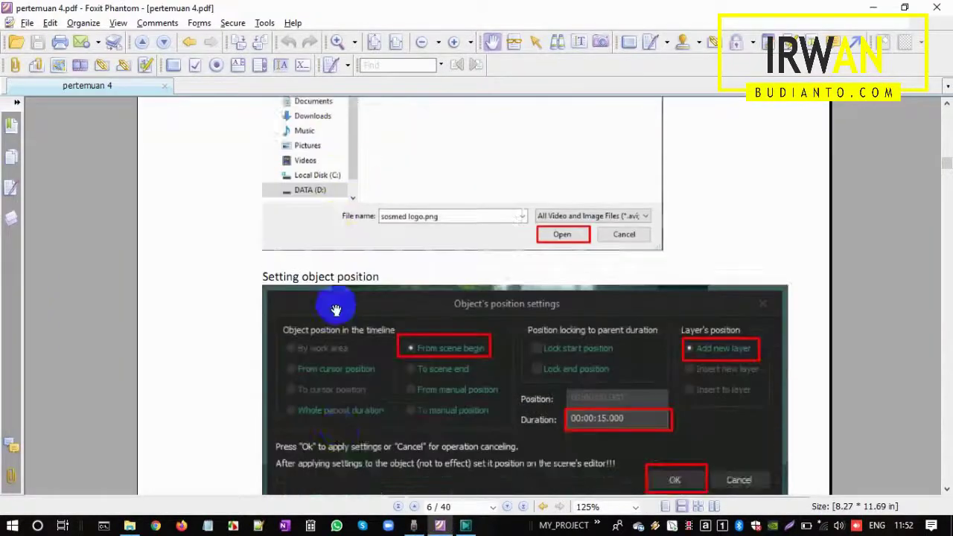
scroll(336, 310, "down", 4)
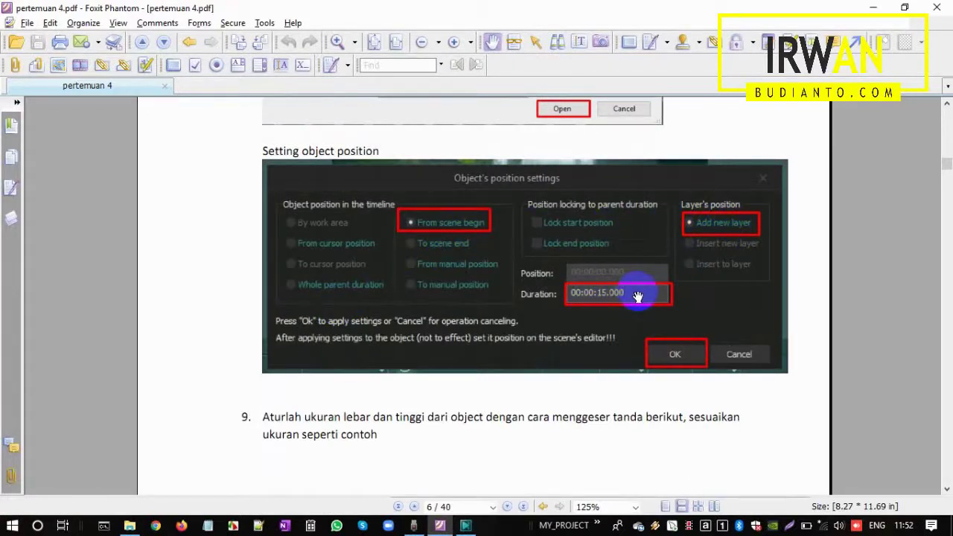
key("alt+Tab")
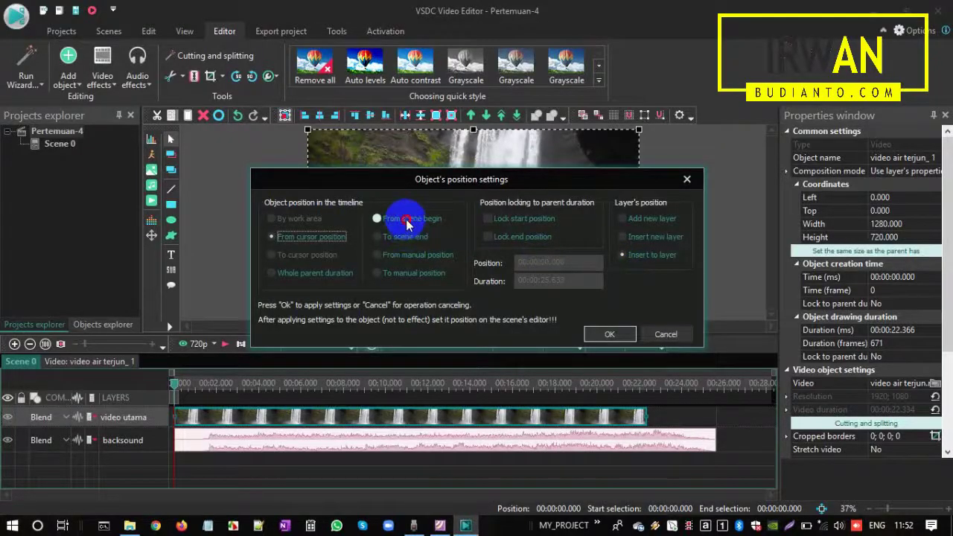
left_click(407, 221)
left_click(623, 218)
left_click_drag(573, 281, 540, 281)
left_click(591, 281)
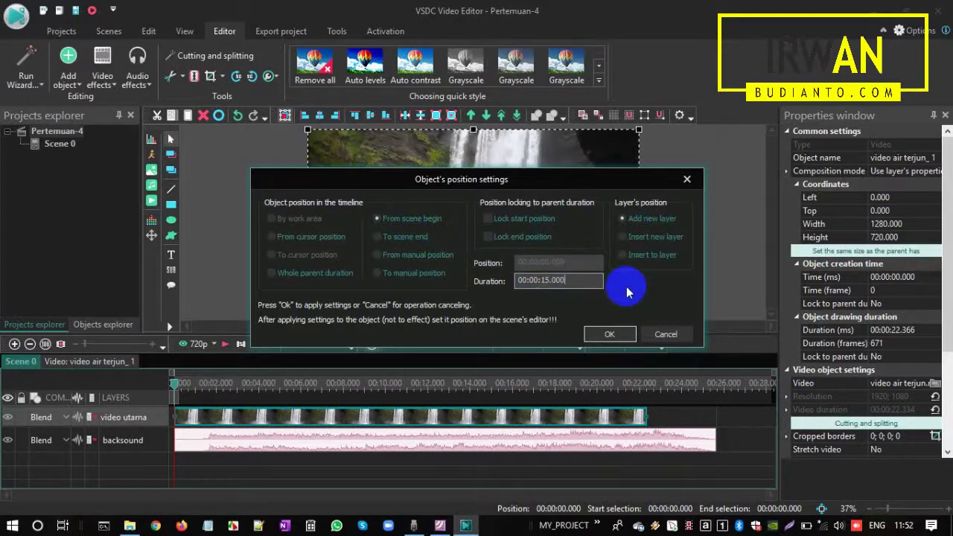
left_click(611, 335)
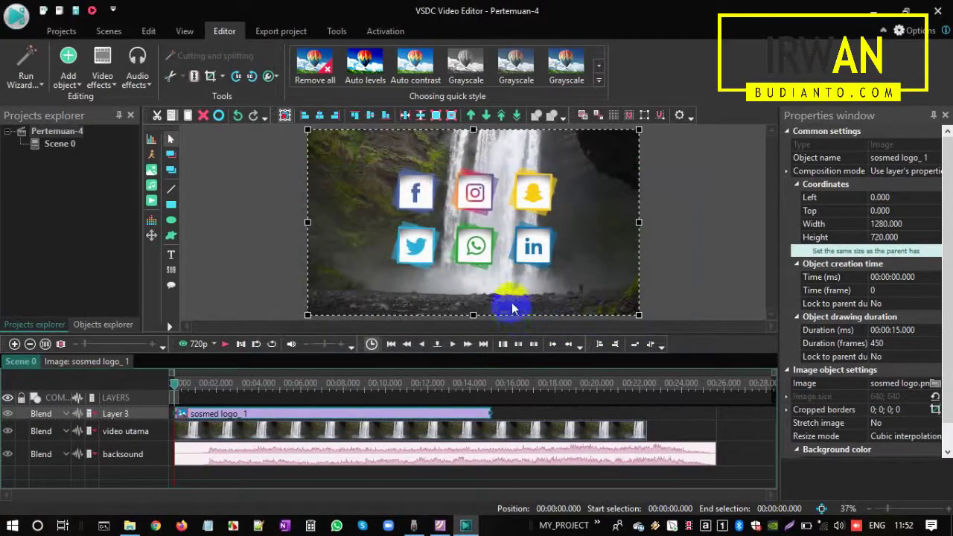
- Read step 9 of the PDF guide on resizing the logo image, including its example, and the start of step 10 on adding text
key("alt+Tab")
scroll(391, 312, "down", 4)
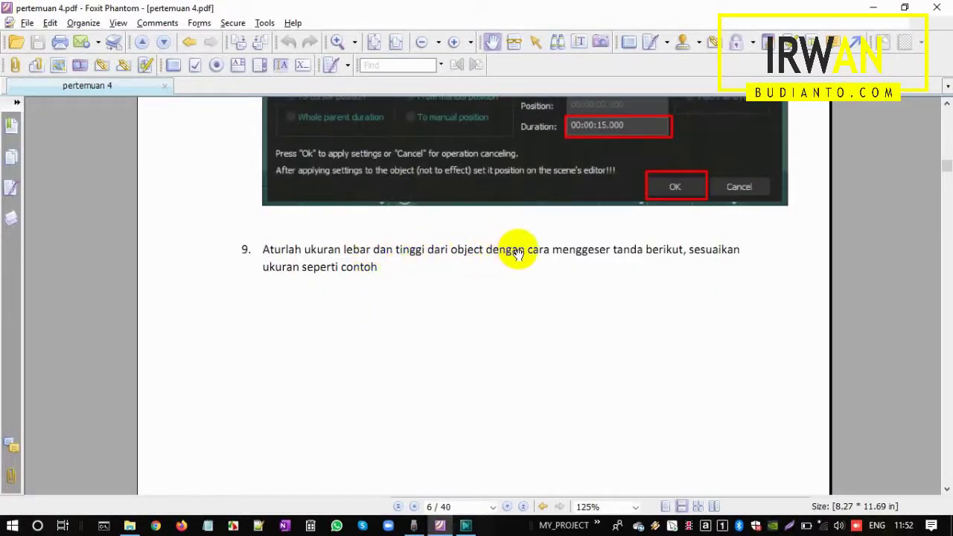
scroll(517, 253, "down", 1)
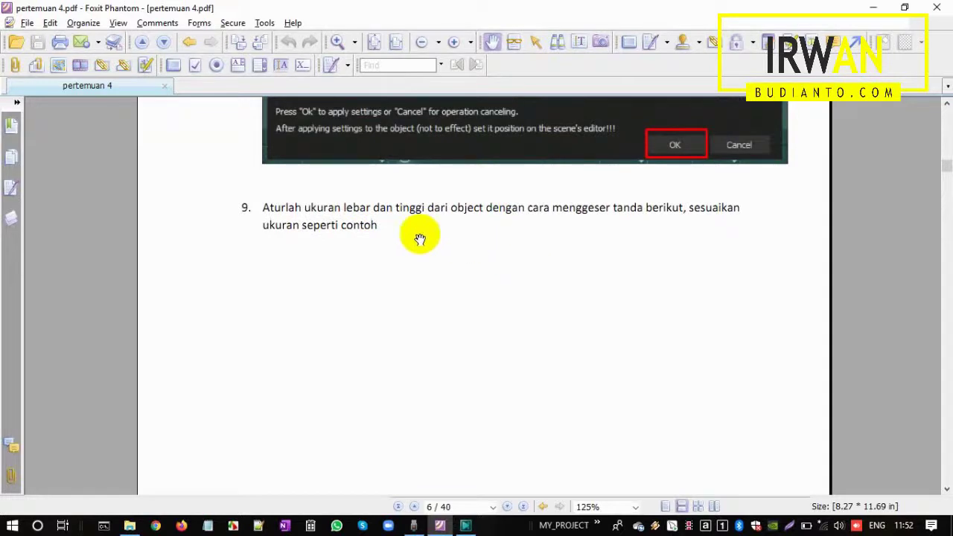
scroll(387, 238, "down", 8)
scroll(359, 258, "down", 3)
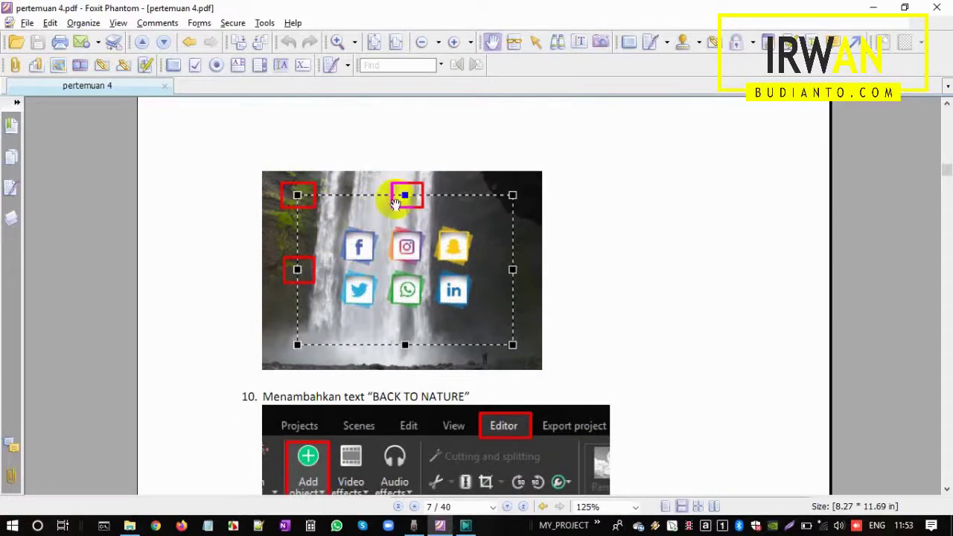
scroll(403, 316, "down", 3)
scroll(405, 294, "up", 1)
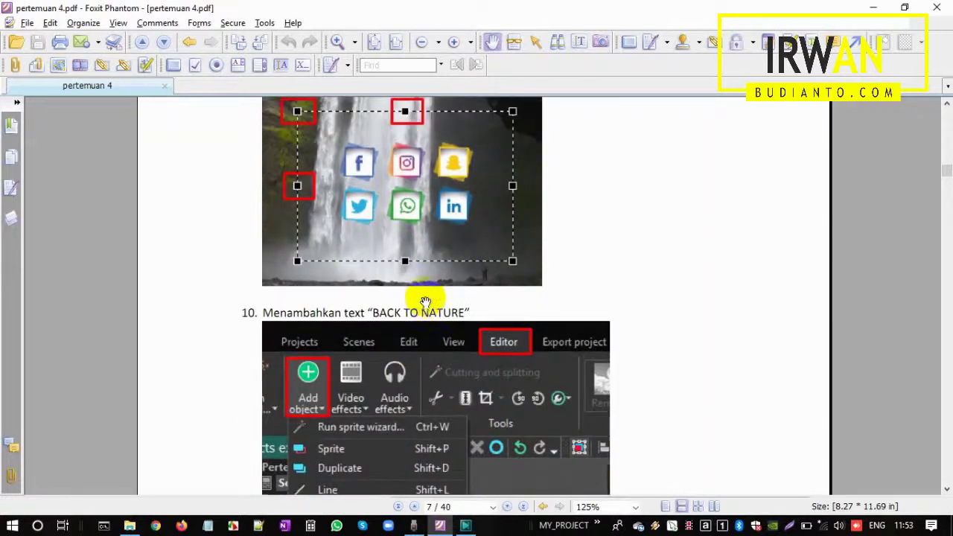
scroll(424, 308, "down", 2)
- In VSDC, shrink the social media logo image to about 612 × 389 and place it at about left 597, top 140
key("alt+Tab")
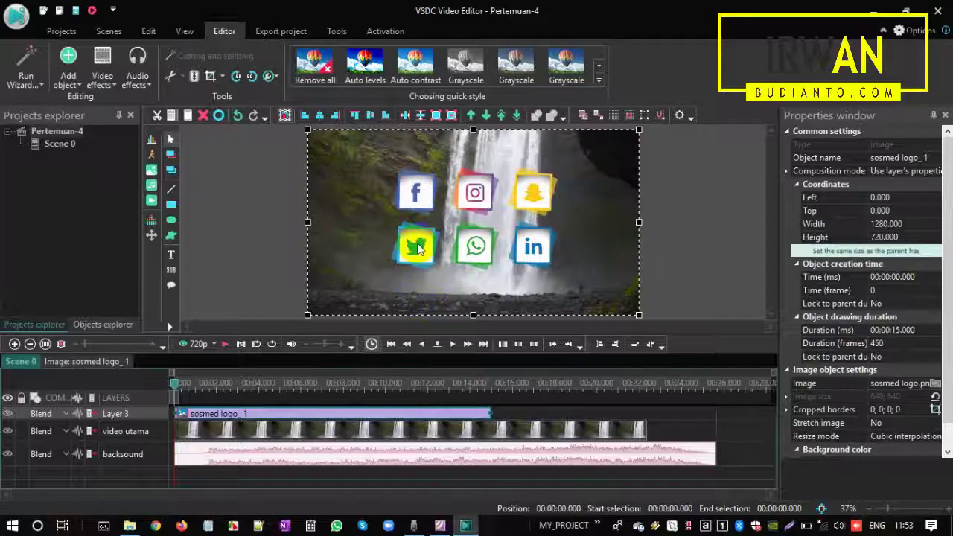
left_click_drag(307, 314, 480, 229)
left_click_drag(557, 190, 520, 220)
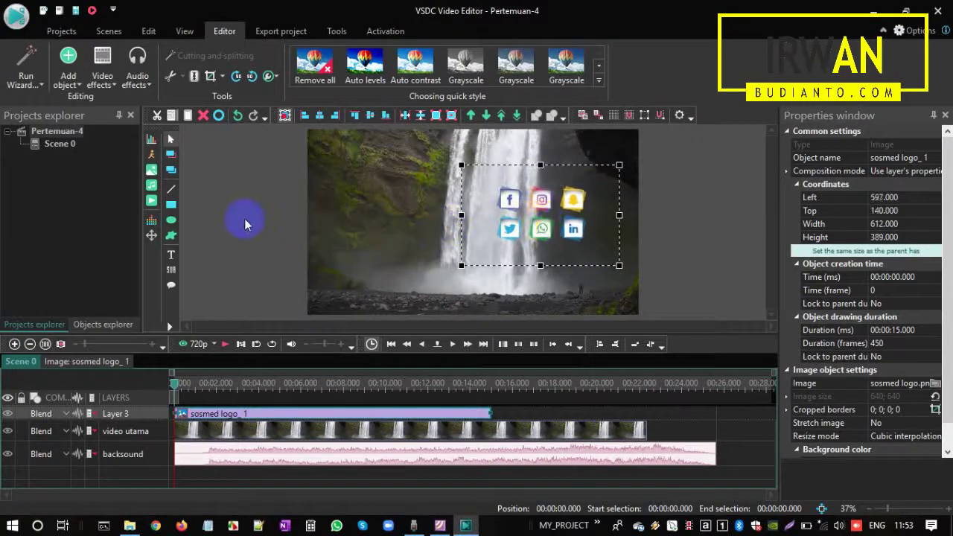
- Read step 10 of the PDF guide on adding the text “BACK TO NATURE” and its object position settings
left_click(246, 220)
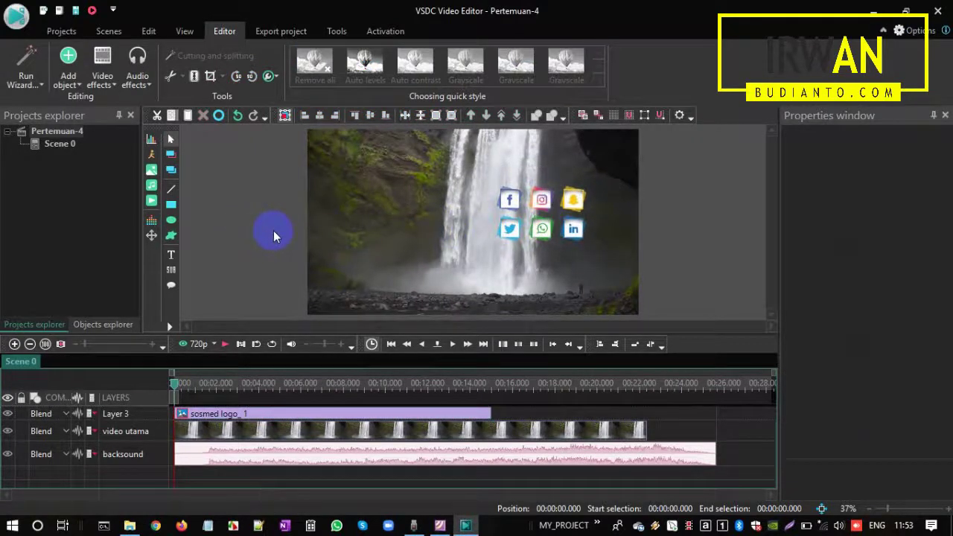
key("alt+Tab")
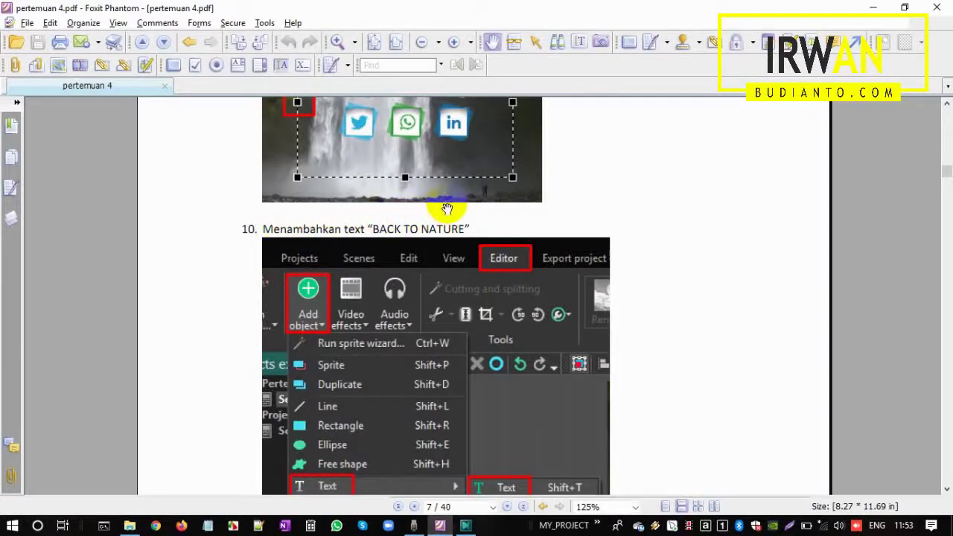
scroll(458, 207, "down", 5)
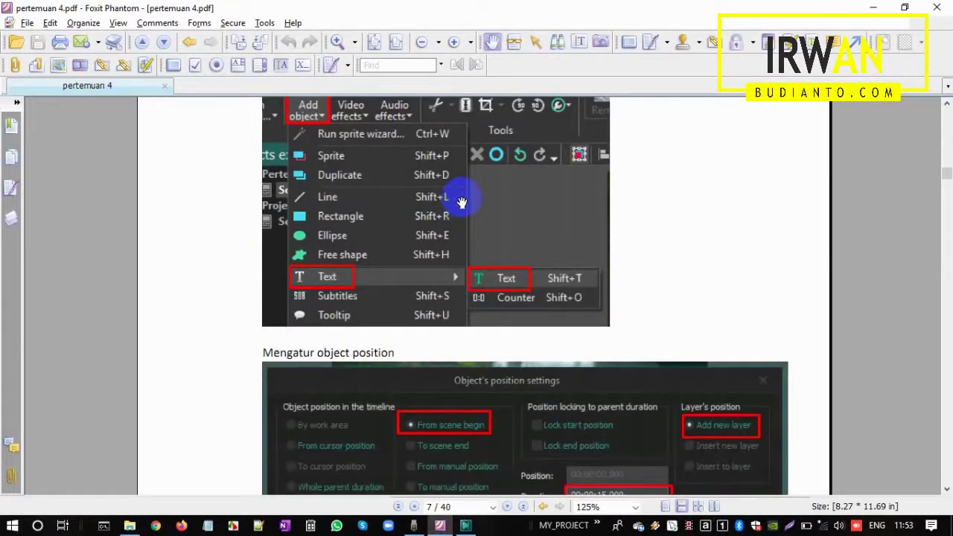
scroll(462, 203, "down", 2)
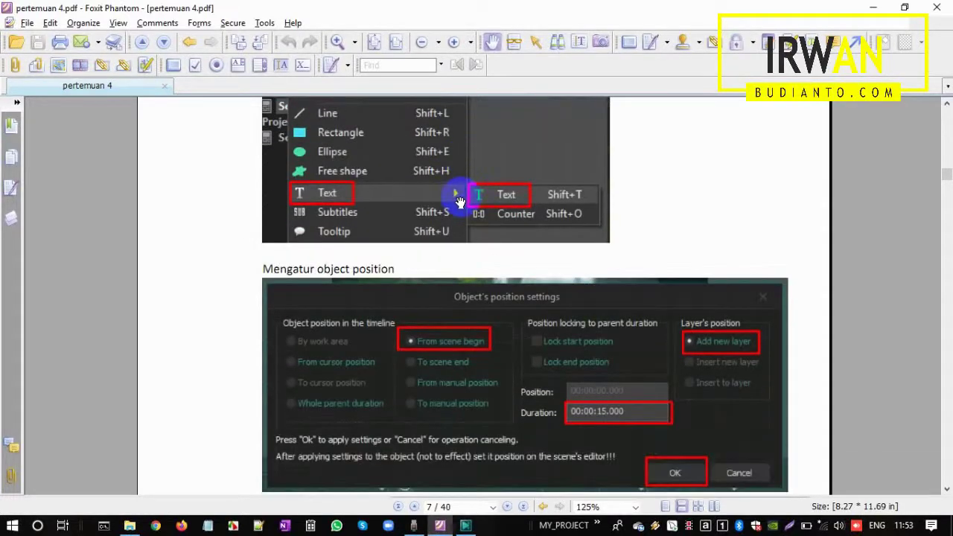
scroll(459, 203, "up", 5)
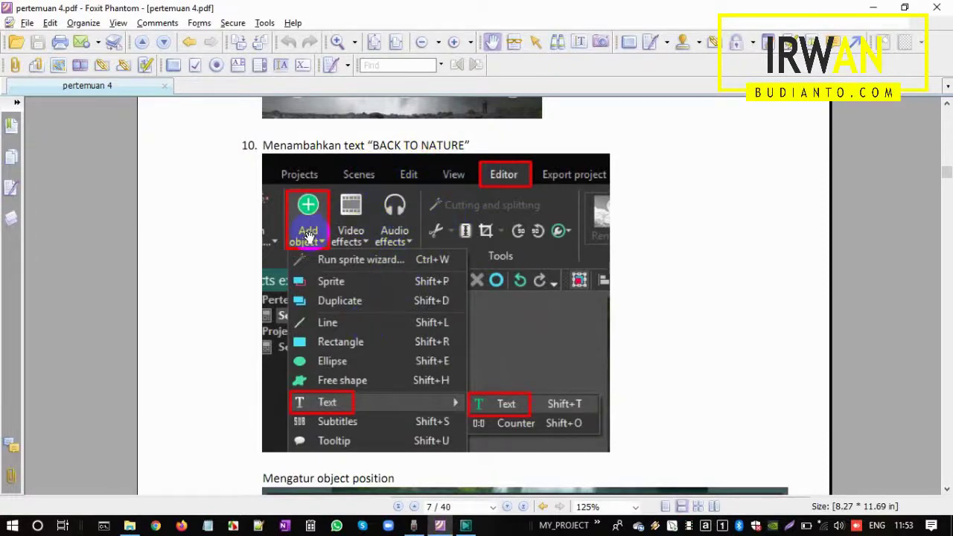
scroll(383, 391, "down", 5)
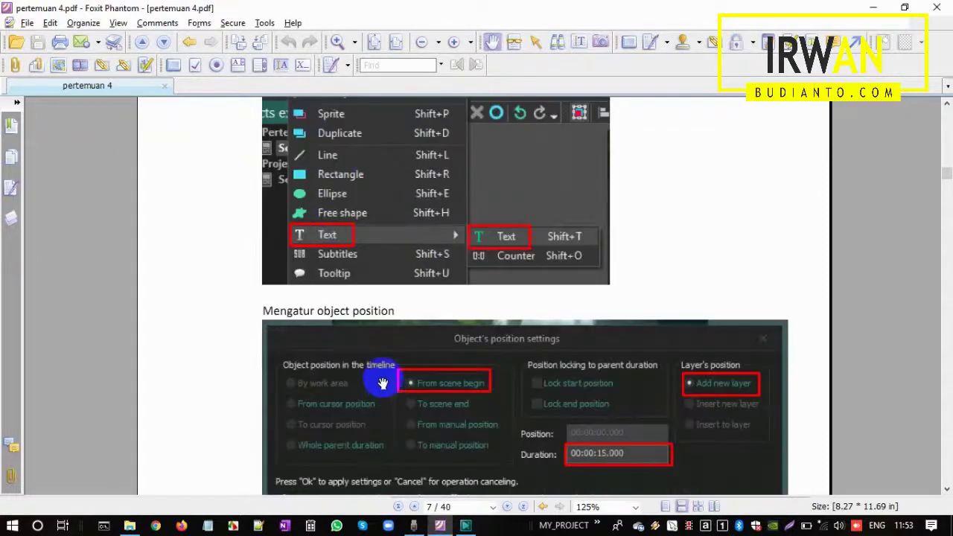
- In VSDC, add a text object positioned From scene begin with Add new layer and a duration of 00:00:15.000
key("alt+Tab")
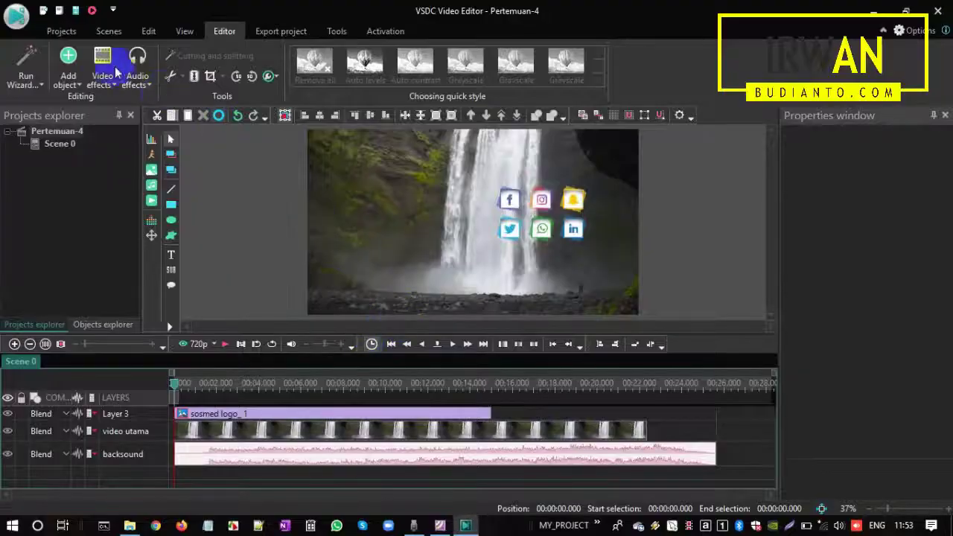
left_click(74, 85)
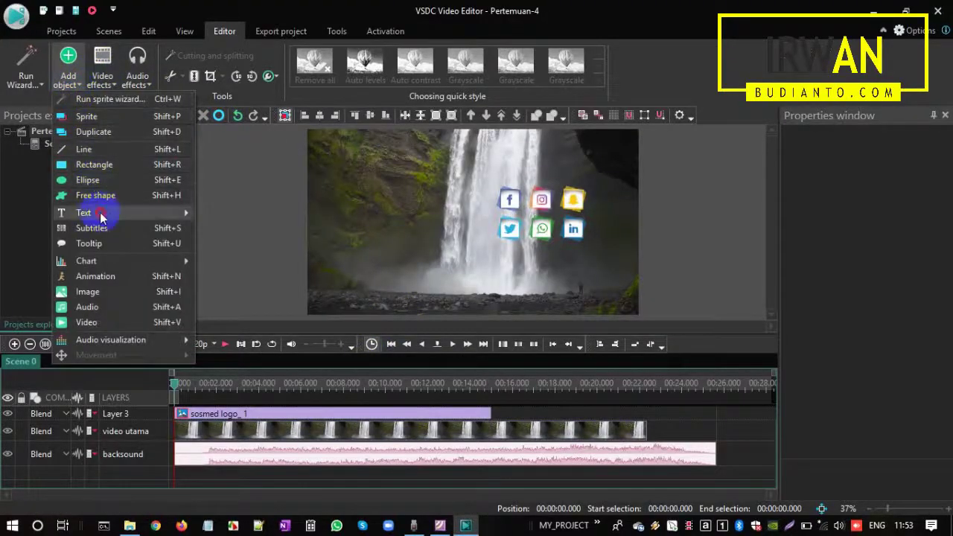
mouse_move(96, 213)
left_click(224, 214)
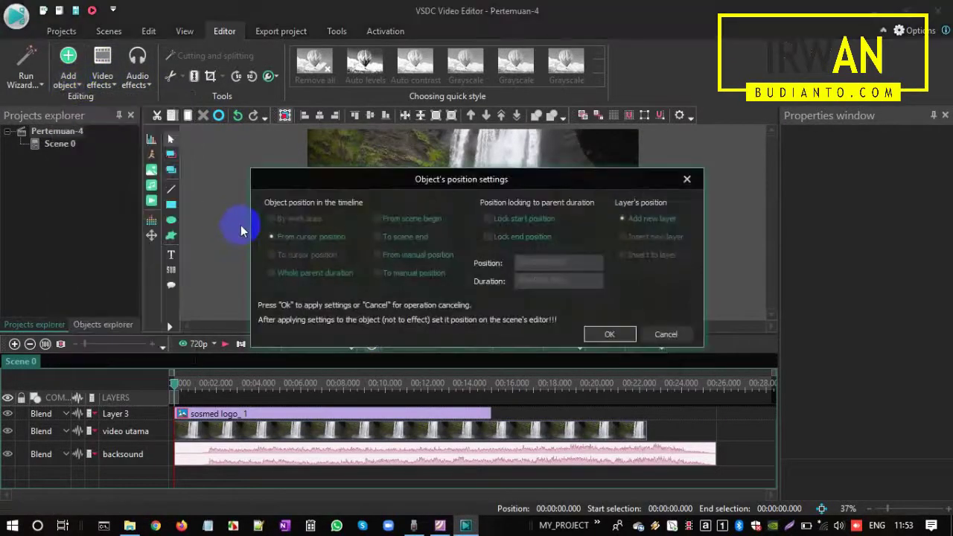
left_click(422, 222)
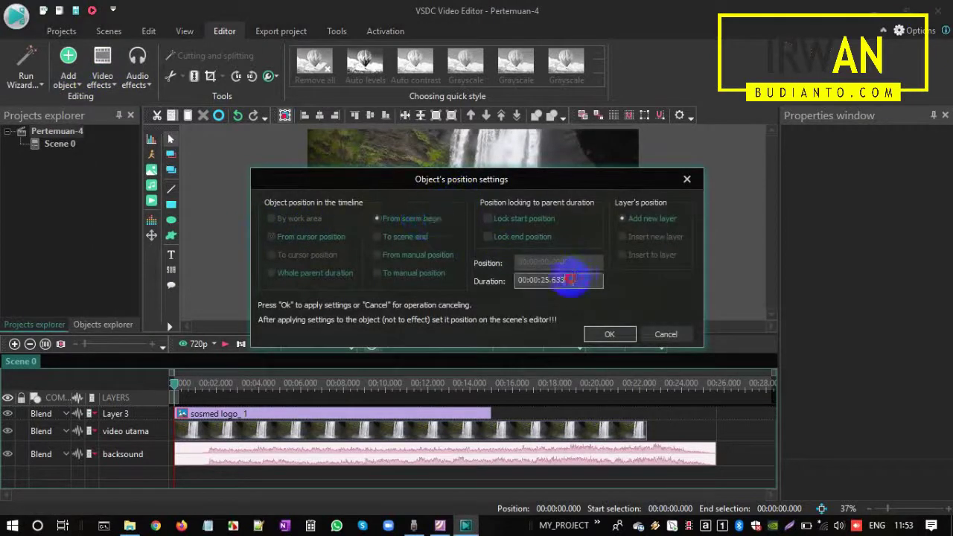
left_click(544, 280)
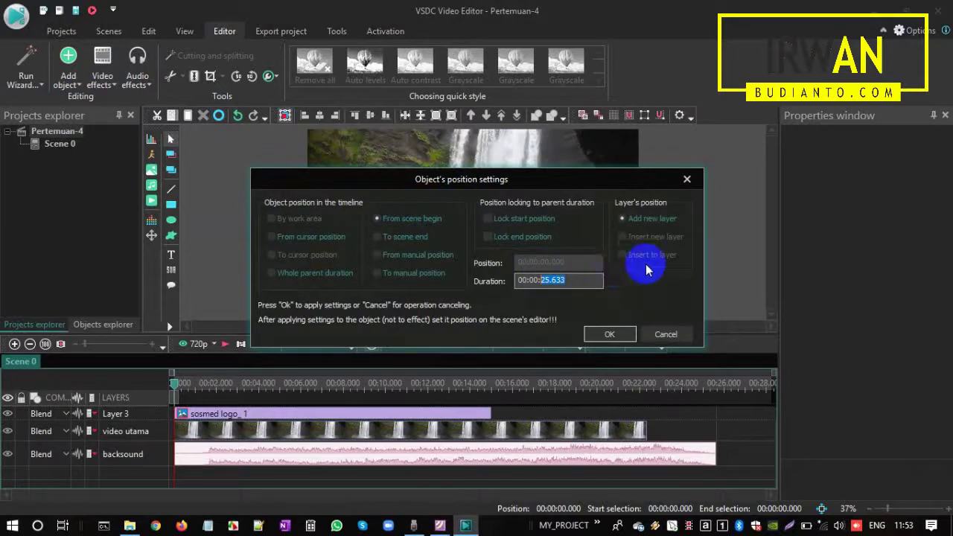
type("15.000")
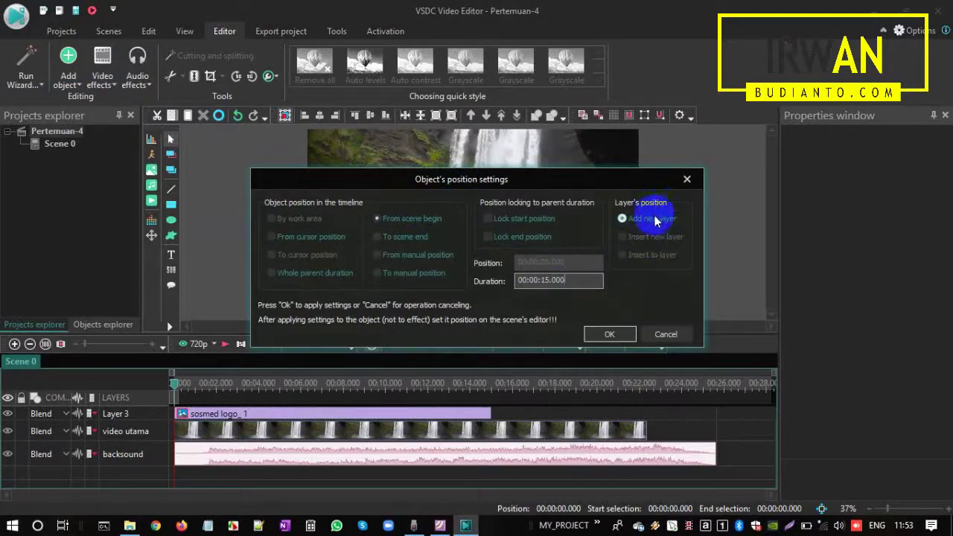
left_click(615, 335)
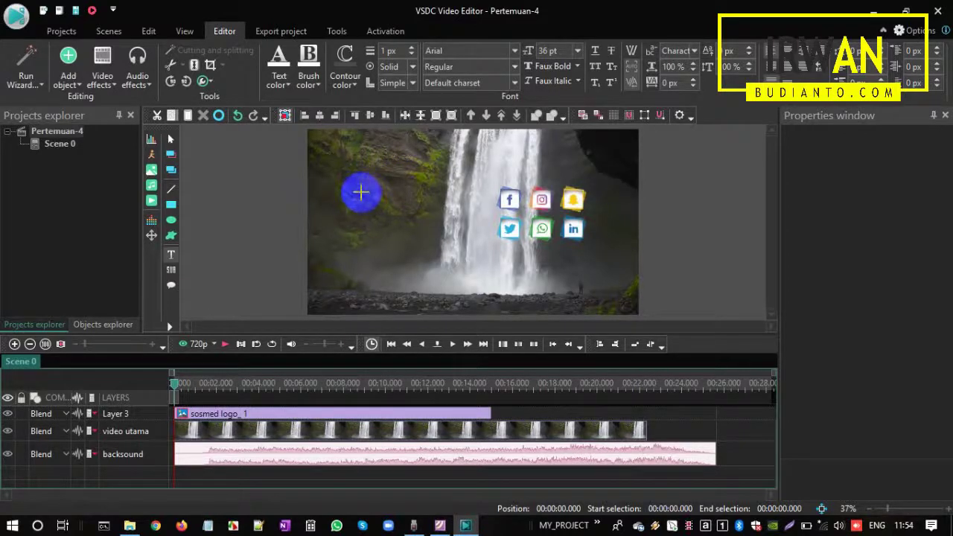
- Place the text object at about left 205, top 238 and write BACK TO NATURE with one word per line
left_click(361, 192)
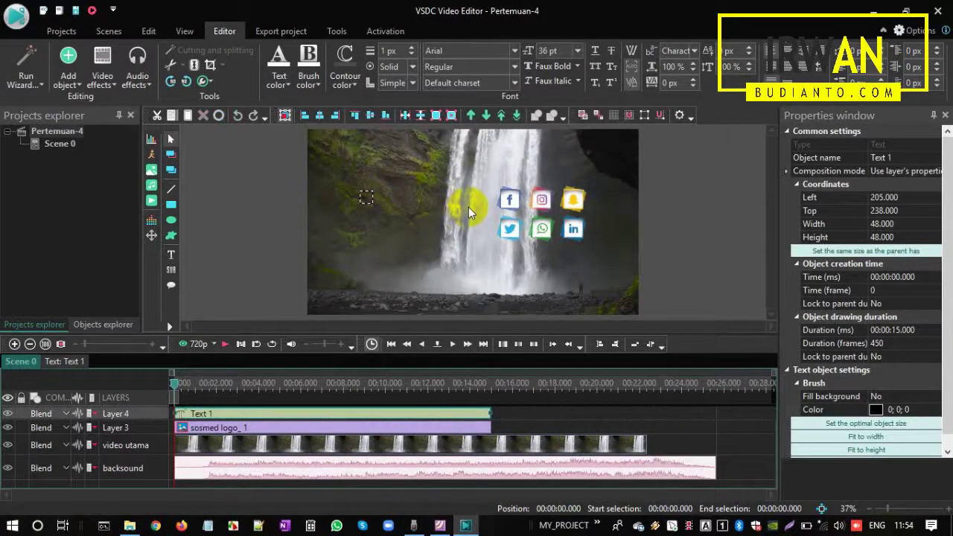
type("BACK")
key("Return")
type("TO")
key("Return")
type("NATURE")
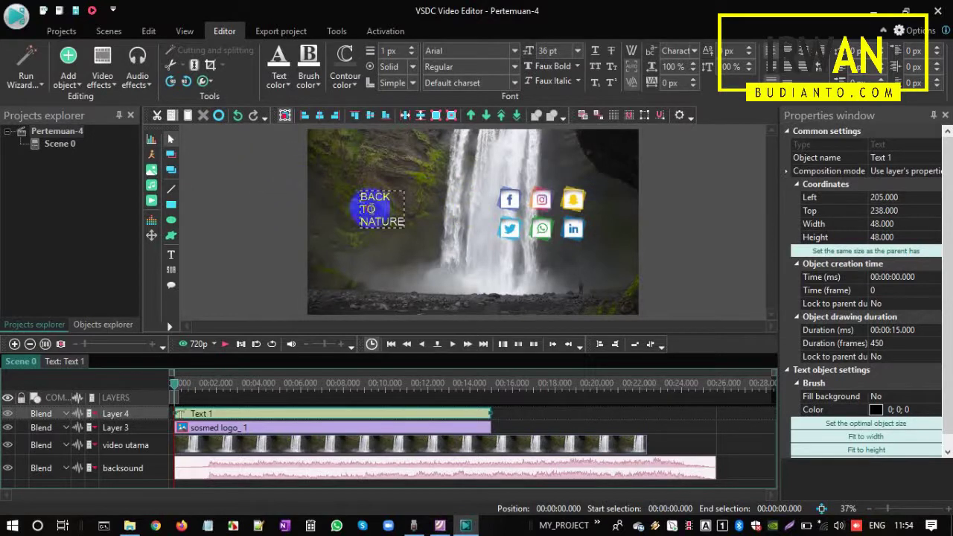
- Select all three lines of the text and try a font size of 72 pt before setting it to 60 pt
left_click(371, 209)
triple_click(397, 224)
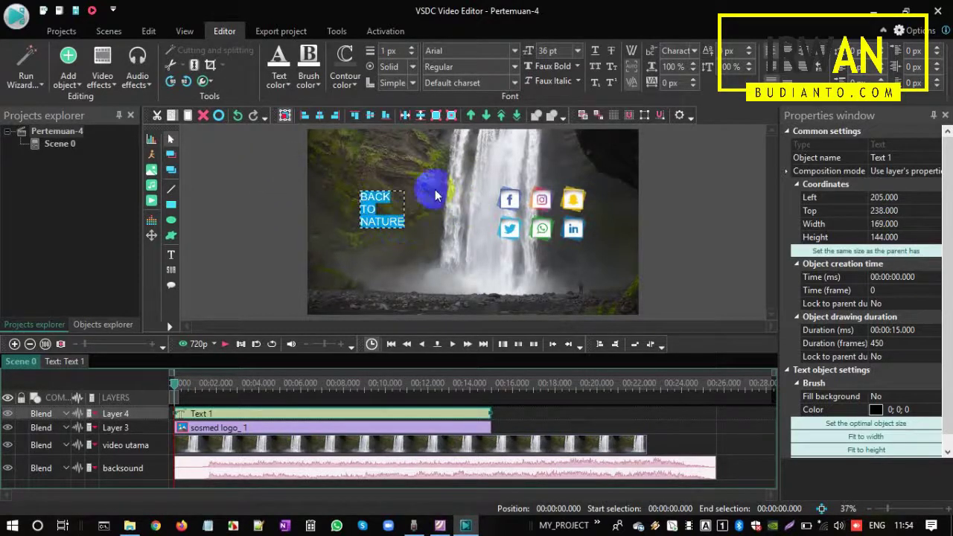
left_click(577, 51)
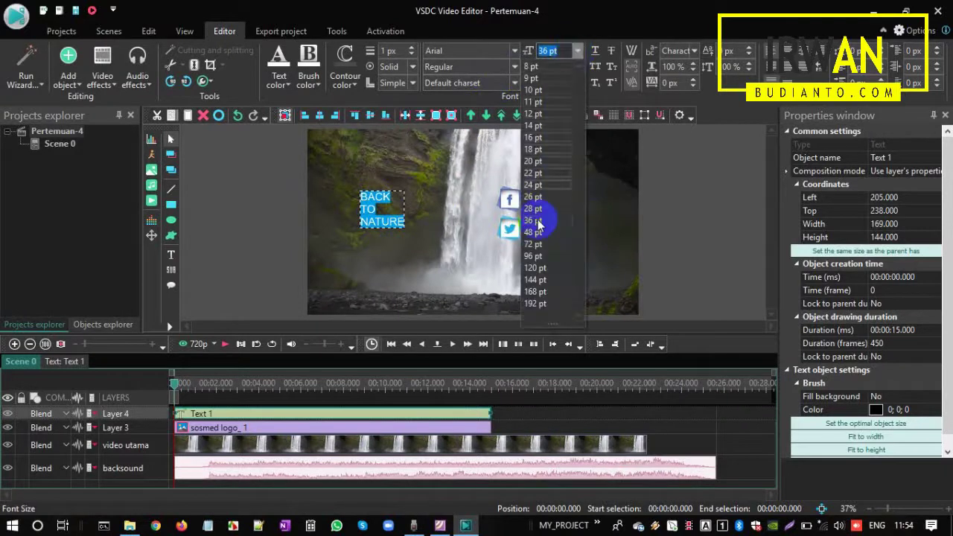
left_click(534, 251)
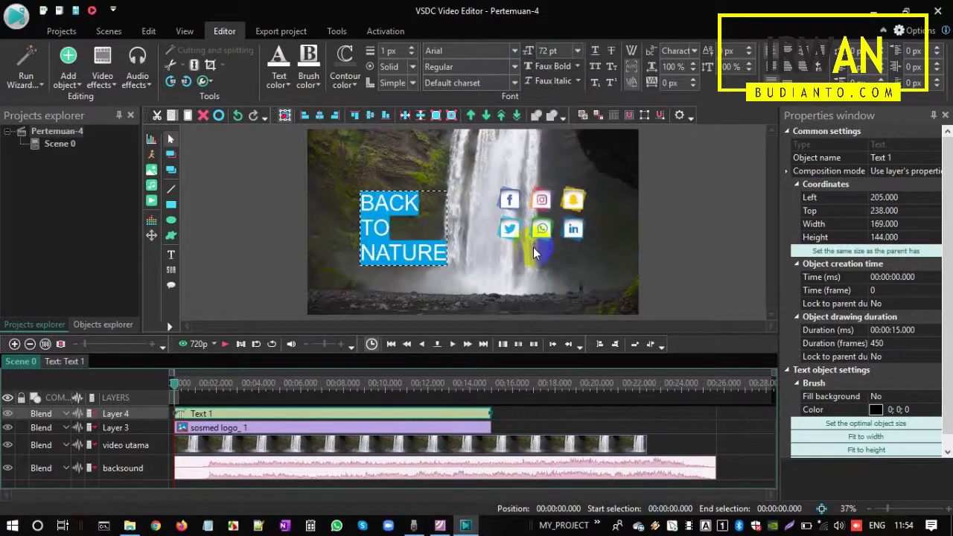
left_click(576, 51)
left_click(544, 51)
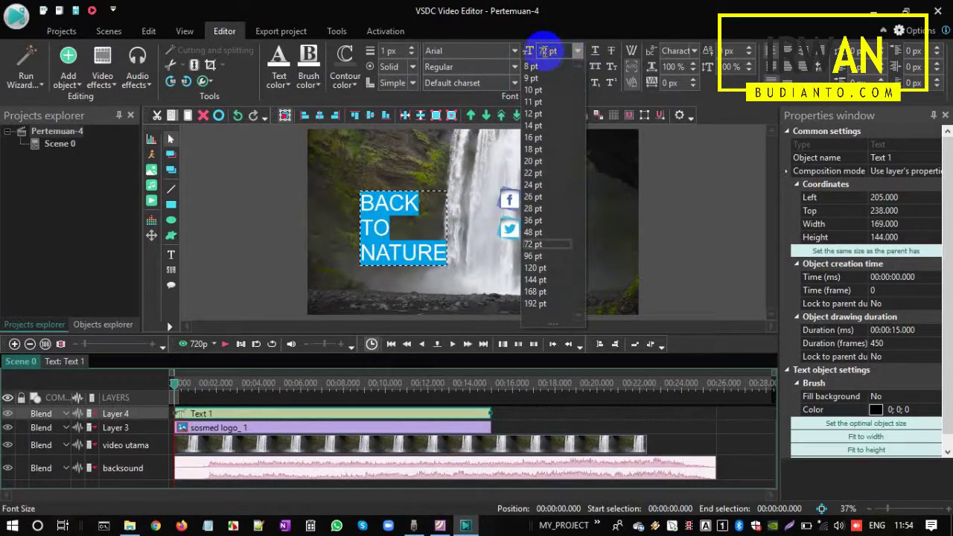
left_click_drag(547, 51, 531, 50)
type("60")
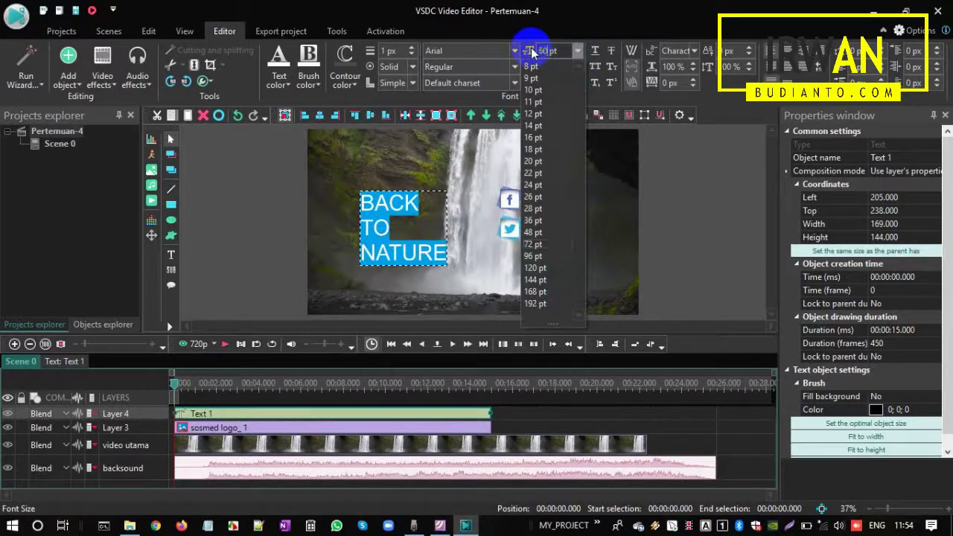
key("Return")
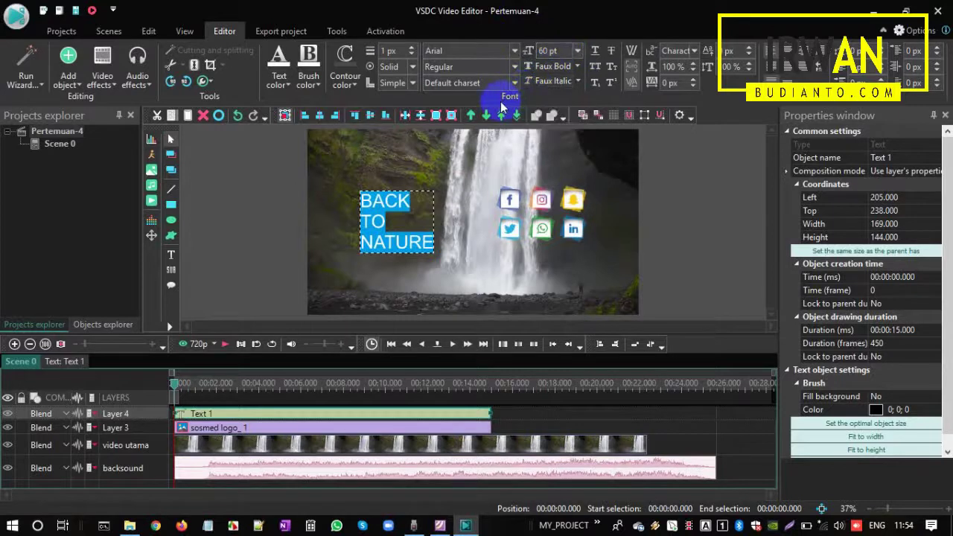
- Try 48 pt for the selected BACK TO NATURE text, then set its font size to 55 pt
left_click(577, 50)
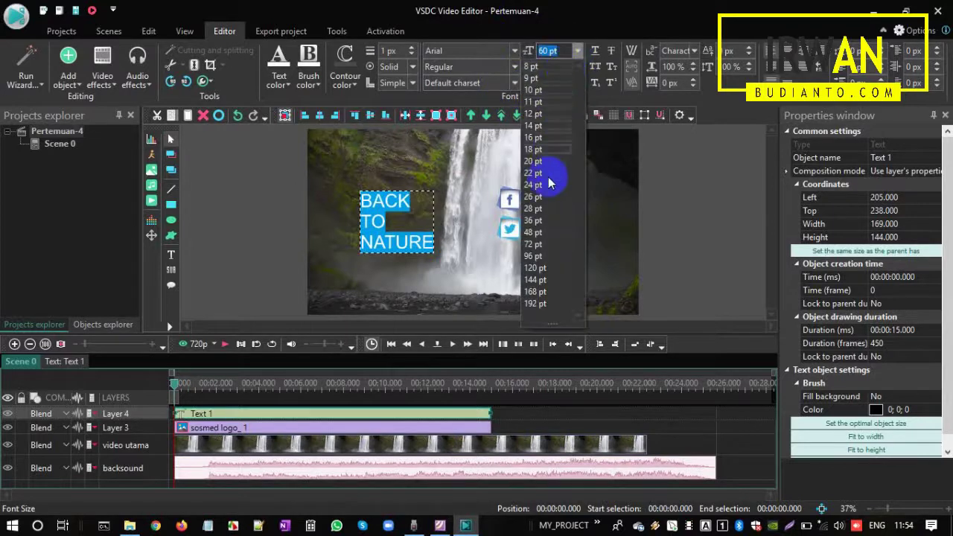
left_click(524, 235)
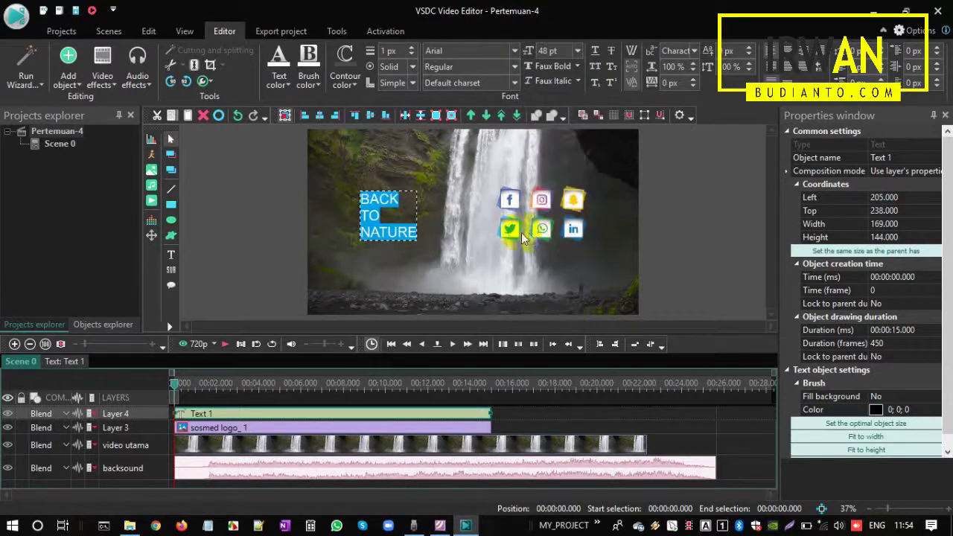
left_click(577, 52)
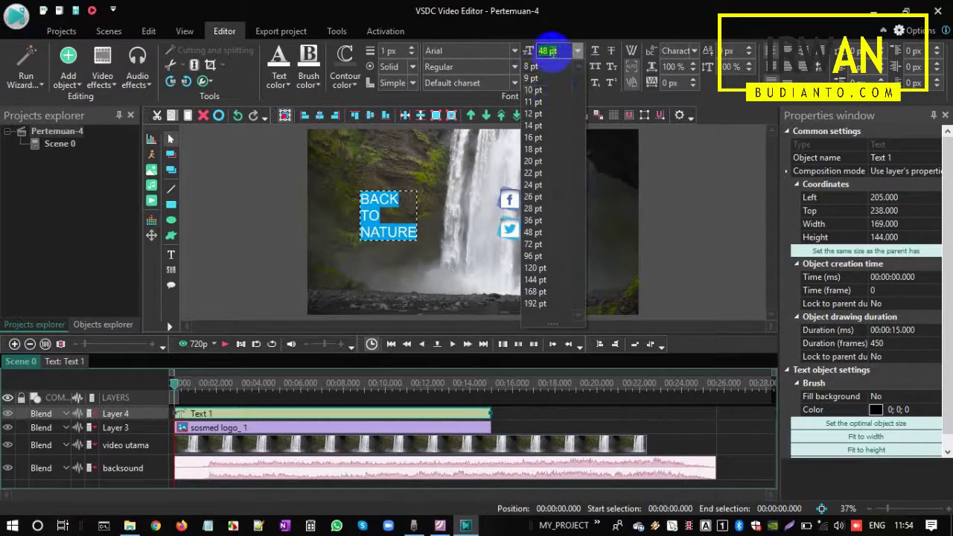
type("55")
key("Return")
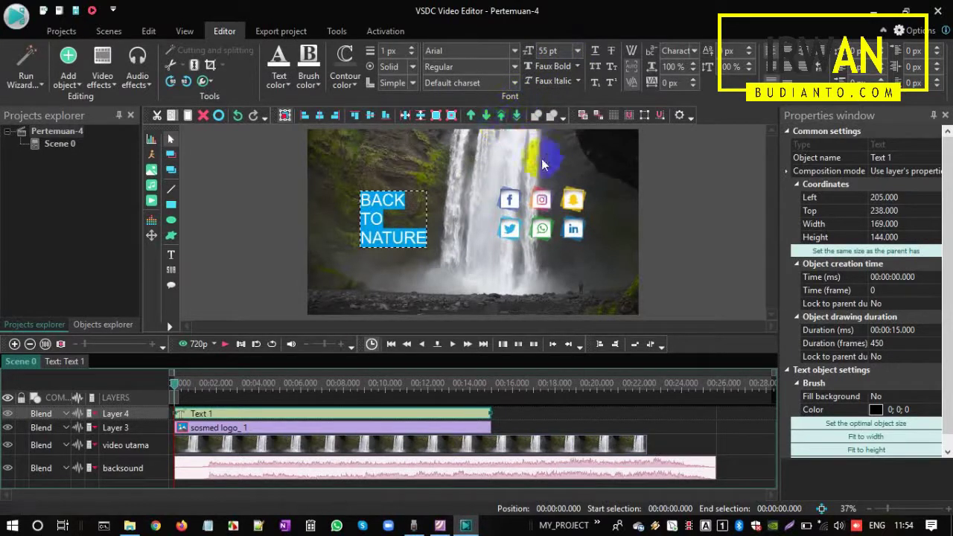
- Move the text to about left 327, top 235 and the social media logo to about left 548, top 156
left_click(289, 212)
left_click_drag(392, 203, 420, 197)
left_click_drag(517, 228, 505, 232)
left_click(244, 215)
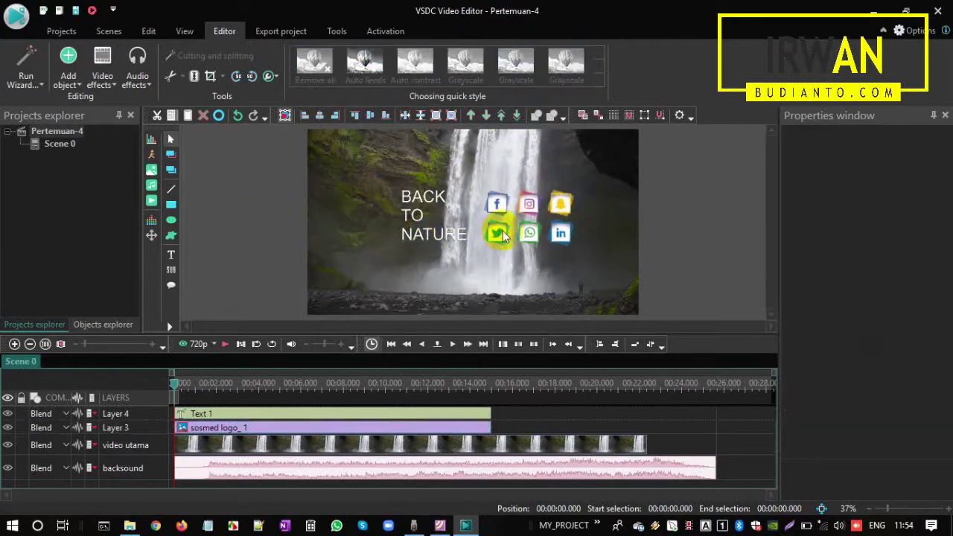
left_click_drag(450, 235, 435, 242)
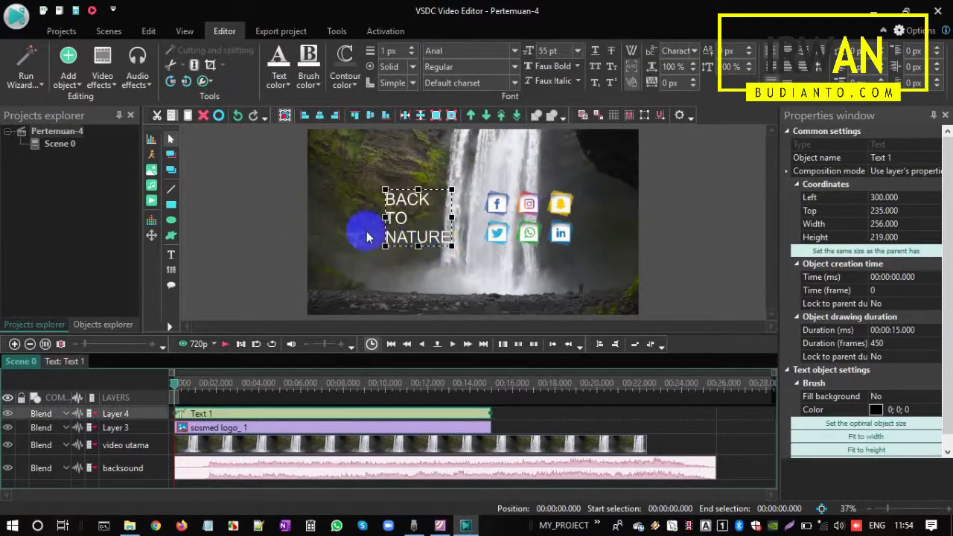
mouse_move(418, 224)
left_mouse_down()
mouse_move(404, 234)
mouse_move(422, 241)
left_mouse_up()
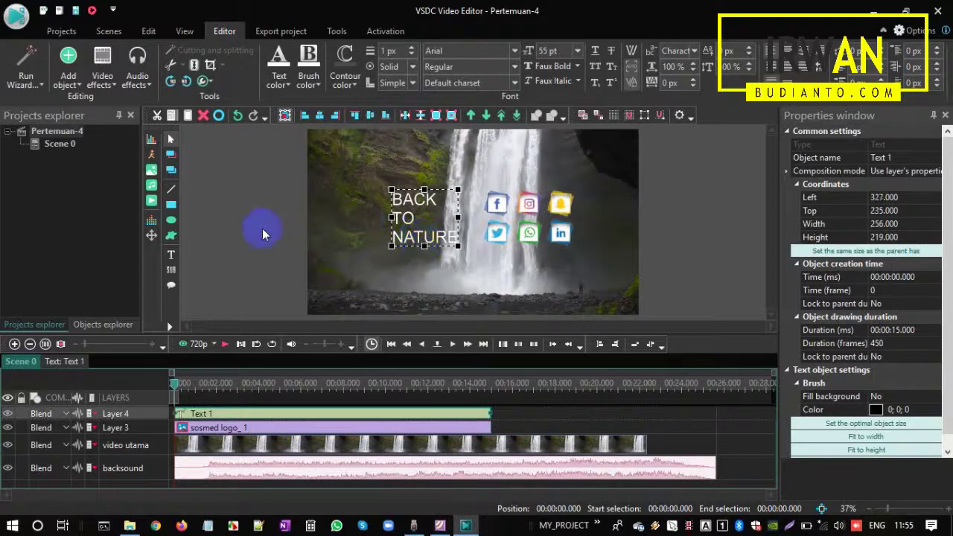
left_click(262, 230)
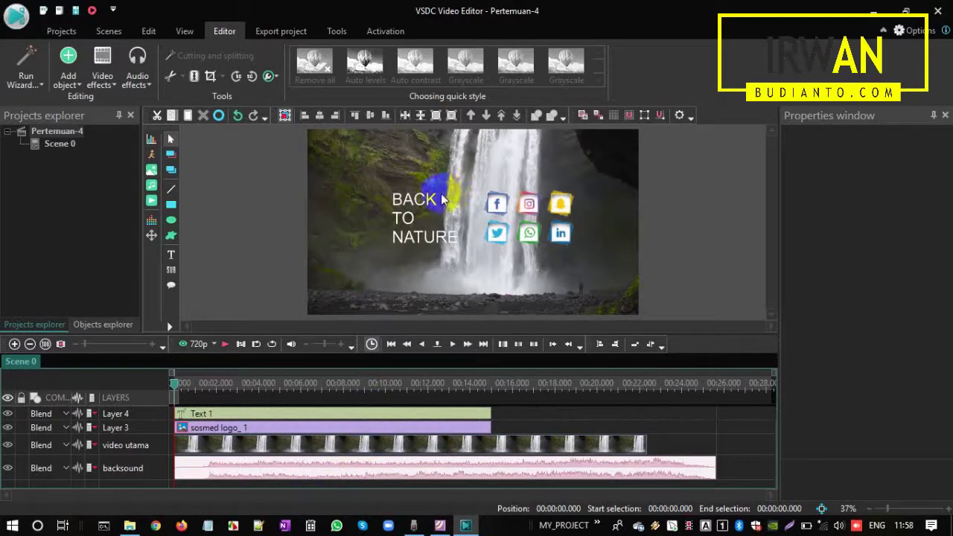
- Rename the social media image's layer as logo and the text object's layer as title
right_click(150, 427)
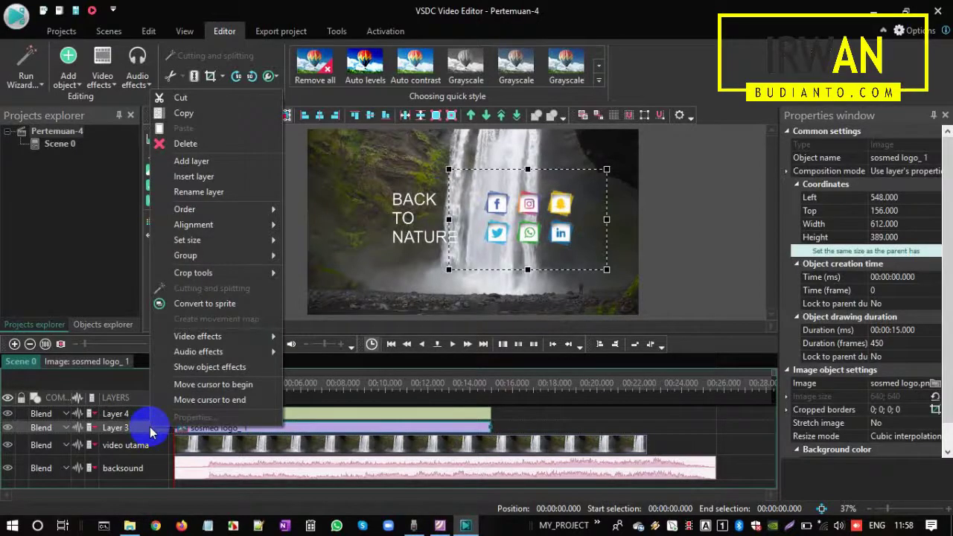
mouse_move(255, 214)
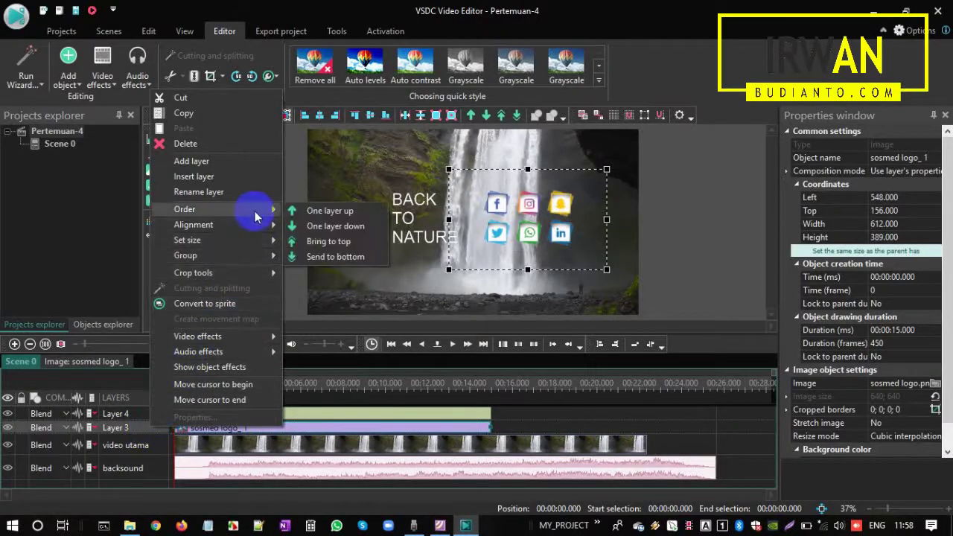
left_click(231, 192)
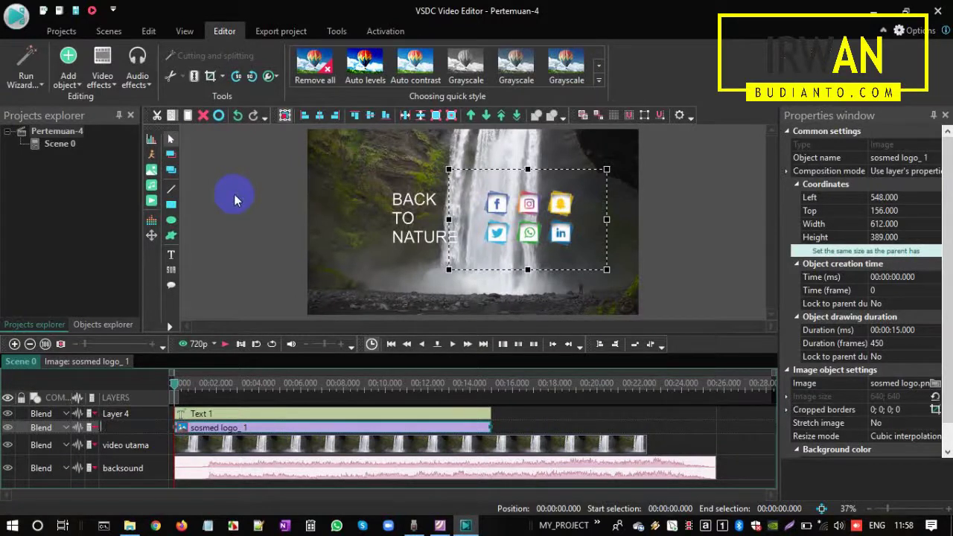
key("Return")
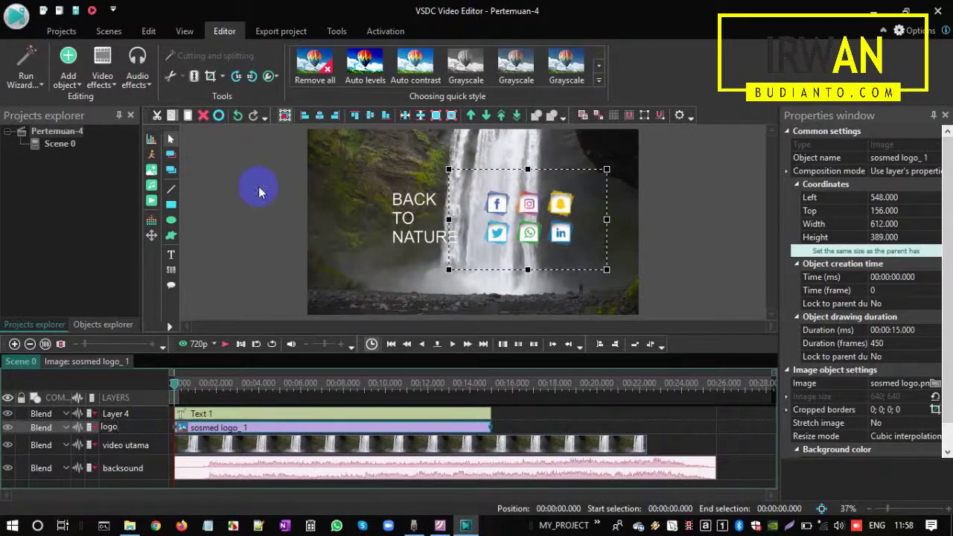
right_click(134, 410)
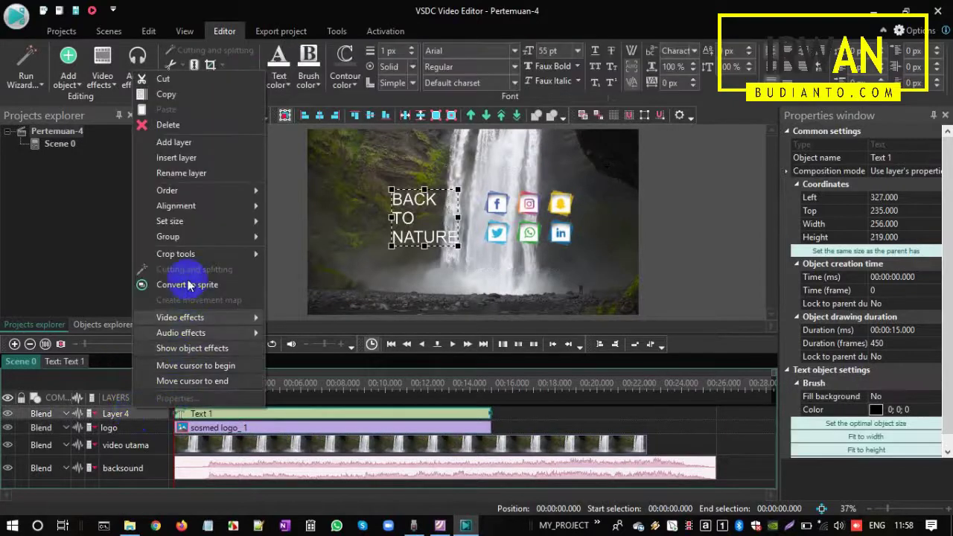
left_click(186, 173)
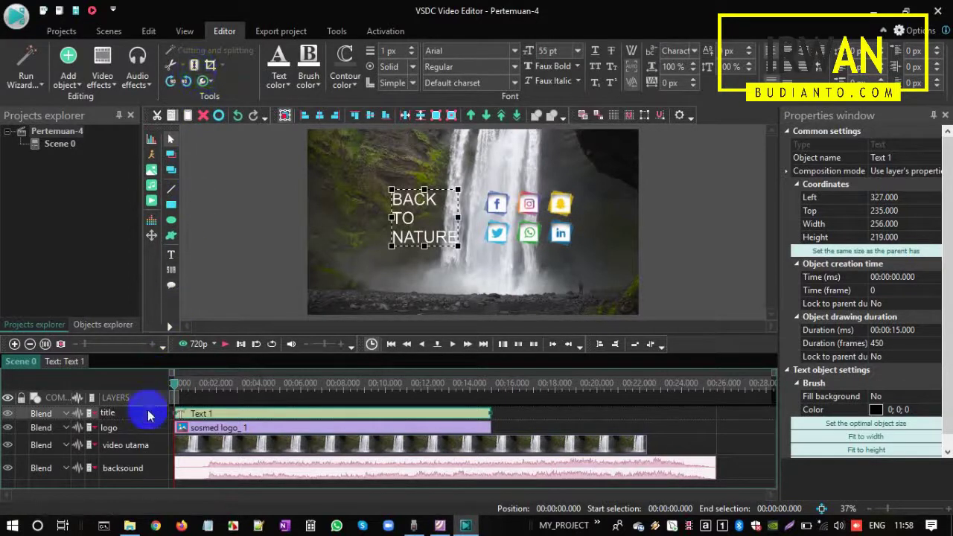
- Check the layer names in the pertemuan 4 PDF guide and rename the title layer of the text object as back to nature
left_click(440, 526)
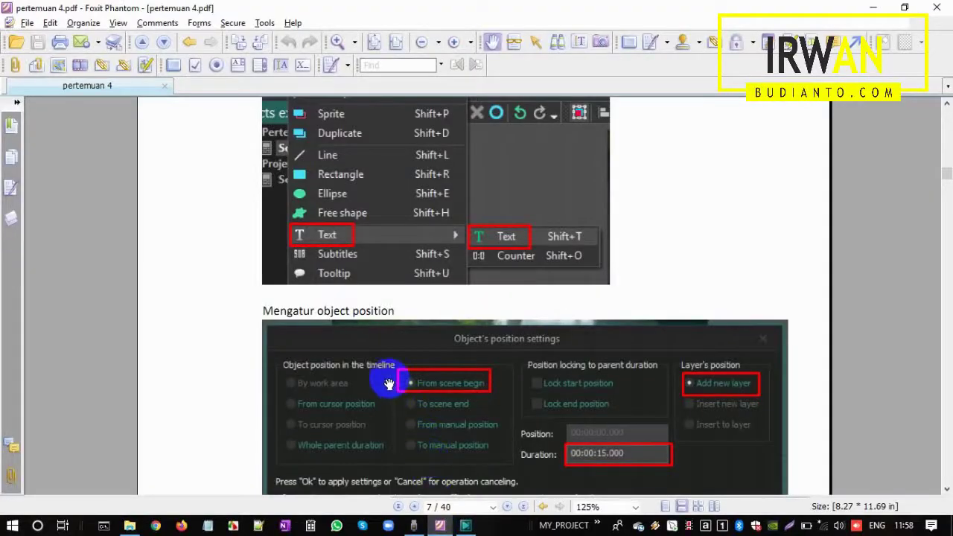
scroll(388, 383, "down", 15)
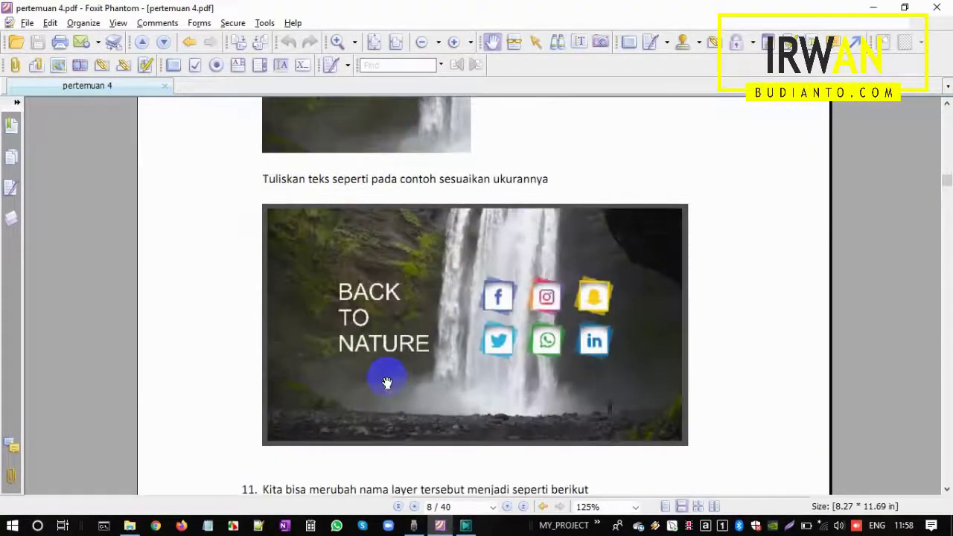
scroll(386, 382, "down", 5)
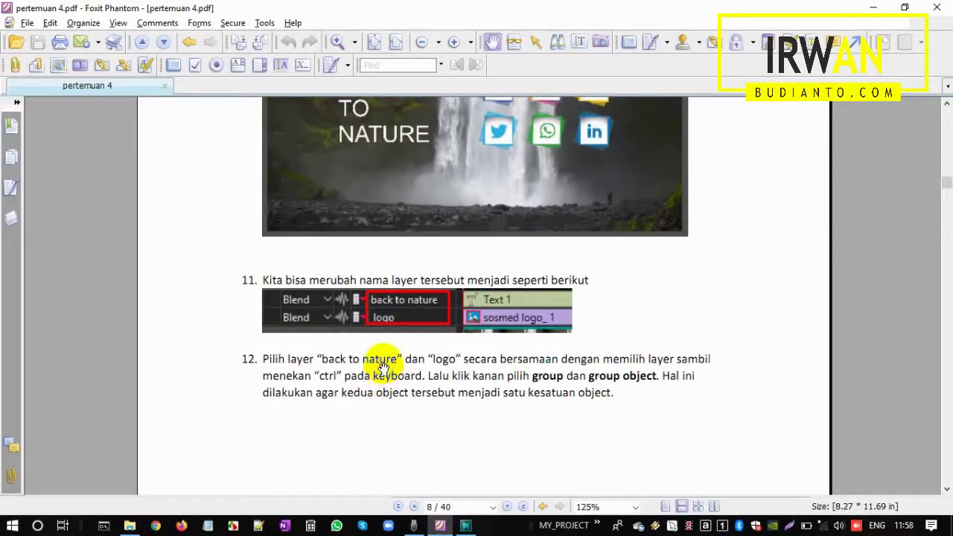
key("alt+Tab")
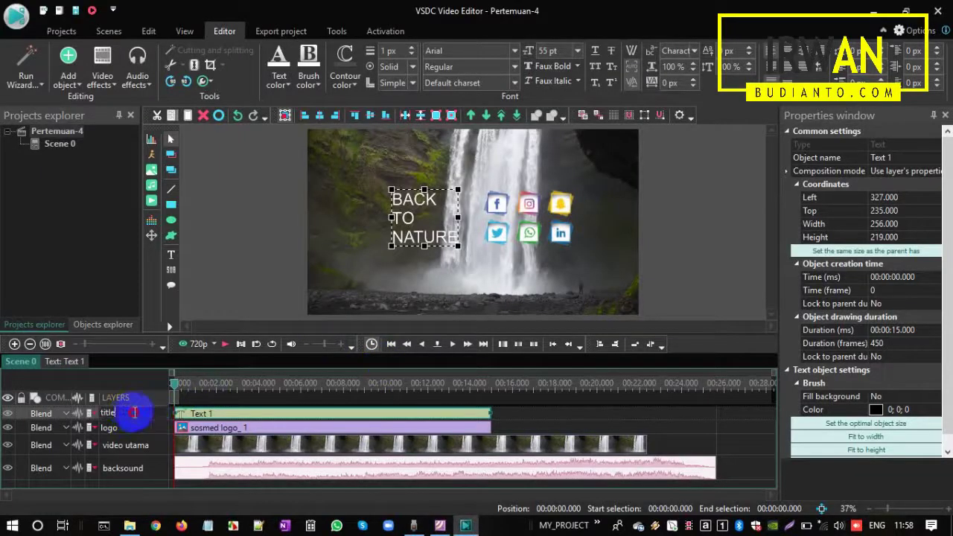
left_click_drag(133, 412, 97, 414)
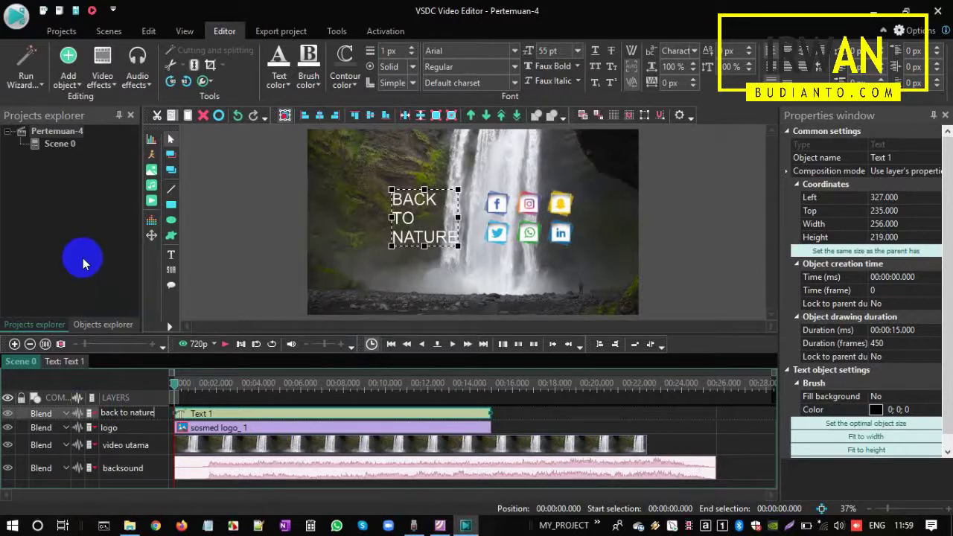
left_click(82, 262)
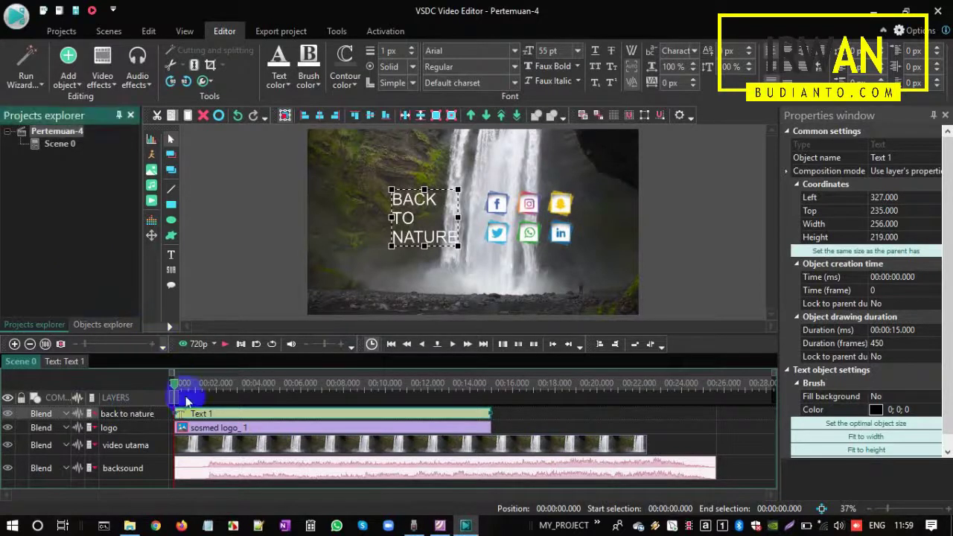
- Read step 12 of the PDF guide and group the back to nature and logo layers' objects in VSDC
key("alt+Tab")
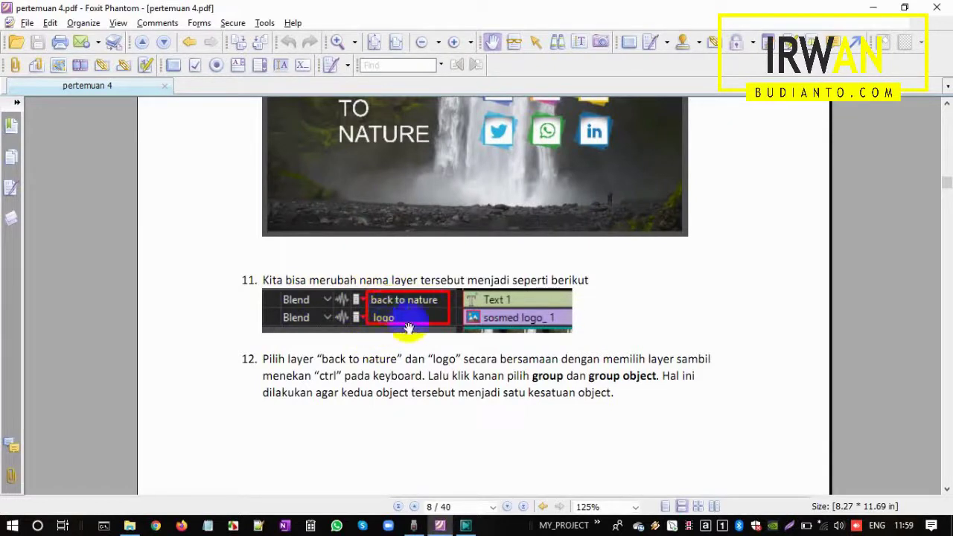
scroll(397, 376, "down", 1)
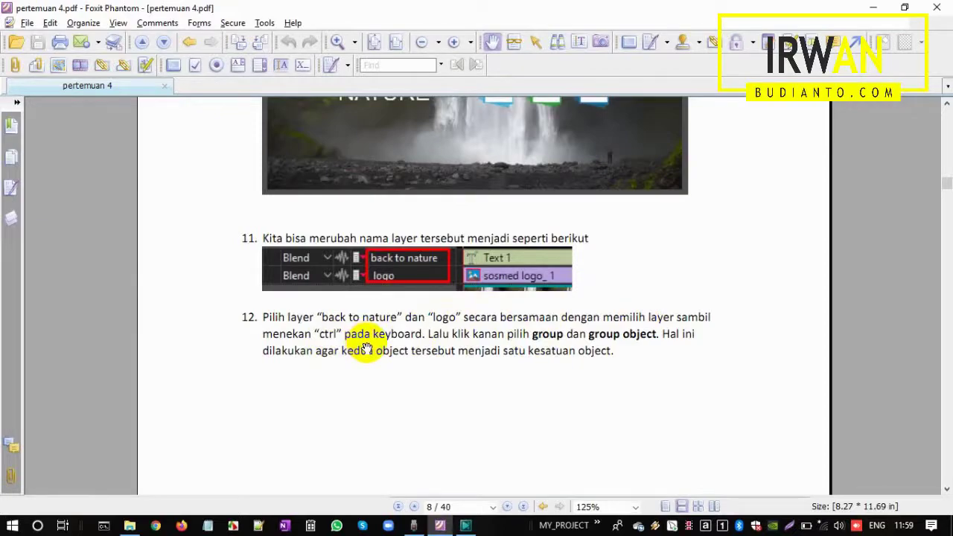
key("alt+Tab")
left_click(258, 285)
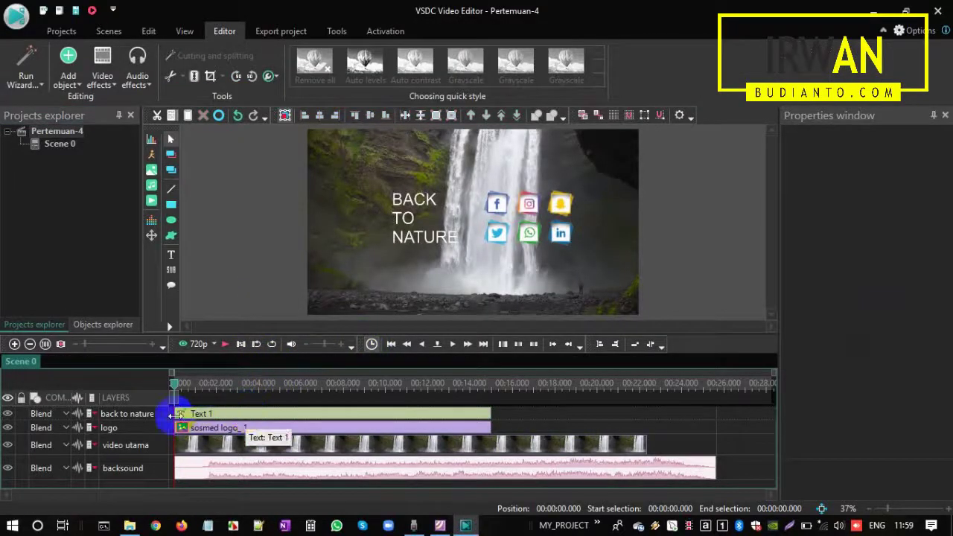
left_click(140, 418)
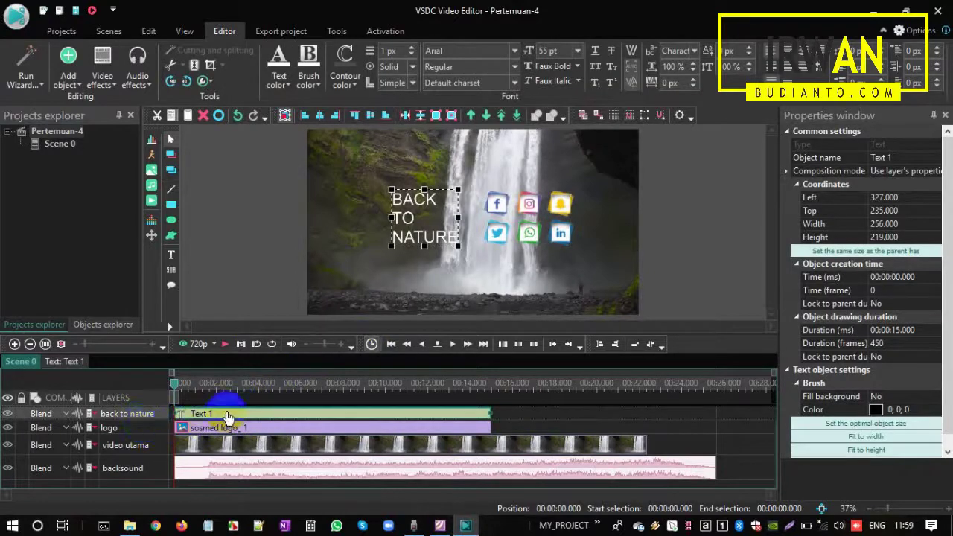
left_click(147, 430, "ctrl")
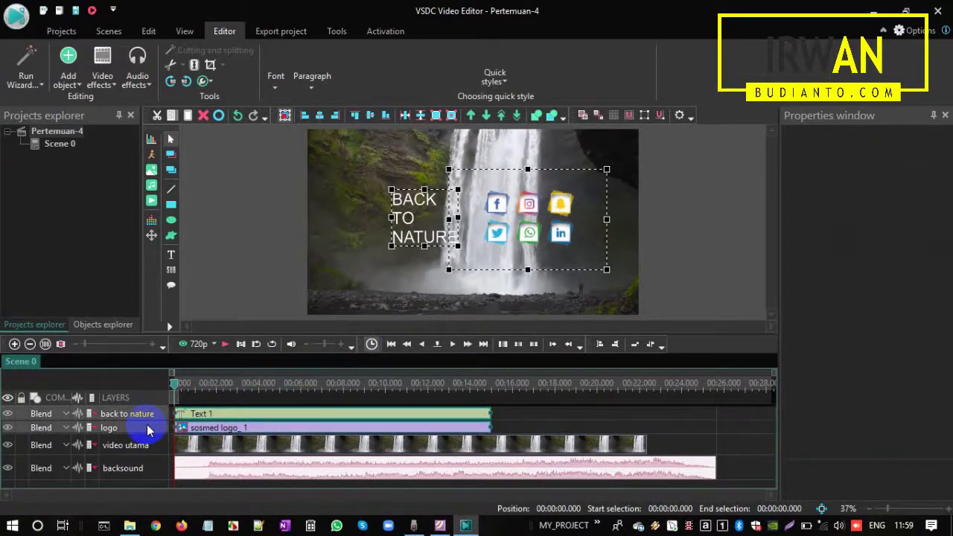
right_click(148, 430)
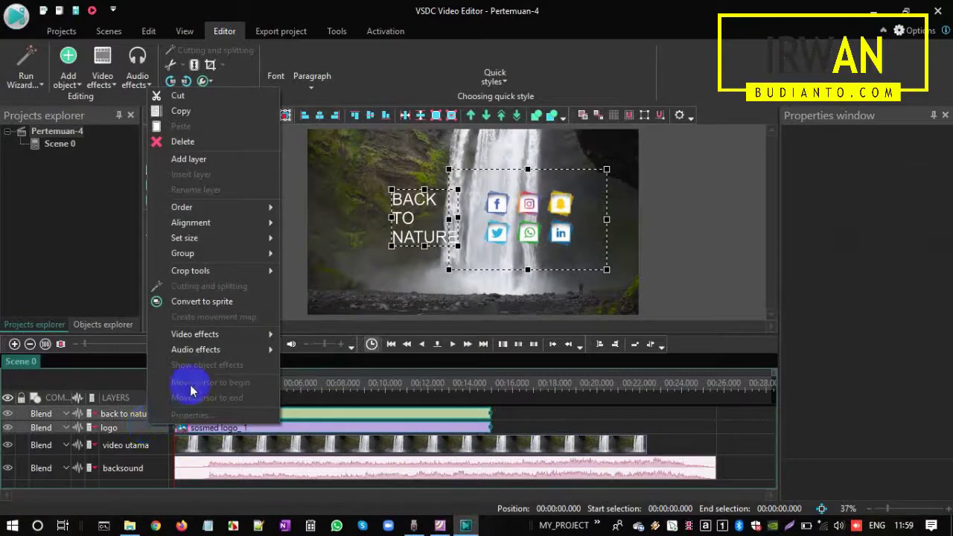
mouse_move(233, 260)
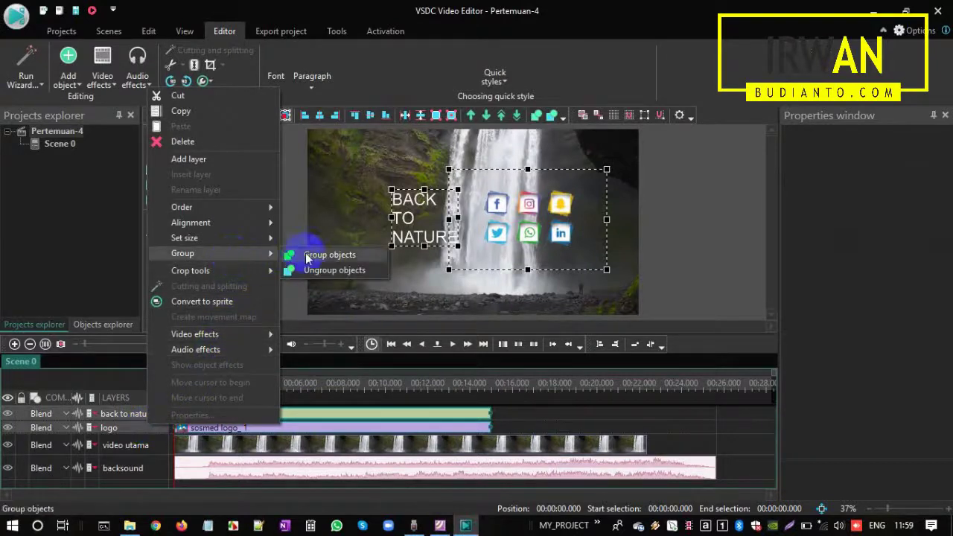
left_click(308, 253)
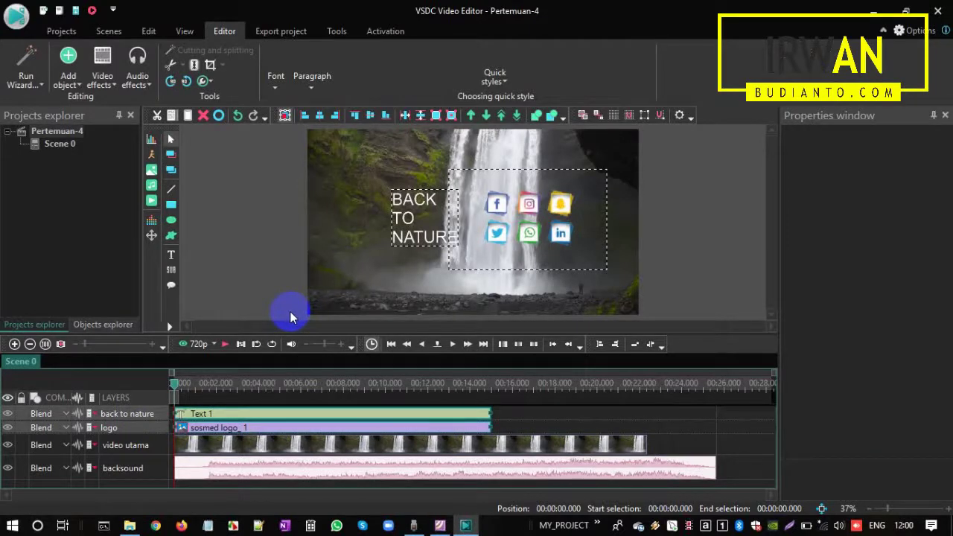
left_click(265, 273)
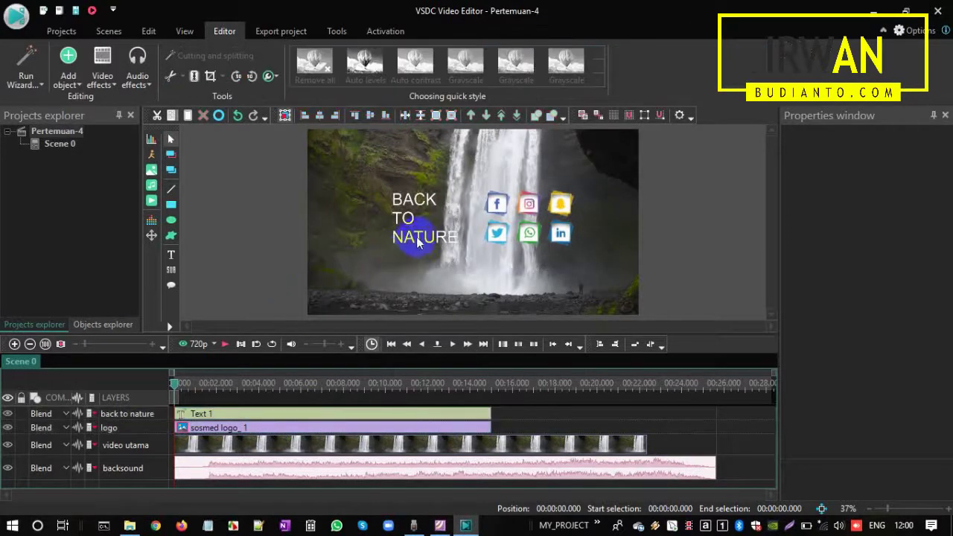
- Move the grouped text and social media logo slightly left on the canvas, to about left 284, top 161
mouse_move(417, 238)
left_mouse_down()
mouse_move(436, 258)
mouse_move(400, 231)
mouse_move(435, 235)
mouse_move(400, 240)
mouse_move(410, 234)
left_mouse_up()
left_click(201, 245)
left_click(204, 248)
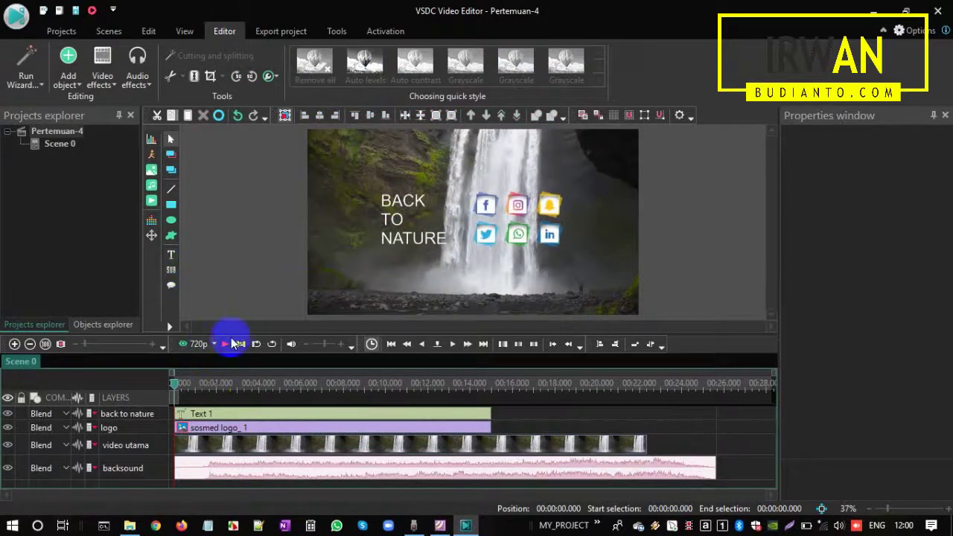
- Consult step 13 of the PDF guide and convert the grouped text and logo to a sprite in VSDC
left_click(158, 417)
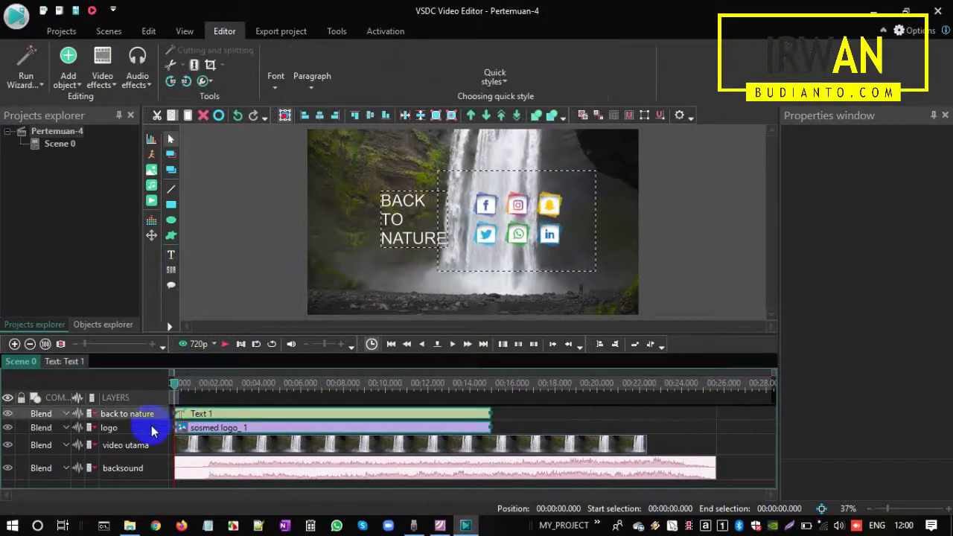
key("alt+Tab")
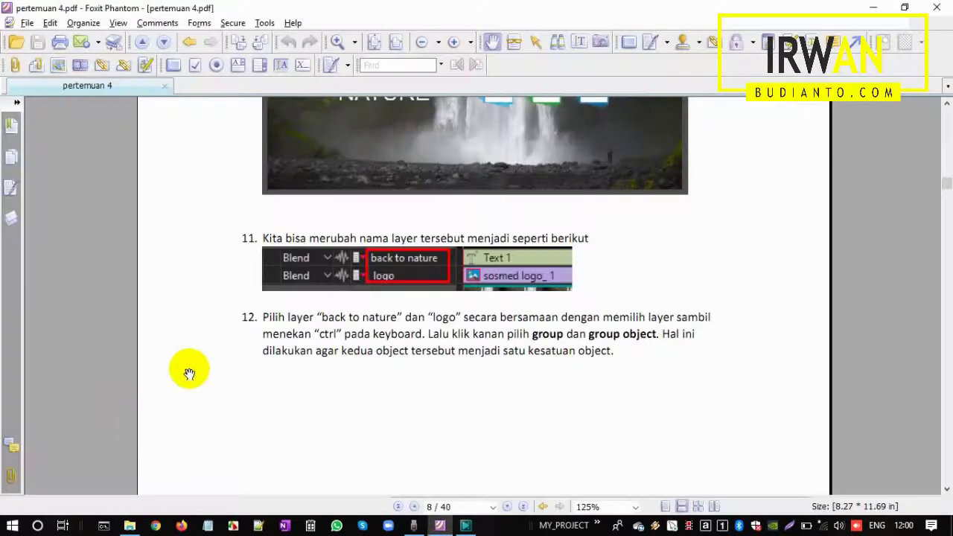
scroll(221, 337, "down", 8)
scroll(225, 336, "down", 9)
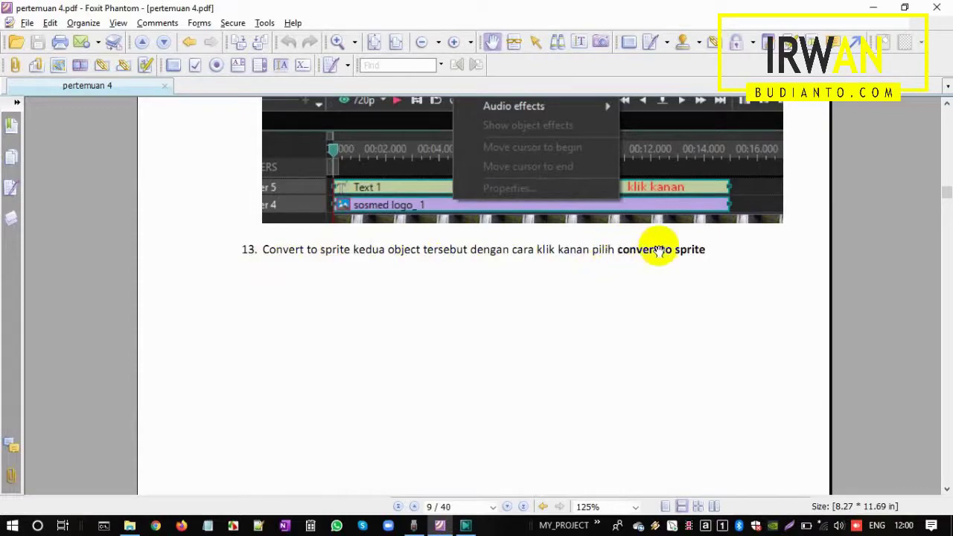
key("alt+Tab")
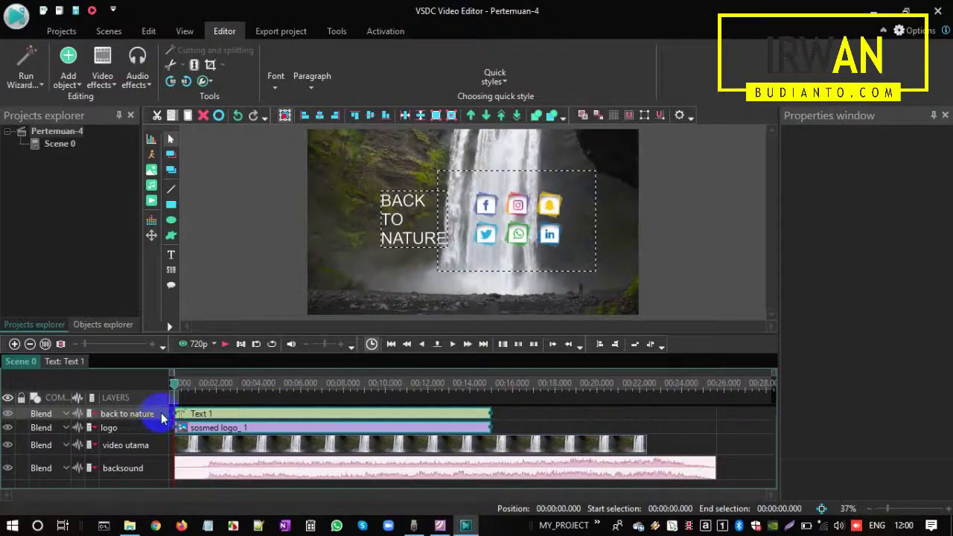
right_click(188, 419)
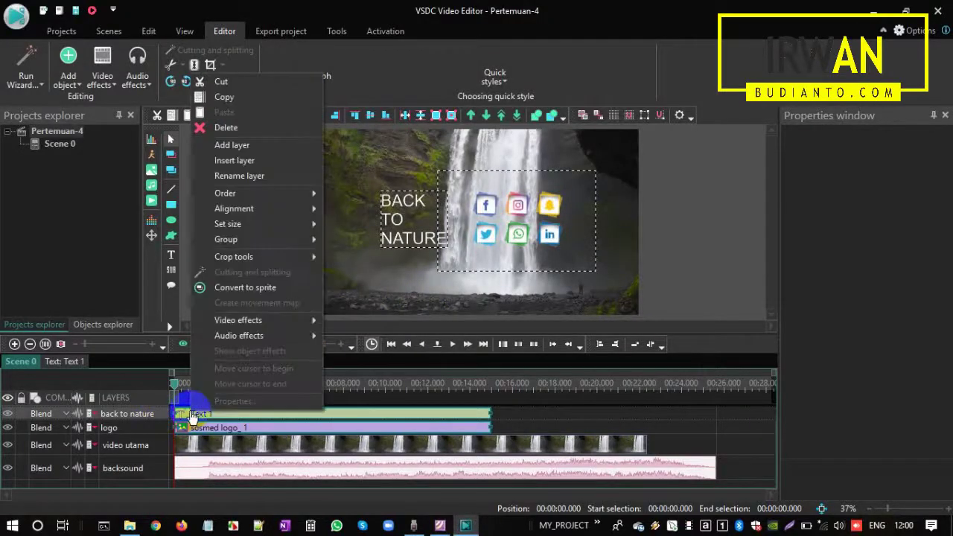
left_click(271, 289)
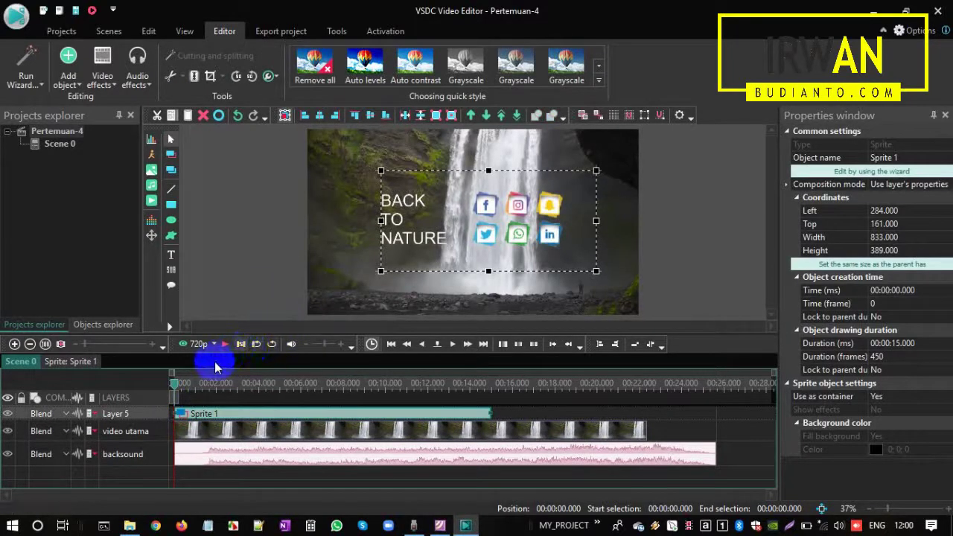
- Check the PDF guide for the sprite's layer name and rename that layer as title in VSDC
key("alt+Tab")
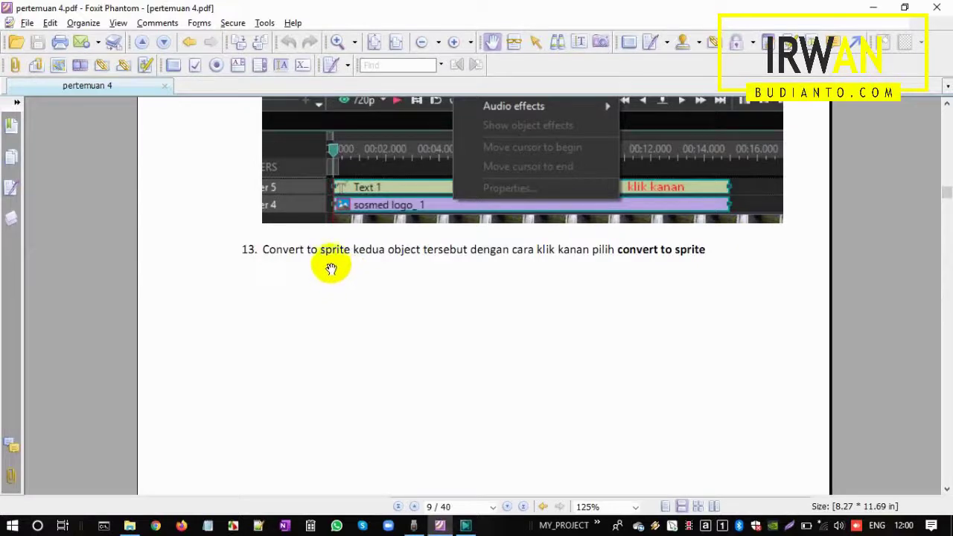
scroll(393, 268, "down", 6)
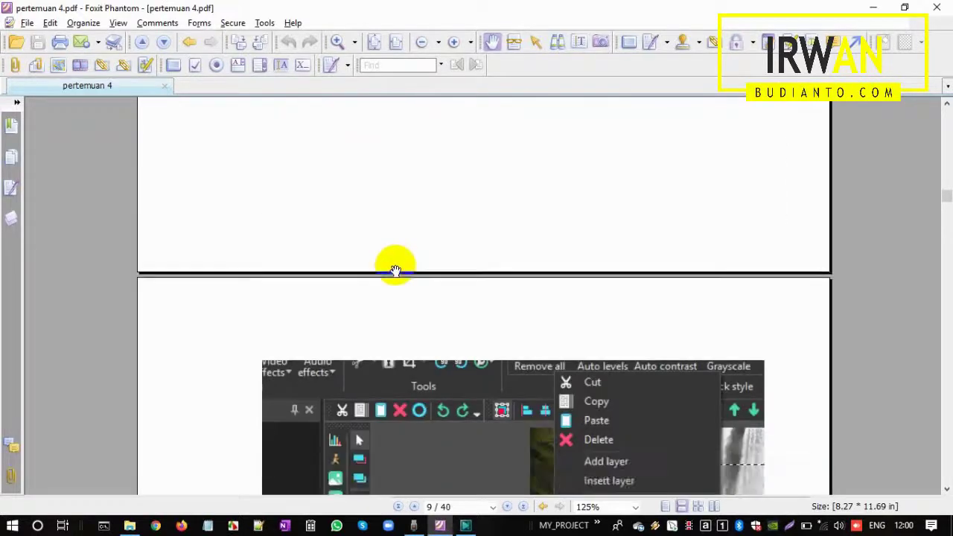
scroll(399, 272, "down", 6)
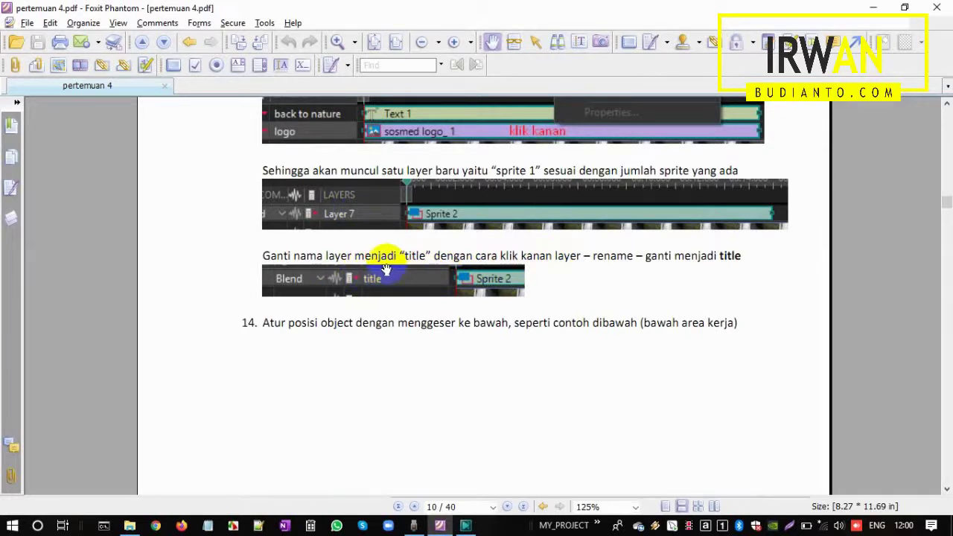
key("alt+Tab")
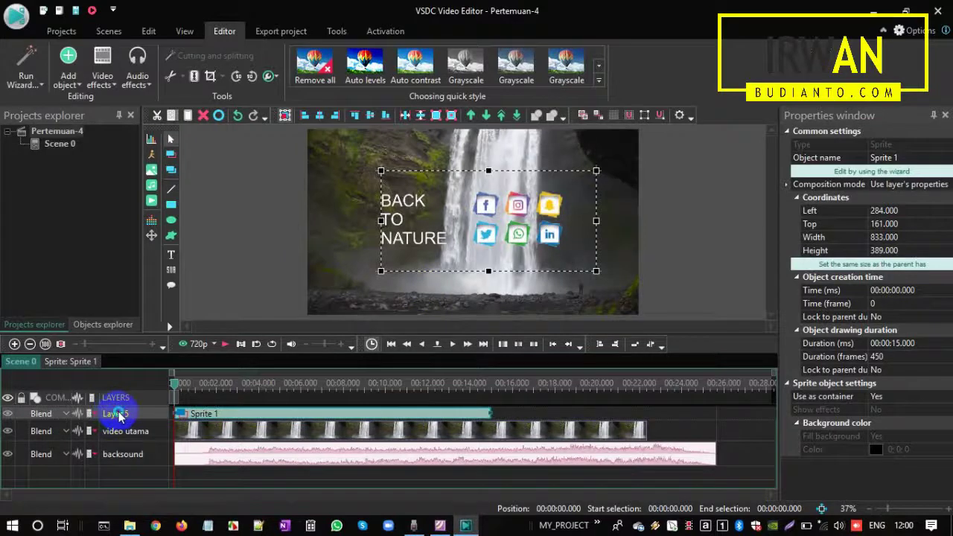
right_click(119, 417)
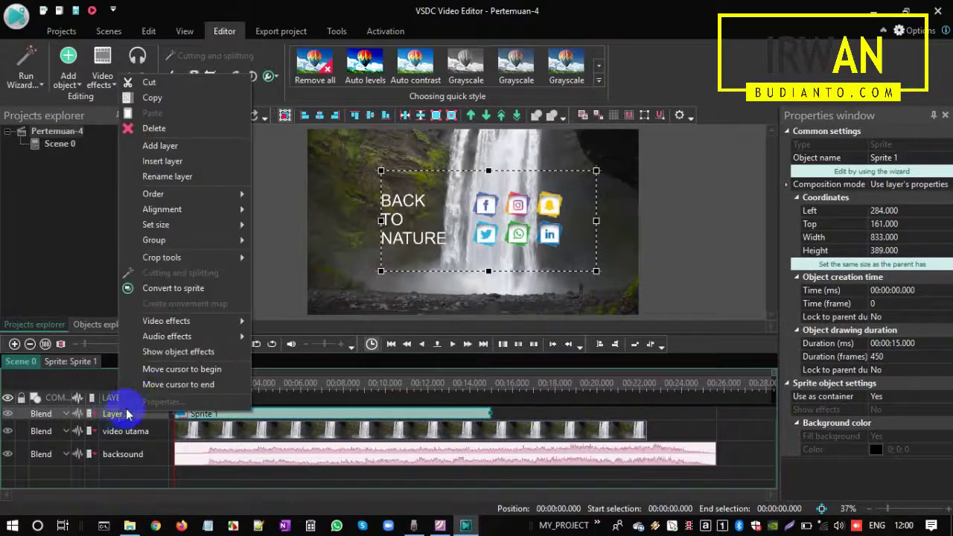
left_click(191, 177)
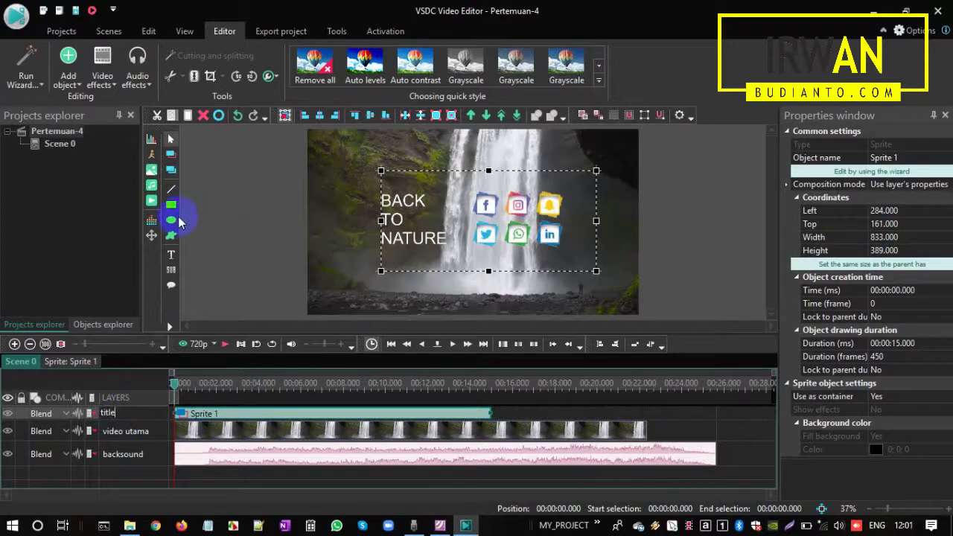
left_click(263, 201)
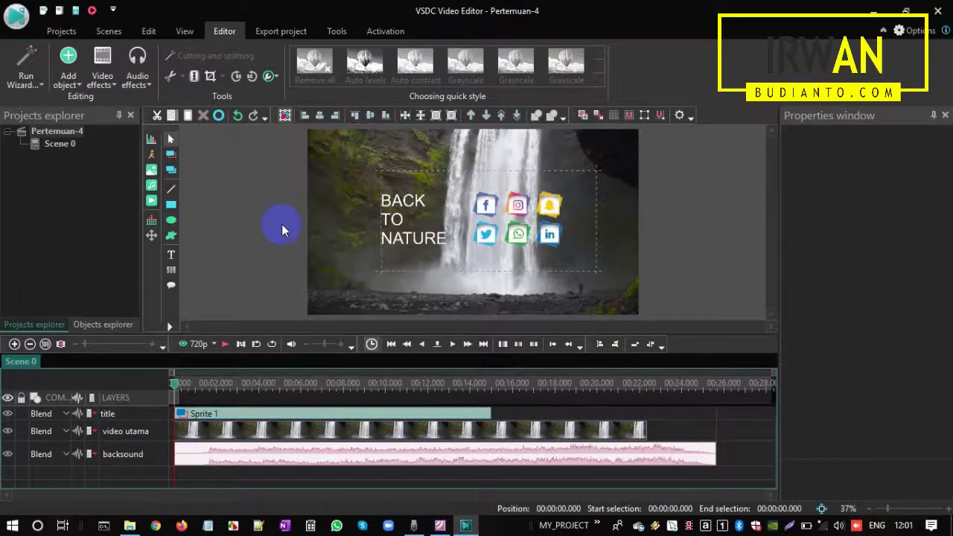
- Follow step 14 of the PDF guide and move the sprite below the video frame, to about left 268, top 646
key("alt+Tab")
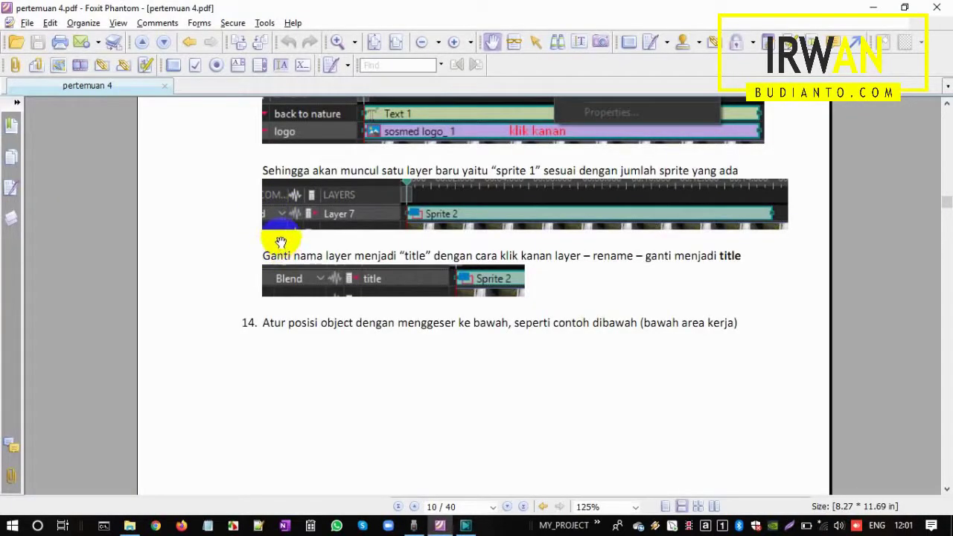
scroll(280, 242, "down", 2)
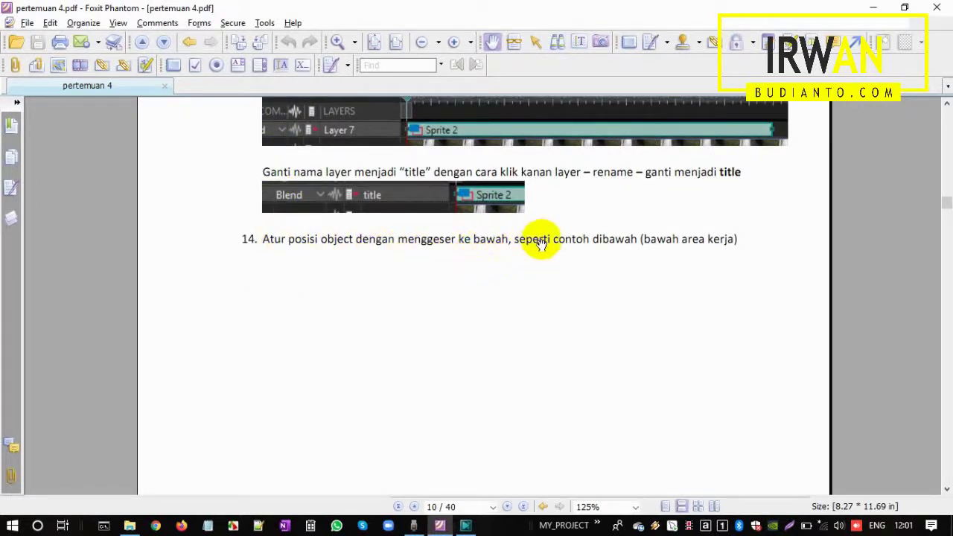
scroll(538, 239, "down", 10)
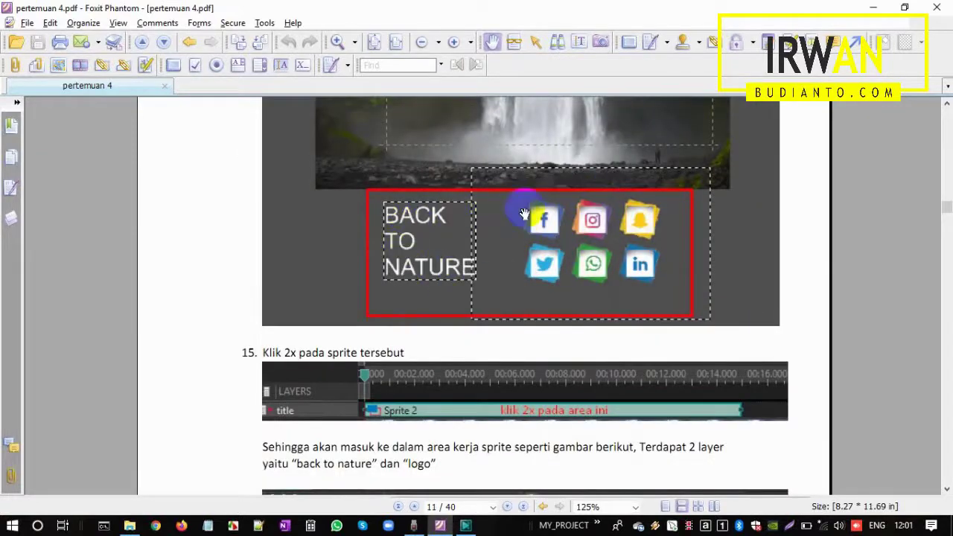
key("alt+Tab")
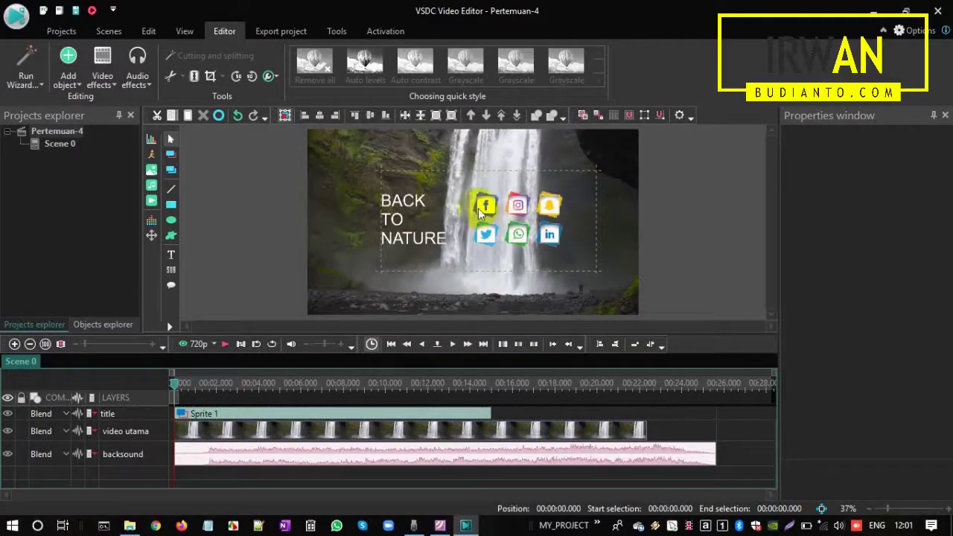
left_click(472, 245)
left_click_drag(472, 245, 476, 327)
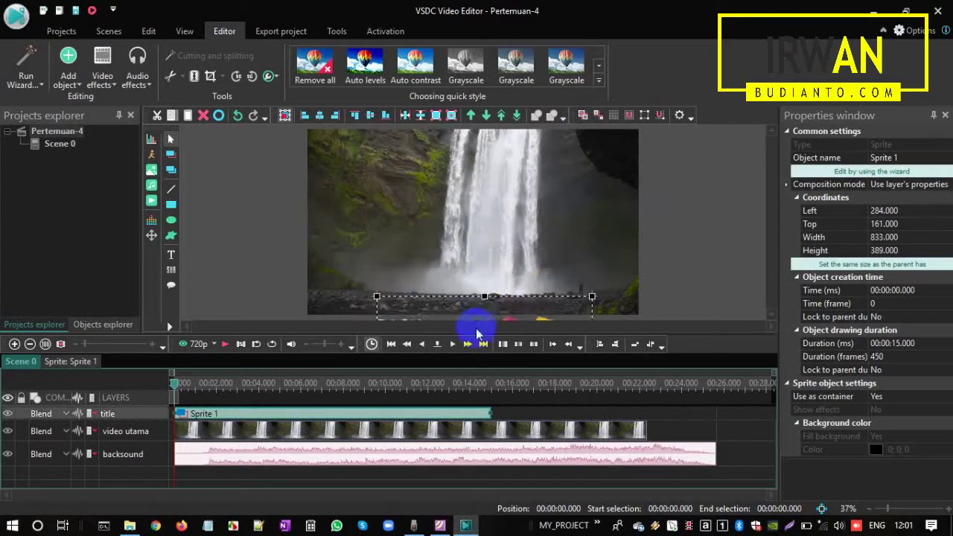
left_click_drag(771, 228, 774, 272)
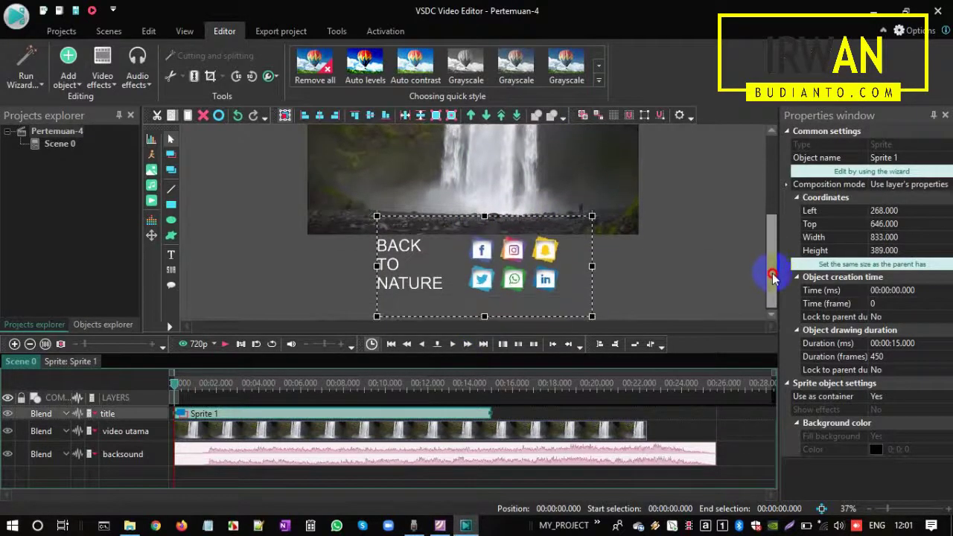
- Move the title sprite down to about top 668, check step 15 of the PDF guide and open the sprite for editing in VSDC
mouse_move(481, 256)
left_mouse_down()
mouse_move(481, 269)
mouse_move(482, 260)
left_mouse_up()
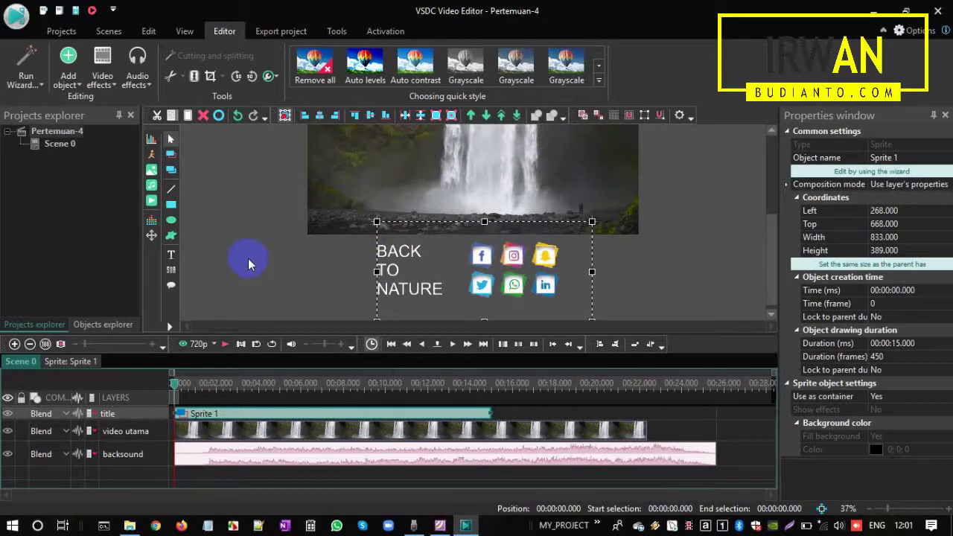
key("alt+Tab")
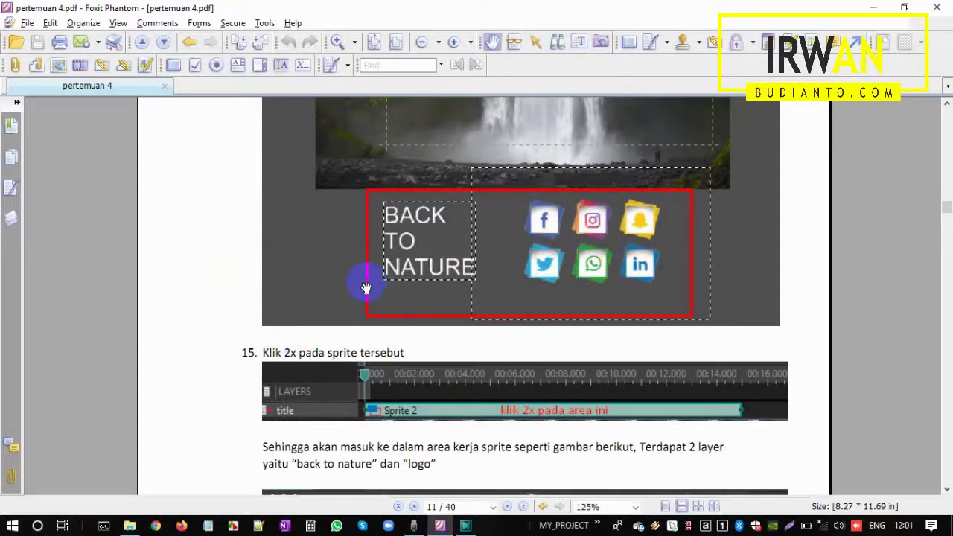
scroll(366, 294, "down", 3)
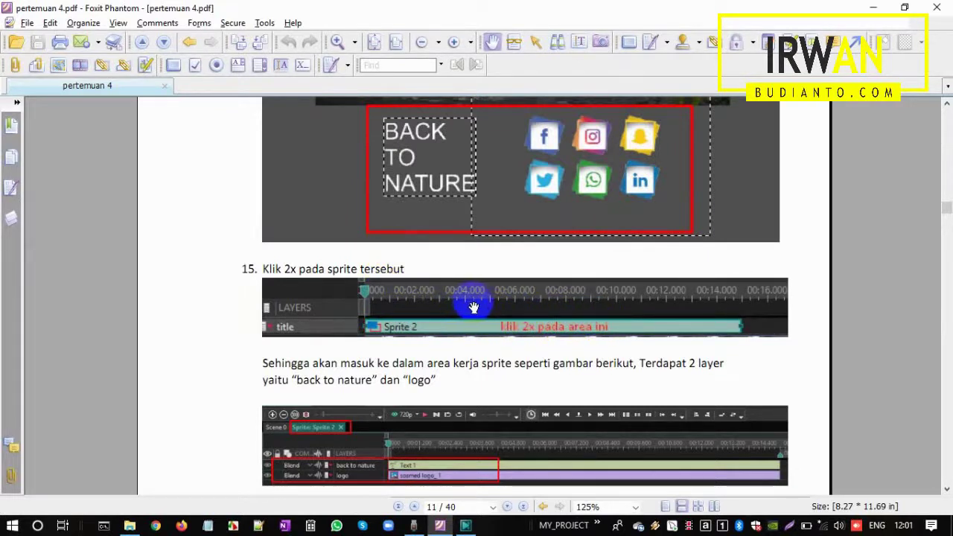
scroll(473, 308, "down", 1)
key("alt+Tab")
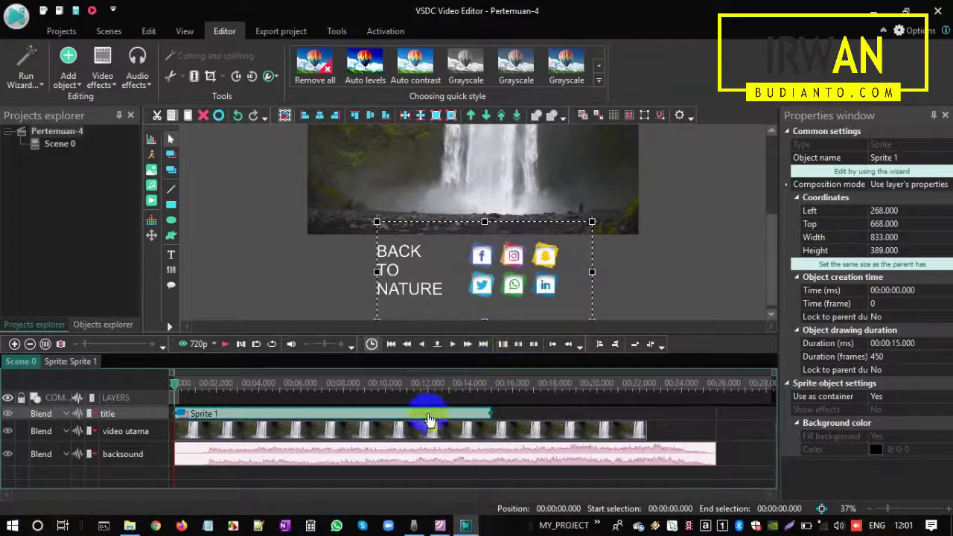
double_click(429, 415)
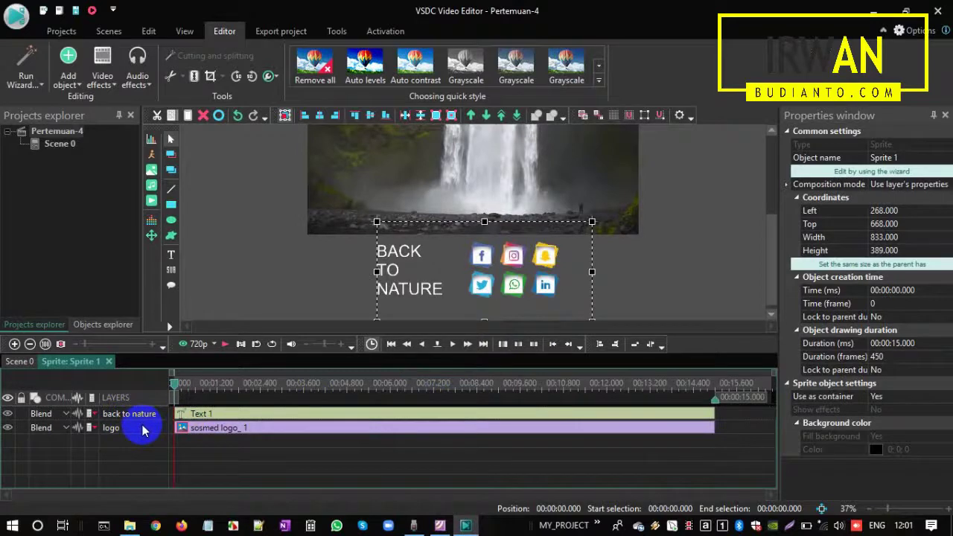
- Consult step 16 of the PDF guide and start adding a movement object inside the sprite in VSDC
key("alt+Tab")
scroll(255, 328, "down", 5)
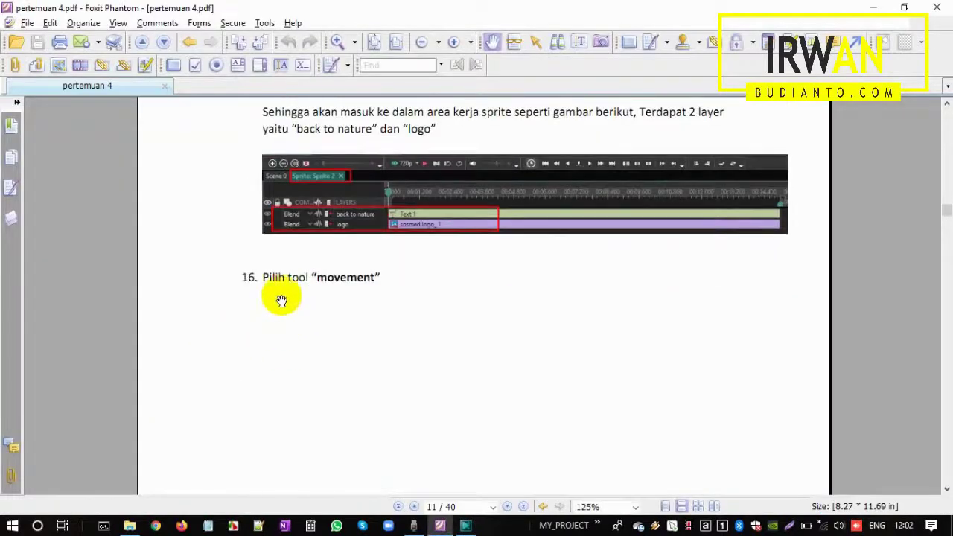
scroll(388, 269, "down", 5)
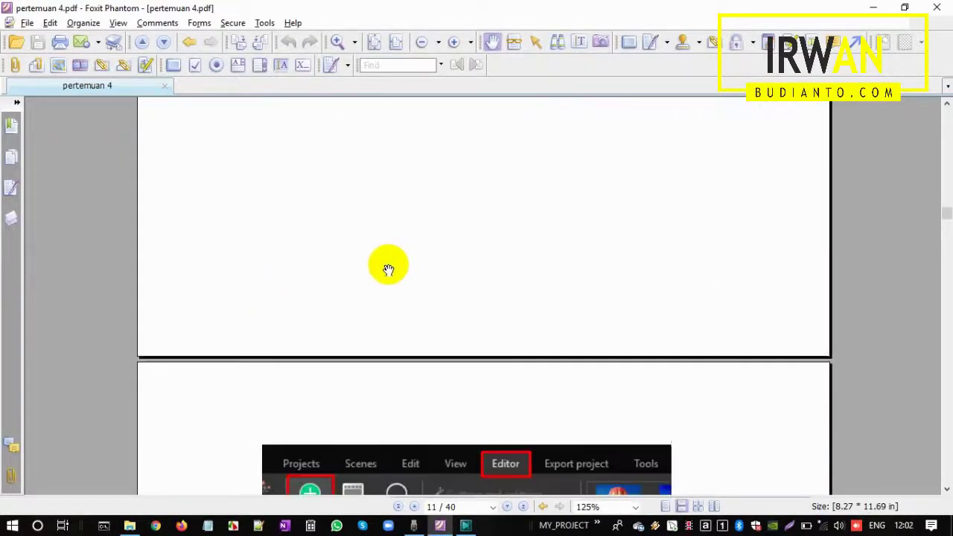
scroll(386, 262, "up", 3)
scroll(431, 294, "down", 8)
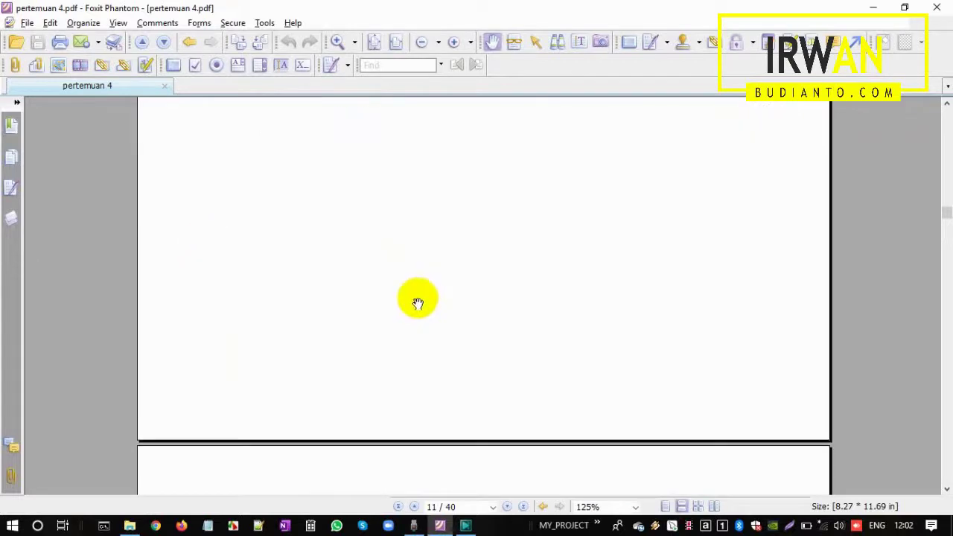
key("alt+Tab")
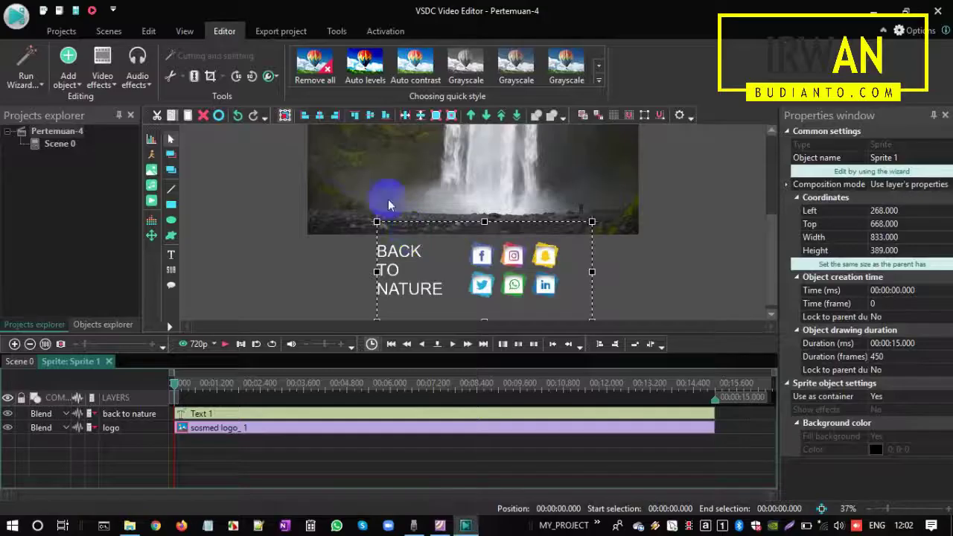
left_click(75, 88)
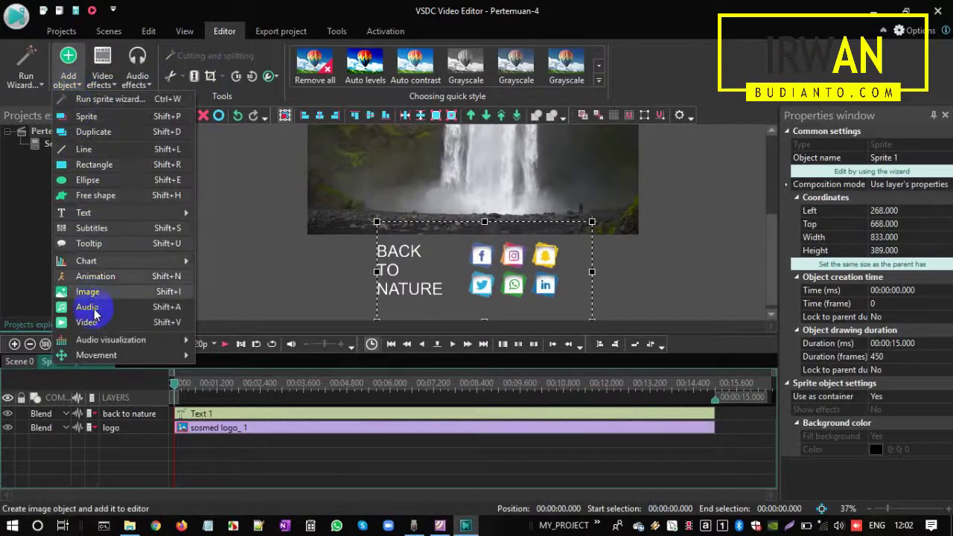
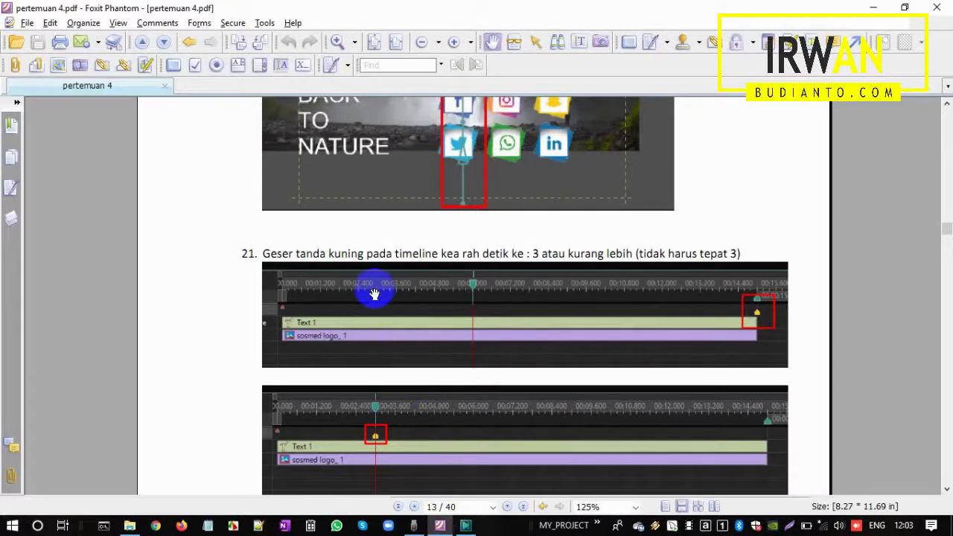
- Read step 22 of the PDF guide, preview the title's upward movement in VSDC and close the preview
scroll(374, 294, "down", 5)
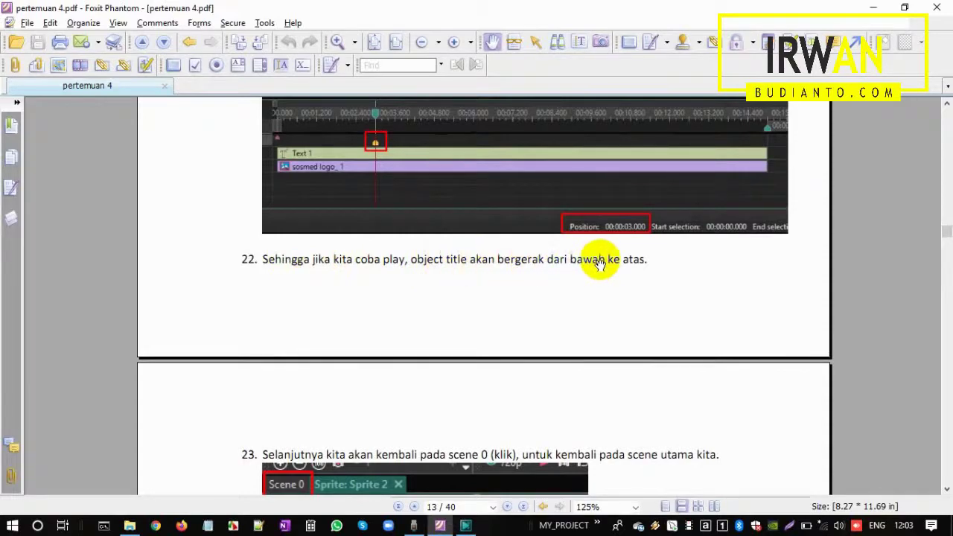
key("alt+Tab")
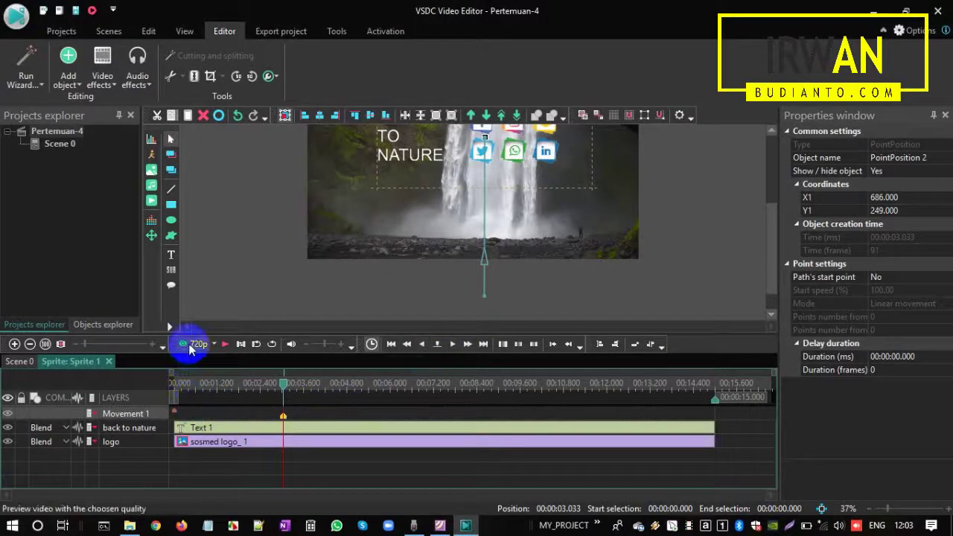
left_click(189, 347)
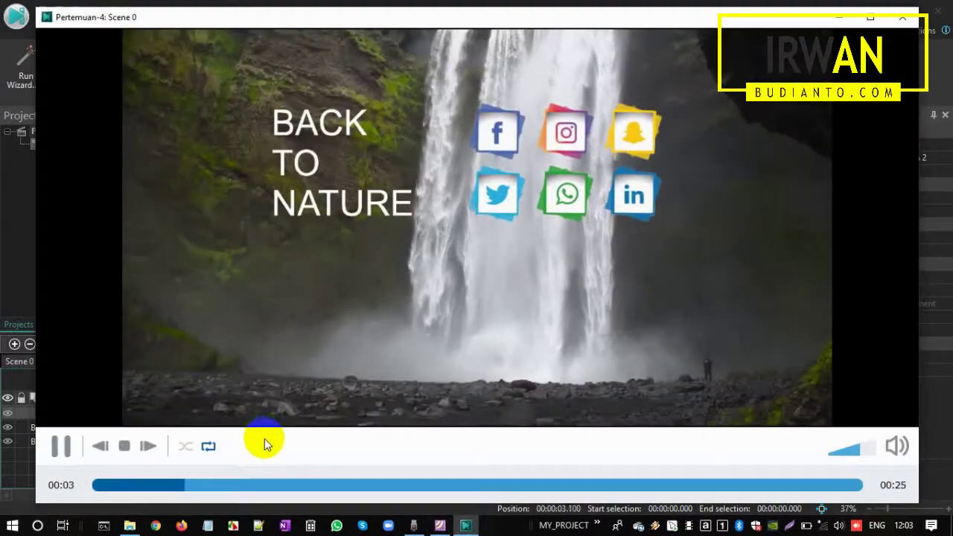
left_click(854, 485)
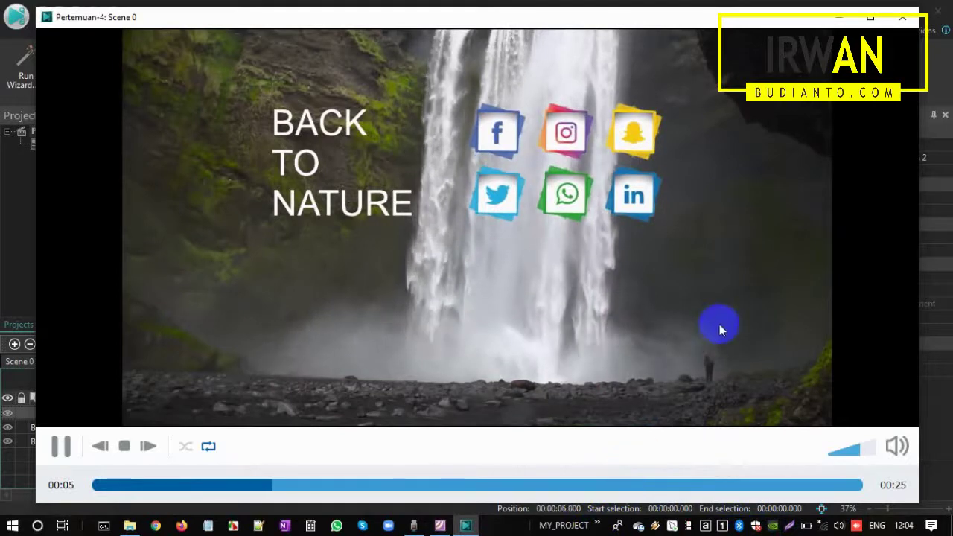
left_click(60, 445)
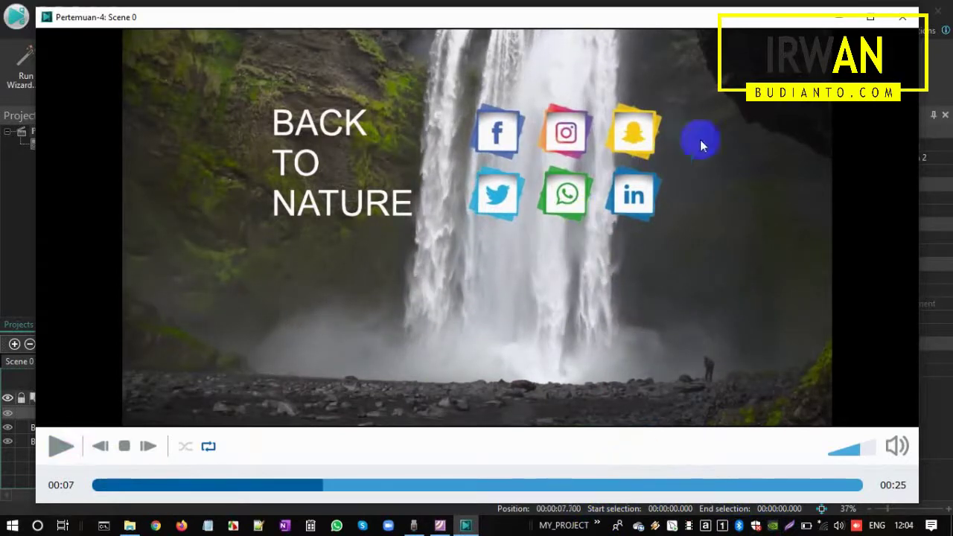
left_click(901, 17)
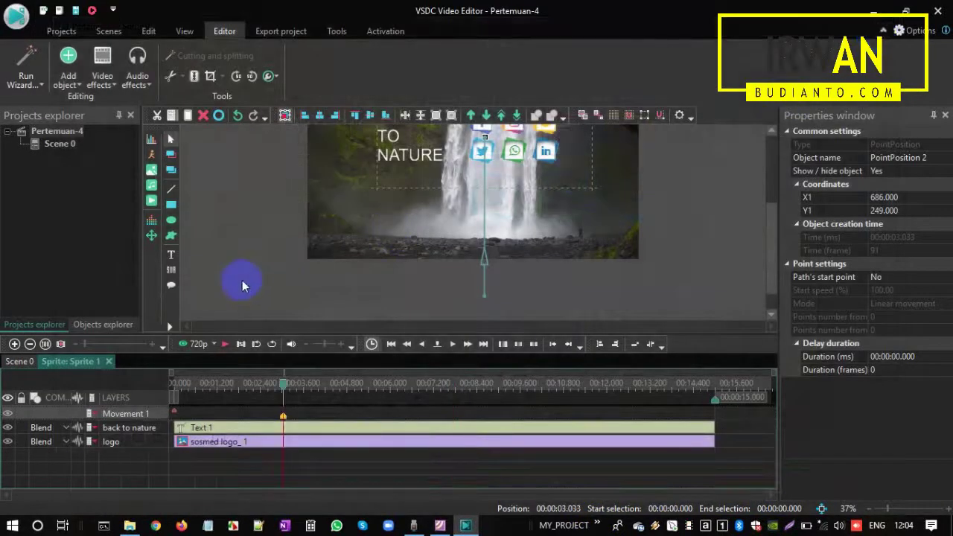
- Read step 23 of the PDF guide and return from the sprite to Scene 0 in VSDC
key("alt+Tab")
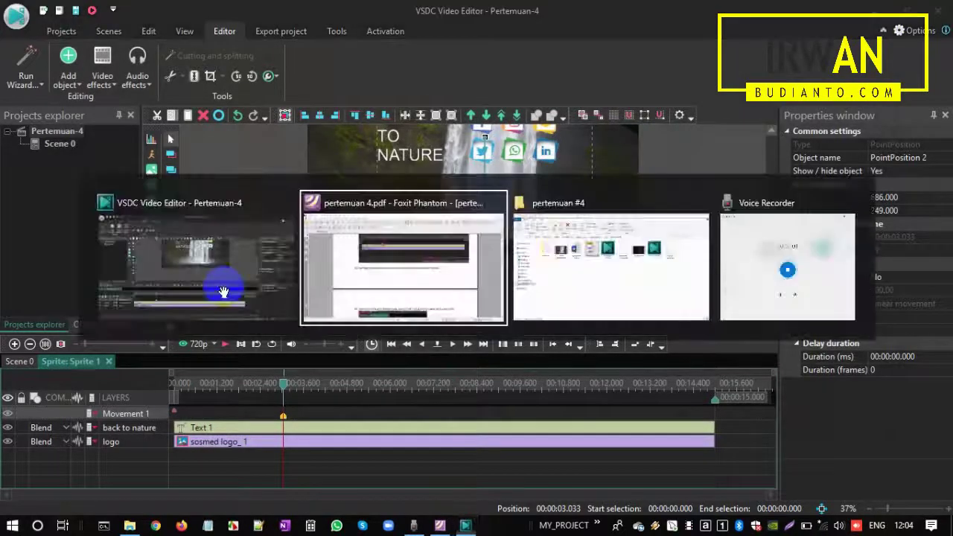
scroll(257, 346, "down", 3)
scroll(257, 347, "down", 1)
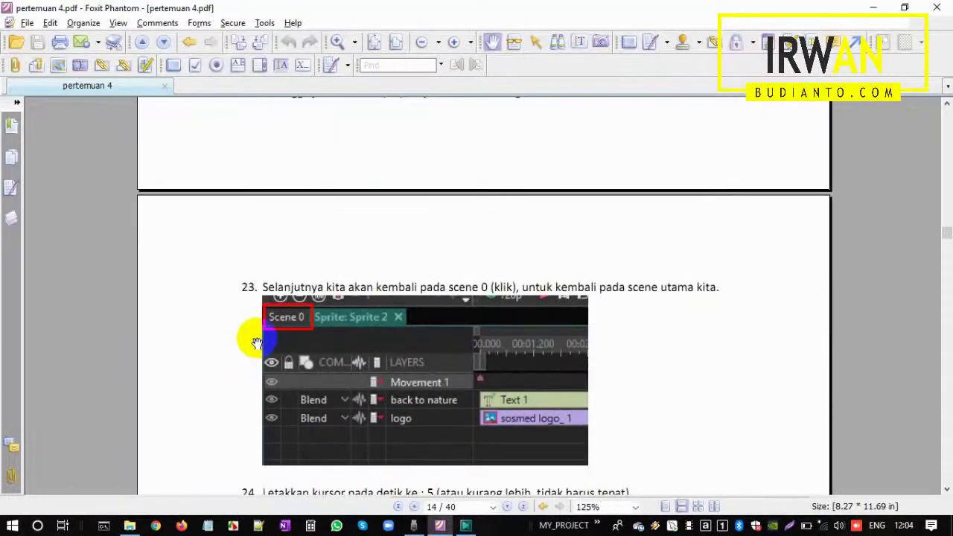
scroll(256, 333, "down", 1)
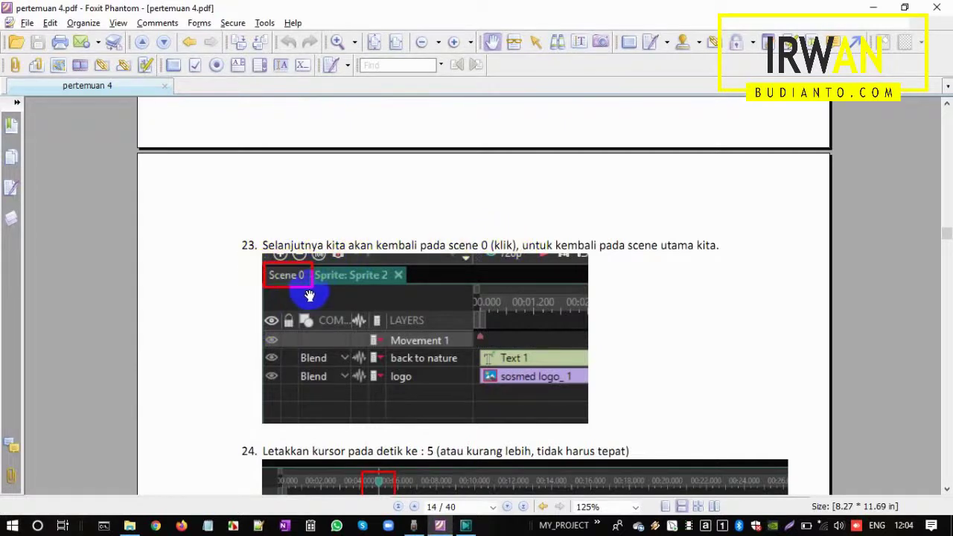
key("alt+Tab")
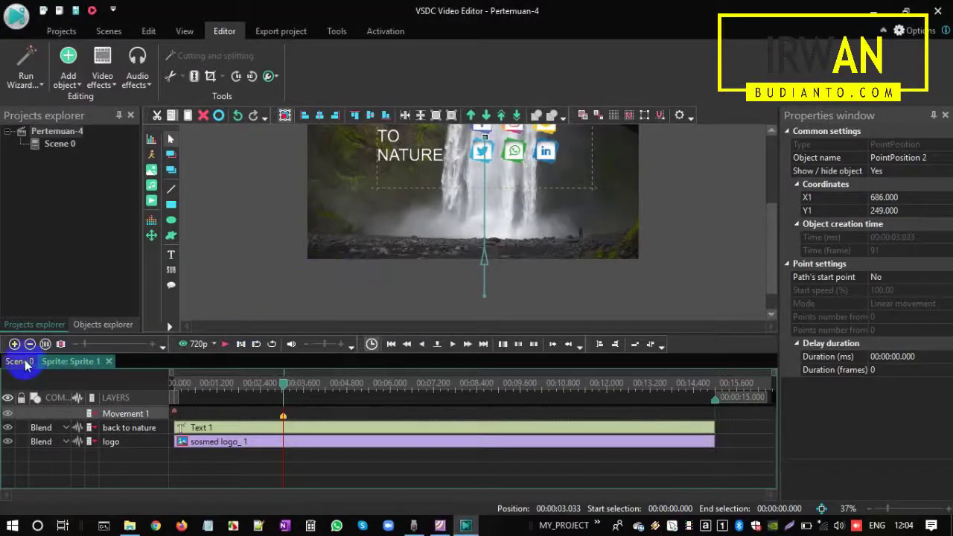
left_click(20, 361)
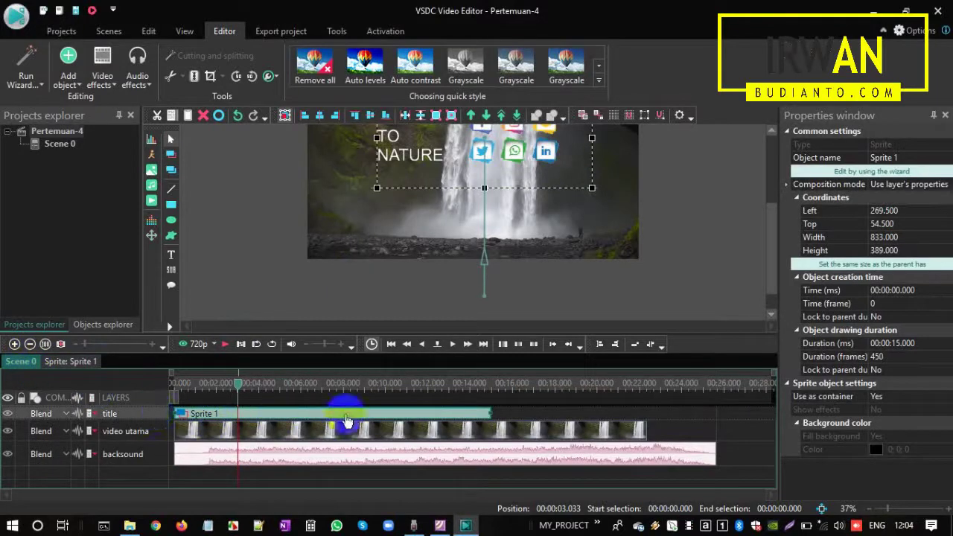
- Follow step 24 of the PDF guide and place the timeline cursor at about 5.1 seconds in VSDC
key("alt+Tab")
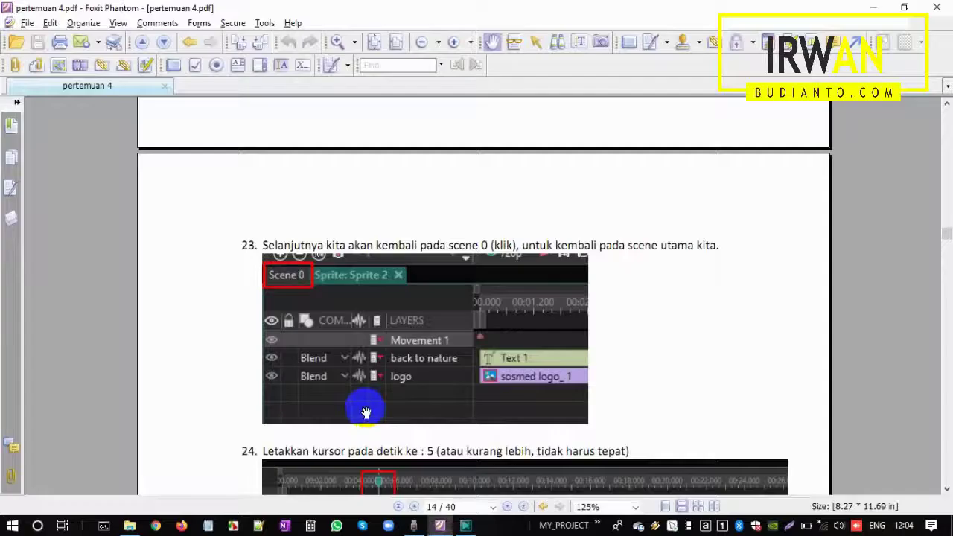
scroll(348, 316, "down", 5)
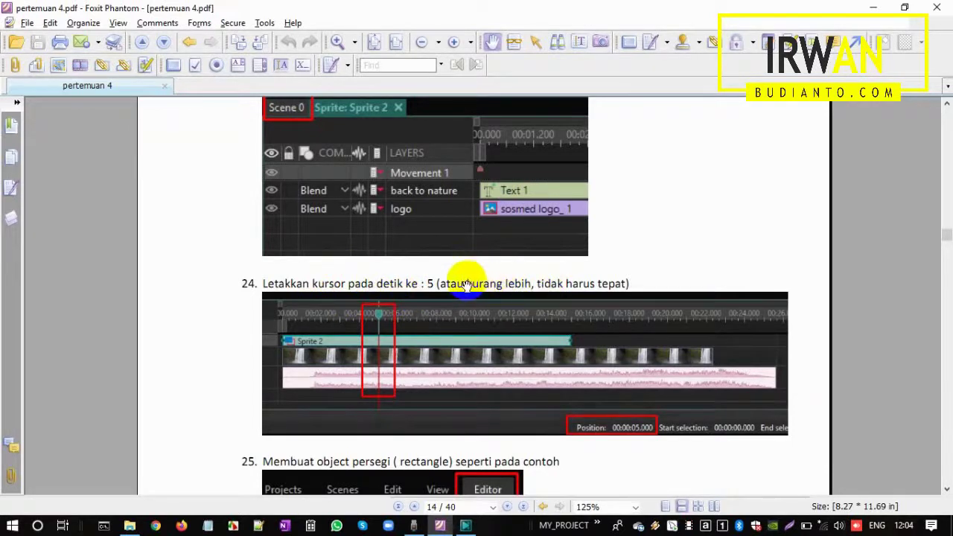
key("alt+Tab")
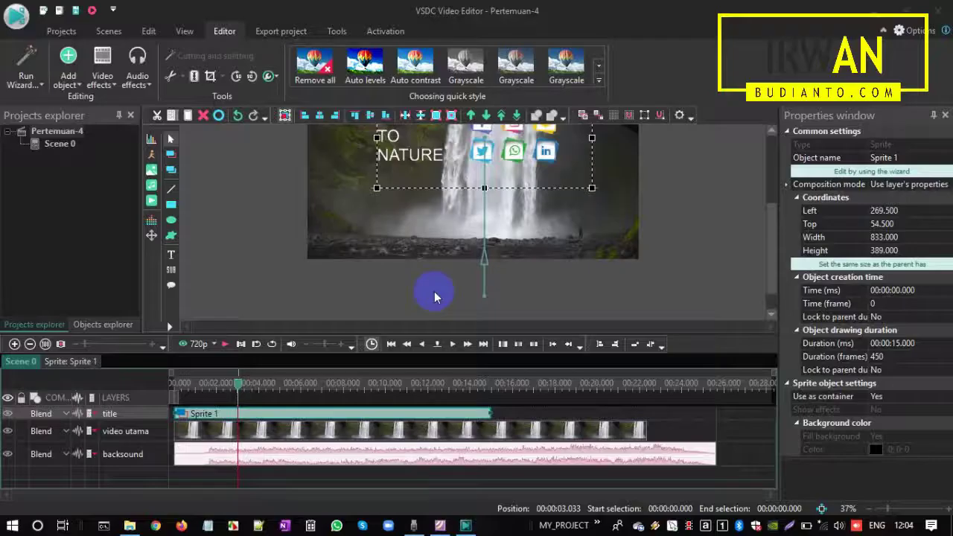
left_click(273, 387)
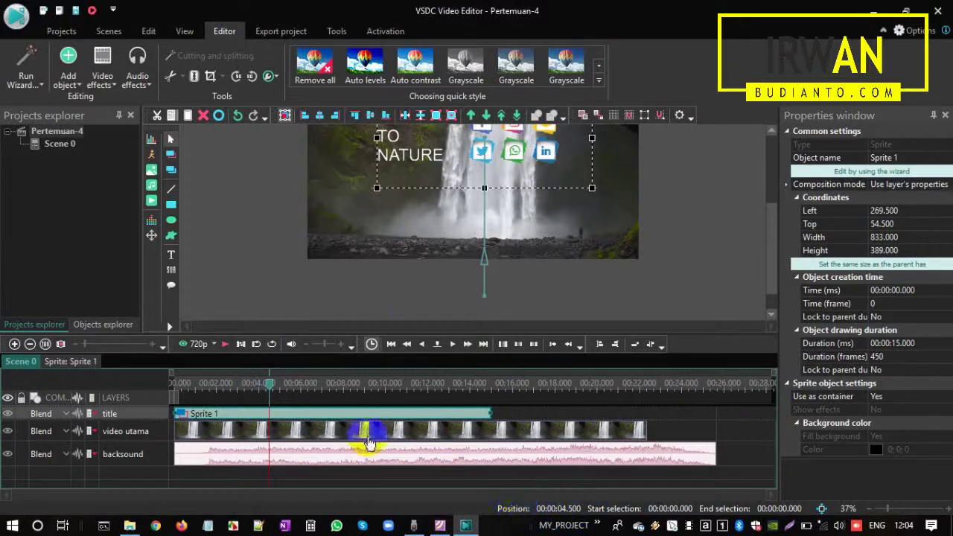
left_click_drag(281, 388, 286, 390)
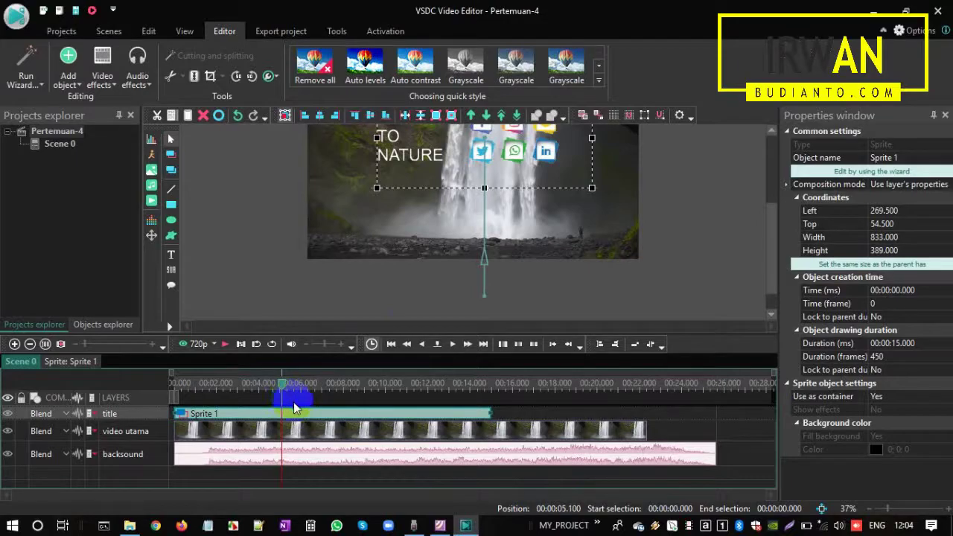
- Consult step 25 of the PDF guide and set up a rectangle object in VSDC, starting from the cursor position on an added new layer
key("alt+Tab")
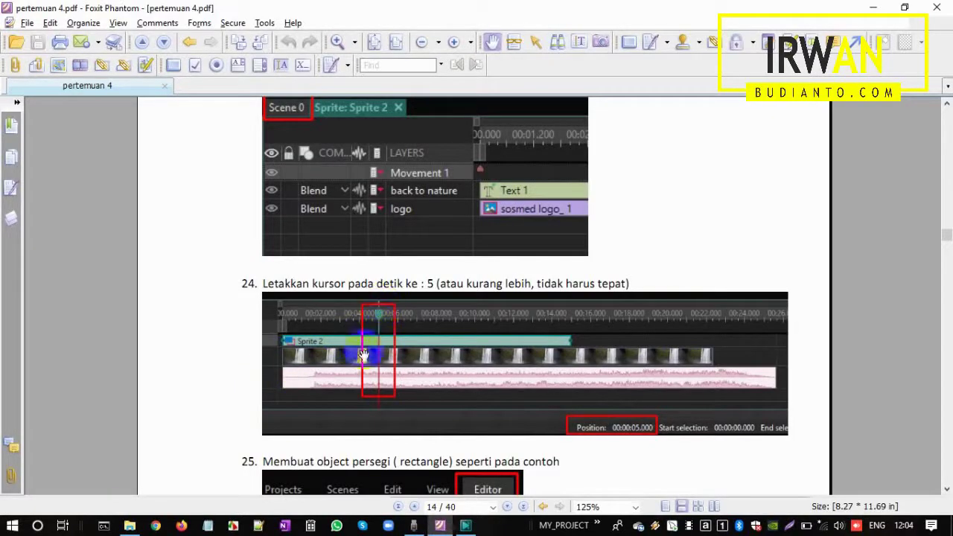
scroll(543, 417, "down", 5)
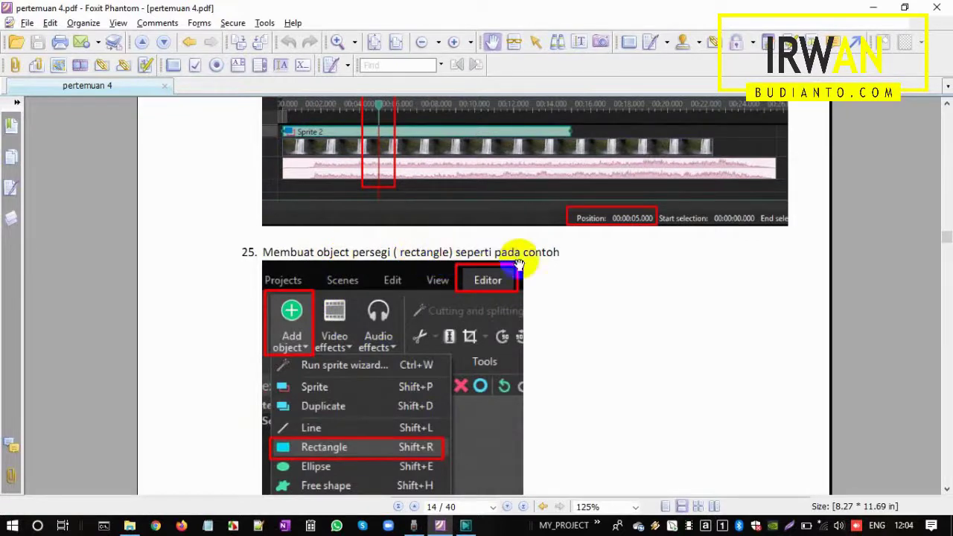
scroll(473, 238, "down", 5)
key("alt+Tab")
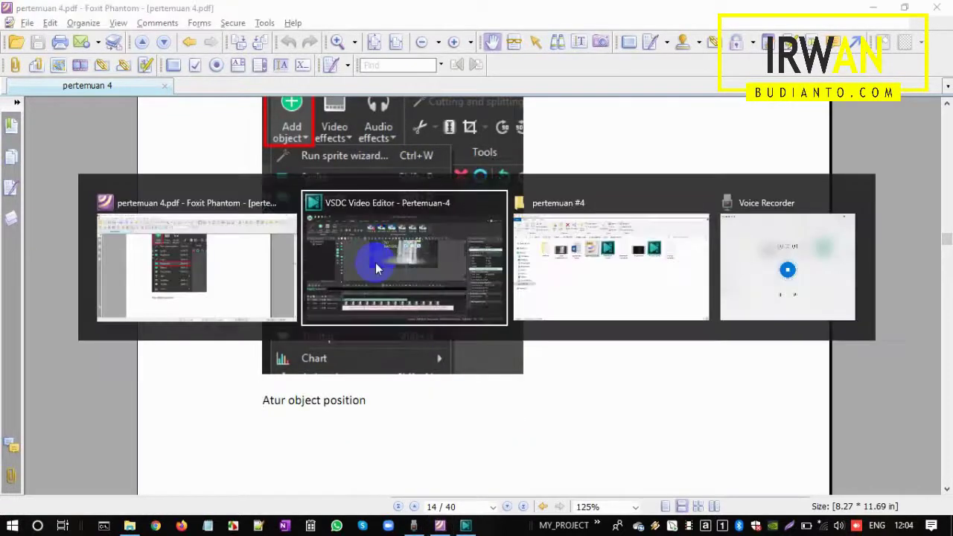
left_click(375, 263)
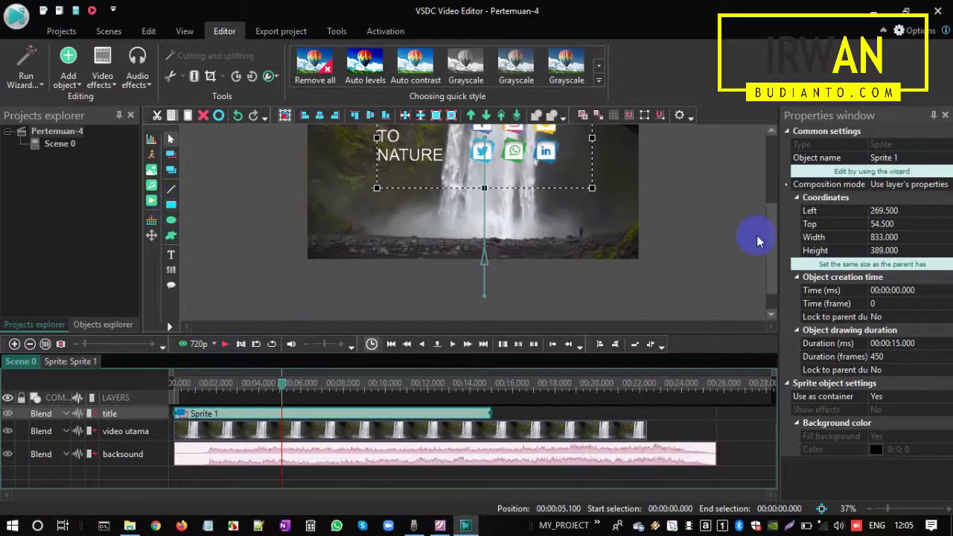
left_click_drag(771, 235, 761, 193)
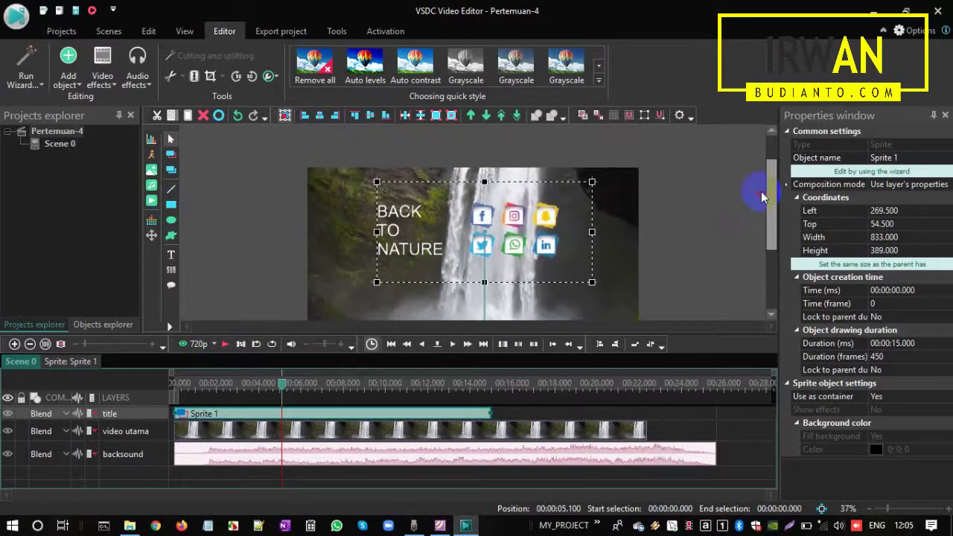
left_click(171, 205)
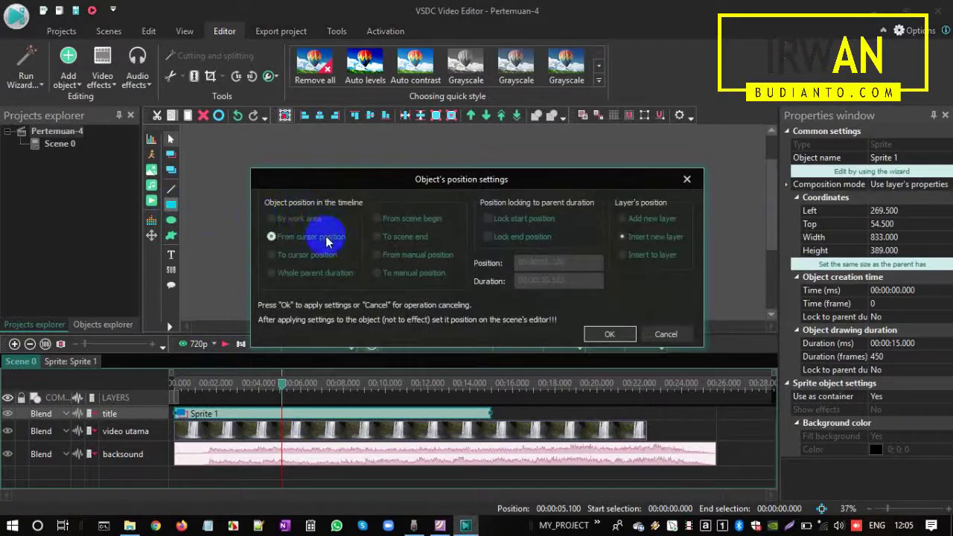
left_click(396, 222)
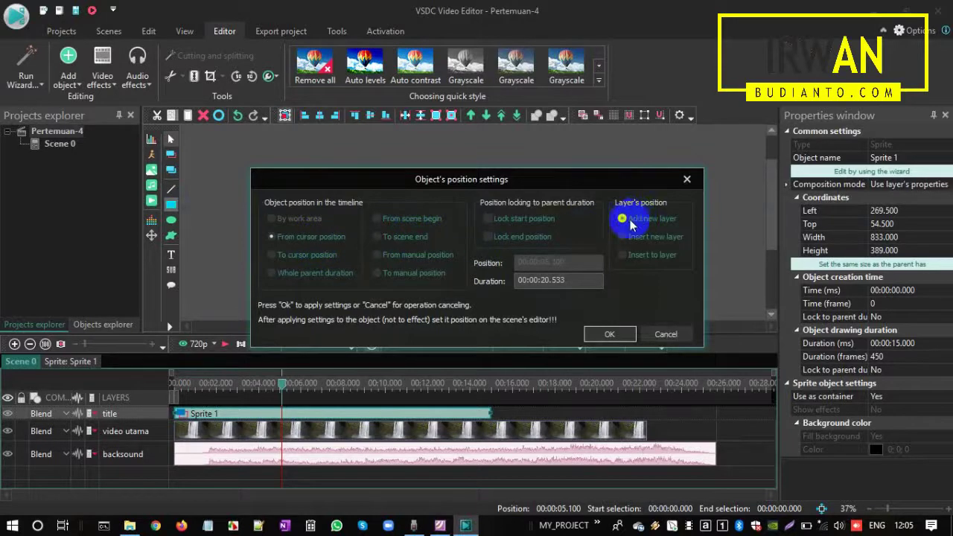
left_click(610, 334)
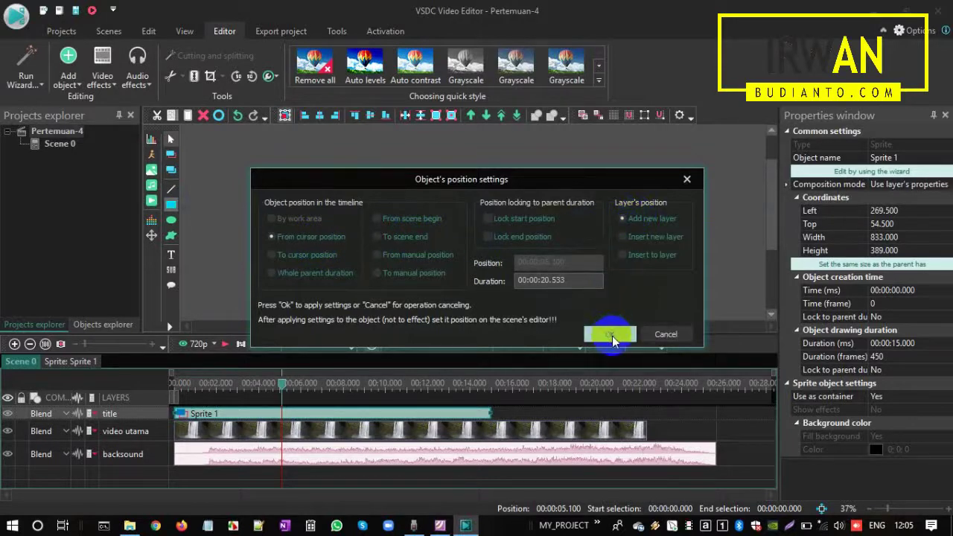
- Check the rectangle's duration in the PDF guide, set it to 00:00:15.000 in VSDC and accept the position settings
key("alt+Tab")
scroll(387, 320, "down", 5)
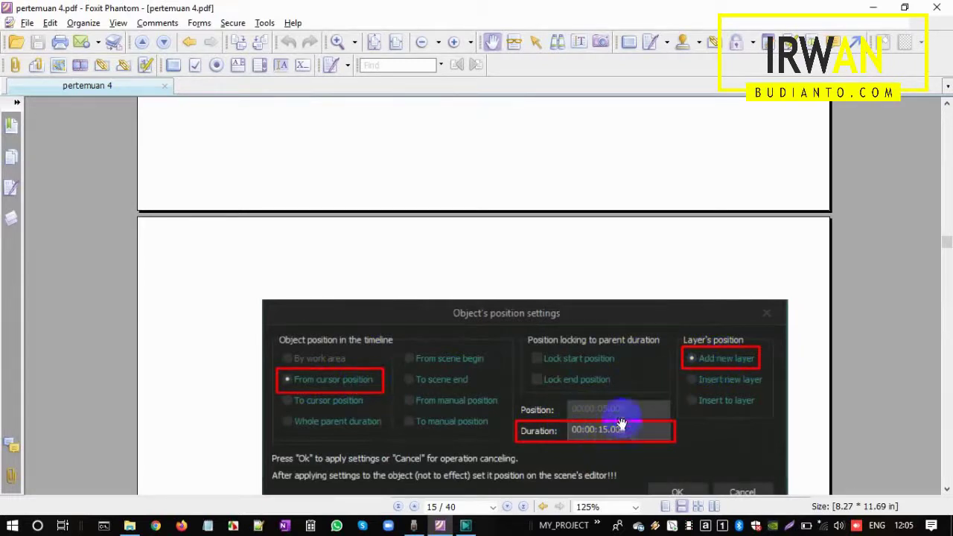
key("alt+Tab")
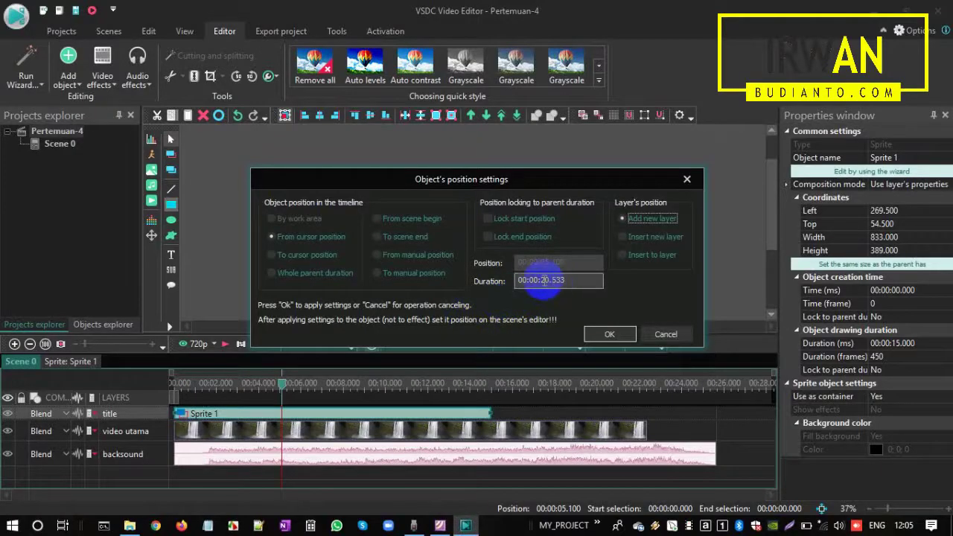
left_click_drag(542, 282, 628, 288)
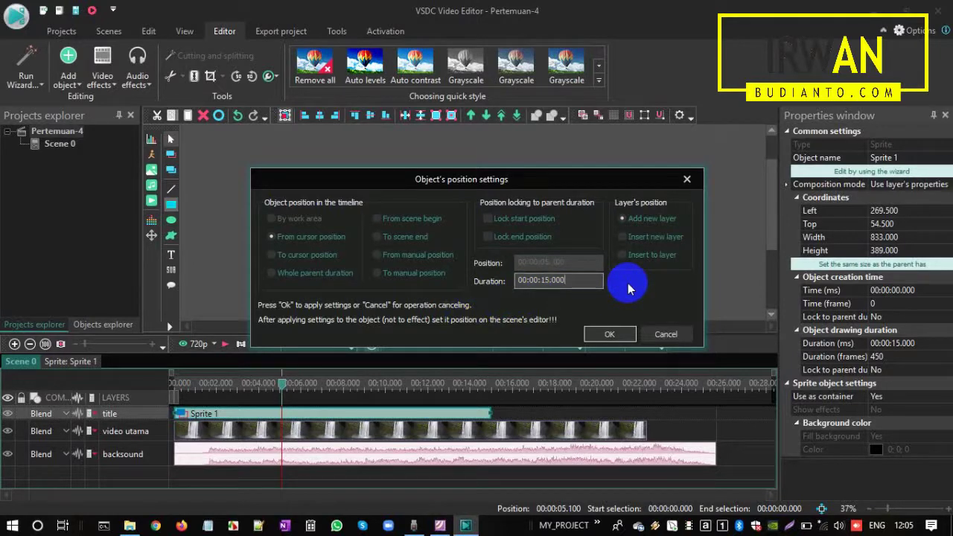
left_click(621, 336)
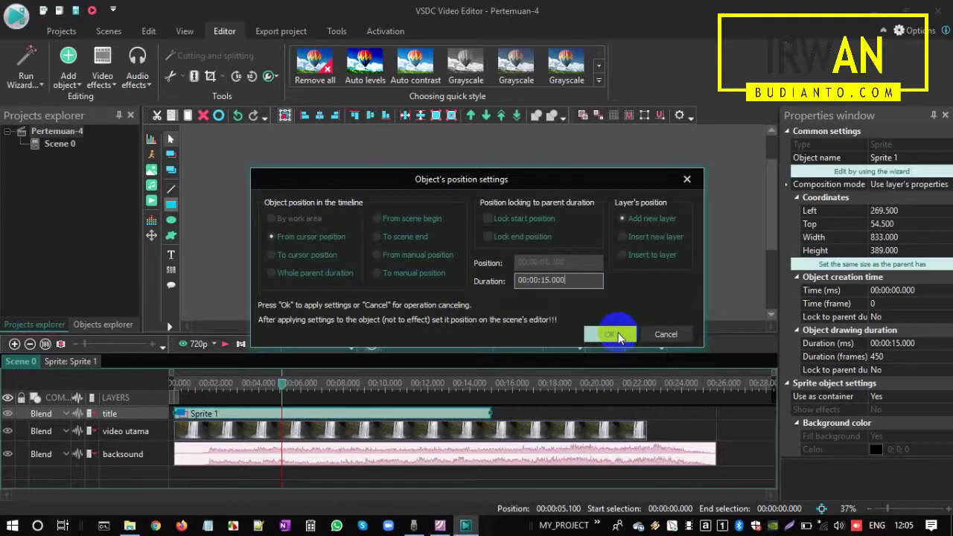
left_click(616, 334)
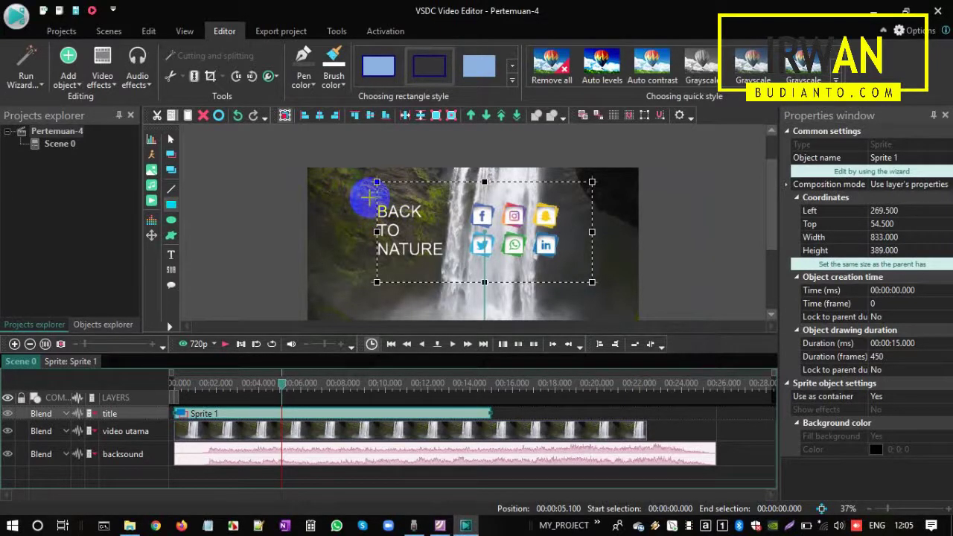
- Draw a rectangle about 783 by 319 around the title and icons, styled as an unfilled outline with a white pen of thickness 6
mouse_move(369, 195)
left_mouse_down()
mouse_move(475, 268)
mouse_move(572, 277)
left_mouse_up()
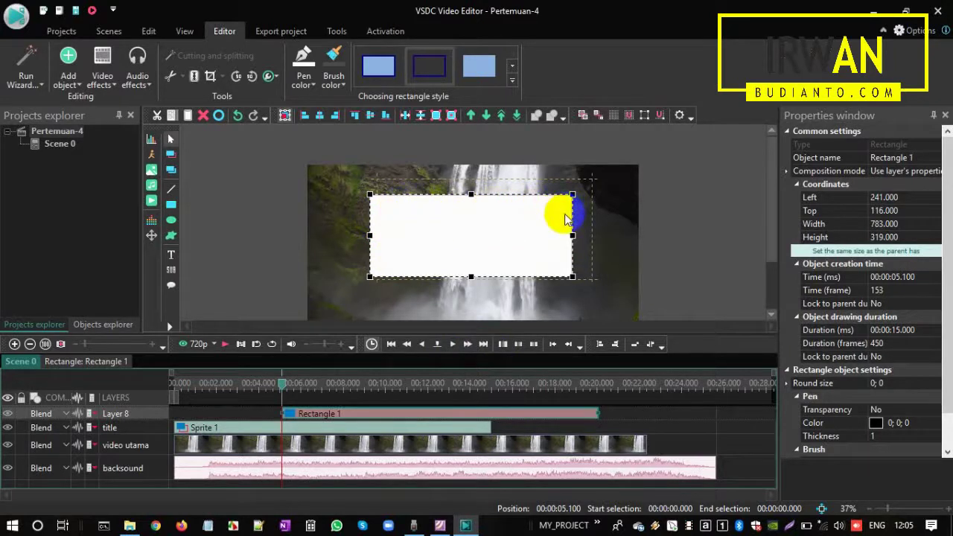
left_click(428, 69)
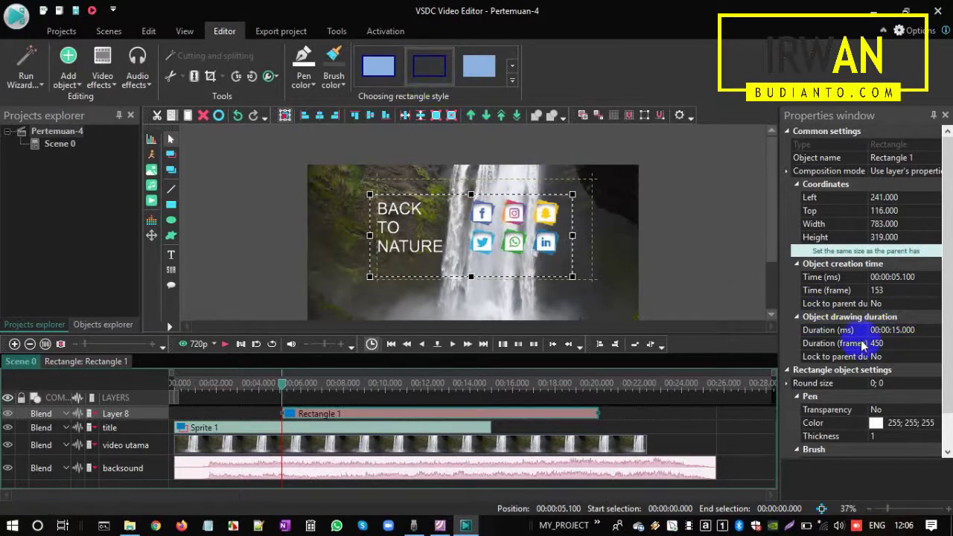
left_click(905, 440)
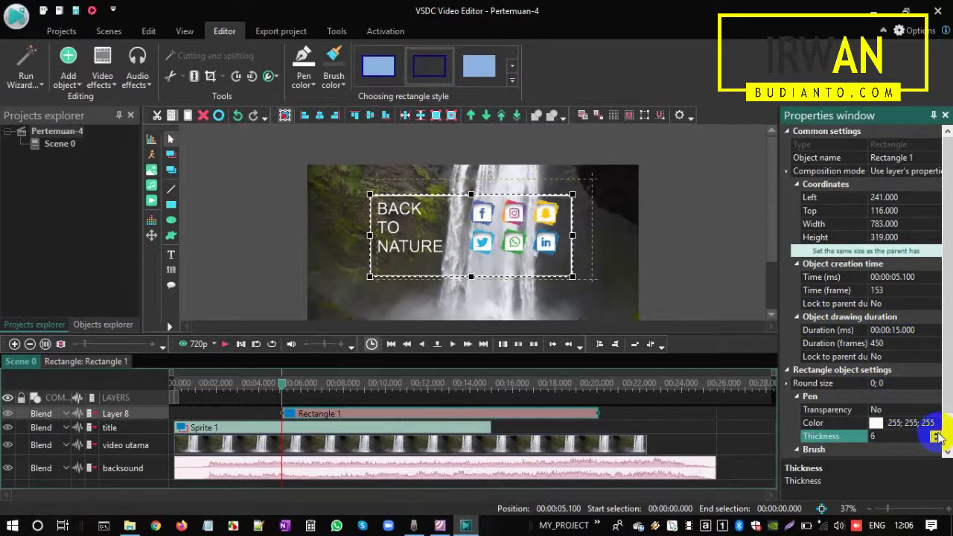
- Try a pink pen colour on the rectangle's outline and set it back to white
left_click(939, 426)
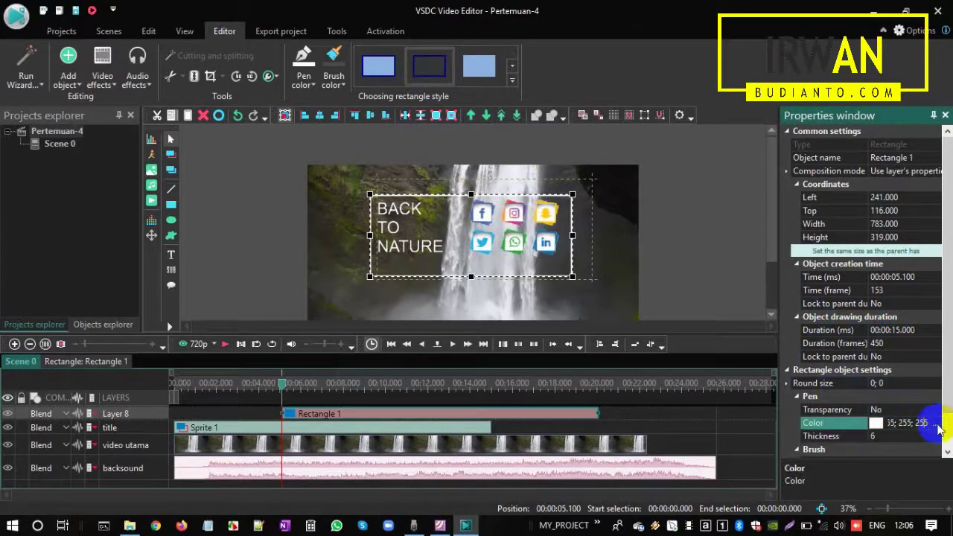
left_click(939, 426)
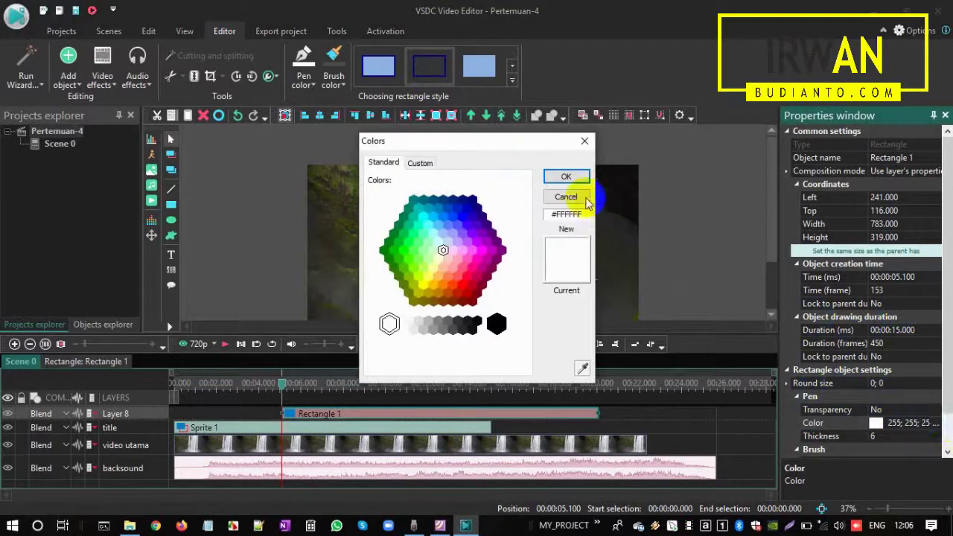
left_click(563, 196)
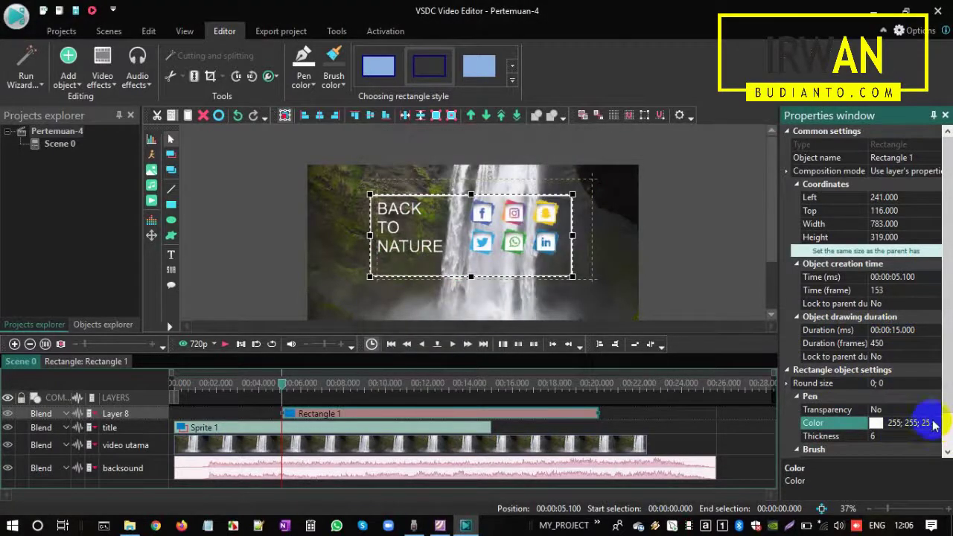
left_click(936, 427)
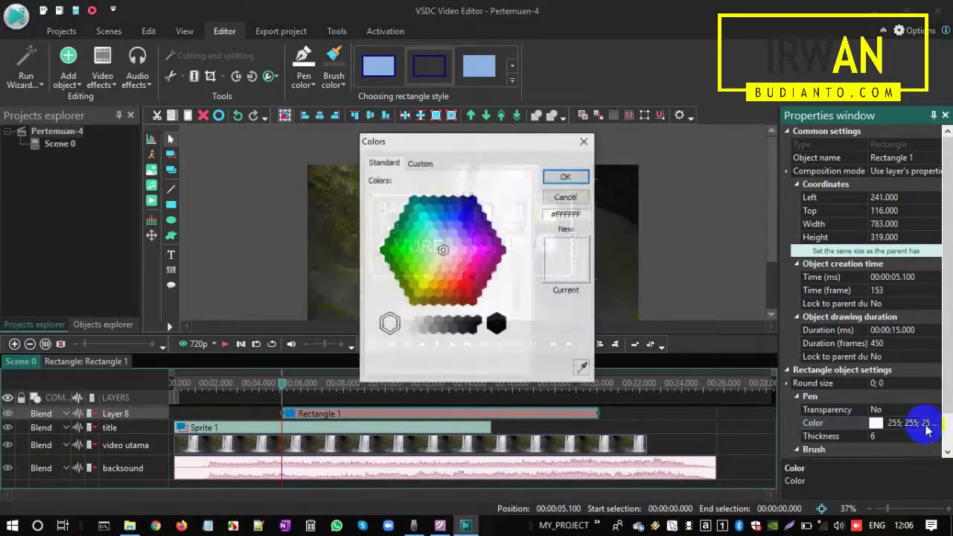
left_click(487, 277)
left_click(564, 178)
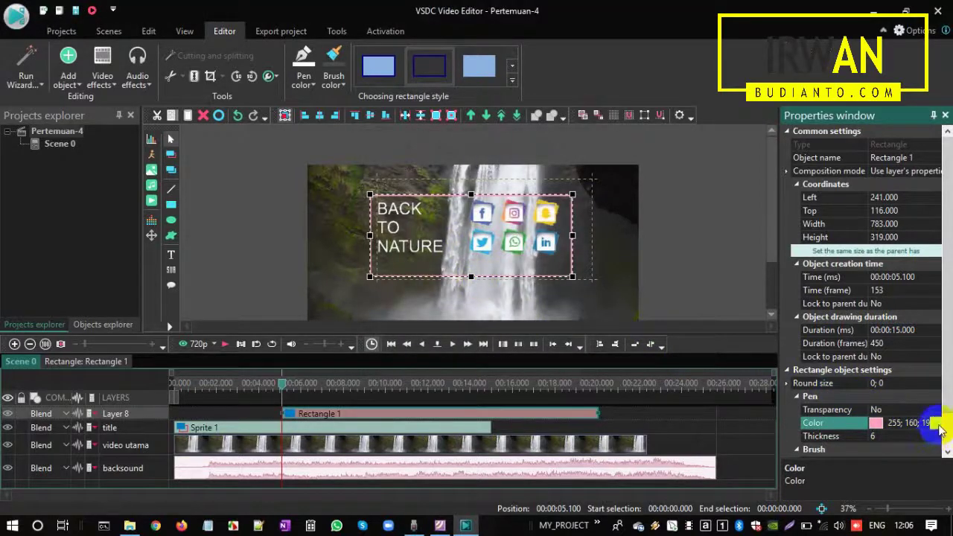
left_click(630, 270)
left_click(572, 258)
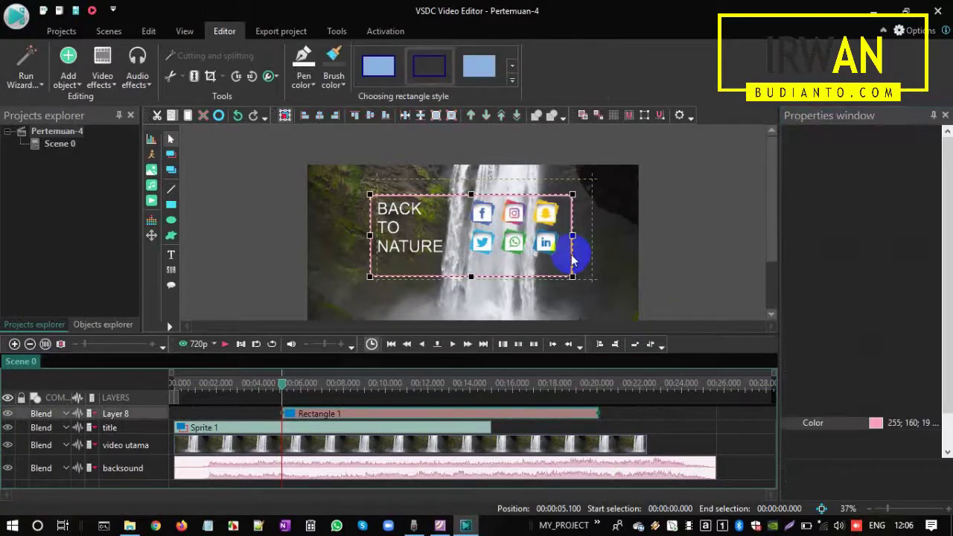
left_click(936, 422)
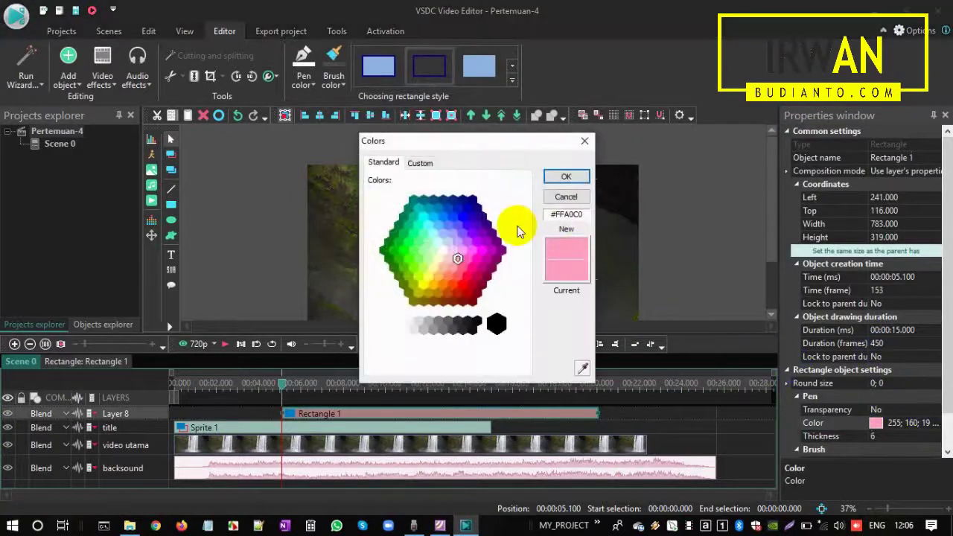
left_click(390, 329)
left_click(565, 177)
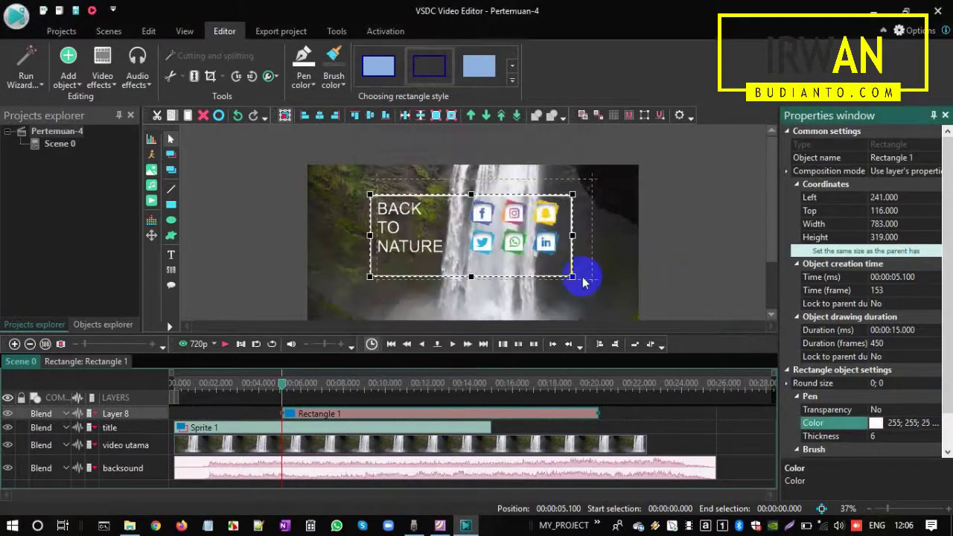
- Reduce the rectangle's height to about 279 and compare its style, pen settings and framing with the example in the PDF guide
left_click_drag(471, 279, 474, 266)
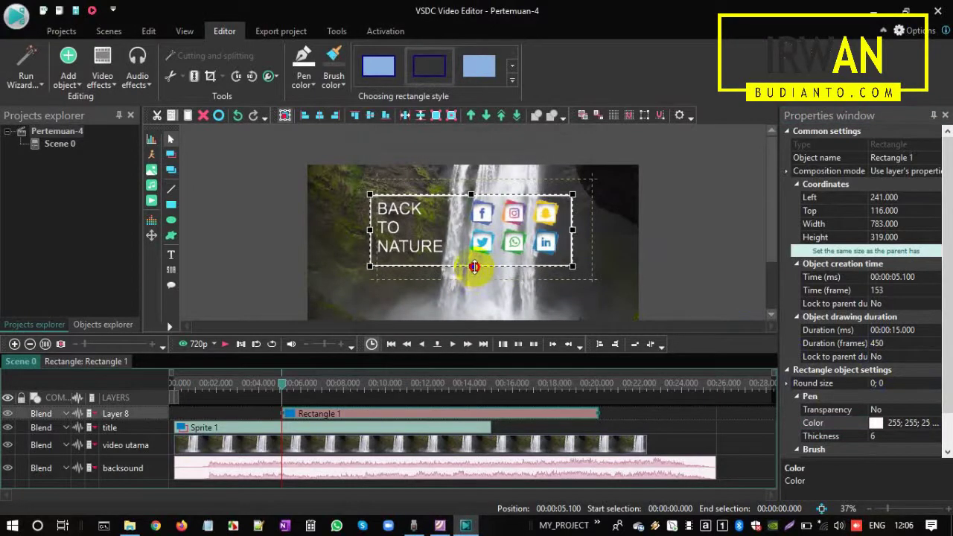
left_click(715, 257)
key("alt+Tab")
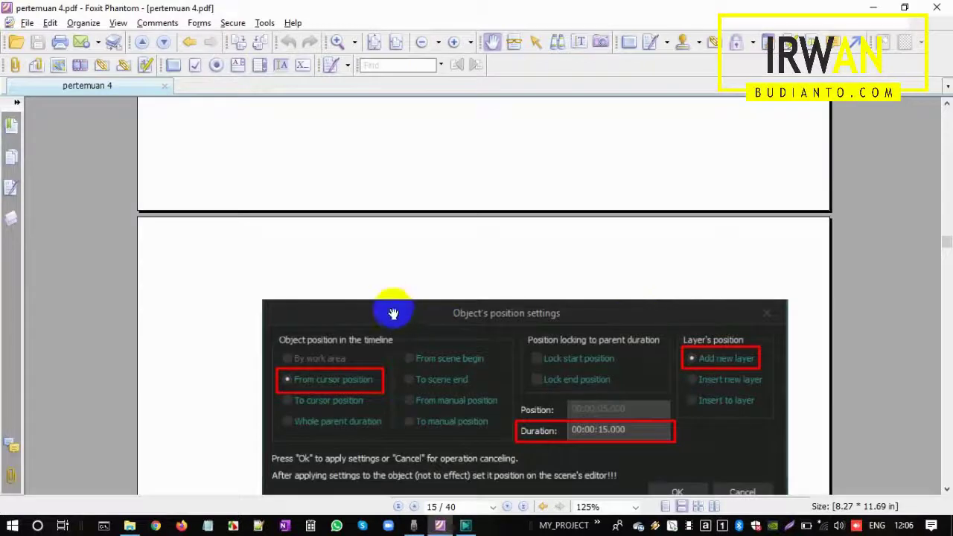
scroll(389, 304, "down", 10)
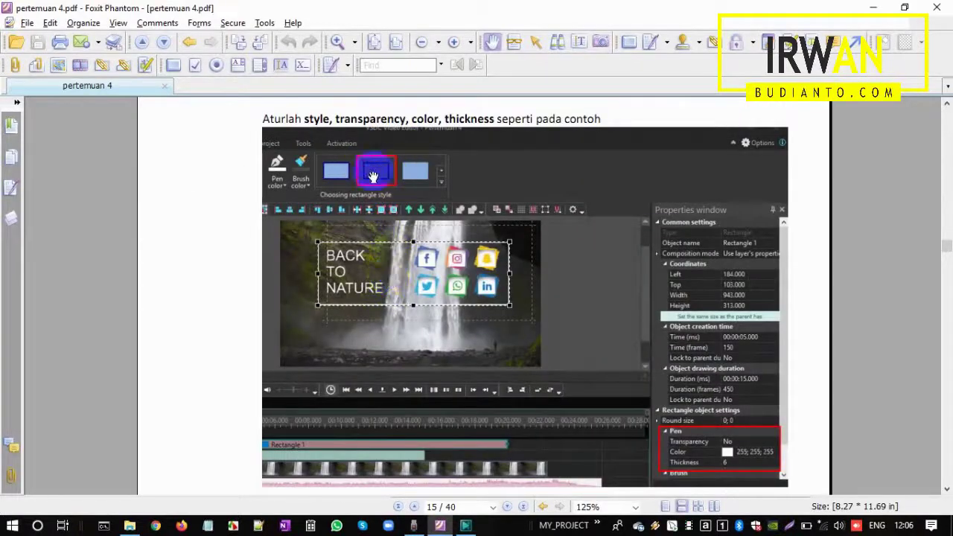
scroll(751, 387, "down", 2)
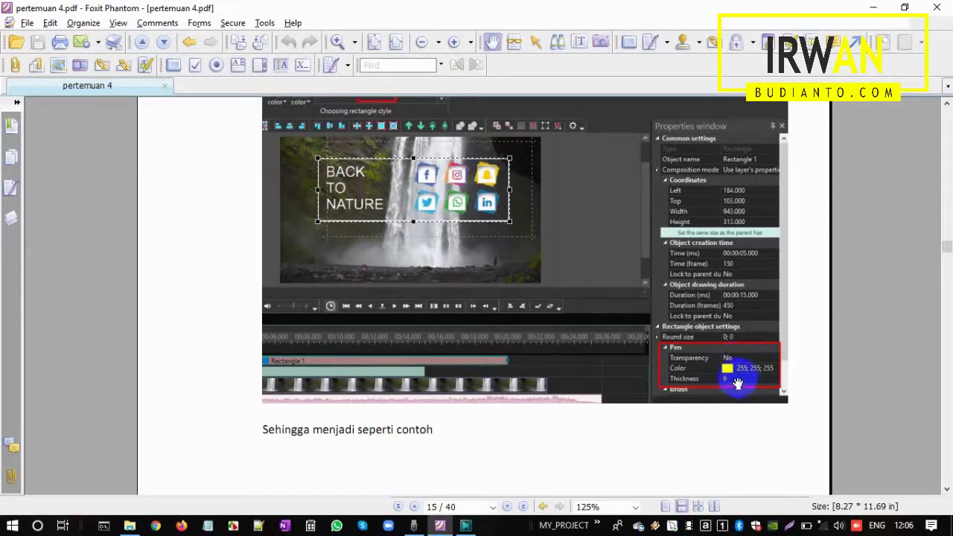
scroll(434, 296, "down", 3)
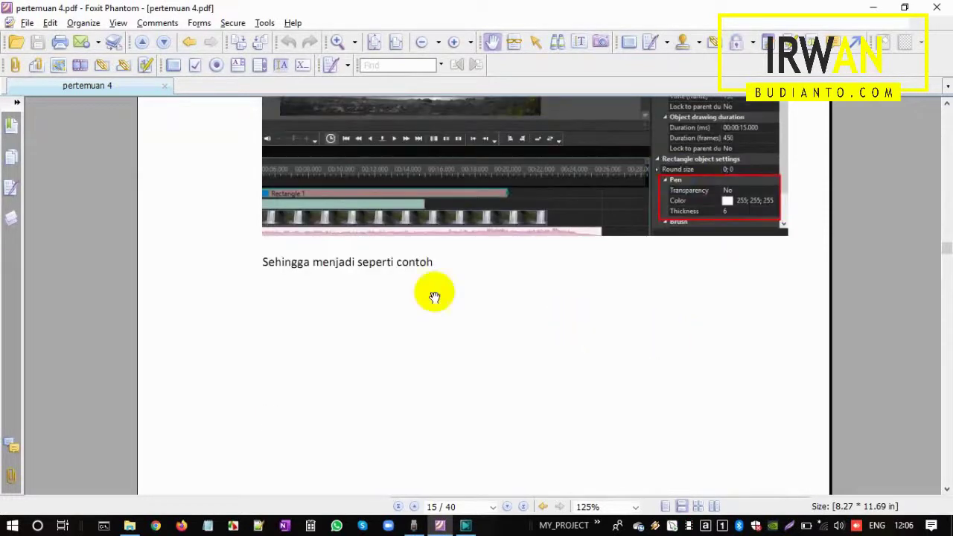
scroll(368, 273, "down", 8)
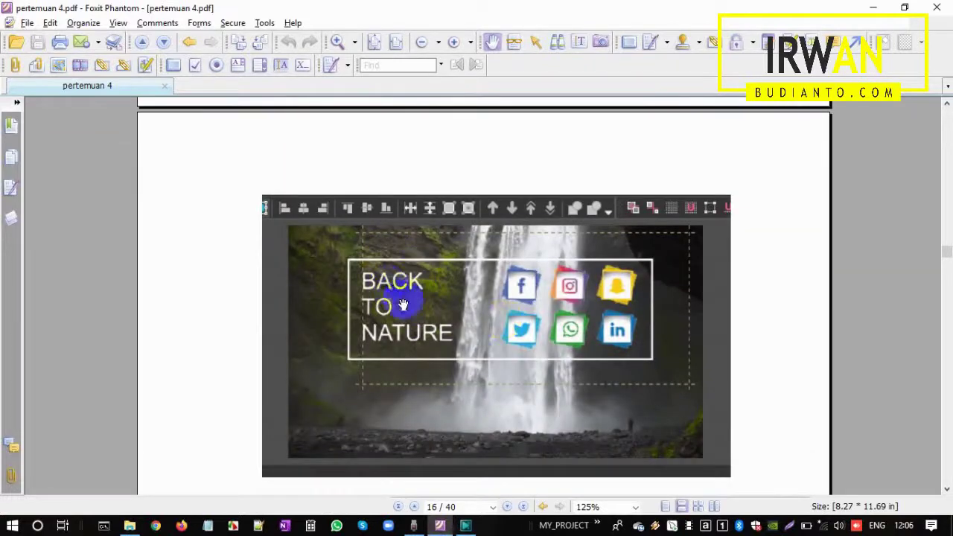
scroll(400, 295, "down", 3)
- Return to VSDC and fit the whole scene in the preview area
key("alt+Tab")
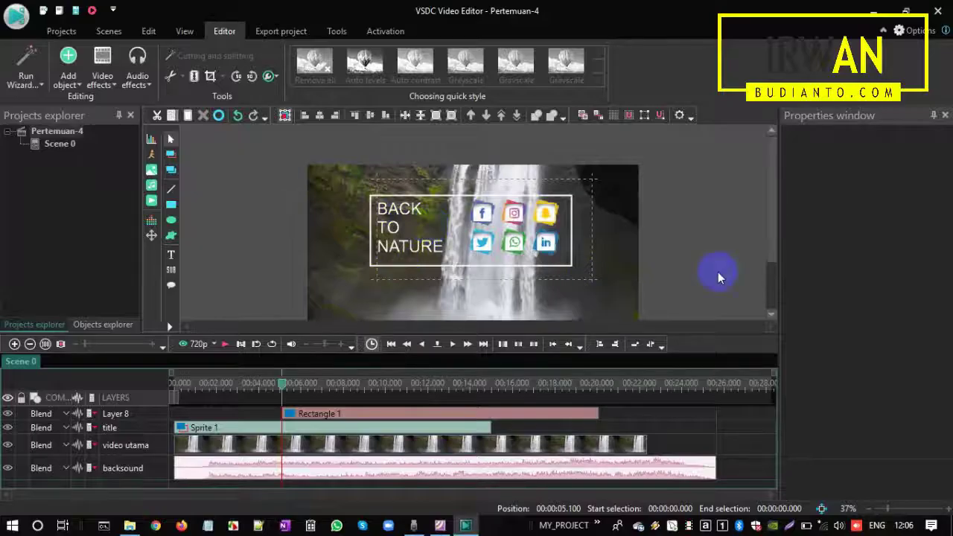
left_click_drag(769, 248, 772, 268)
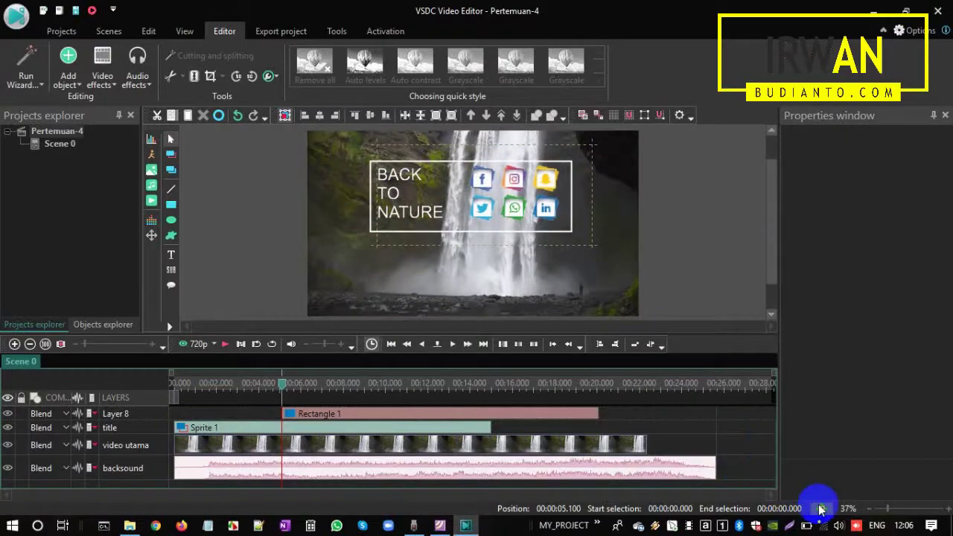
left_click(821, 509)
- Follow step 26 of the PDF guide and shorten Rectangle 1 in VSDC's timeline to 9.9 seconds, ending together with Sprite 1
key("alt+Tab")
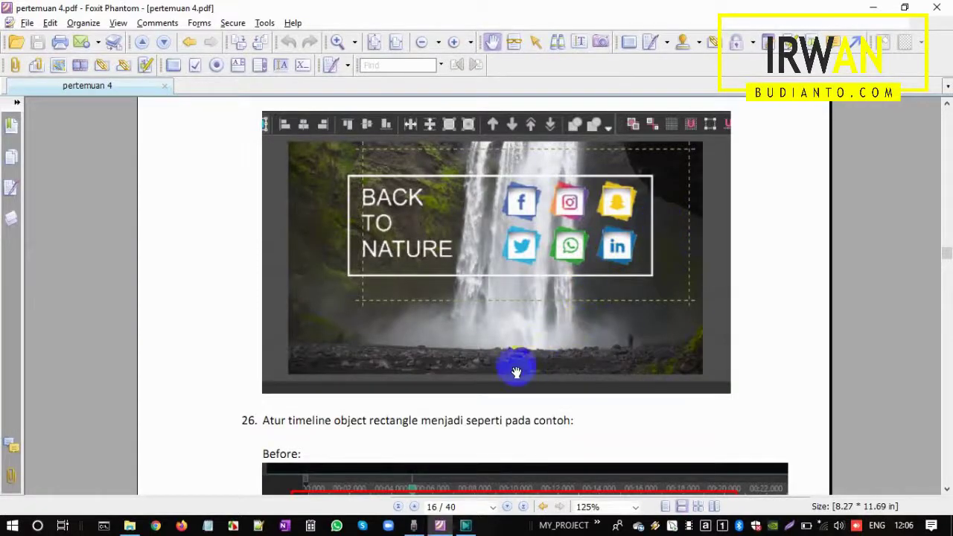
scroll(511, 372, "down", 3)
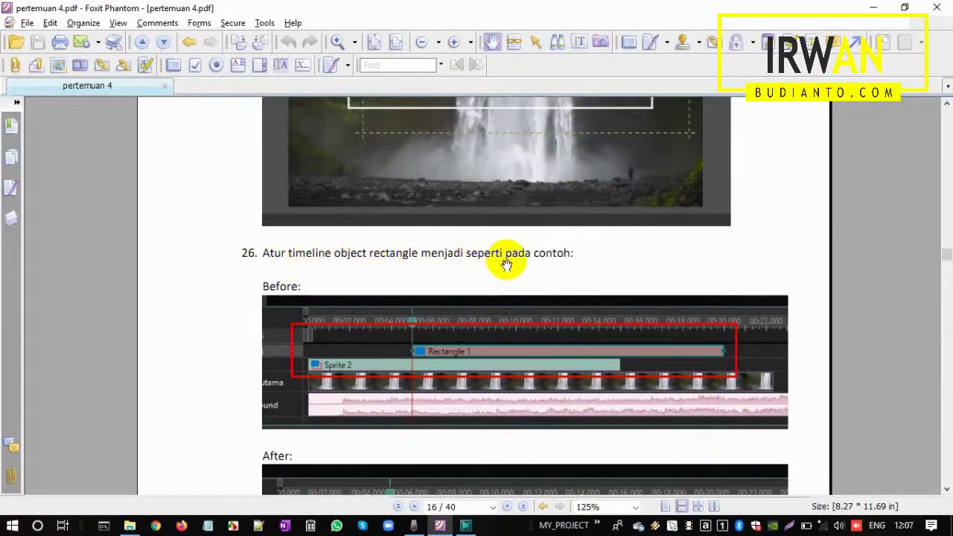
scroll(510, 262, "down", 3)
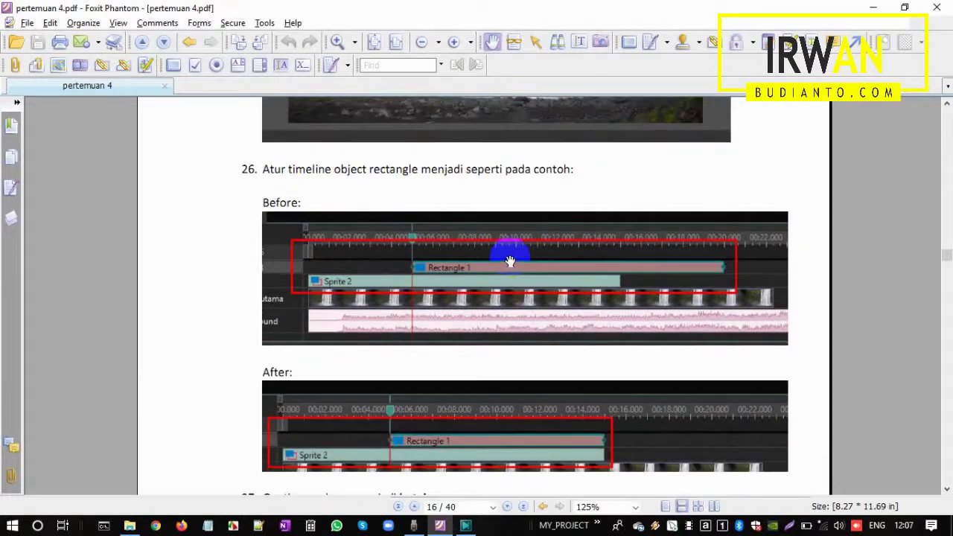
key("alt+Tab")
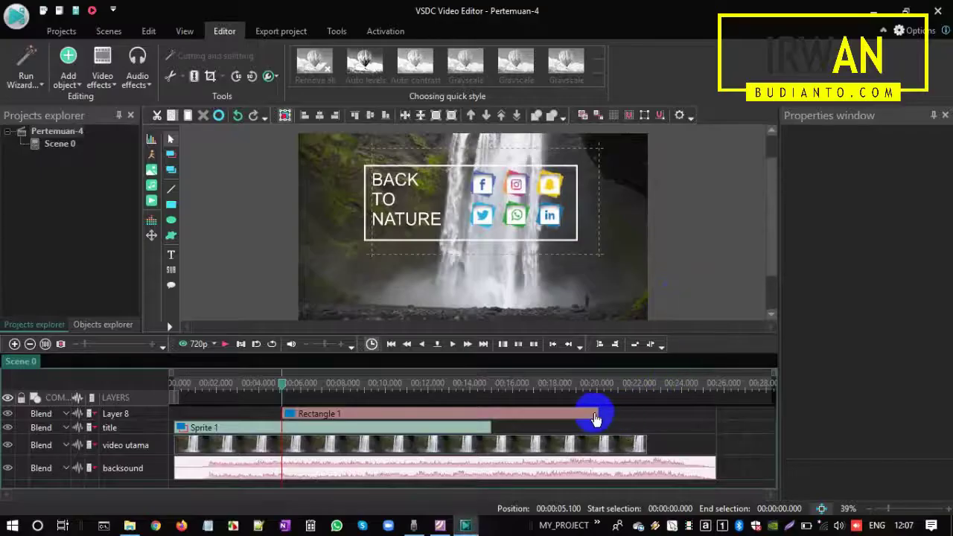
left_click(592, 418)
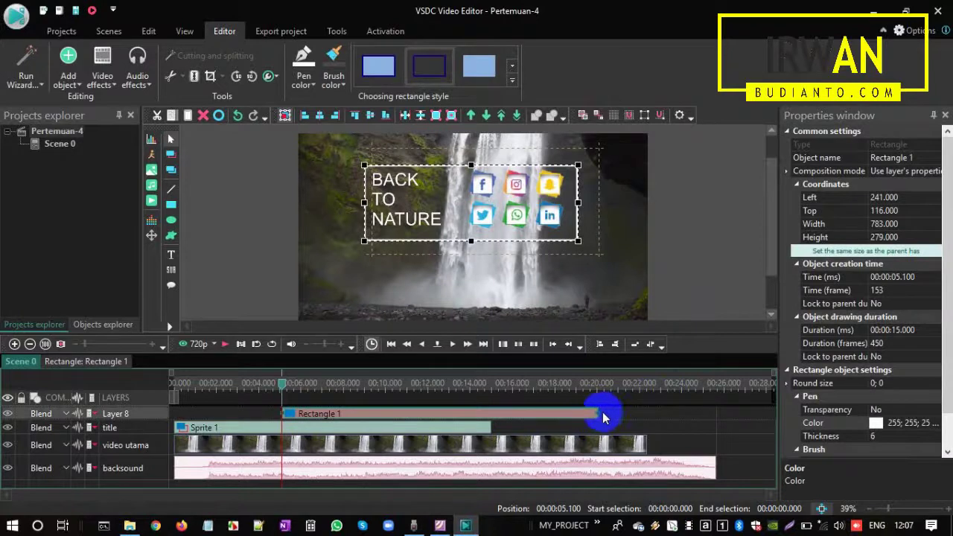
left_click_drag(598, 411, 495, 412)
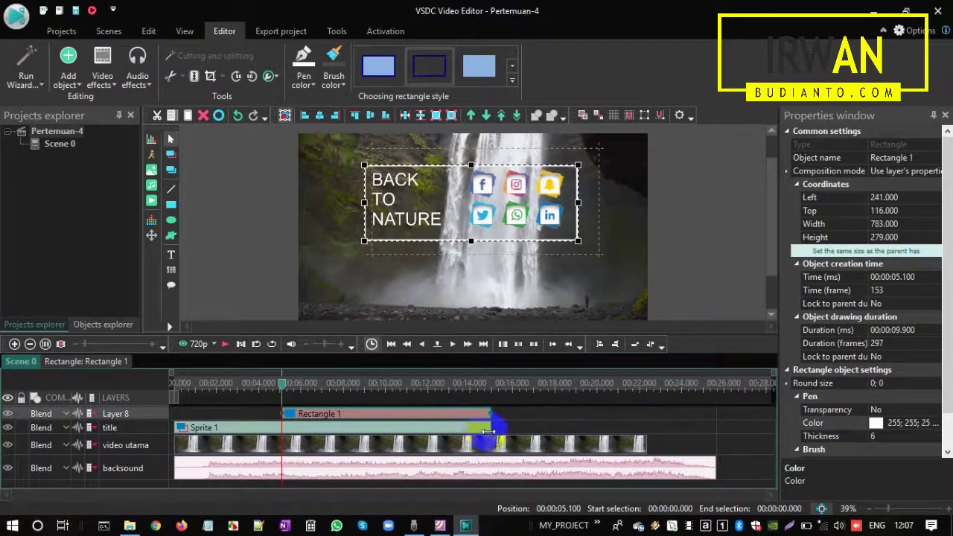
- Try extending Rectangle 1 to about 12.1 seconds and trim it back to the end of Sprite 1
left_click(486, 428)
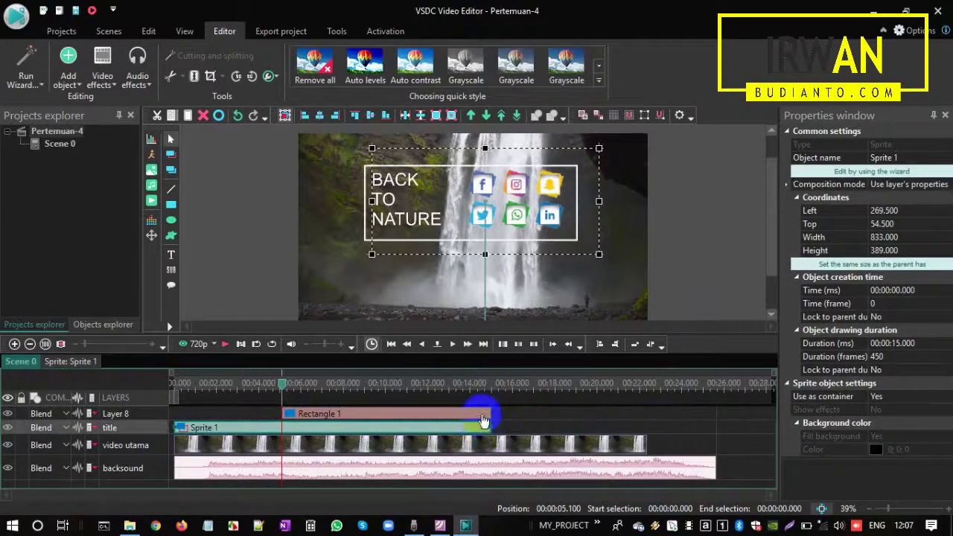
left_click(487, 417)
left_click_drag(491, 411, 536, 412)
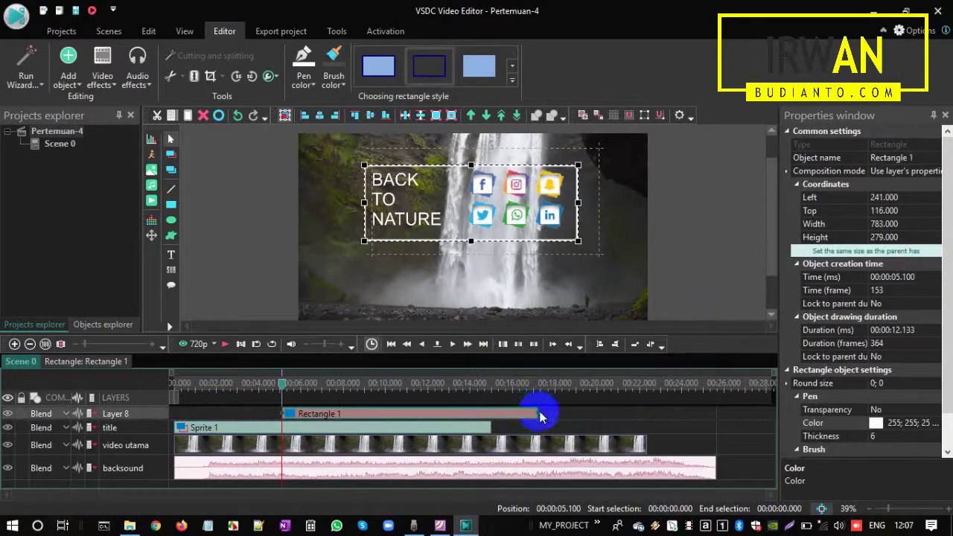
left_click_drag(537, 411, 488, 410)
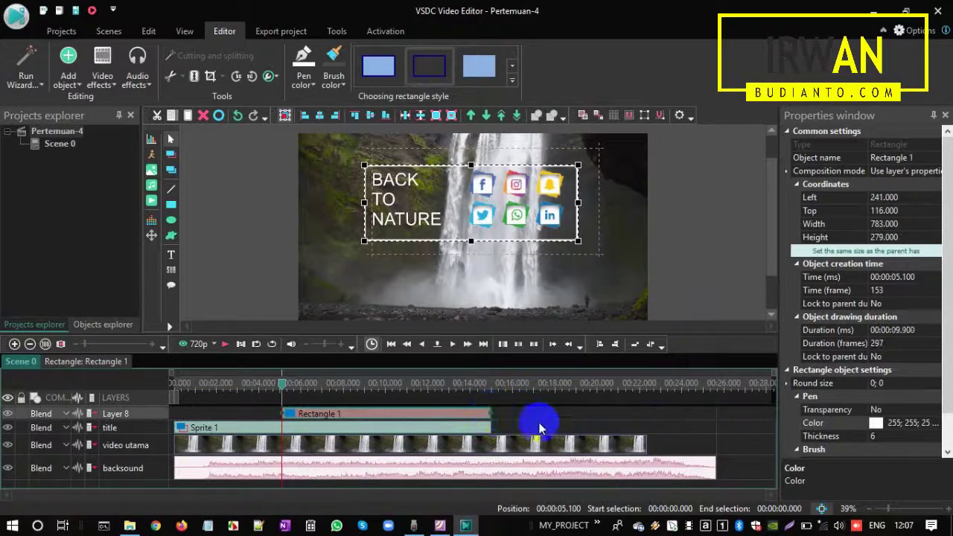
left_click(695, 296)
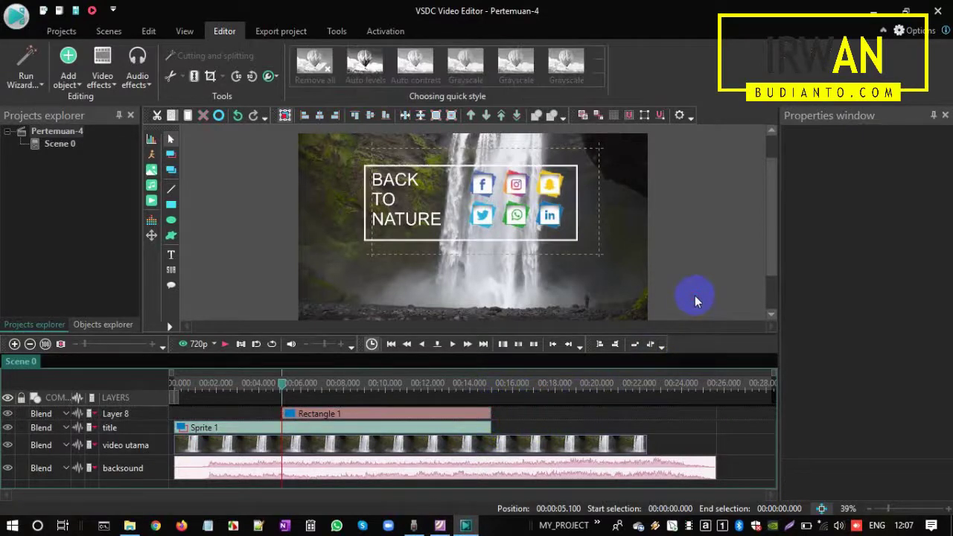
- Read step 27 of the PDF guide and rename the layer holding Rectangle 1 in VSDC to kotak
key("alt+Tab")
scroll(557, 395, "down", 5)
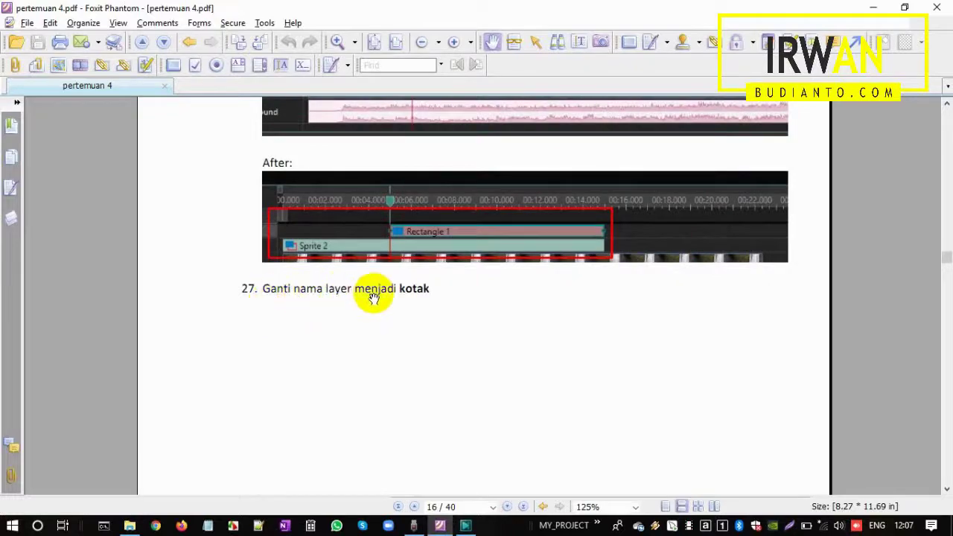
key("alt+Tab")
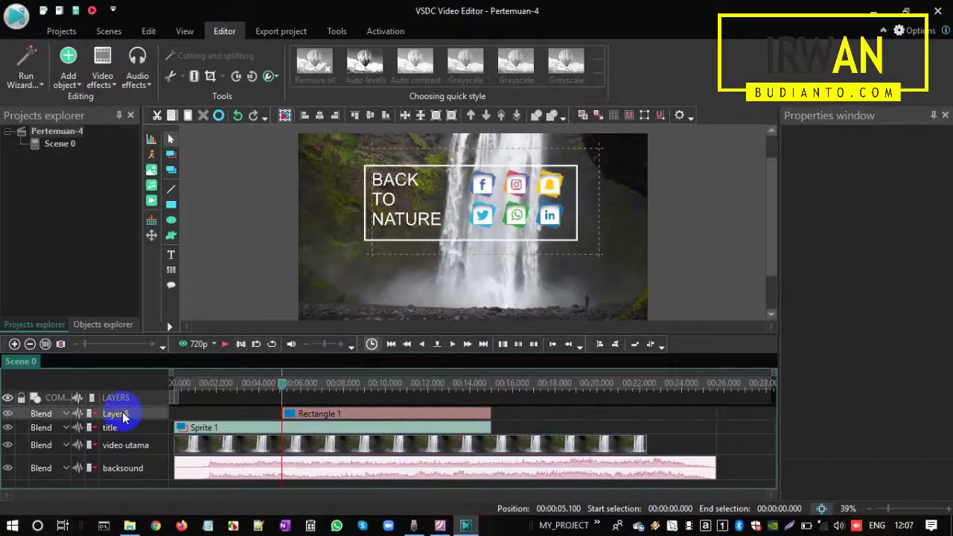
left_click(141, 413)
right_click(143, 412)
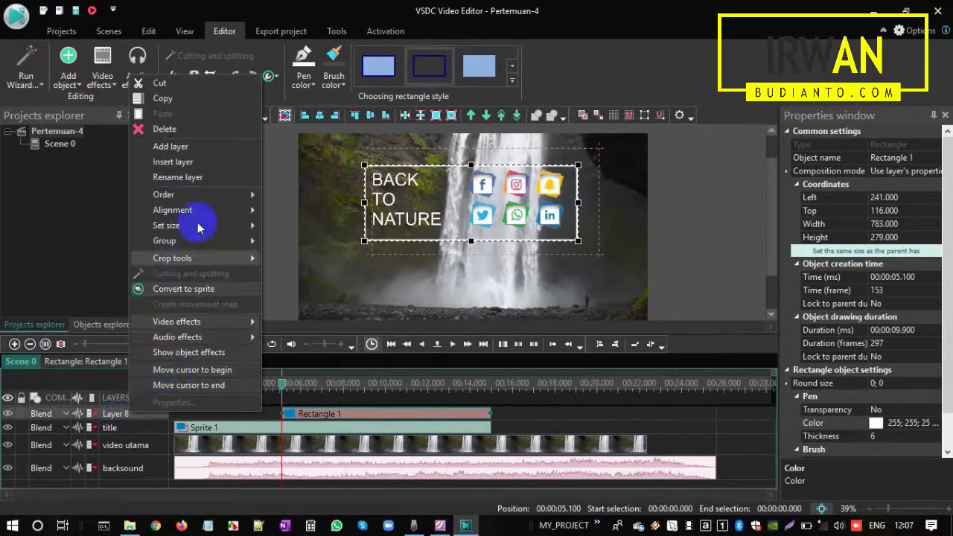
left_click(187, 178)
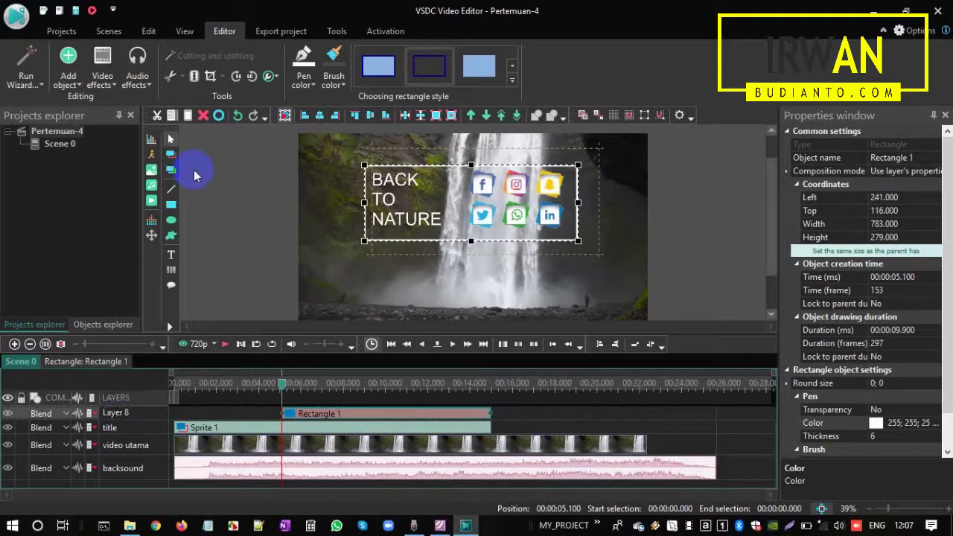
type("kotak")
left_click(40, 232)
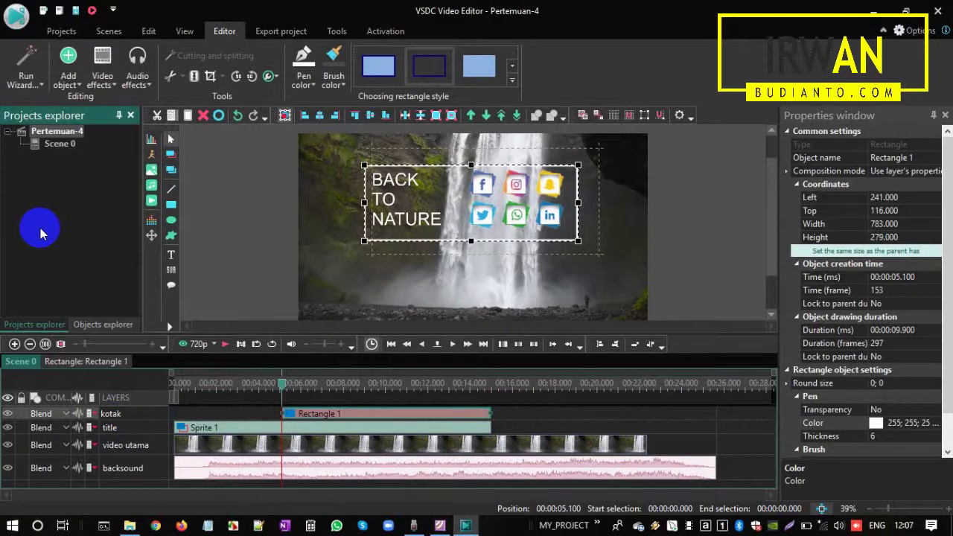
- Switch to the PDF guide and read step 28 on which video effect to give the kotak layer
key("alt+Tab")
left_click(276, 223)
scroll(363, 272, "down", 1)
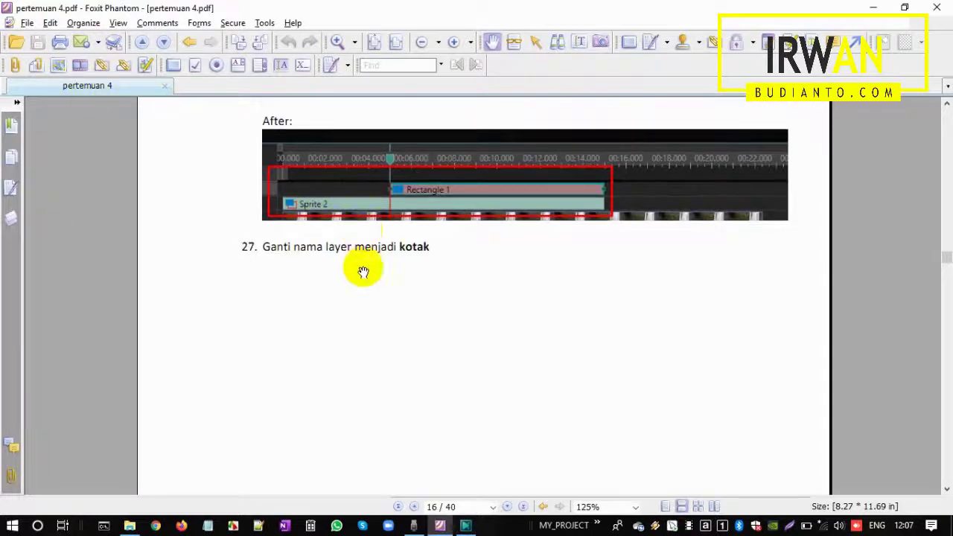
scroll(364, 272, "down", 10)
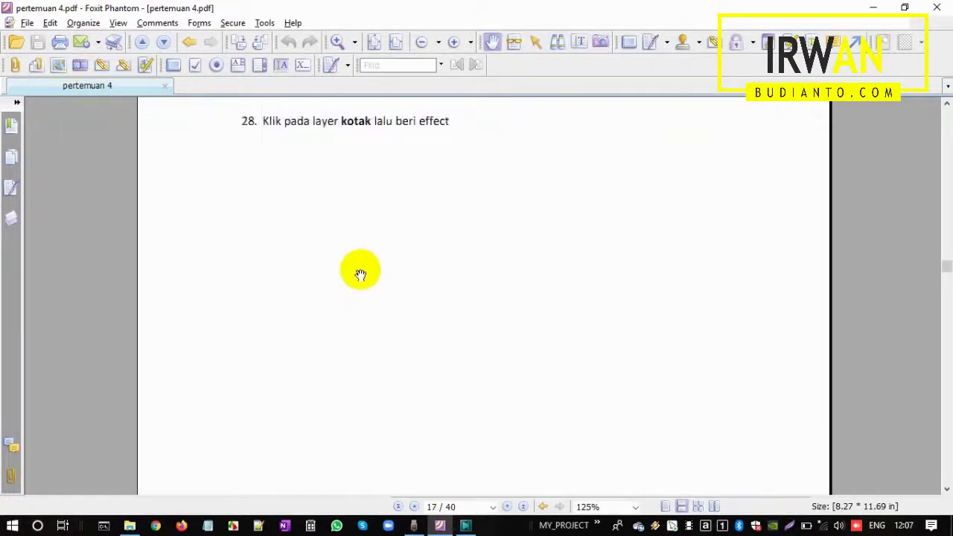
scroll(361, 268, "down", 1)
scroll(361, 260, "up", 5)
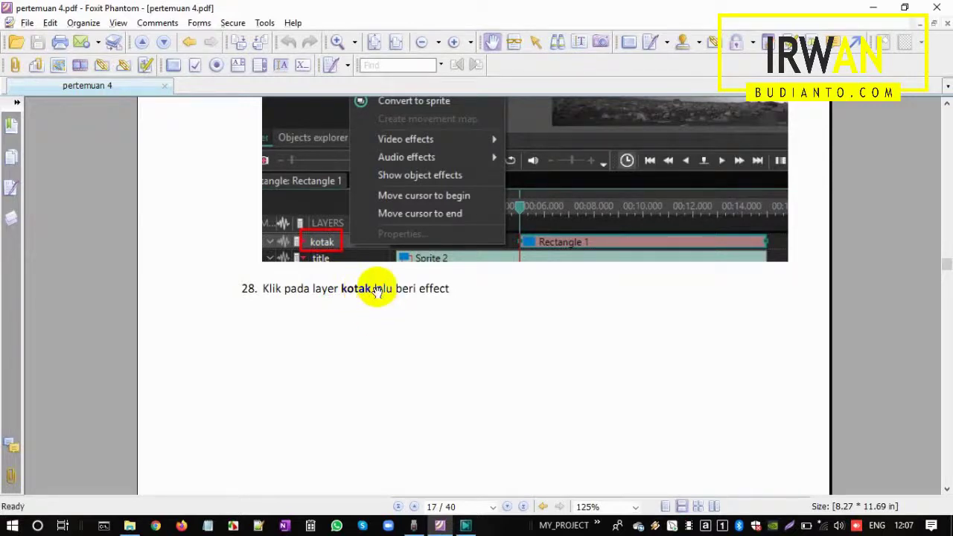
scroll(378, 291, "down", 5)
scroll(377, 291, "up", 6)
scroll(378, 291, "up", 5)
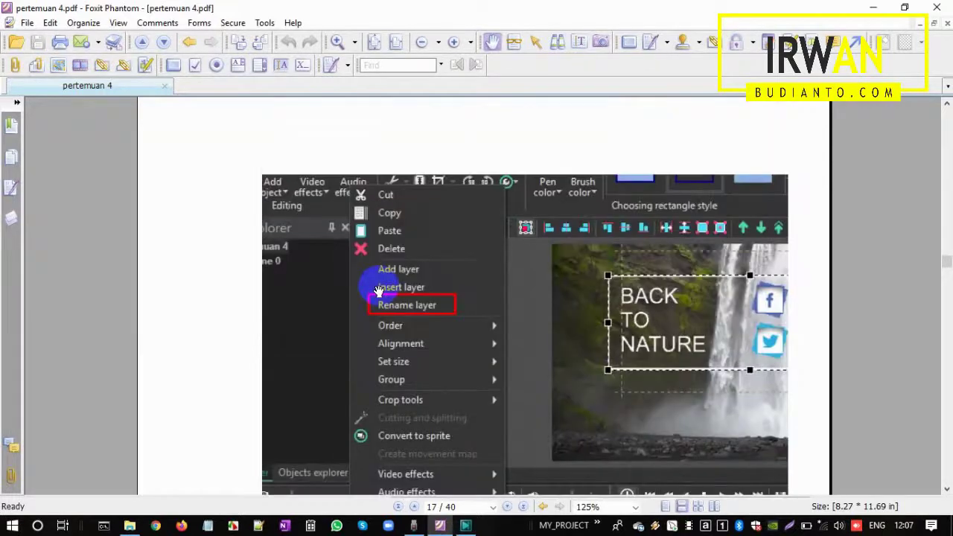
scroll(376, 293, "down", 10)
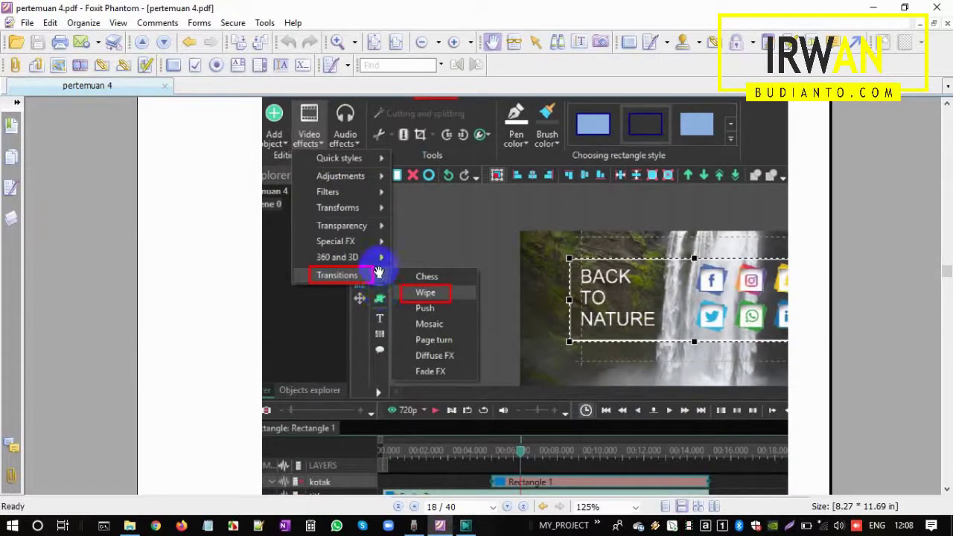
scroll(378, 272, "up", 5)
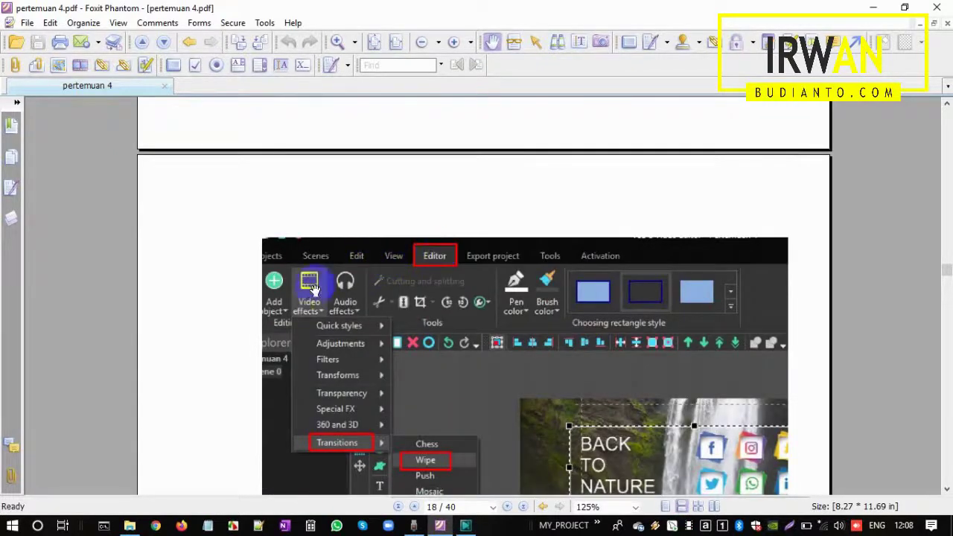
scroll(316, 304, "down", 4)
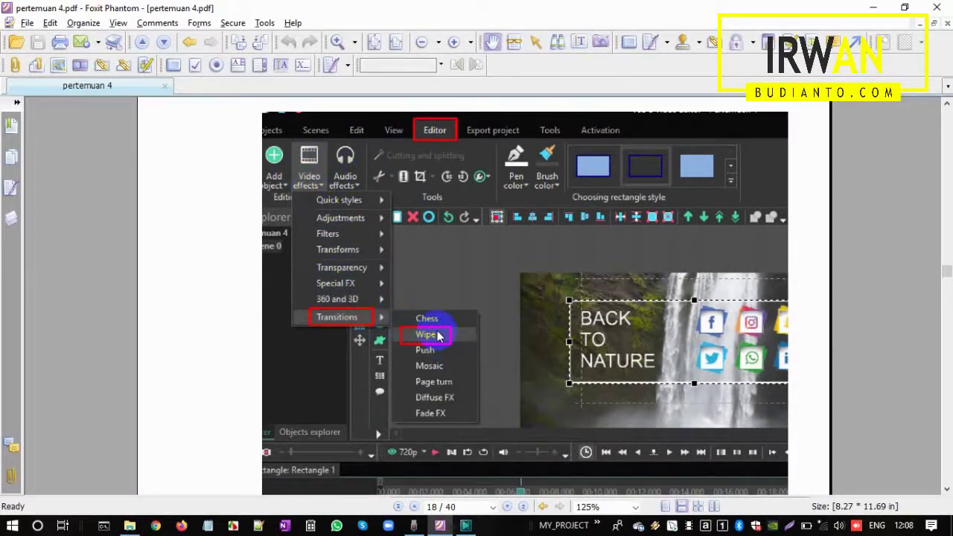
- Return to VSDC and apply the Wipe transition effect to Rectangle 1 on the kotak layer
key("alt+Tab")
left_click(319, 416)
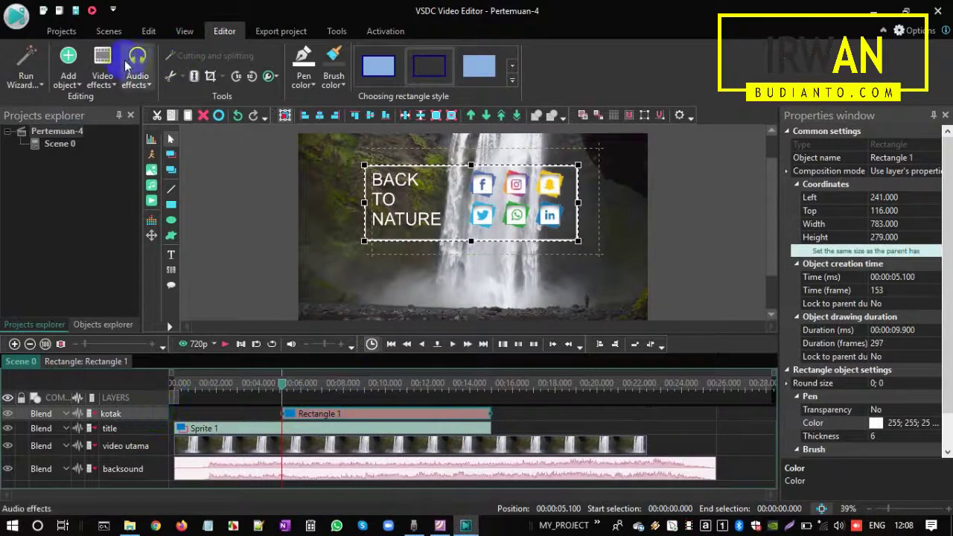
left_click(106, 85)
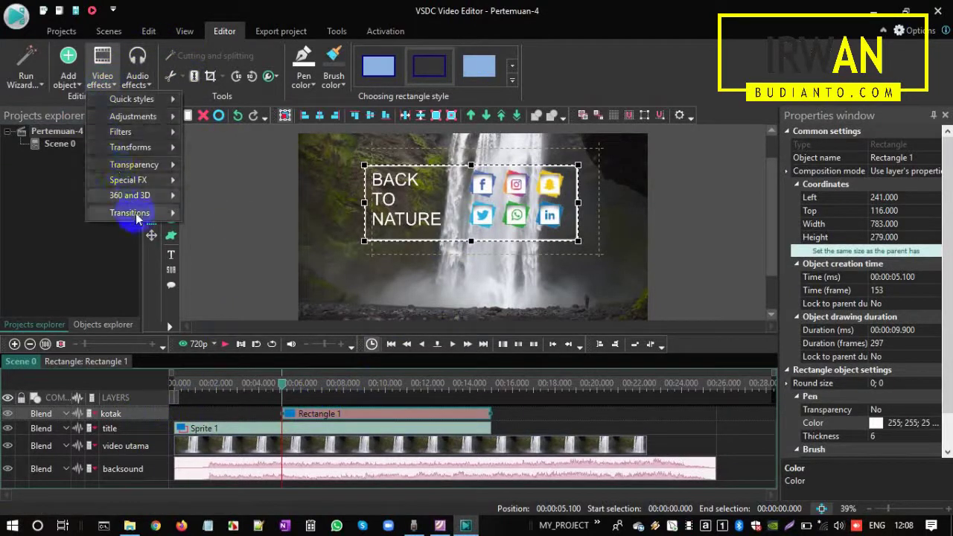
mouse_move(137, 218)
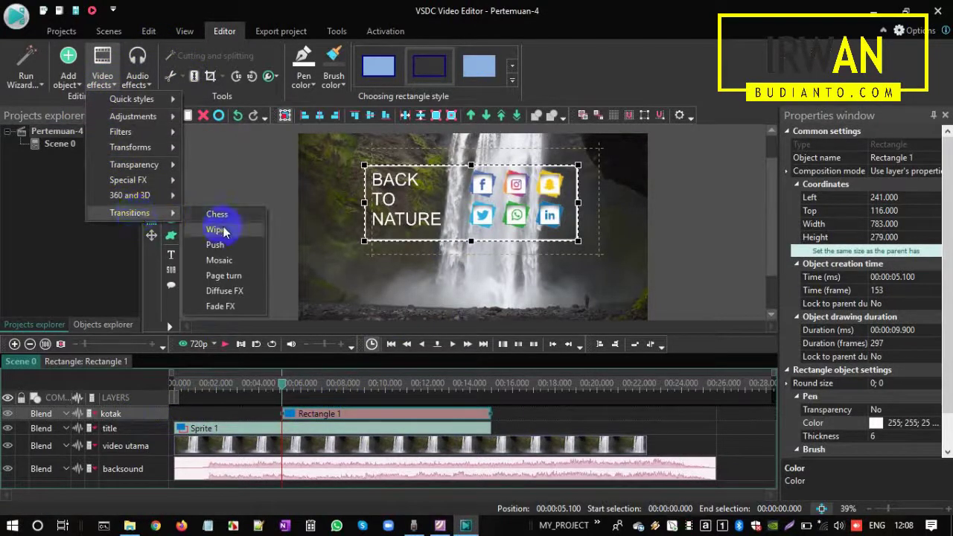
left_click(239, 214)
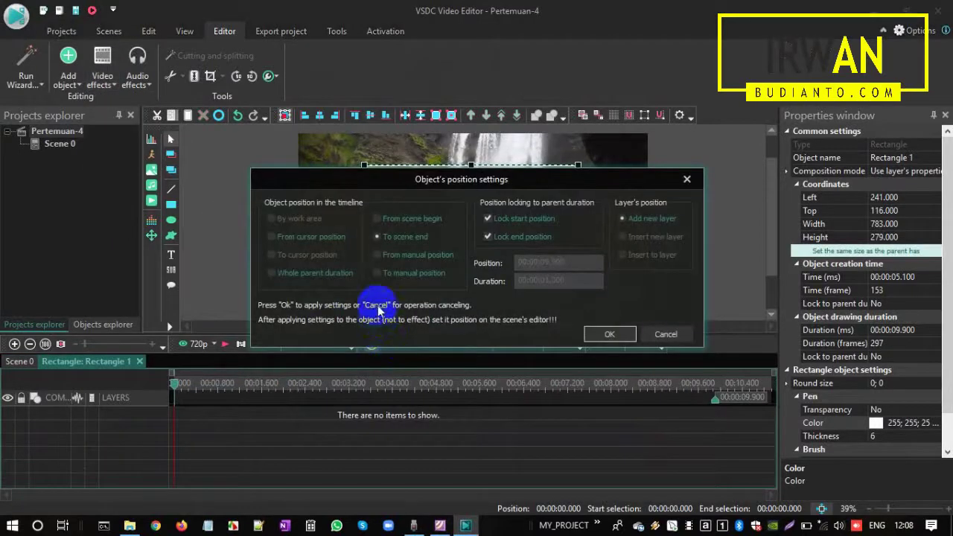
- Check the position settings in the PDF guide and add the Wipe effect from scene begin on a new layer
key("alt+Tab")
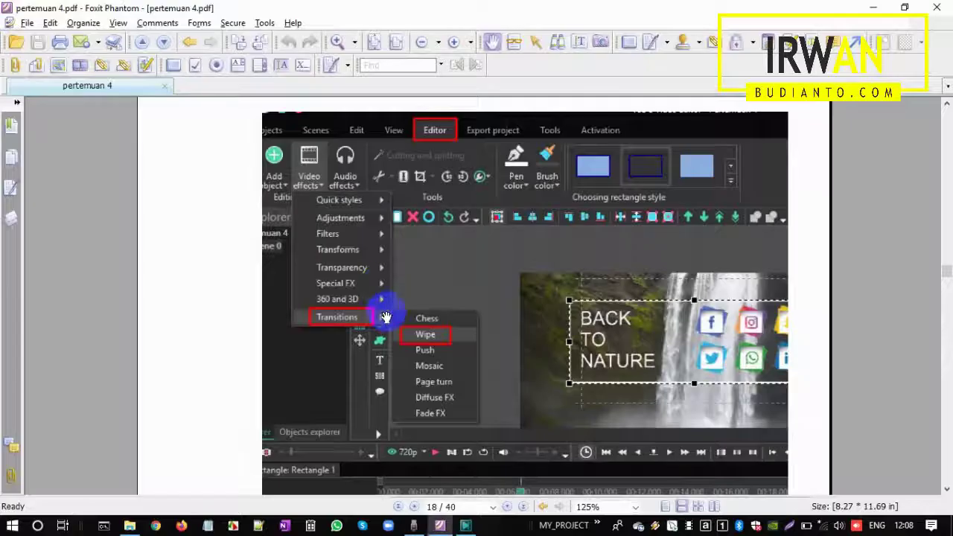
scroll(387, 313, "down", 10)
scroll(395, 313, "up", 5)
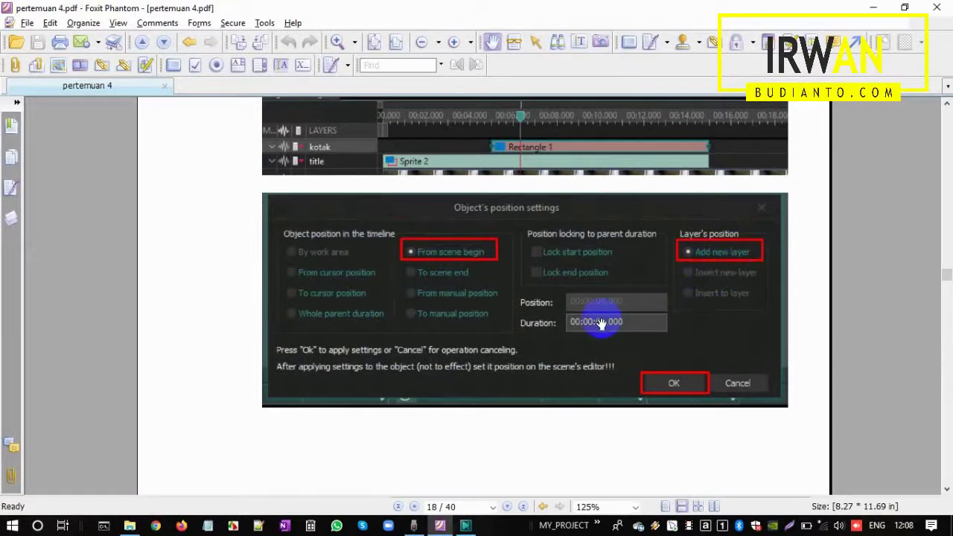
key("alt+Tab")
left_click(412, 219)
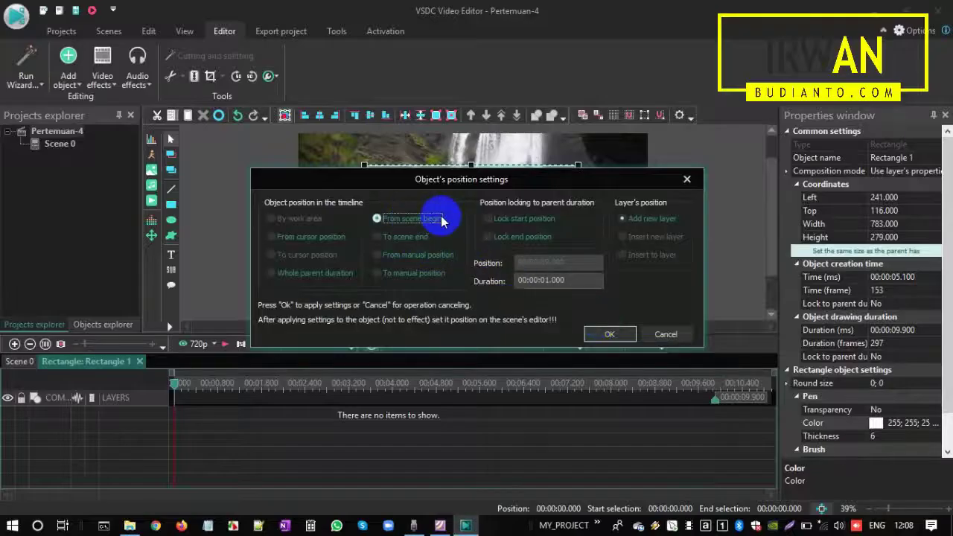
left_click(624, 218)
left_click(617, 335)
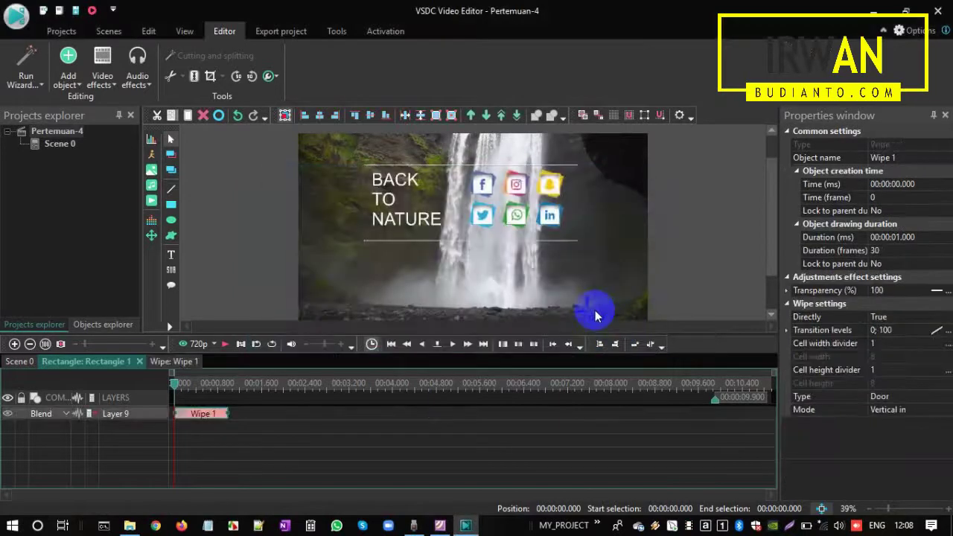
- Examine the Wipe settings example in the PDF guide and return to VSDC to compare
key("alt+Tab")
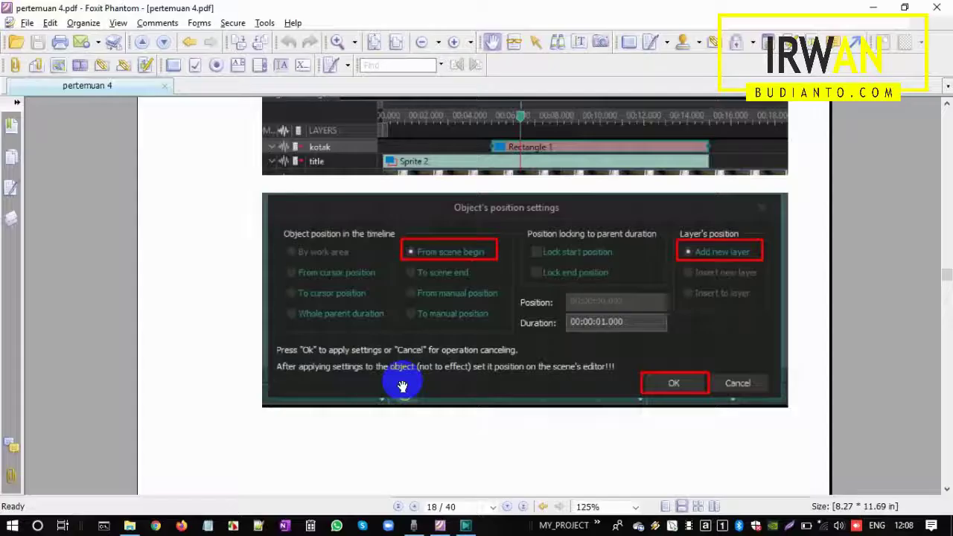
scroll(558, 342, "down", 10)
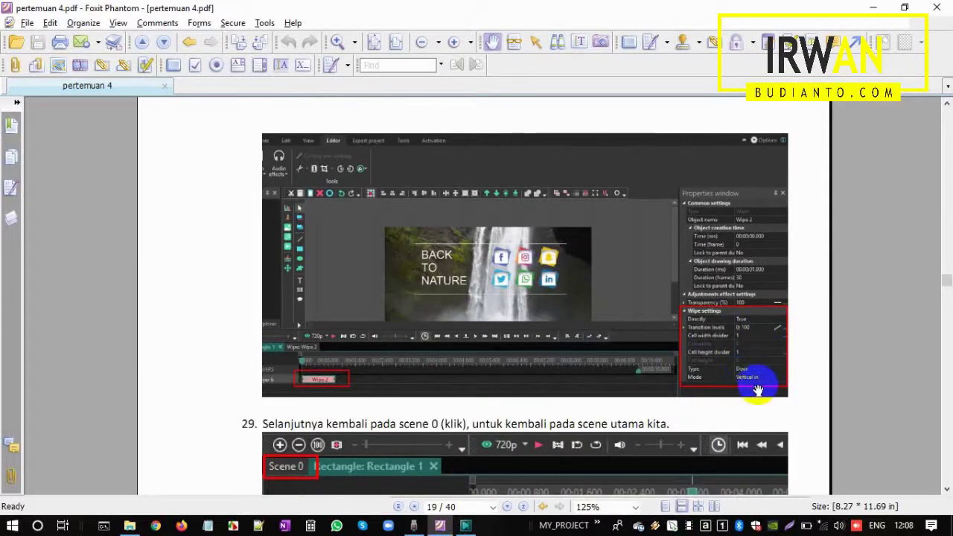
key("alt+Tab")
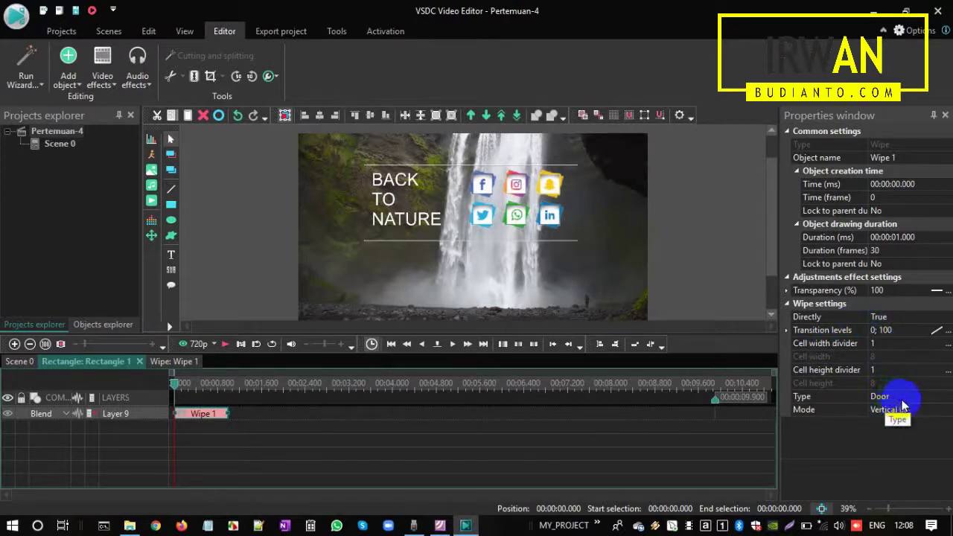
- Review the Type and Mode choices of the Wipe effect, keeping Door and Vertical in
left_click(936, 397)
left_click(947, 398)
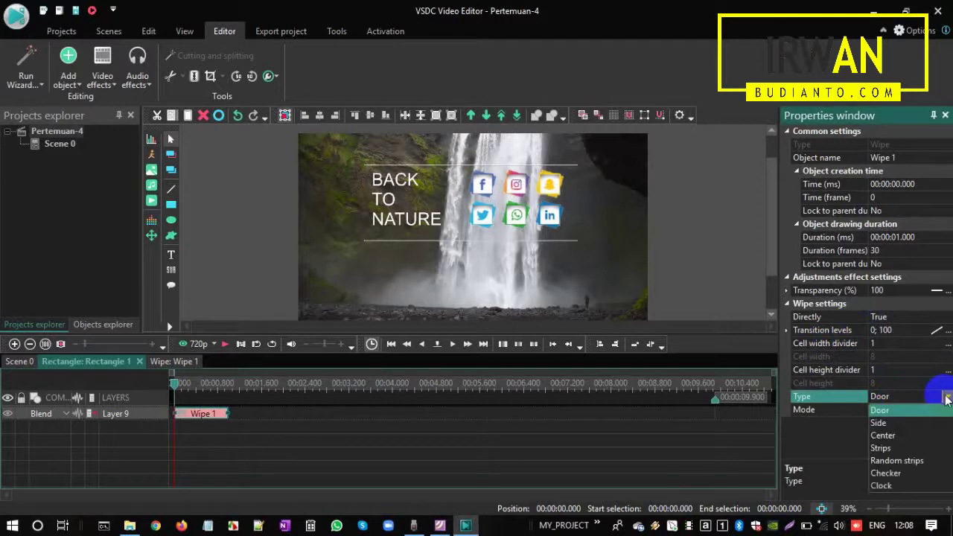
left_click(945, 398)
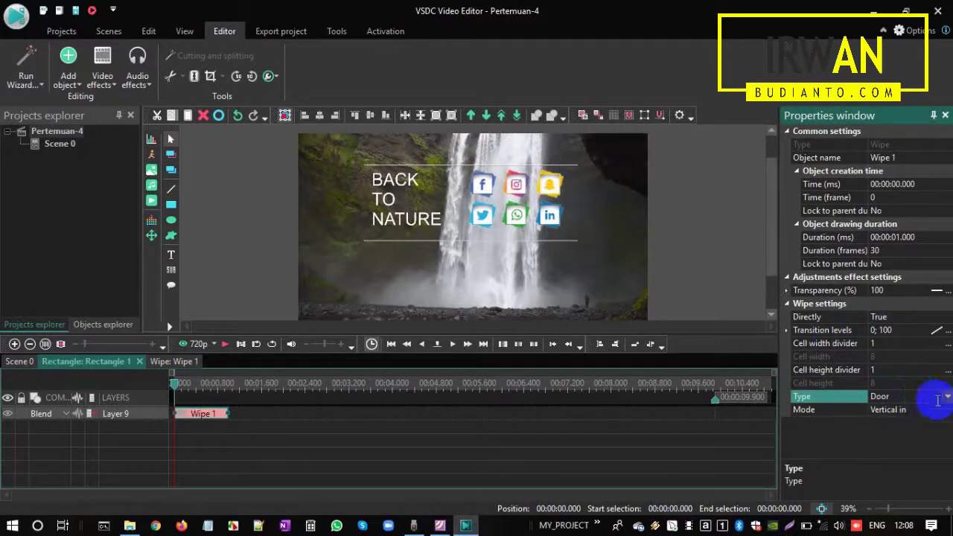
left_click(946, 399)
left_click(946, 399)
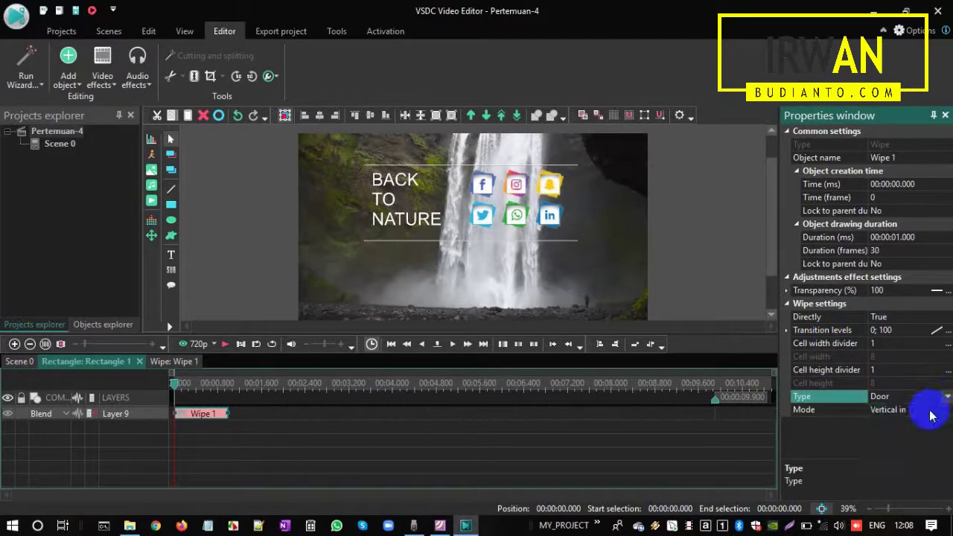
left_click(936, 410)
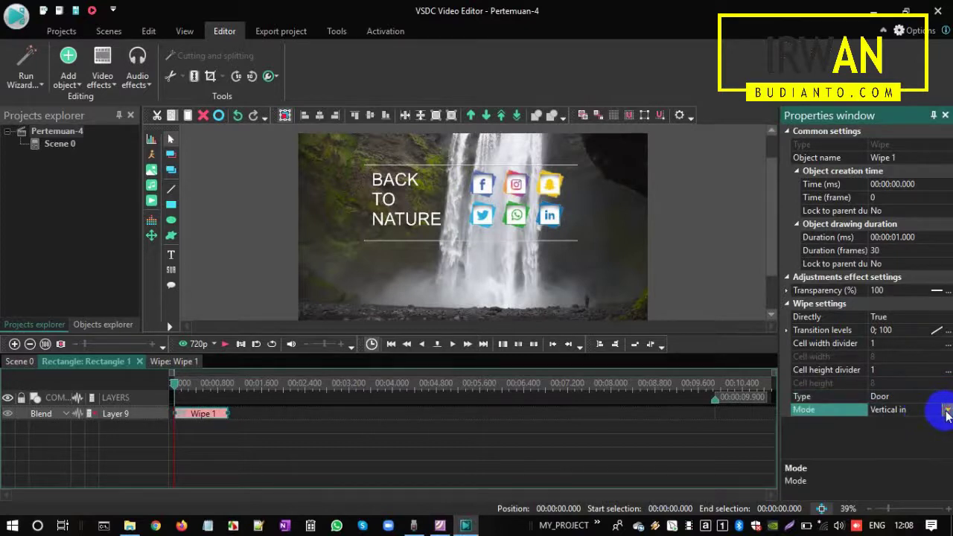
left_click(946, 411)
left_click(945, 411)
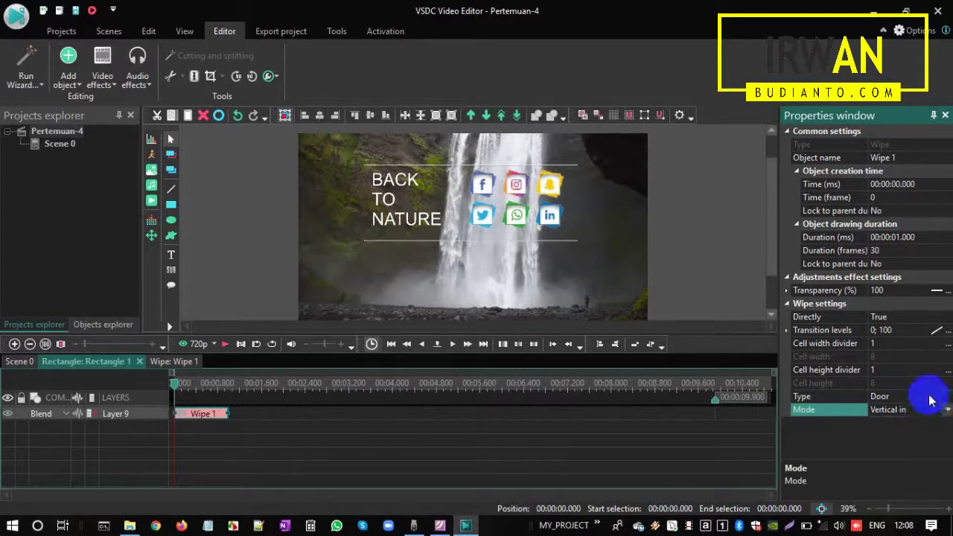
left_click(942, 396)
left_click(945, 398)
left_click(923, 393)
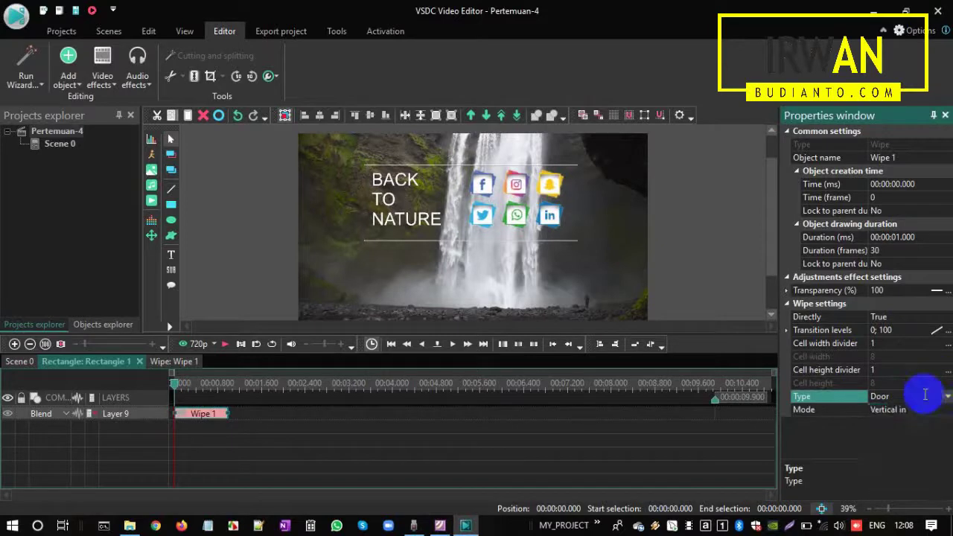
- Set the mode of the Door-type wipe effect to Vertical in
left_click(942, 411)
left_click(942, 411)
left_click(939, 409)
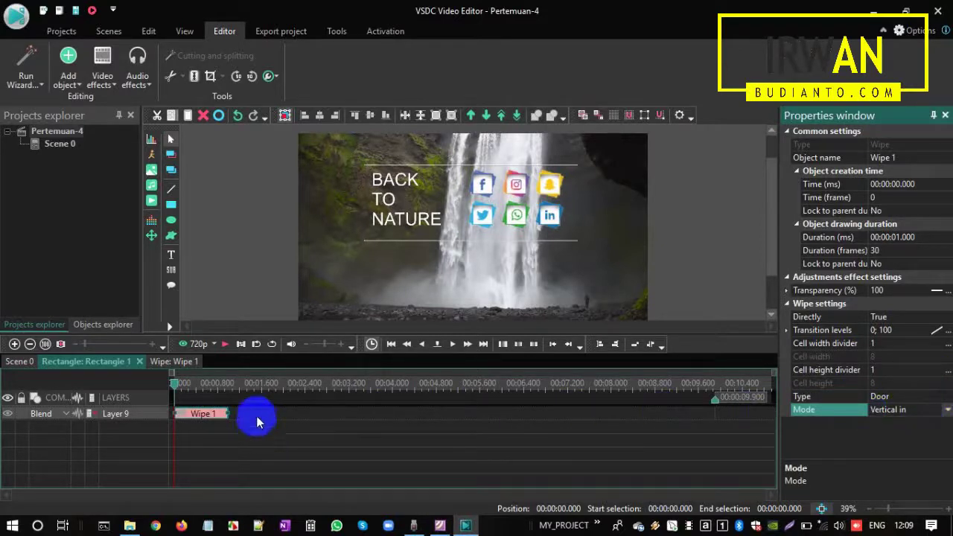
- Switch to the PDF guide to check instruction 29, then return to Scene 0 in the VSDC project
key("alt+Tab")
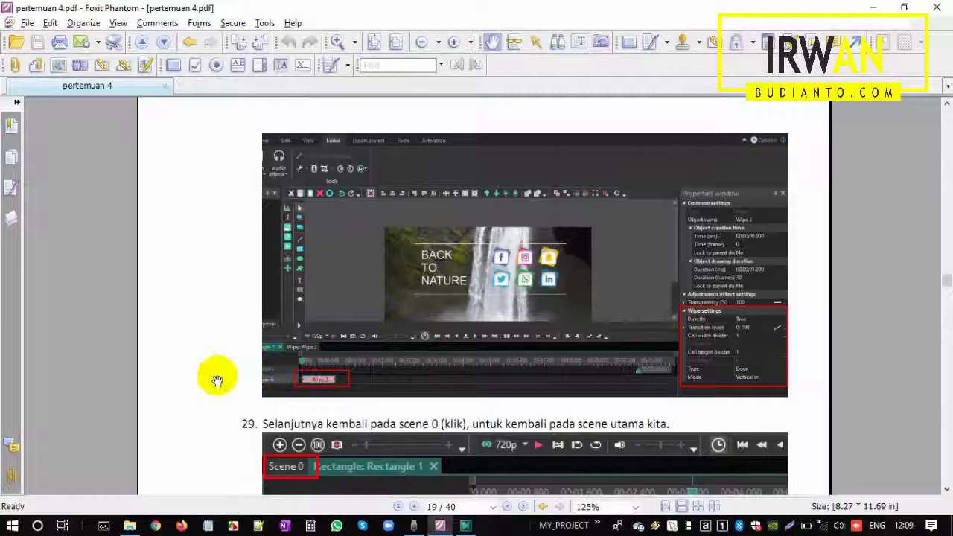
scroll(209, 377, "down", 1)
scroll(209, 377, "down", 1)
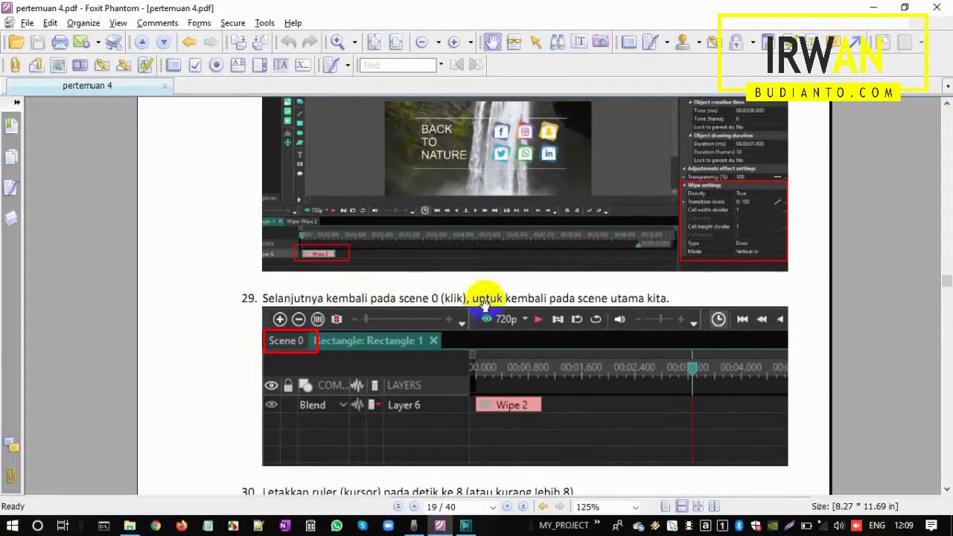
key("alt+Tab")
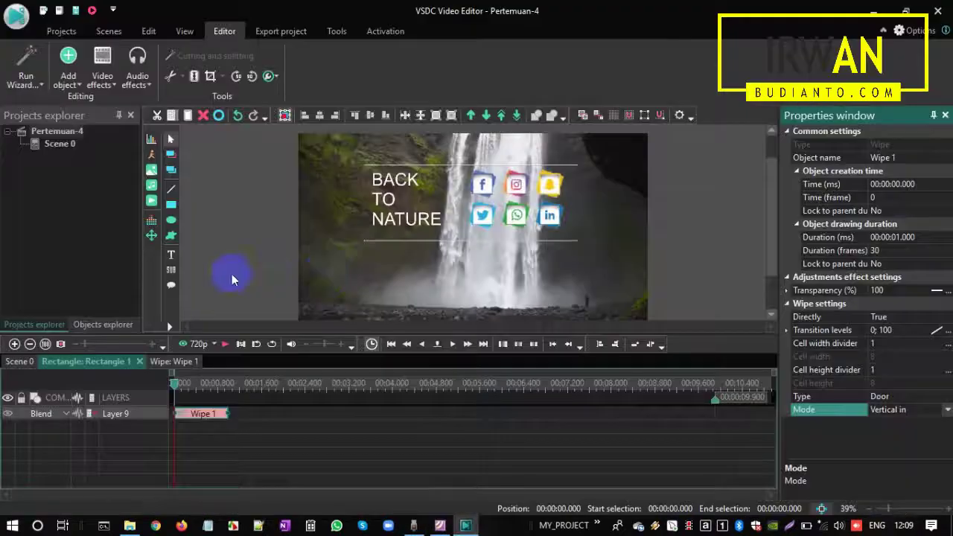
left_click(14, 364)
- Check instruction 30 in the PDF guide and place VSDC's timeline cursor at 00:00:08.000
key("alt+Tab")
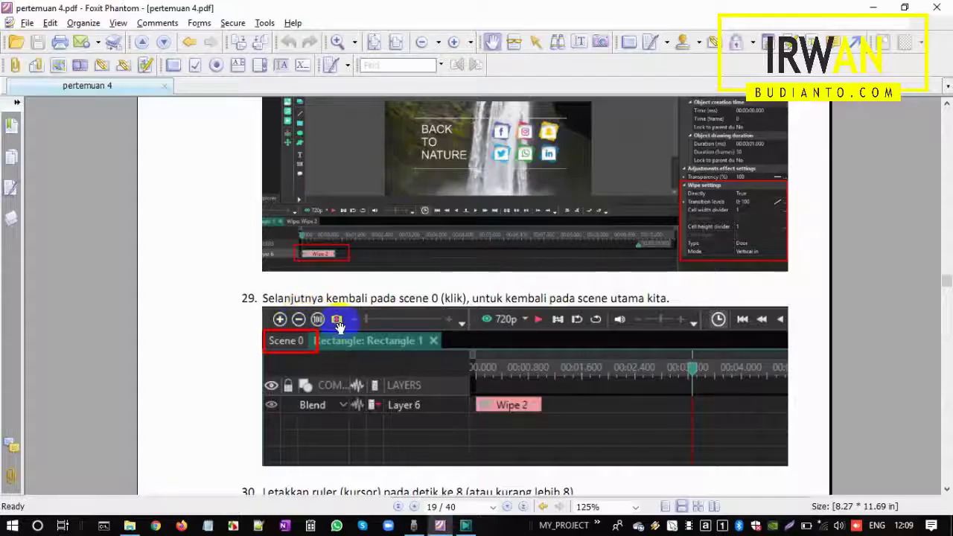
scroll(338, 325, "down", 5)
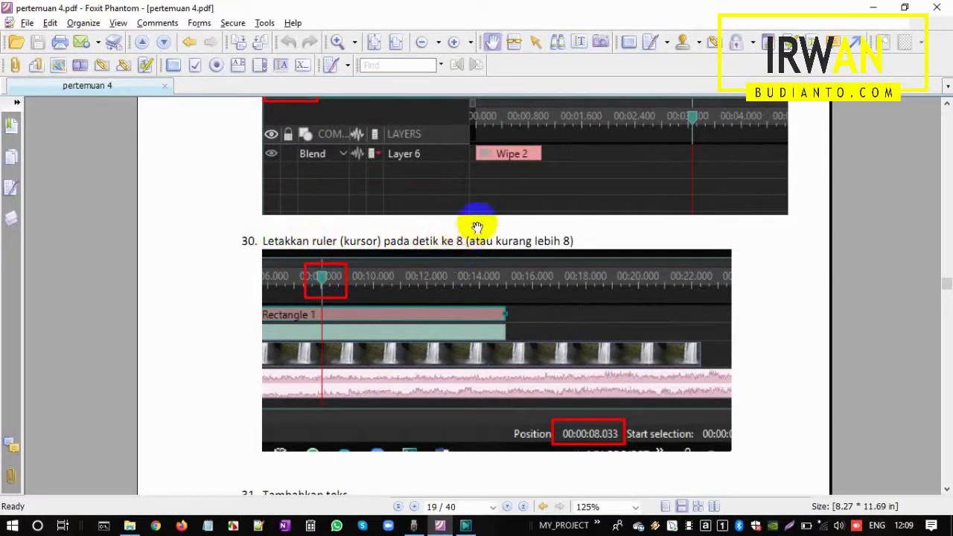
key("alt+Tab")
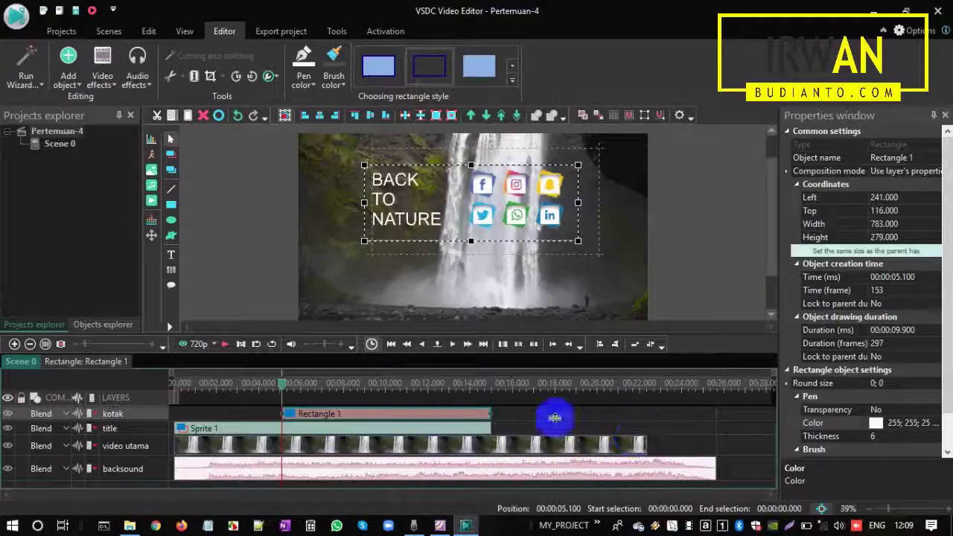
left_click(342, 388)
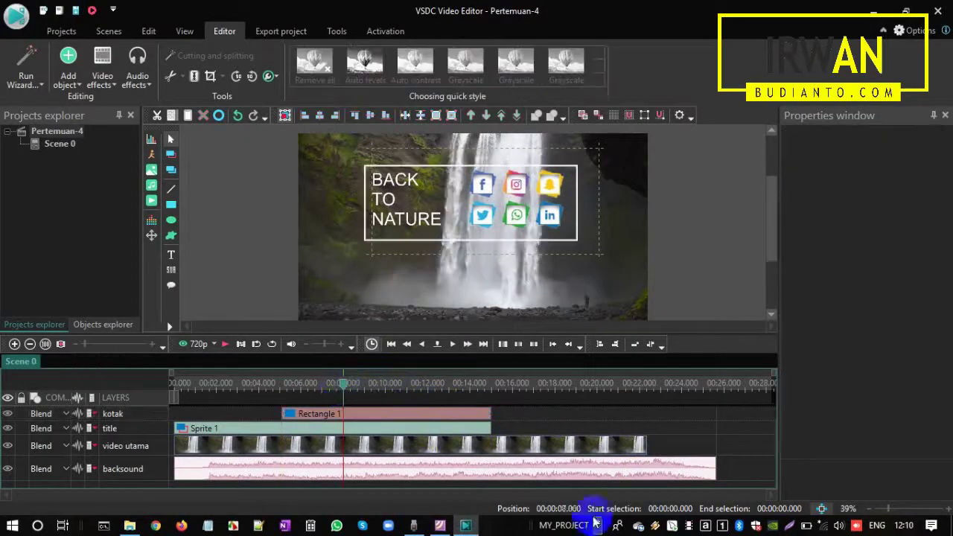
- Consult the PDF guide's text instructions and, in VSDC, add a text object from the cursor position on a new layer, placed just below the white frame
key("alt+Tab")
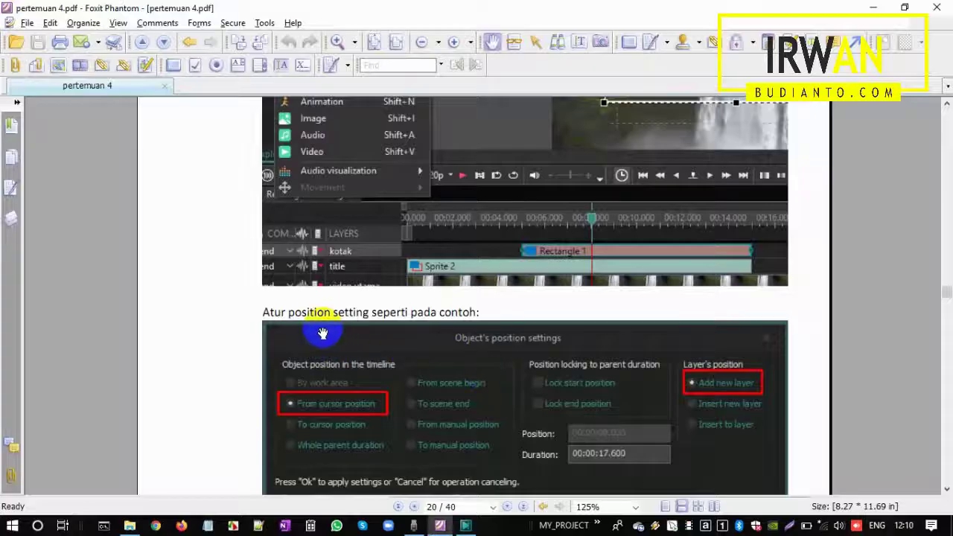
scroll(320, 332, "up", 8)
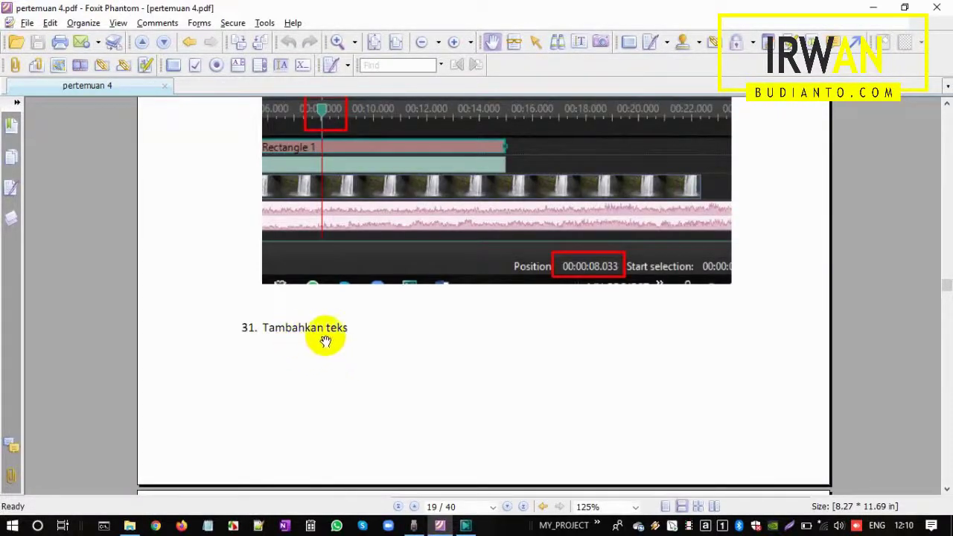
scroll(310, 357, "down", 3)
scroll(308, 350, "down", 2)
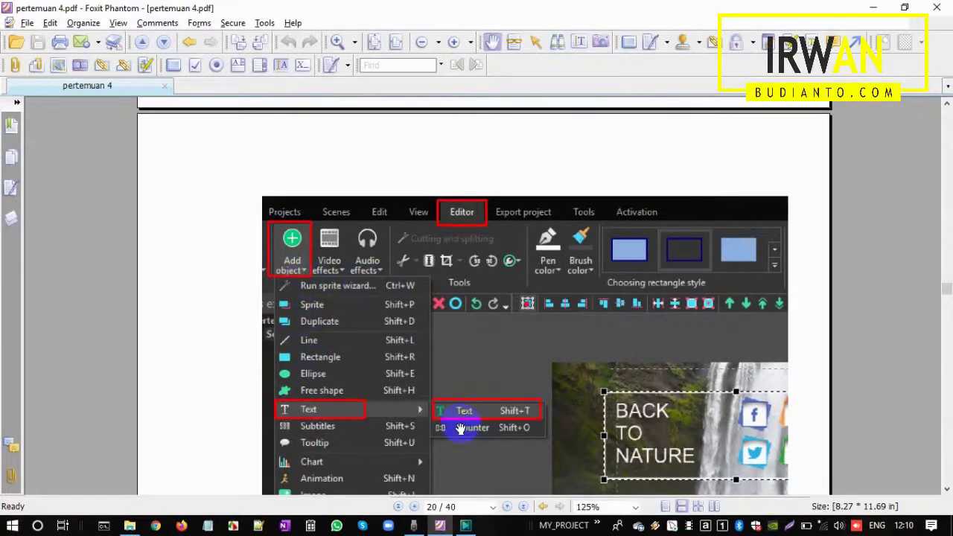
scroll(459, 428, "down", 5)
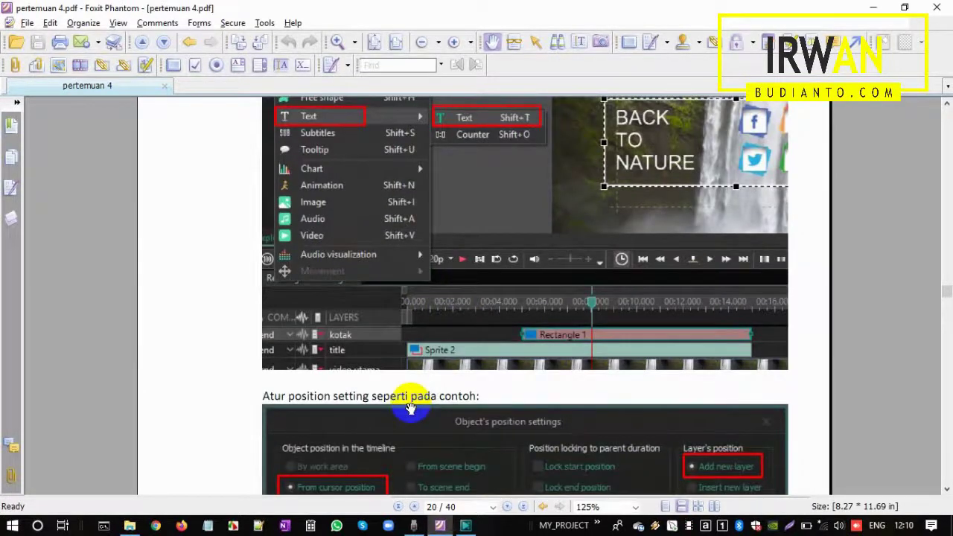
key("alt+Tab")
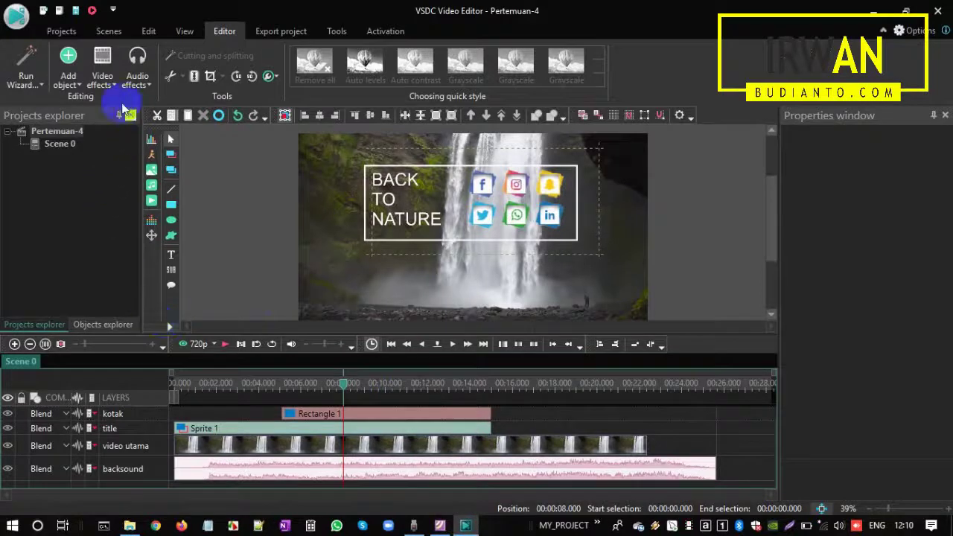
left_click(79, 85)
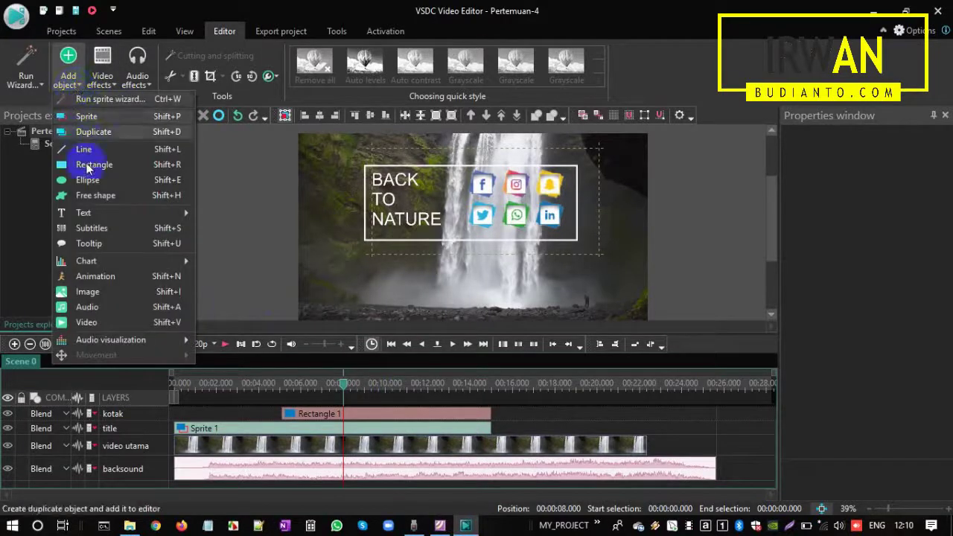
mouse_move(96, 213)
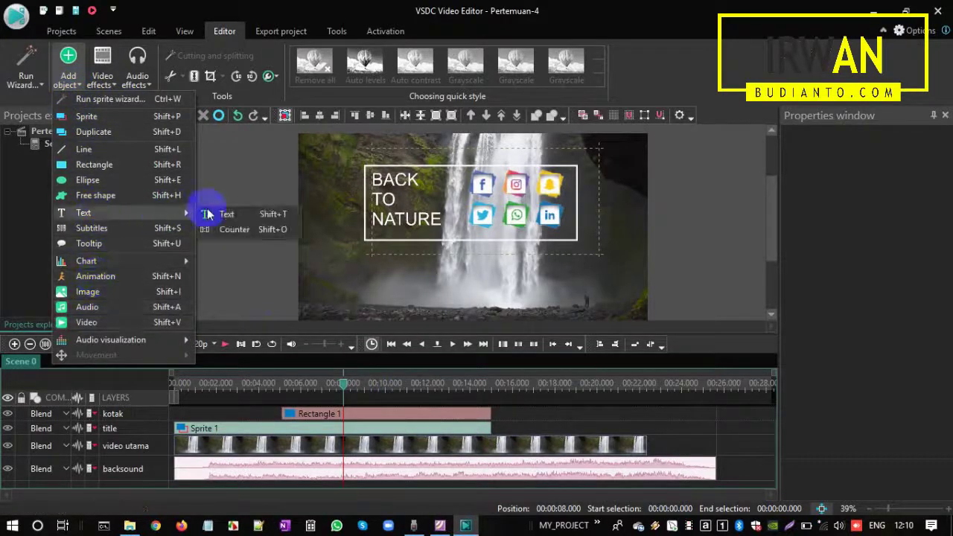
left_click(226, 213)
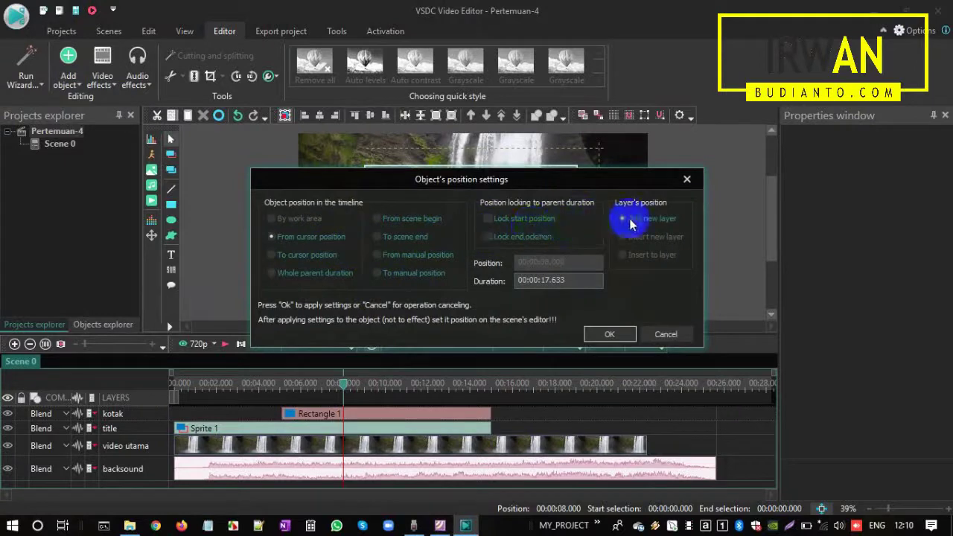
left_click(607, 334)
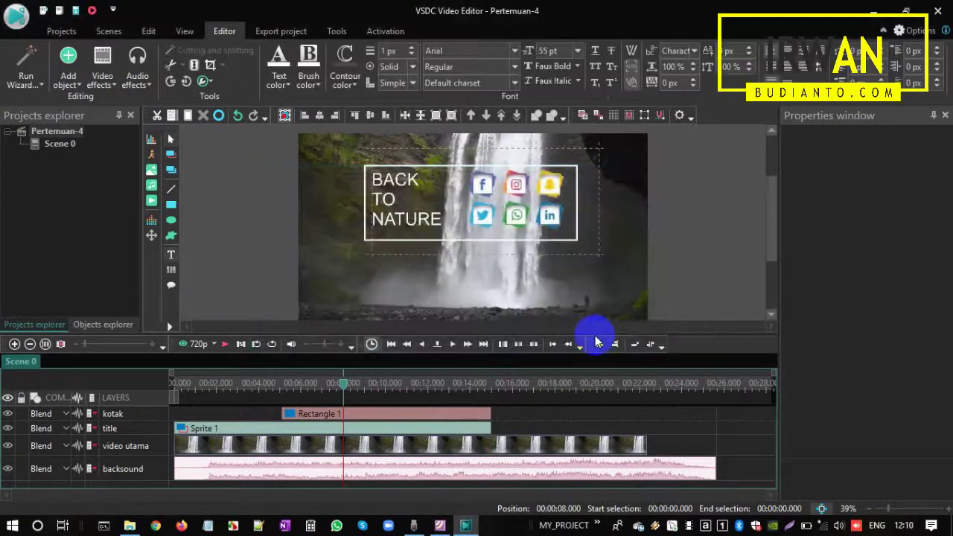
left_click(364, 252)
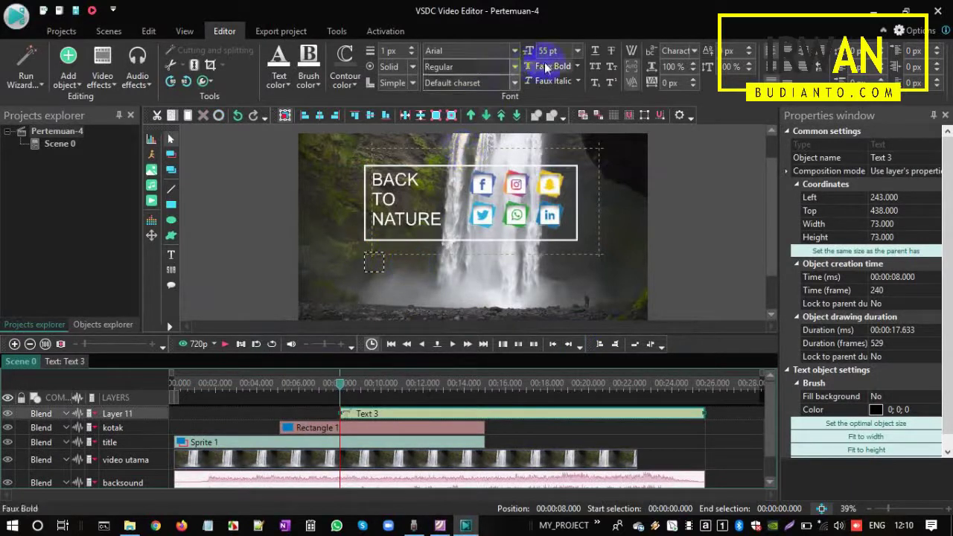
- Set the text size to 36 pt and write "create by:" followed by the author's name
left_click(577, 50)
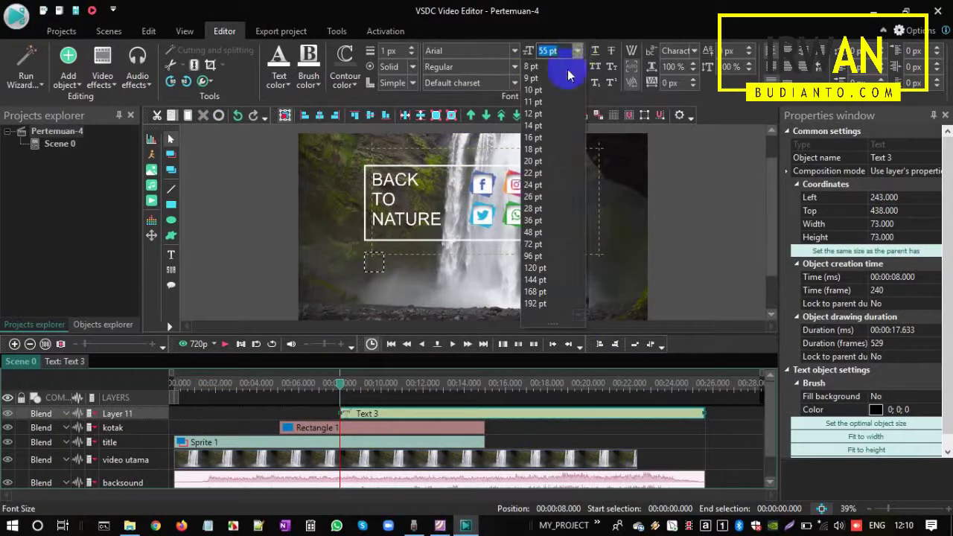
left_click(533, 209)
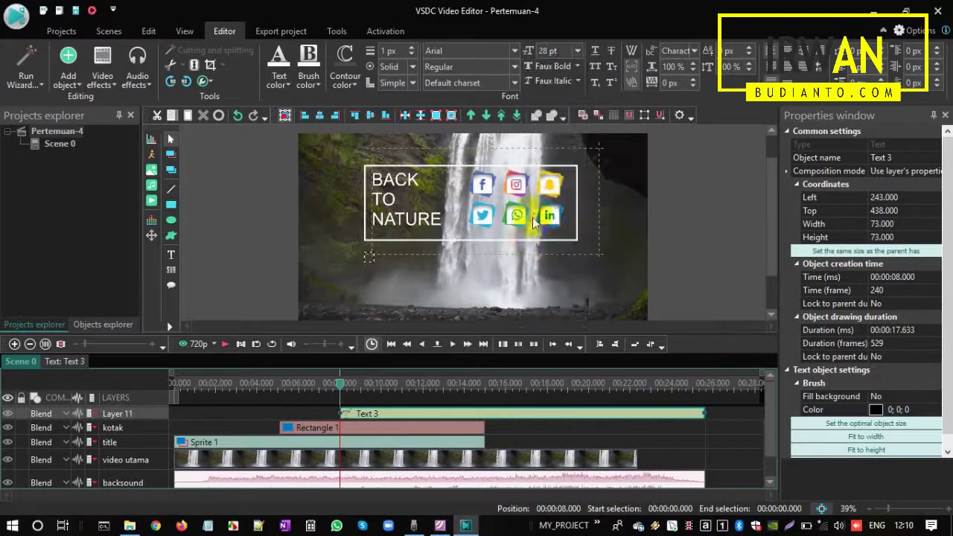
left_click(577, 51)
left_click(533, 220)
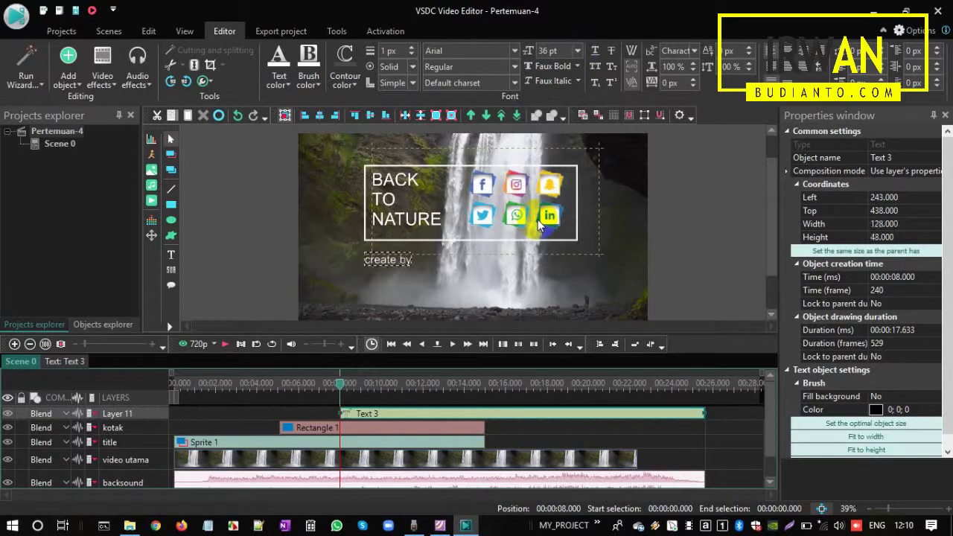
type("irwan budianto")
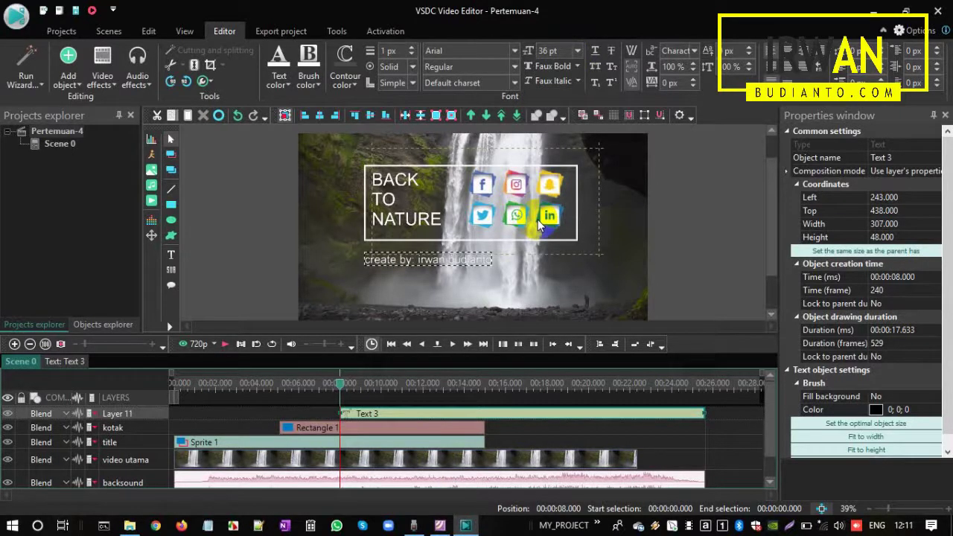
left_click(430, 253)
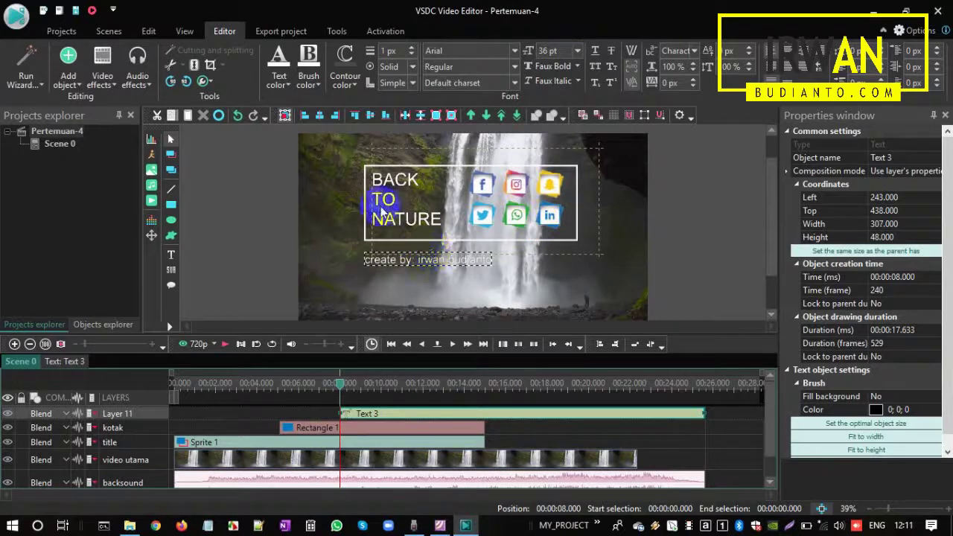
left_click(249, 249)
- Check instruction 32 in the PDF guide and rename the credit text's layer in VSDC to nama
key("alt+Tab")
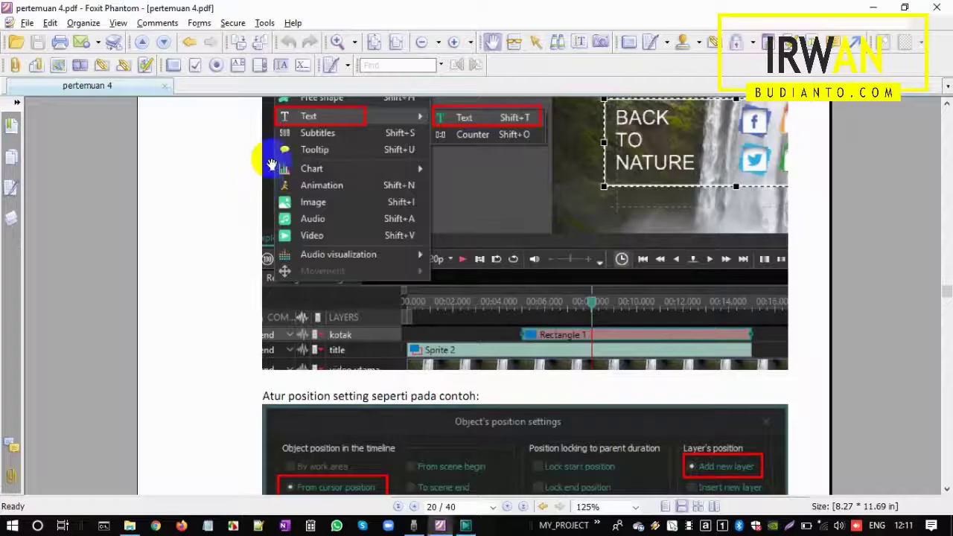
scroll(366, 300, "down", 3)
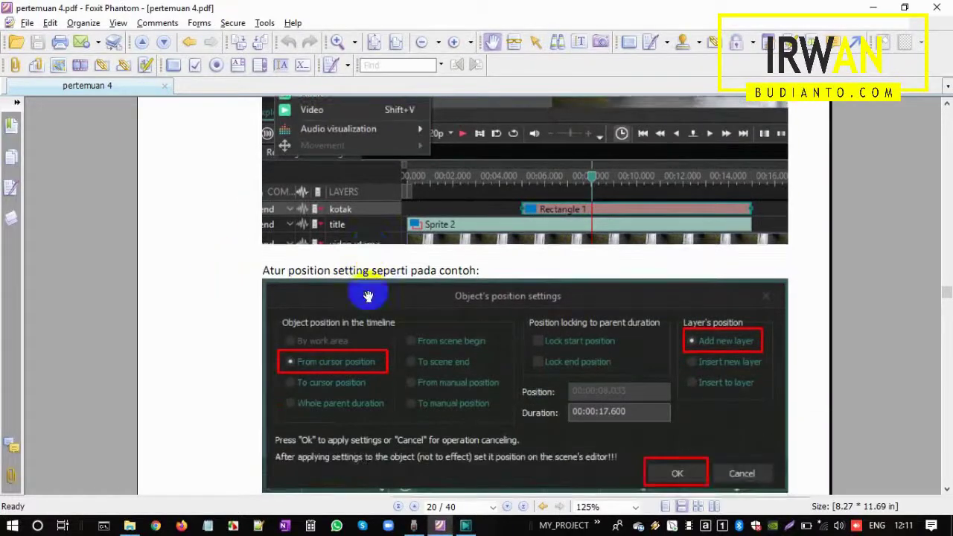
scroll(368, 296, "down", 5)
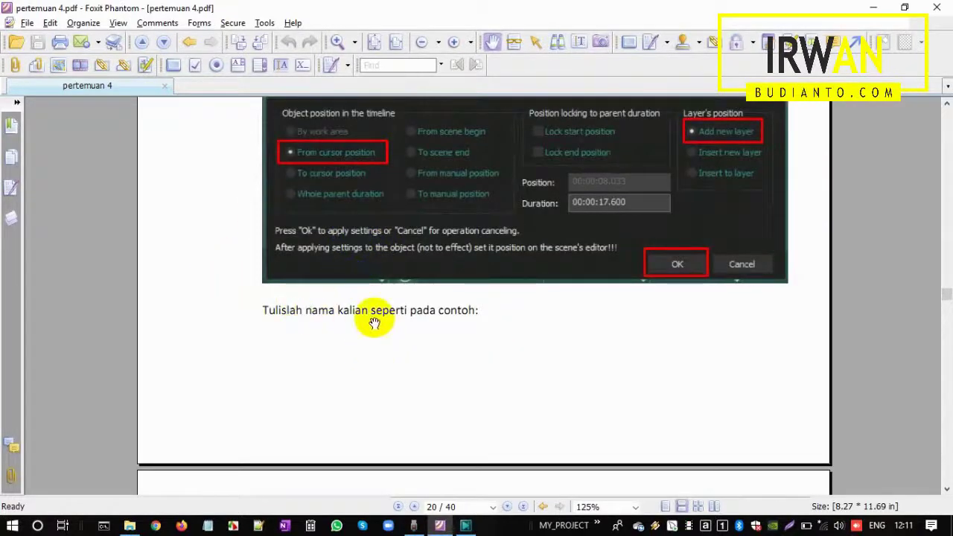
scroll(374, 322, "down", 10)
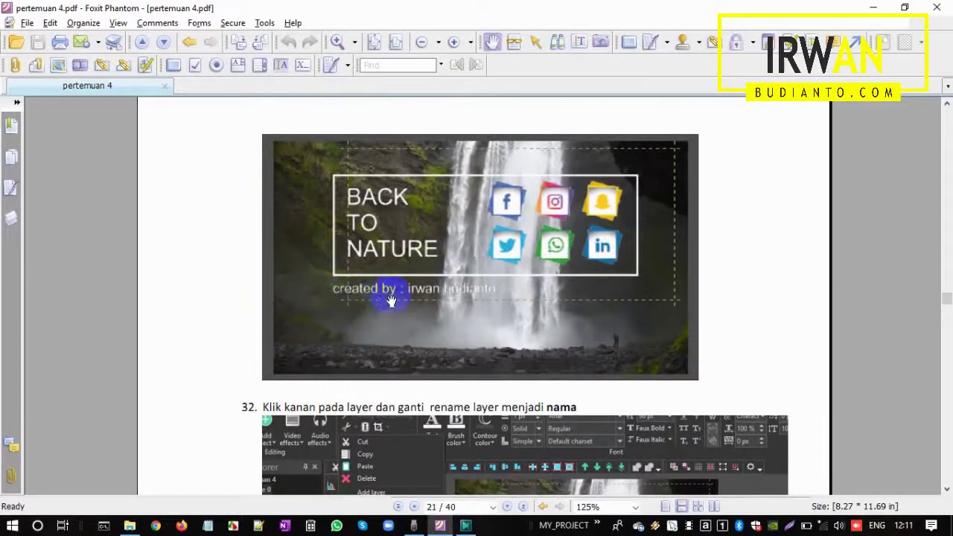
scroll(347, 268, "down", 3)
scroll(347, 280, "down", 3)
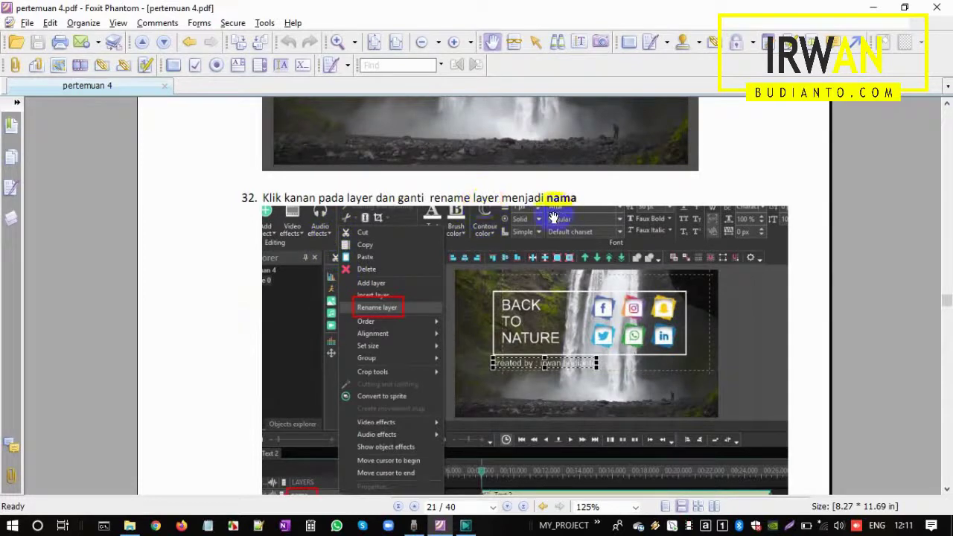
key("alt+Tab")
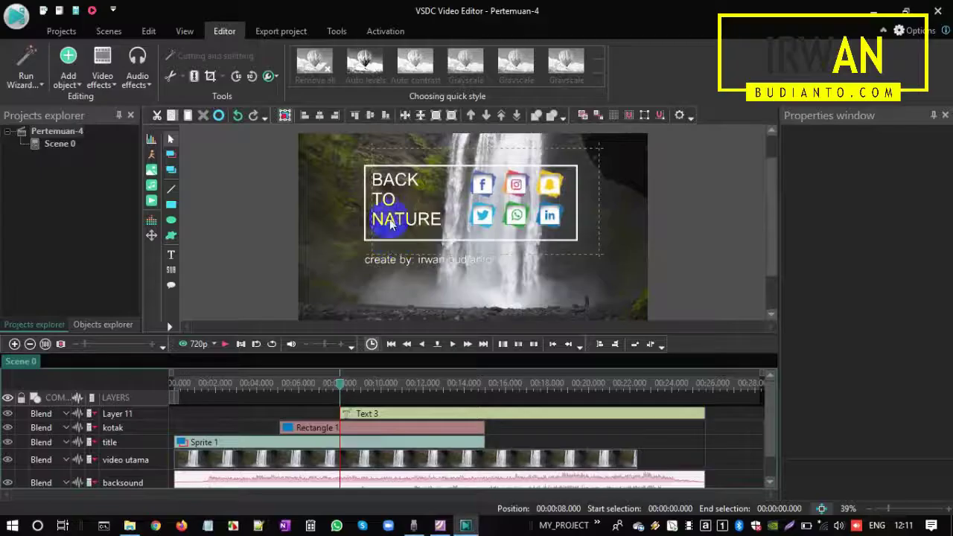
right_click(124, 416)
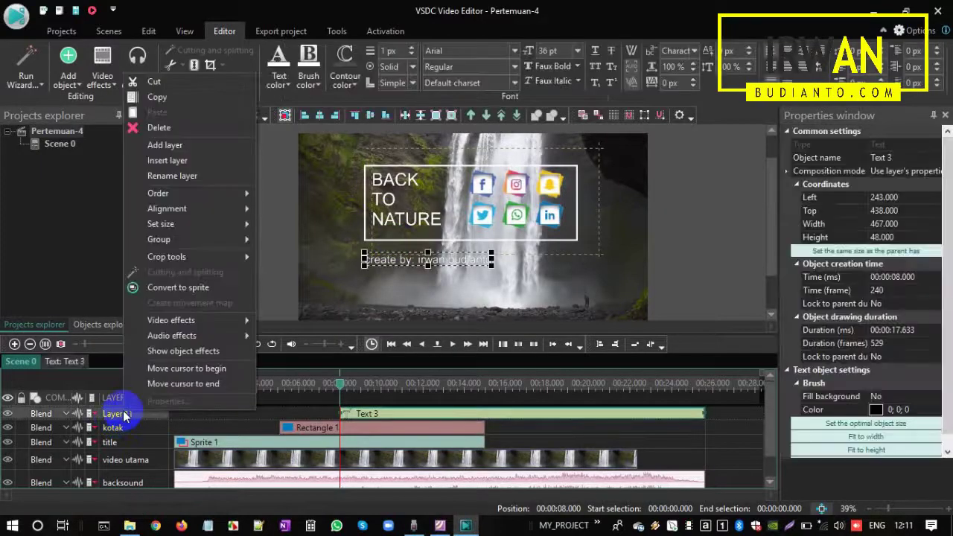
left_click(199, 176)
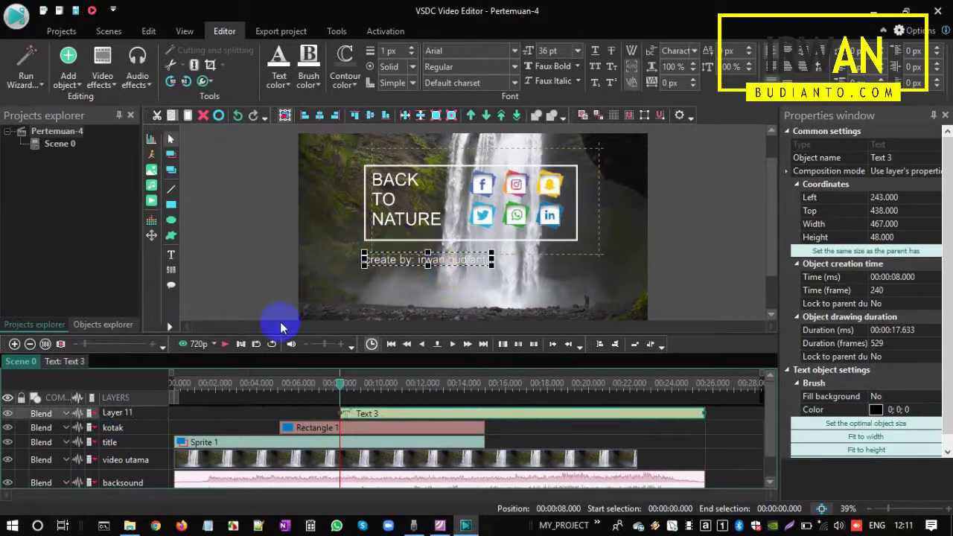
left_click_drag(142, 411, 79, 409)
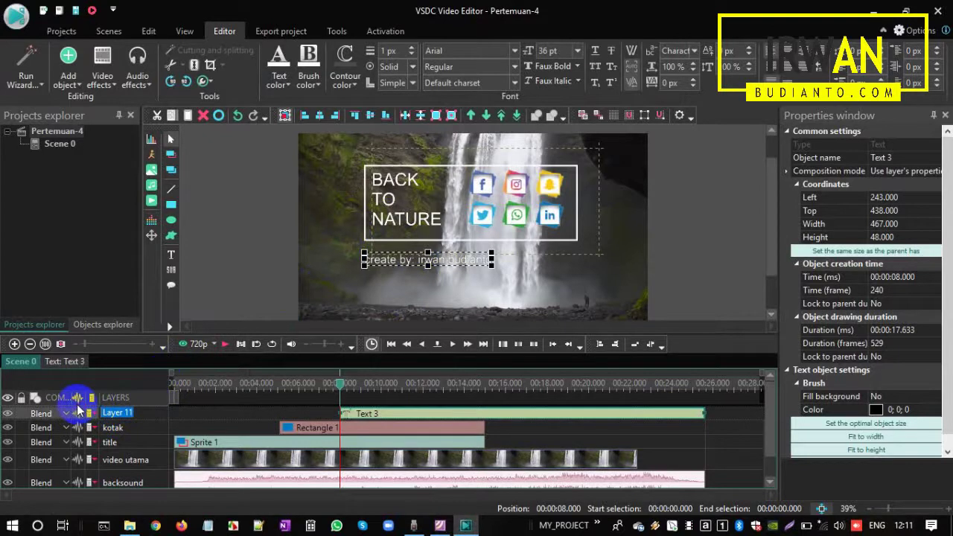
type("nama")
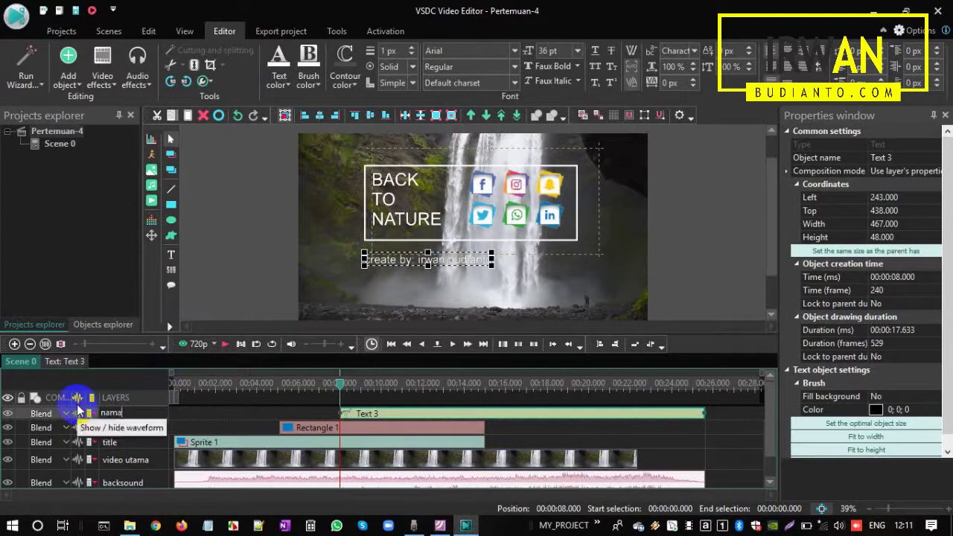
left_click(254, 242)
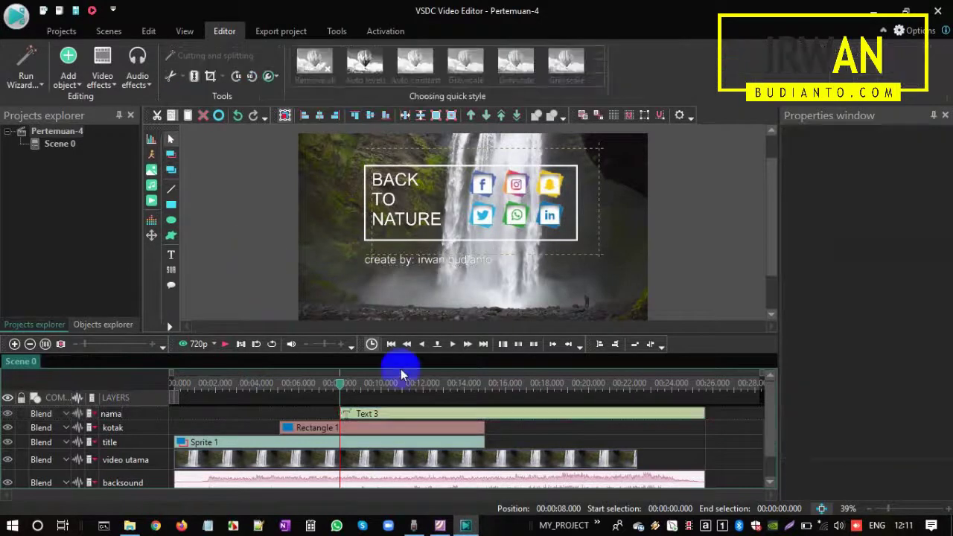
- Check instruction 33 in the PDF guide and shorten the nama text clip in VSDC to 7 seconds, ending level with the rectangle clip
left_click(533, 419)
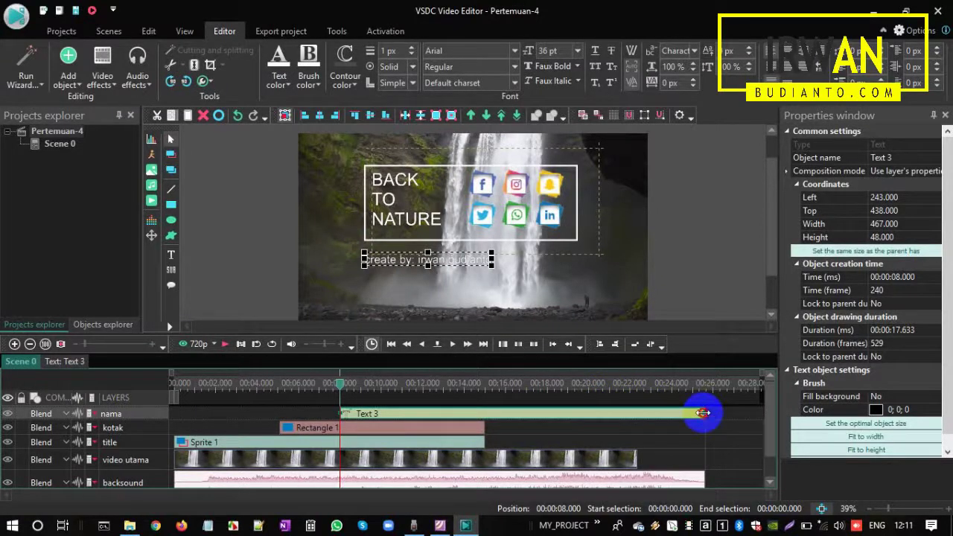
key("alt+Tab")
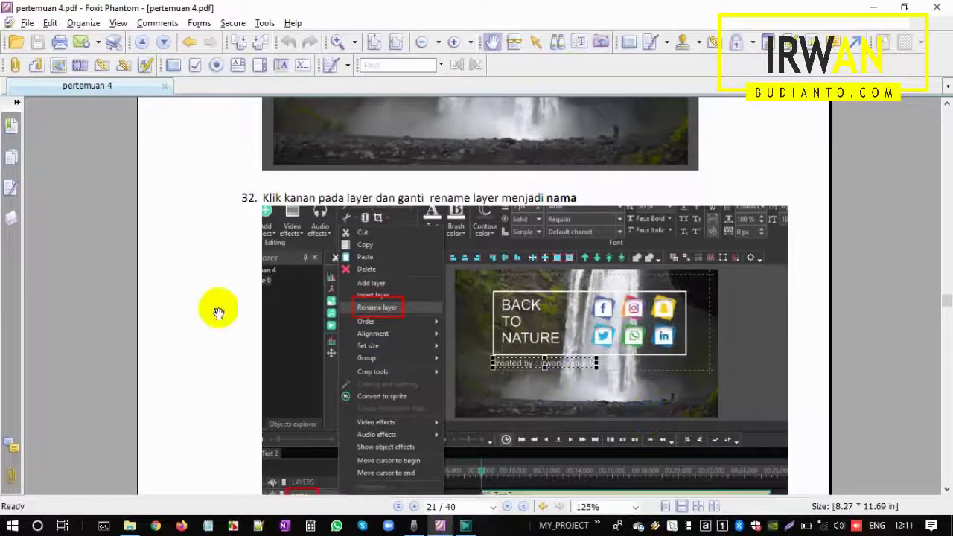
scroll(220, 319, "down", 2)
scroll(220, 319, "down", 1)
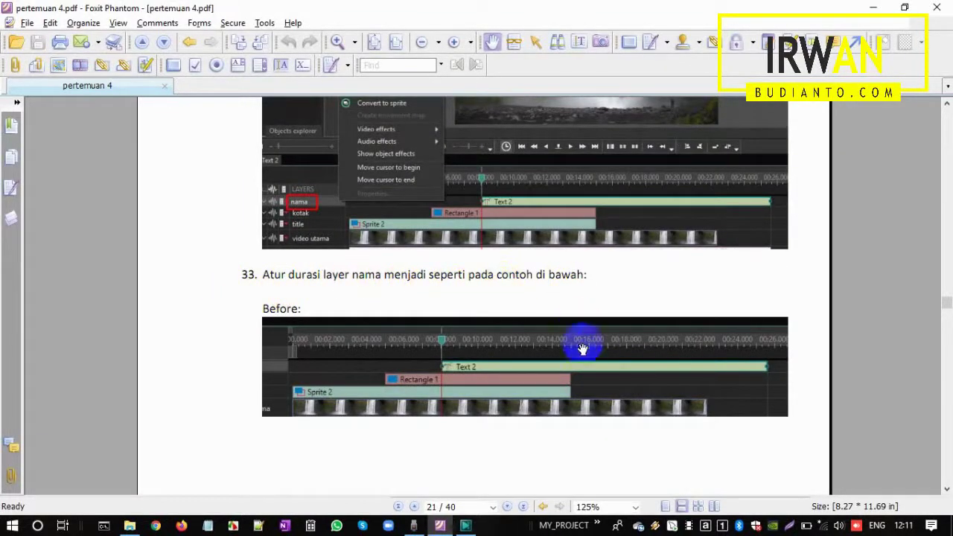
scroll(399, 283, "down", 4)
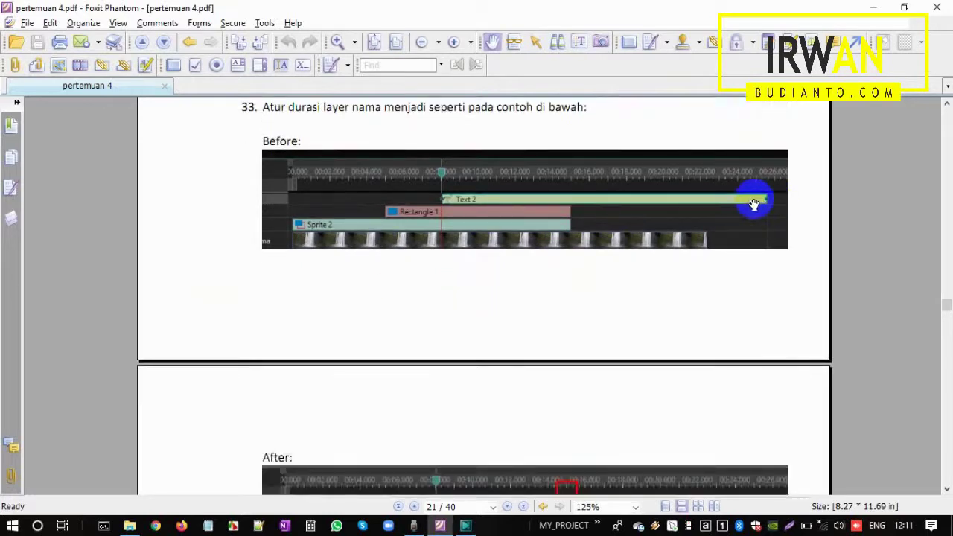
scroll(655, 304, "down", 2)
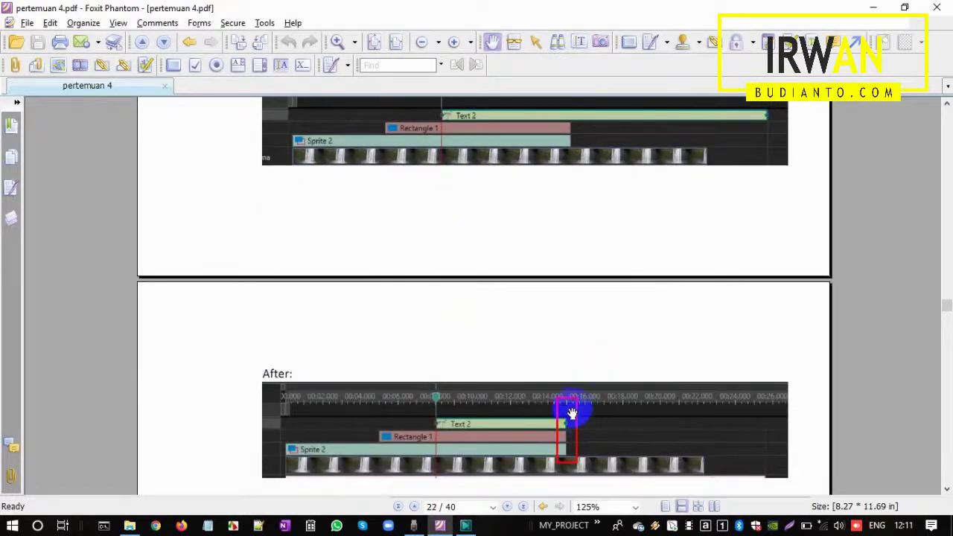
key("alt+Tab")
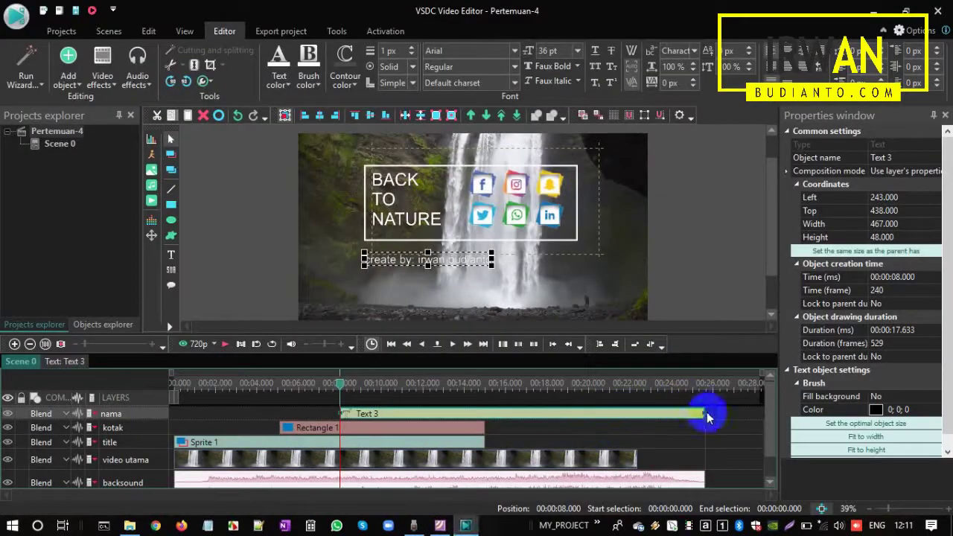
left_click_drag(704, 412, 484, 411)
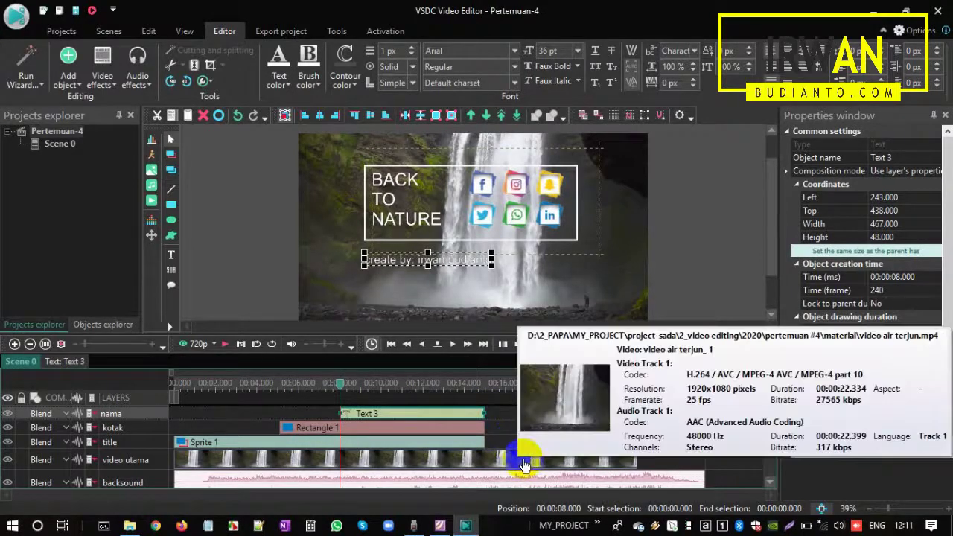
- Check instruction 34 in the PDF guide and apply the Fade In transparency effect to the credit text in VSDC
key("alt+Tab")
scroll(421, 357, "down", 3)
scroll(344, 266, "down", 3)
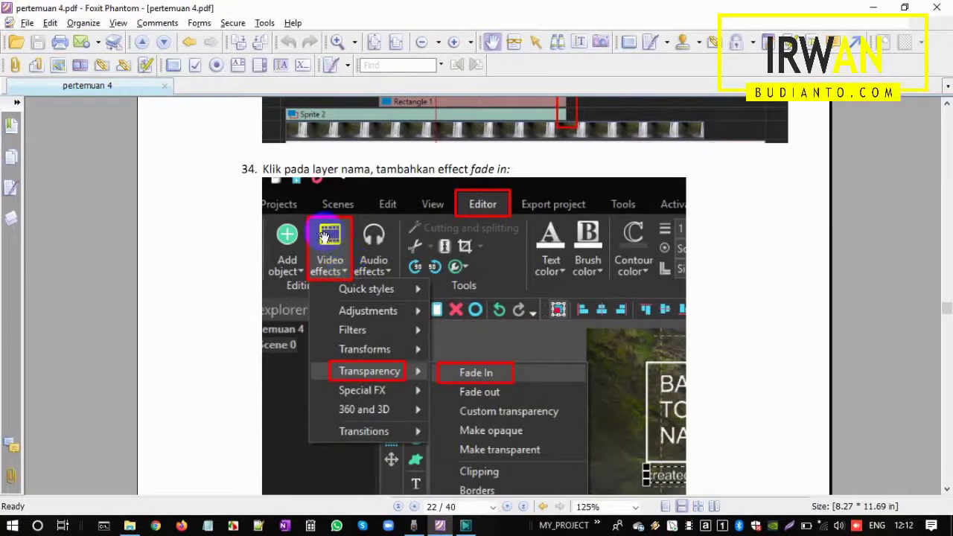
scroll(325, 235, "down", 1)
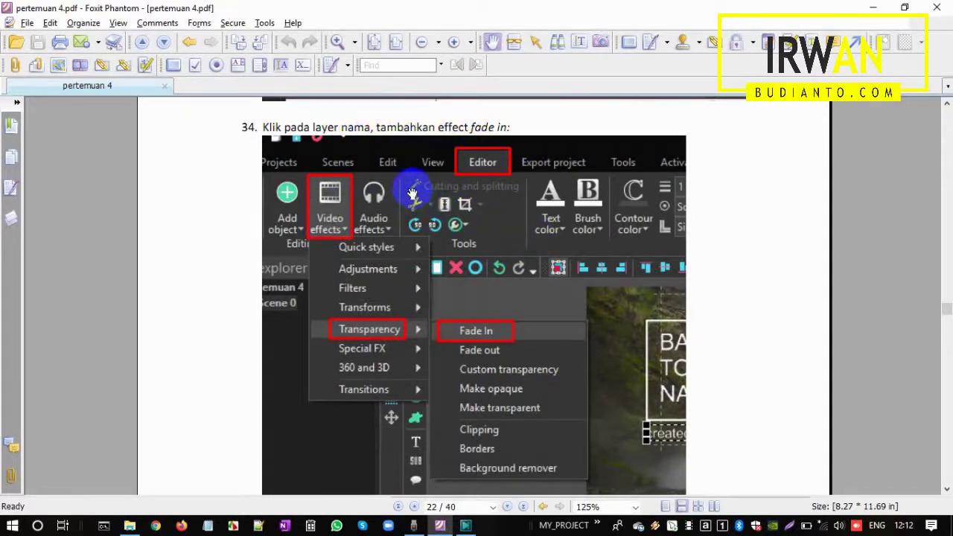
key("alt+Tab")
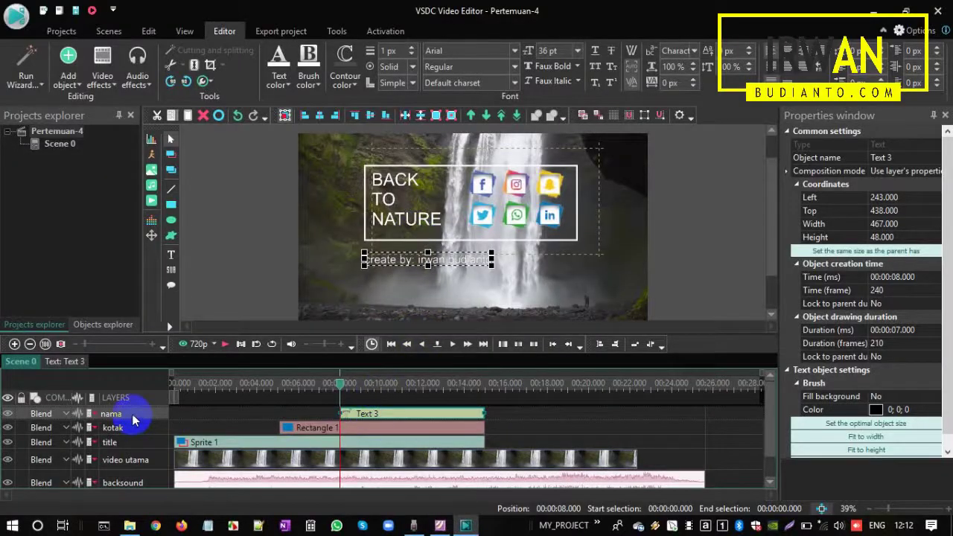
left_click(100, 83)
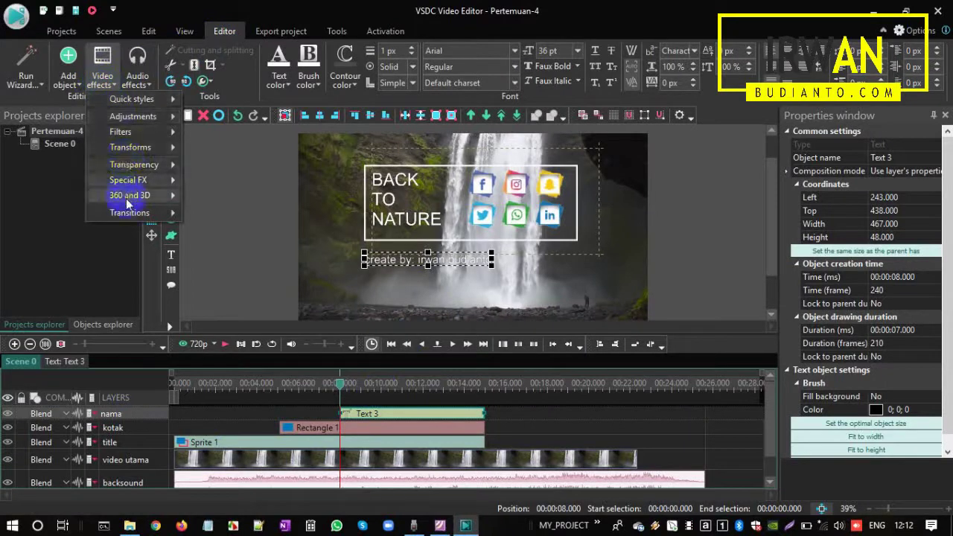
mouse_move(136, 164)
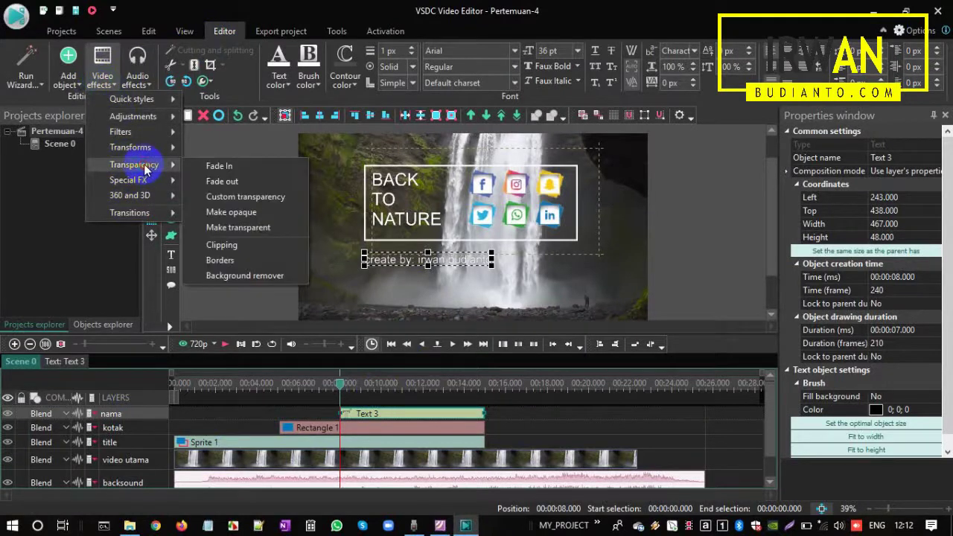
left_click(246, 173)
- Check the guide's position settings and, in VSDC, place the fade-in from scene begin on a new layer with a 00:00:01.000 duration
key("alt+Tab")
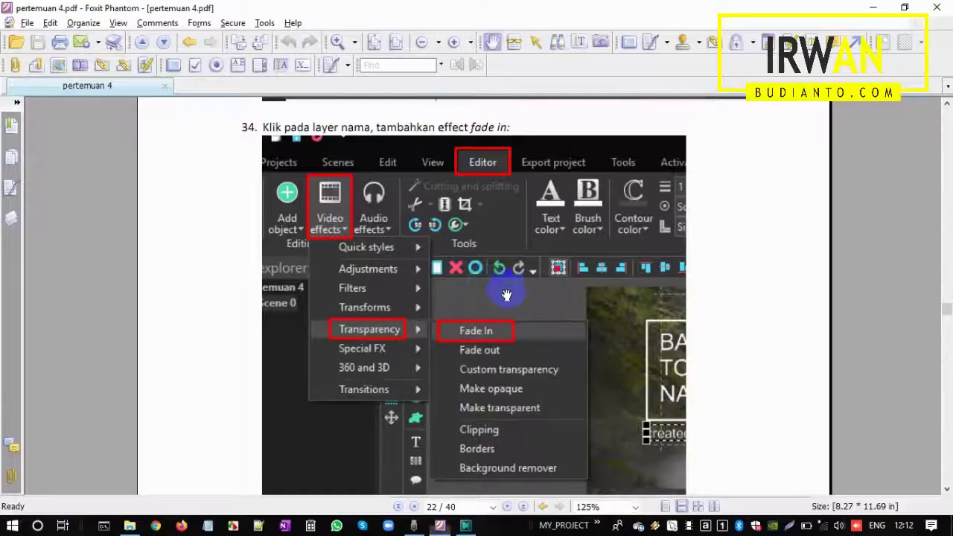
scroll(489, 308, "down", 7)
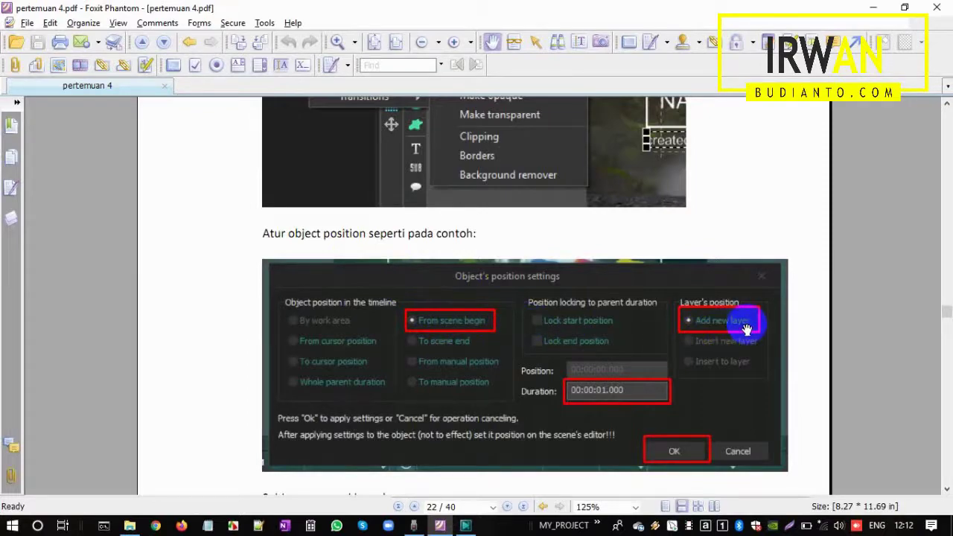
key("alt+Tab")
left_click(413, 218)
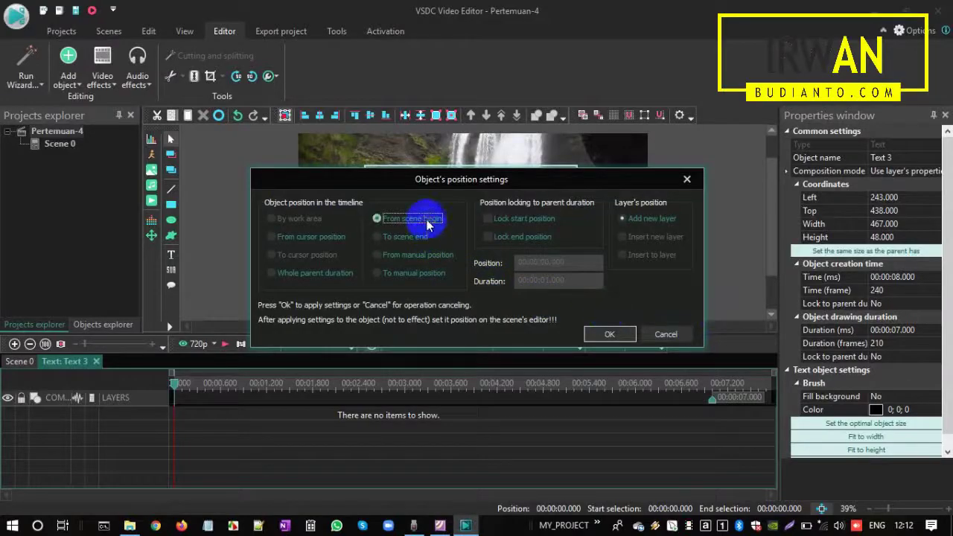
left_click(627, 219)
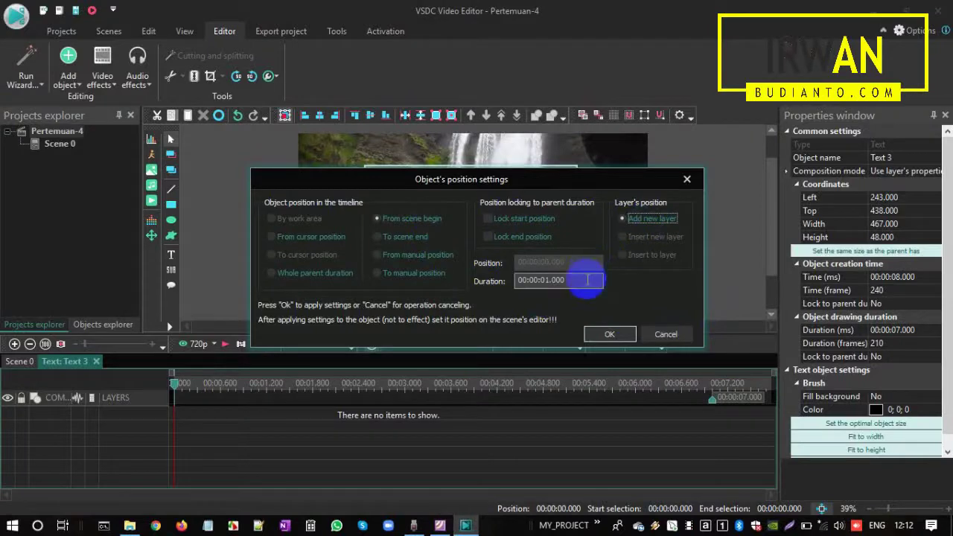
left_click(608, 336)
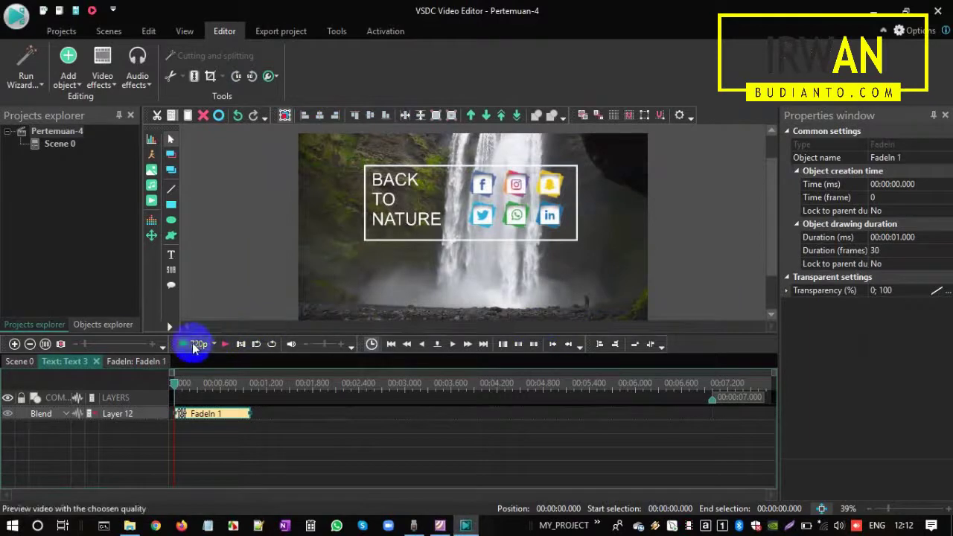
- Check instruction 35 in the PDF guide and return to Scene 0 in VSDC
key("alt+Tab")
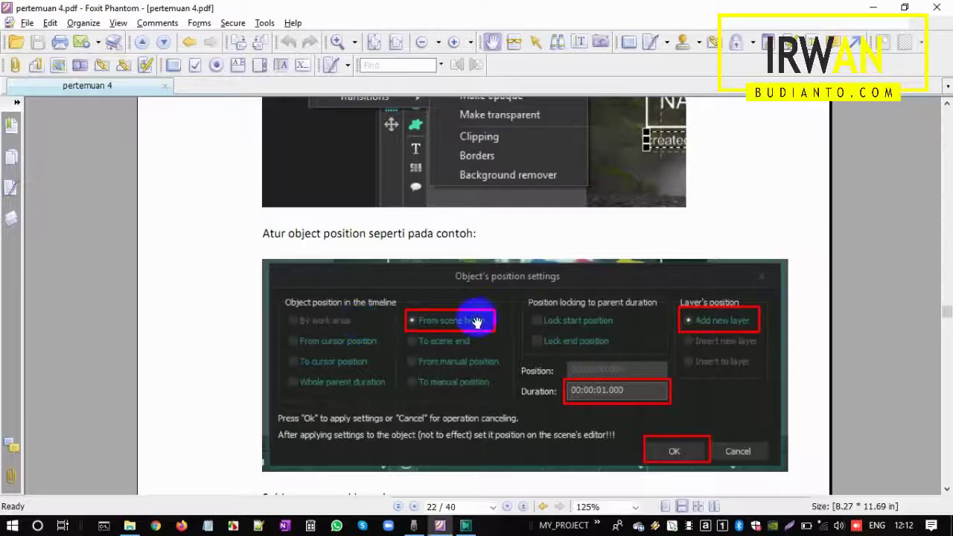
scroll(389, 250, "down", 8)
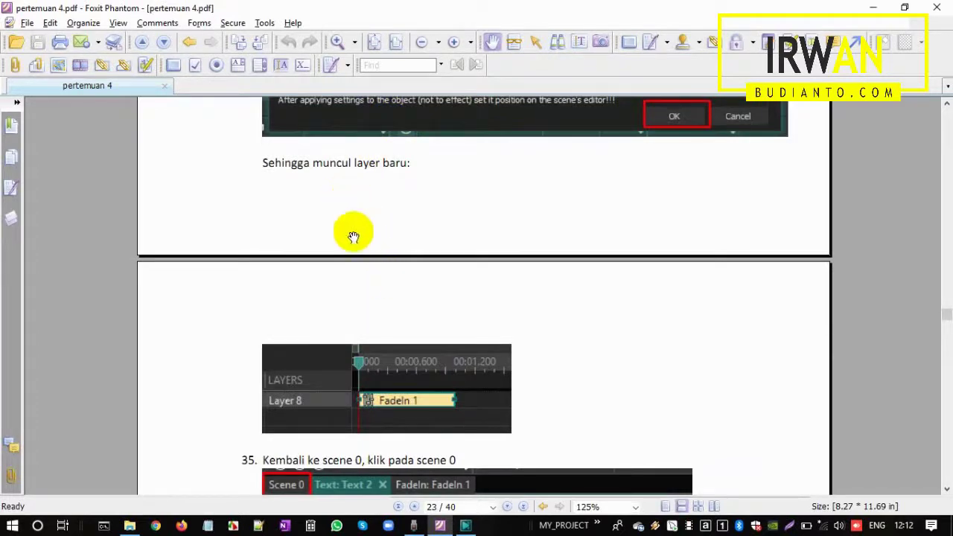
scroll(325, 347, "down", 2)
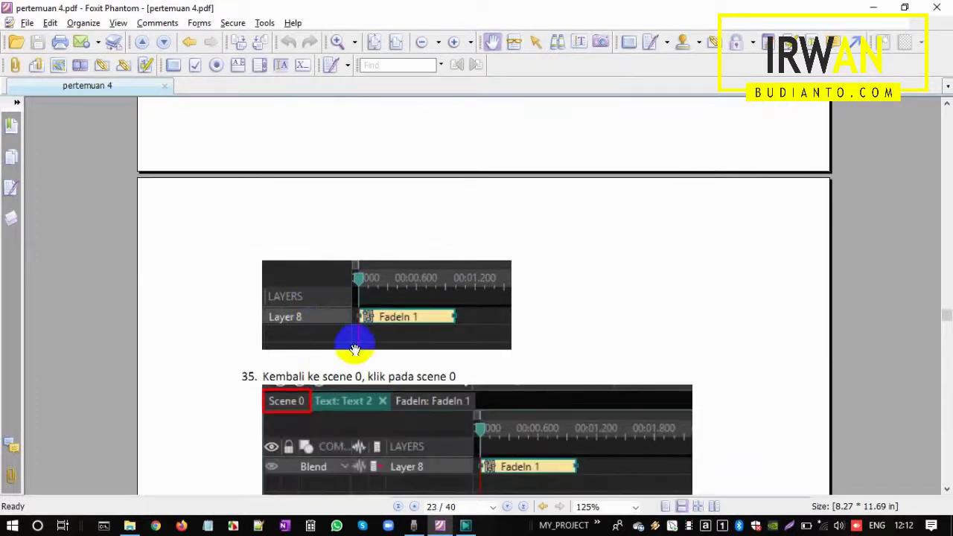
key("alt+Tab")
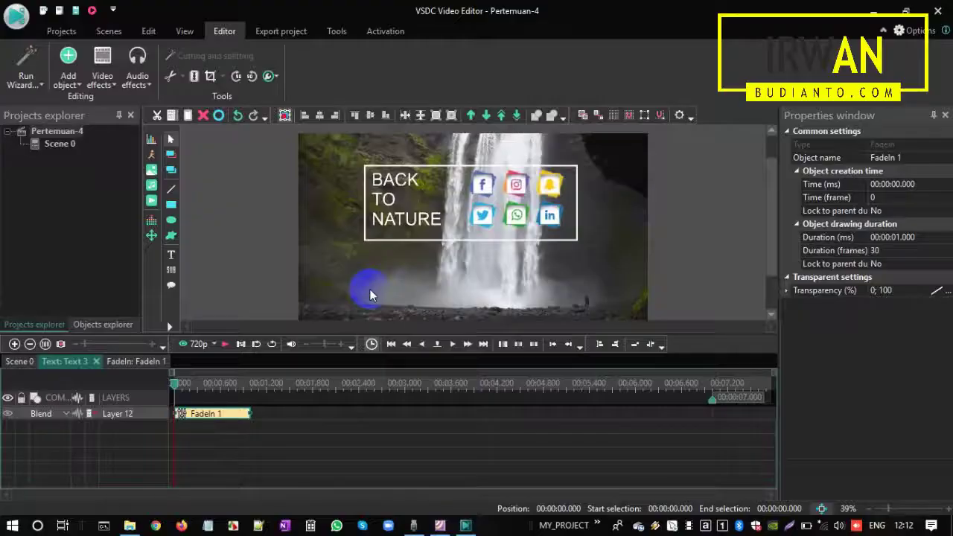
left_click(17, 362)
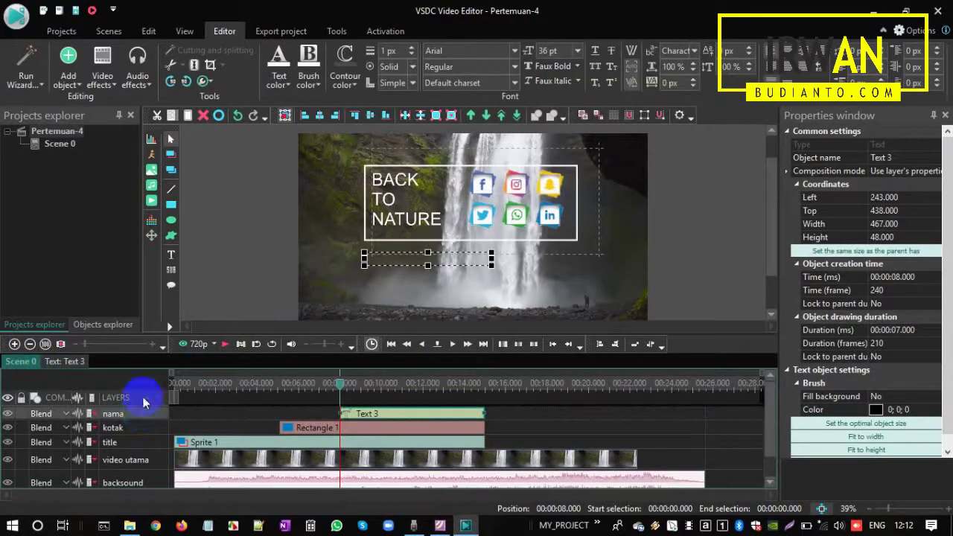
- Check instruction 36 in the PDF guide and place VSDC's timeline cursor at about 16 seconds
key("alt+Tab")
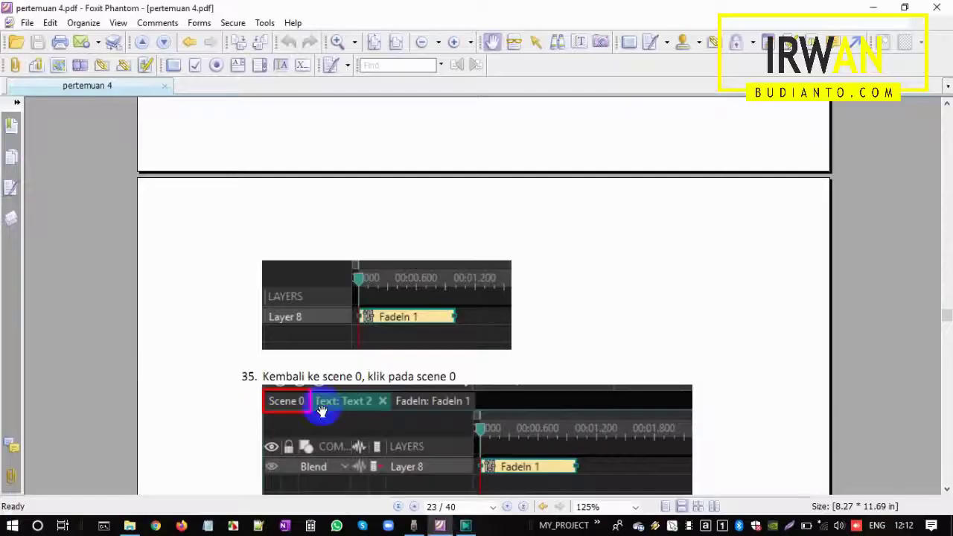
scroll(340, 404, "down", 5)
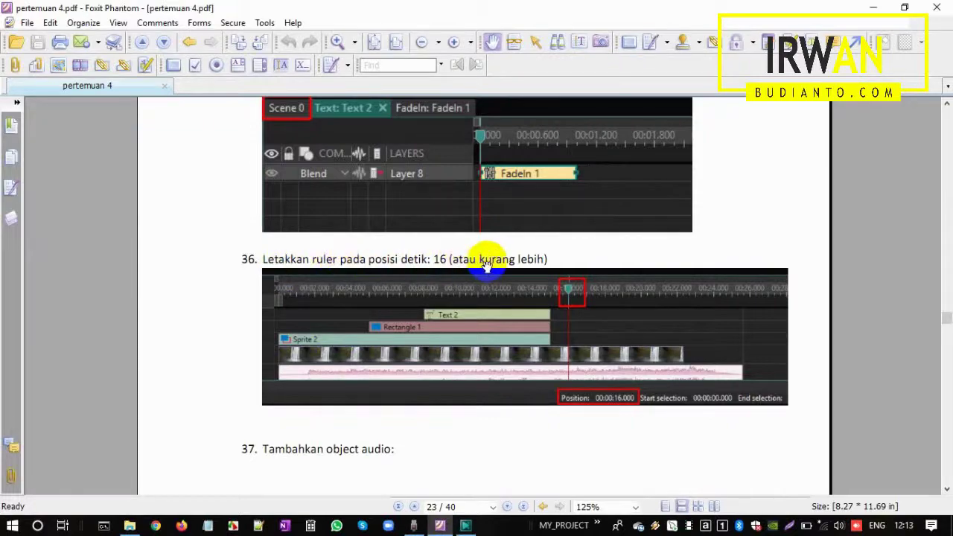
key("alt+Tab")
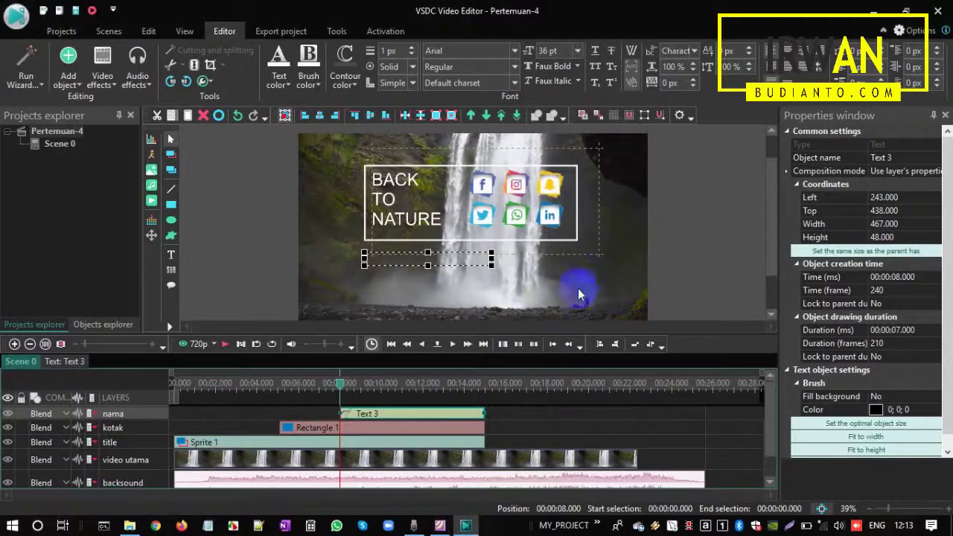
left_click(504, 382)
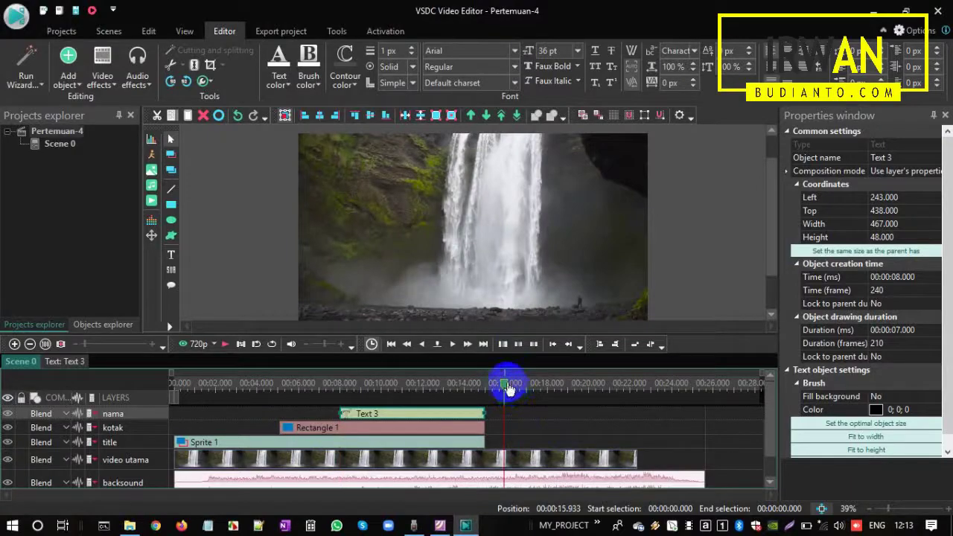
- Switch to the PDF guide and read instruction 37 for how to add the audio object and which file to use
key("alt+Tab")
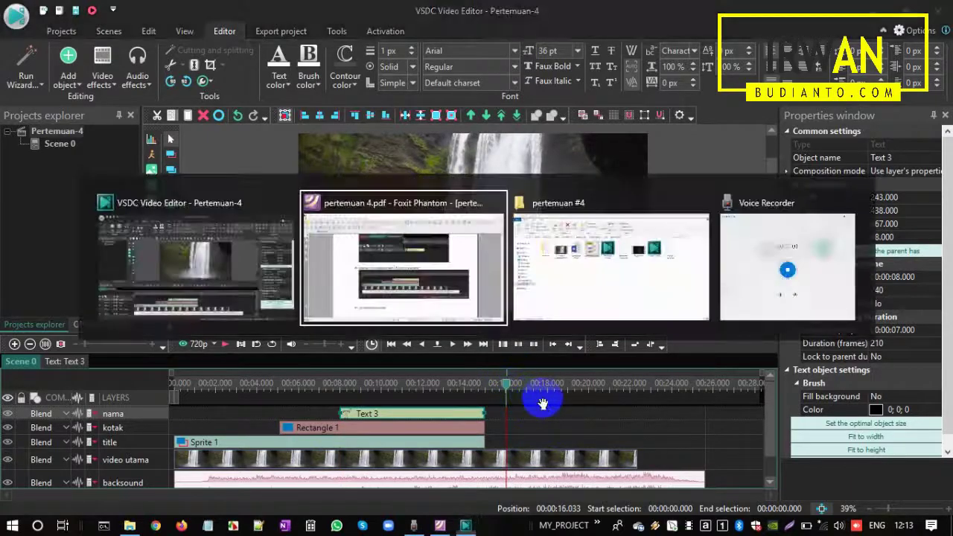
scroll(307, 388, "down", 1)
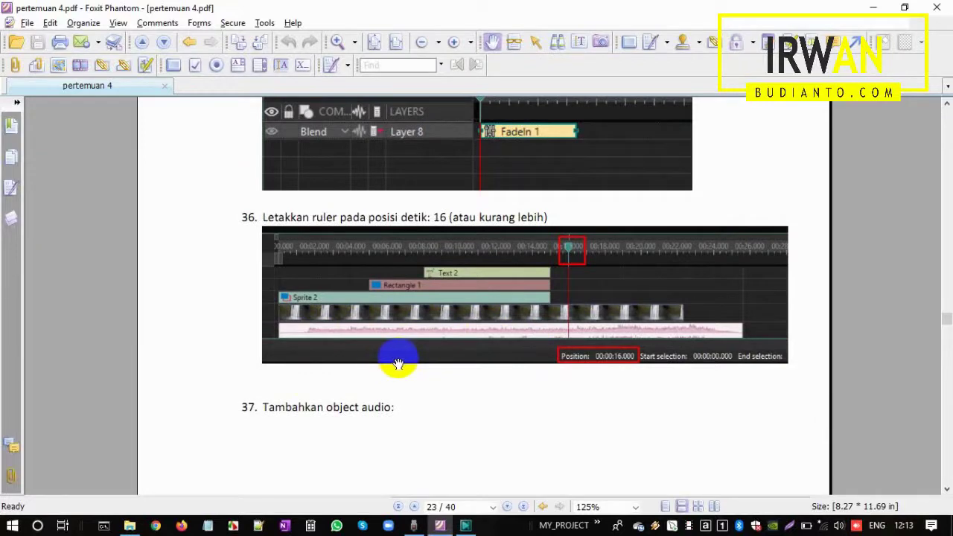
key("alt+Tab")
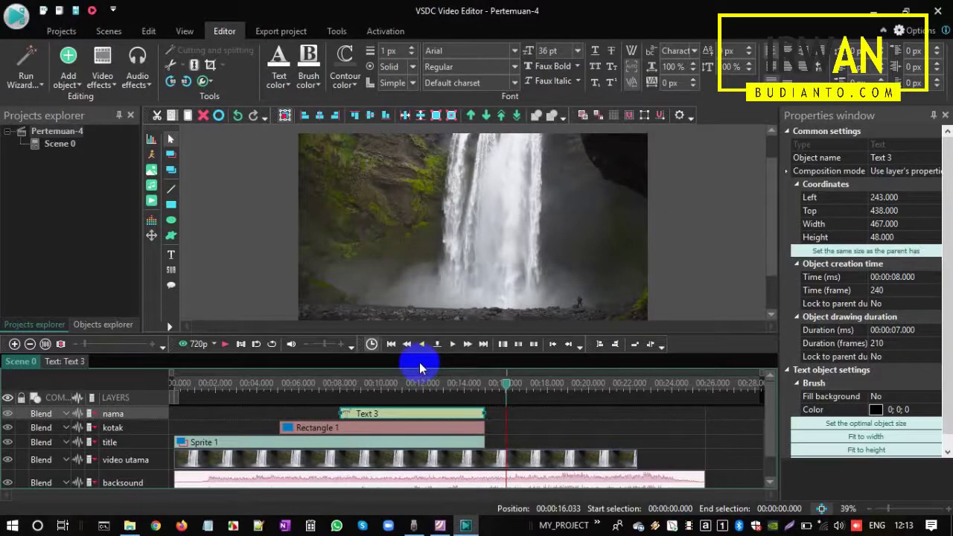
key("alt+Tab")
scroll(418, 366, "down", 12)
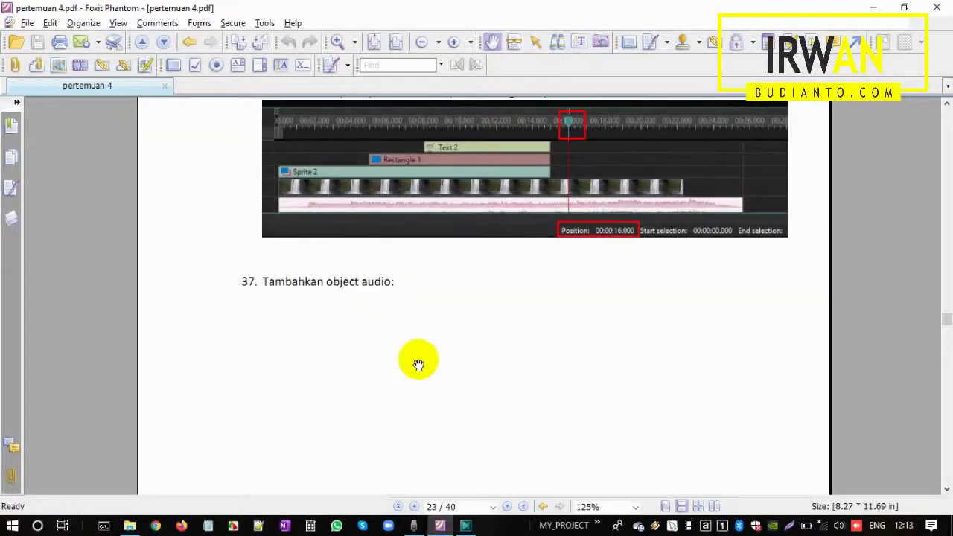
scroll(412, 335, "down", 5)
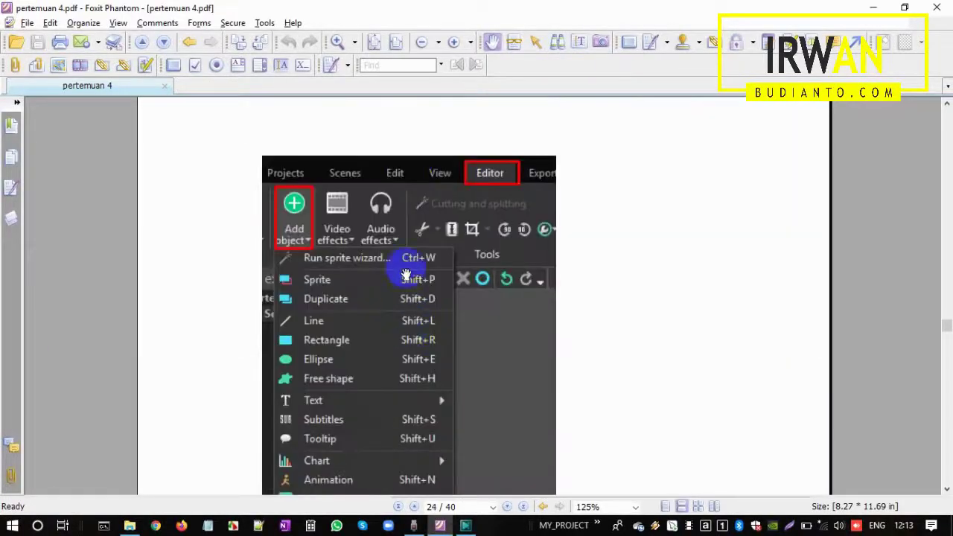
scroll(327, 246, "down", 3)
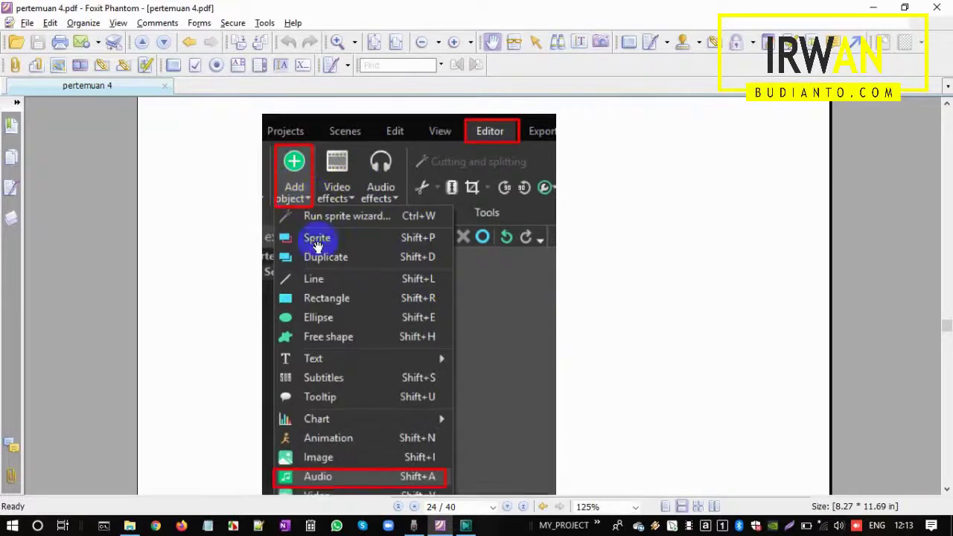
scroll(349, 393, "down", 3)
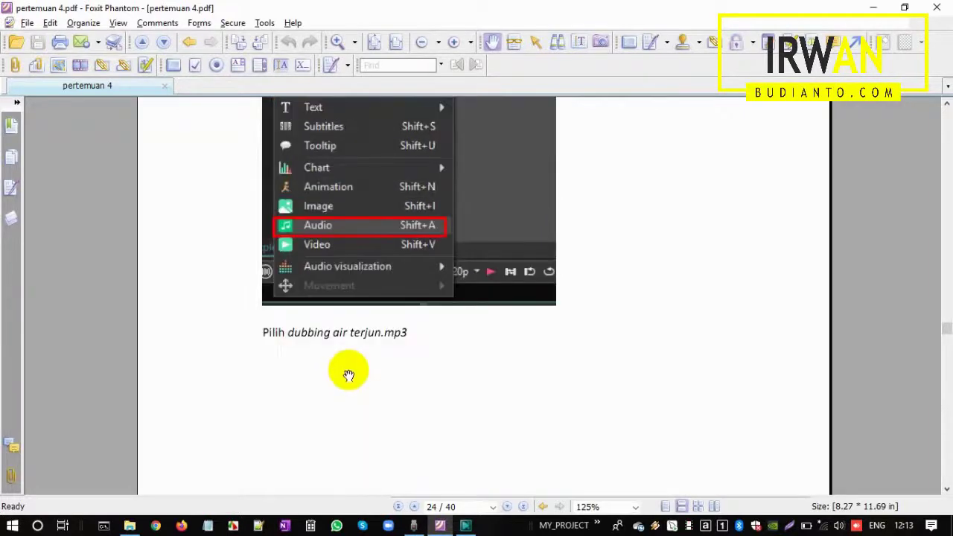
- Switch to VSDC and add the file dubbing air tejun.mp3 as an audio object
key("alt+Tab")
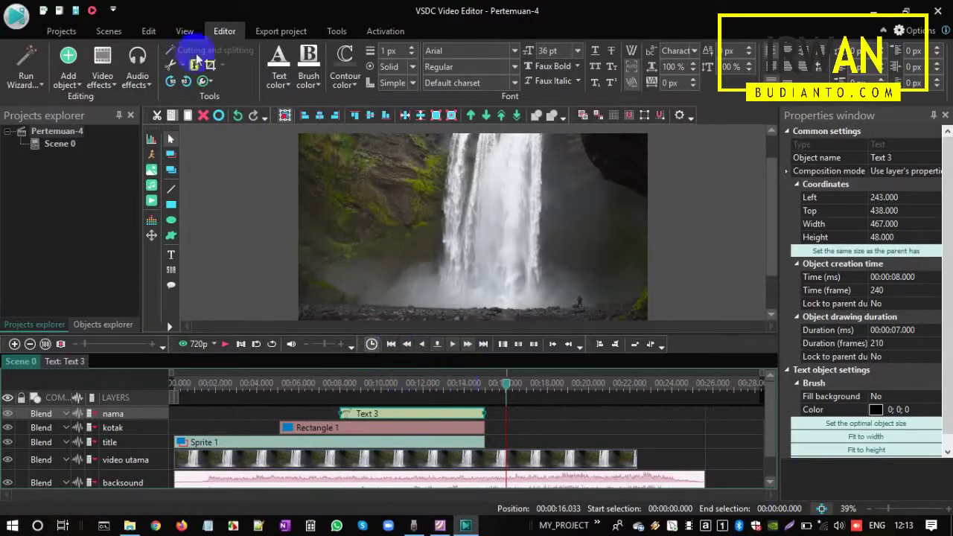
left_click(69, 81)
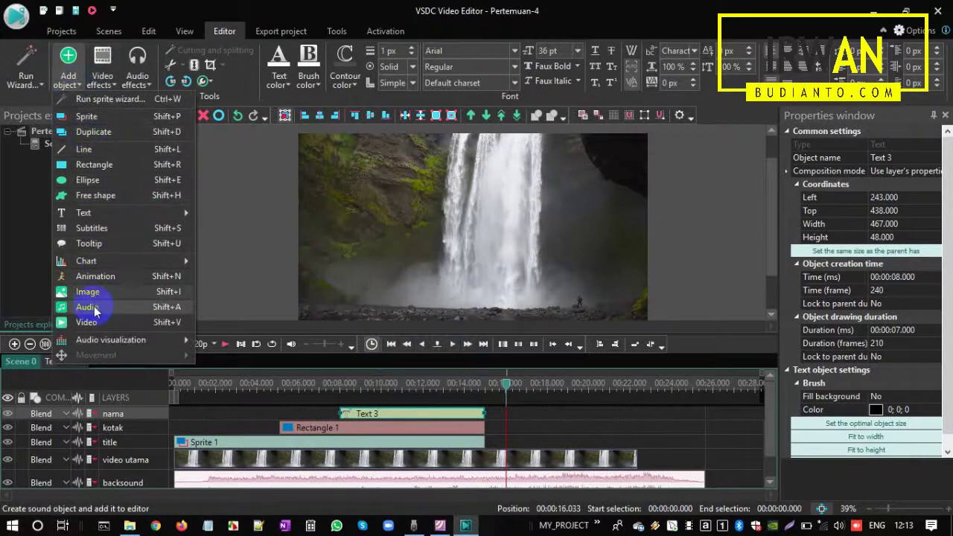
left_click(138, 313)
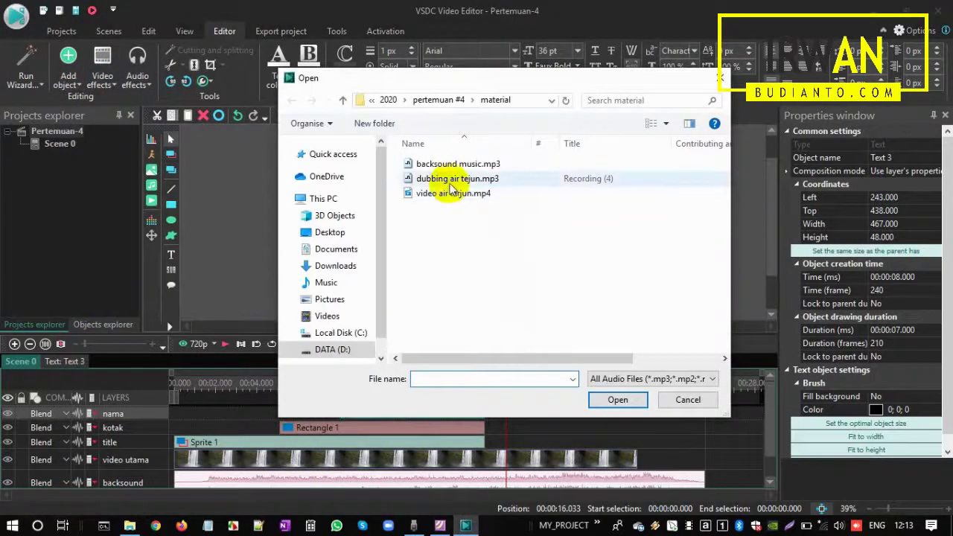
left_click(453, 180)
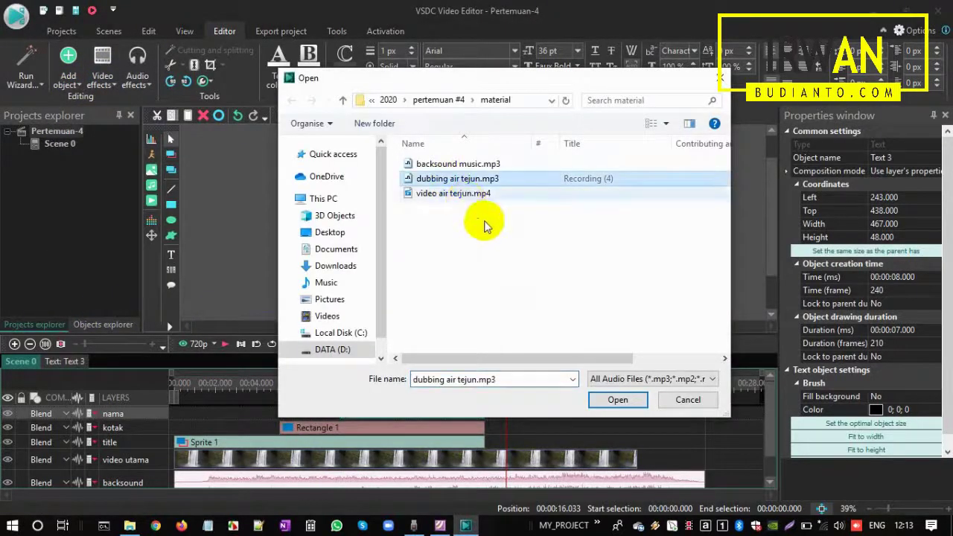
left_click(616, 400)
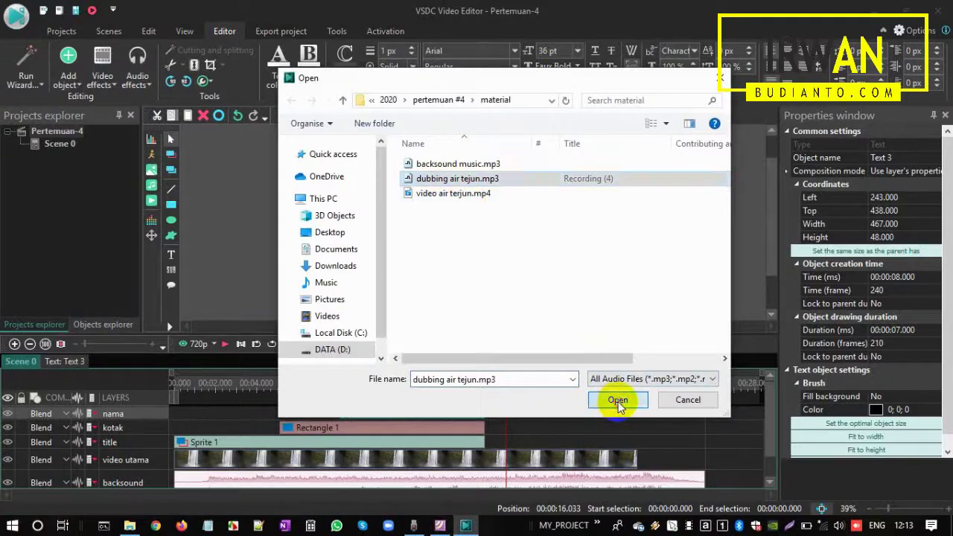
- Check the guide's position settings and, in VSDC, place the dubbing audio from the cursor position on an added new layer
key("alt+Tab")
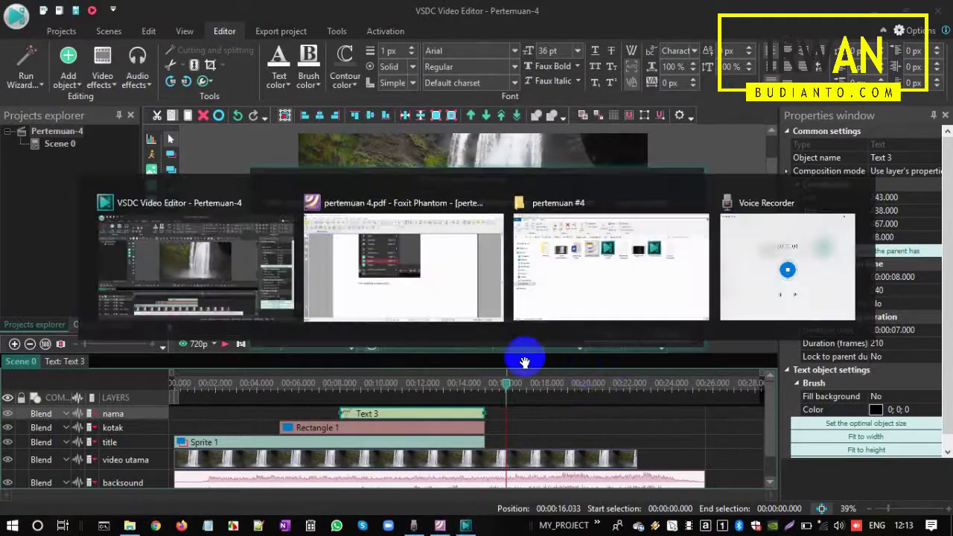
scroll(340, 314, "down", 10)
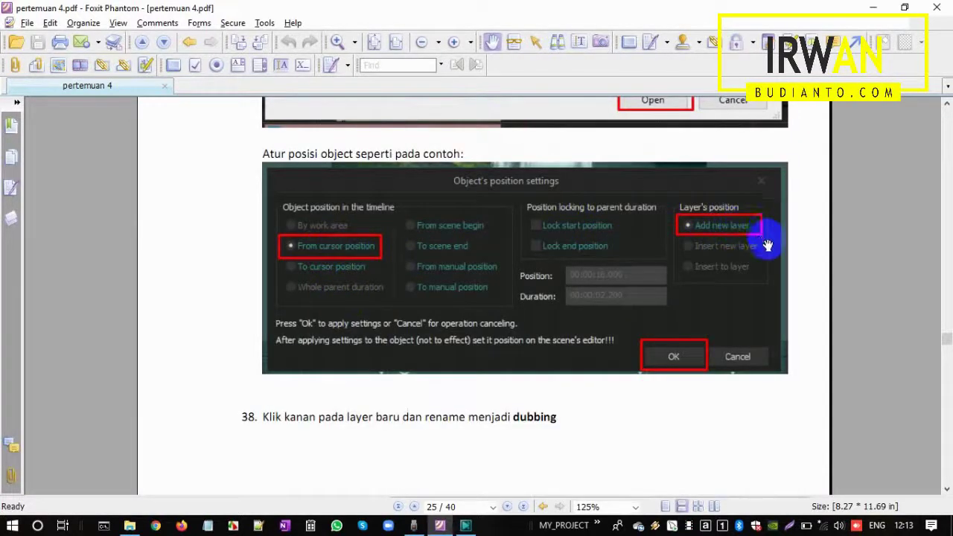
key("alt+Tab")
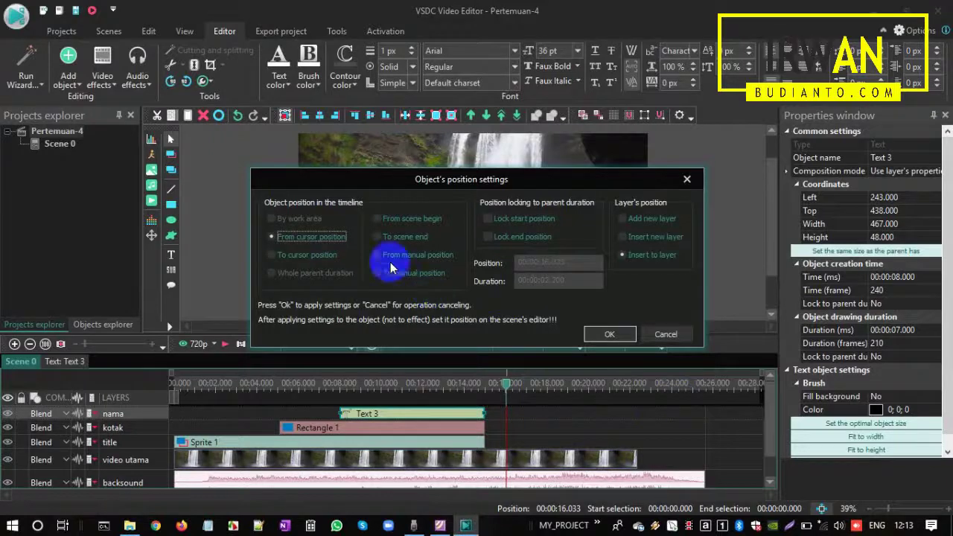
left_click(649, 218)
left_click(609, 334)
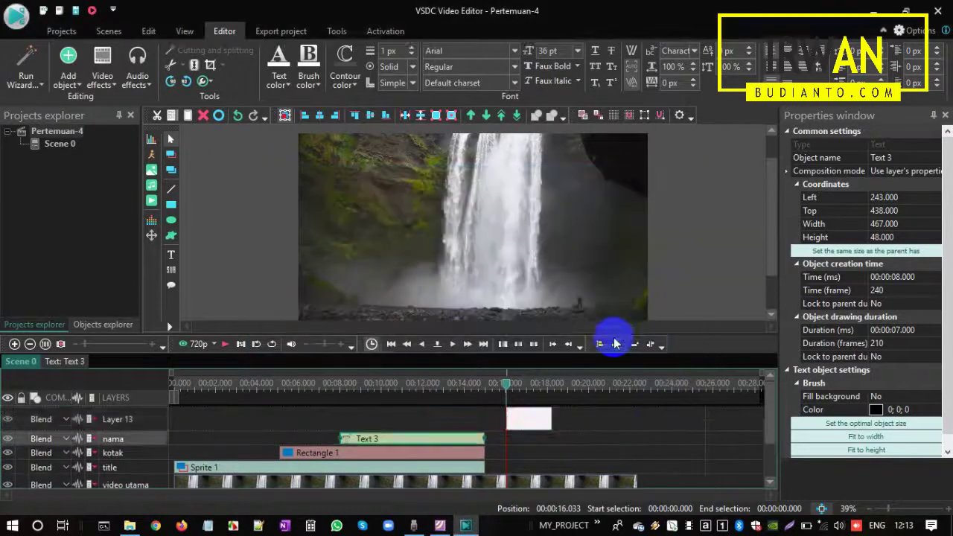
- Check instruction 38 in the PDF guide and rename the new audio layer in VSDC as dubbing
key("alt+Tab")
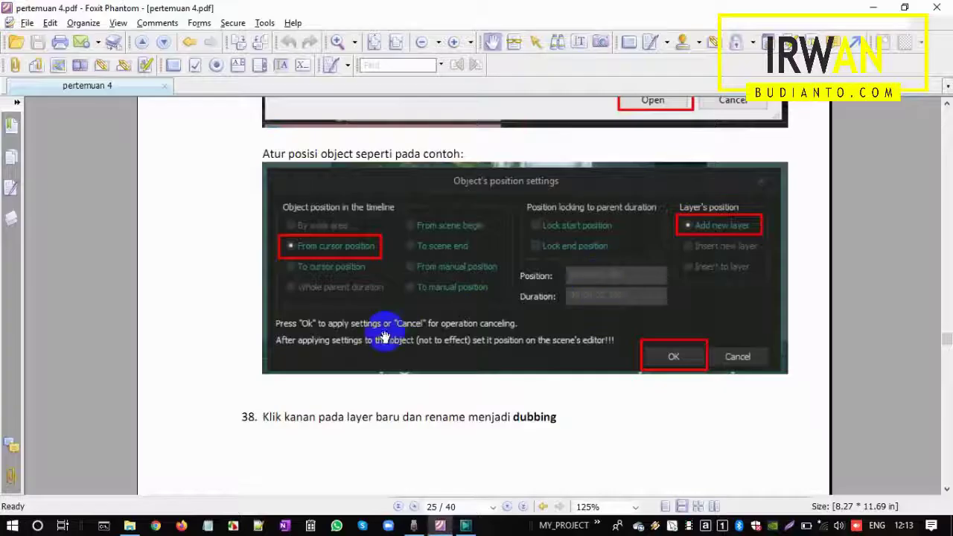
scroll(387, 341, "down", 4)
scroll(387, 341, "down", 4)
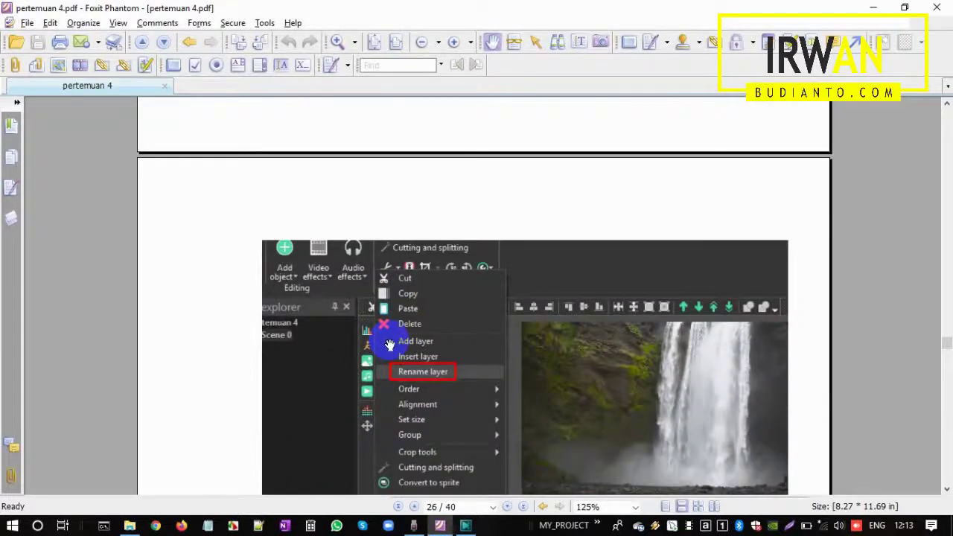
scroll(393, 350, "down", 3)
scroll(379, 324, "down", 2)
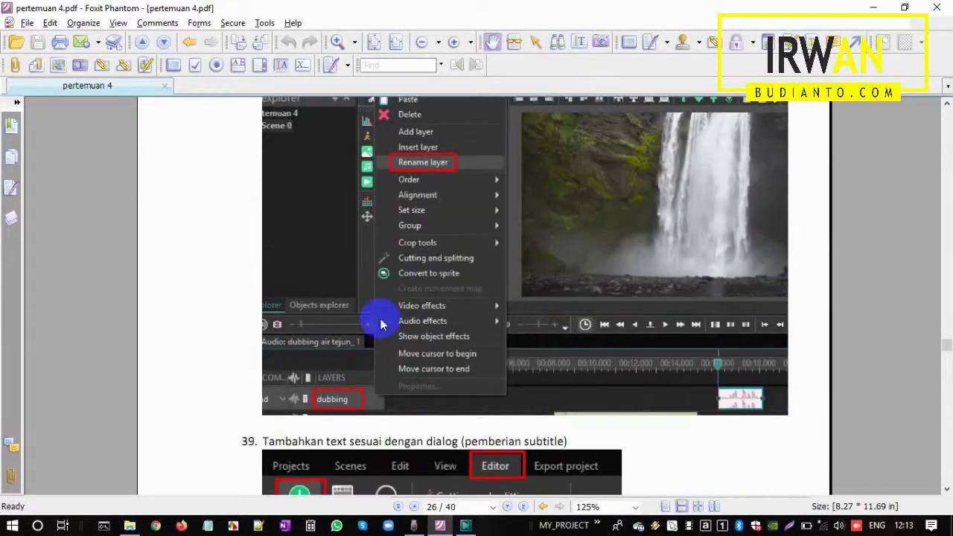
key("alt+Tab")
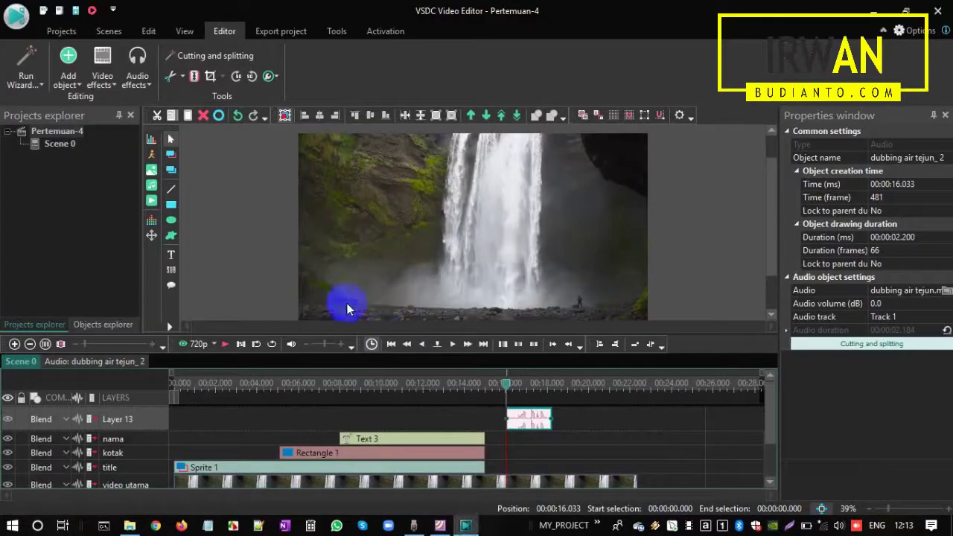
right_click(134, 422)
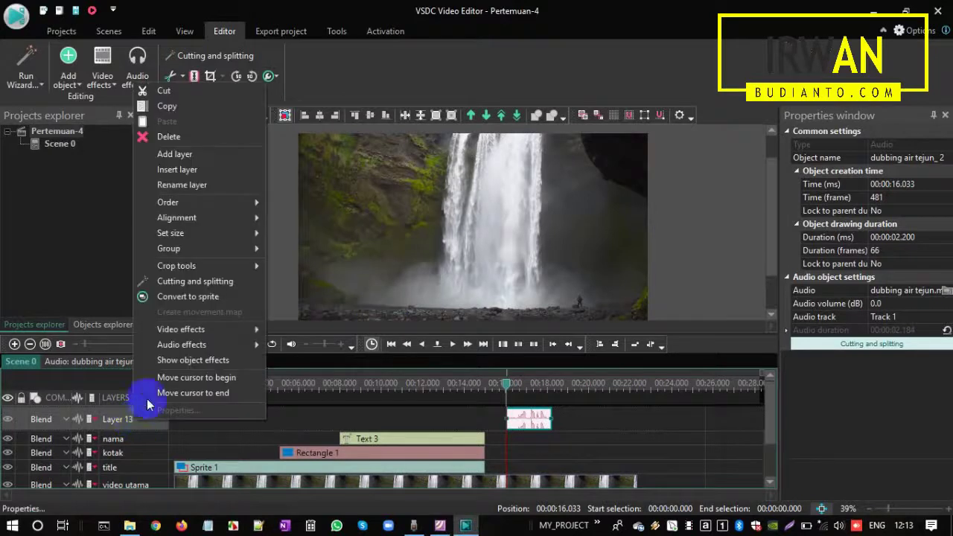
left_click(197, 185)
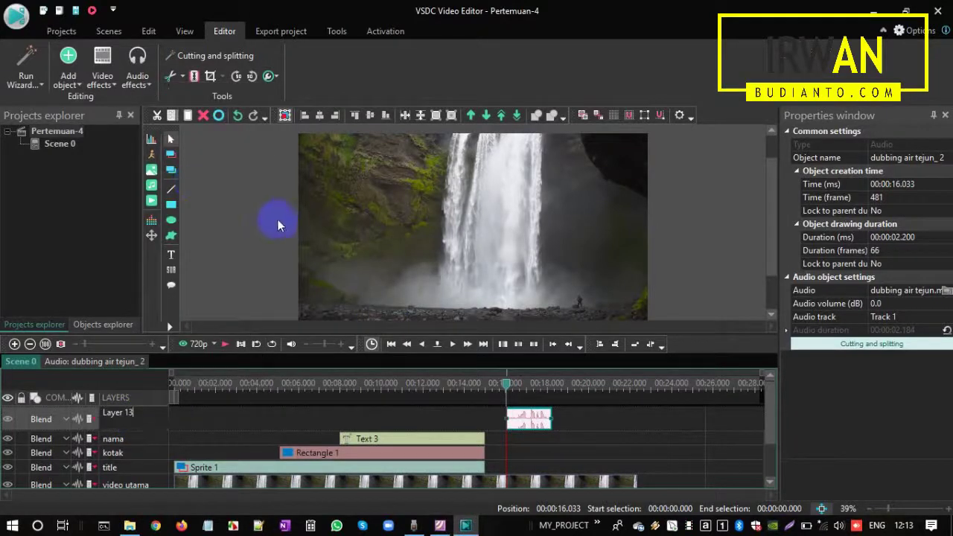
type("dubbing")
left_click(66, 415)
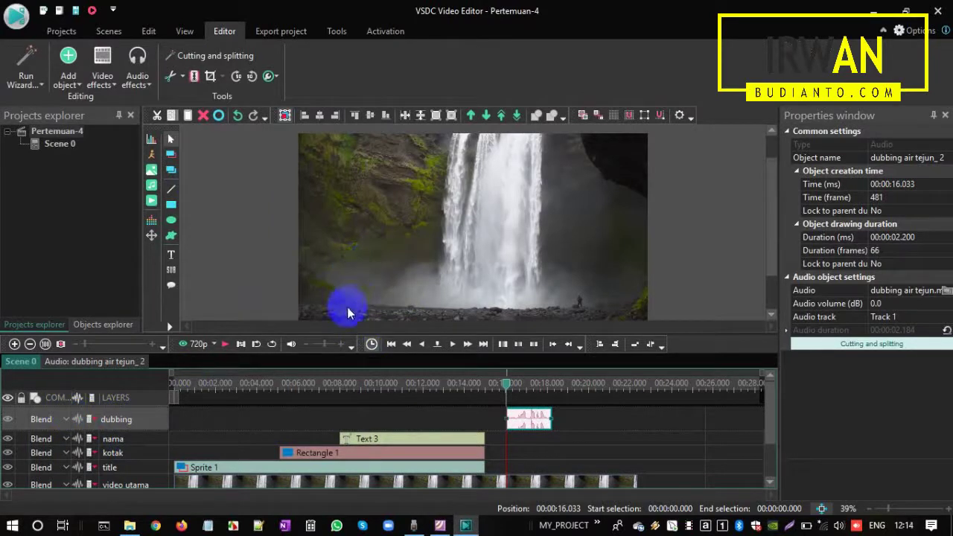
- Check instruction 39 in the PDF guide and, in VSDC, add a text object from the cursor position on an inserted new layer, lasting 00:00:09.600
key("alt+Tab")
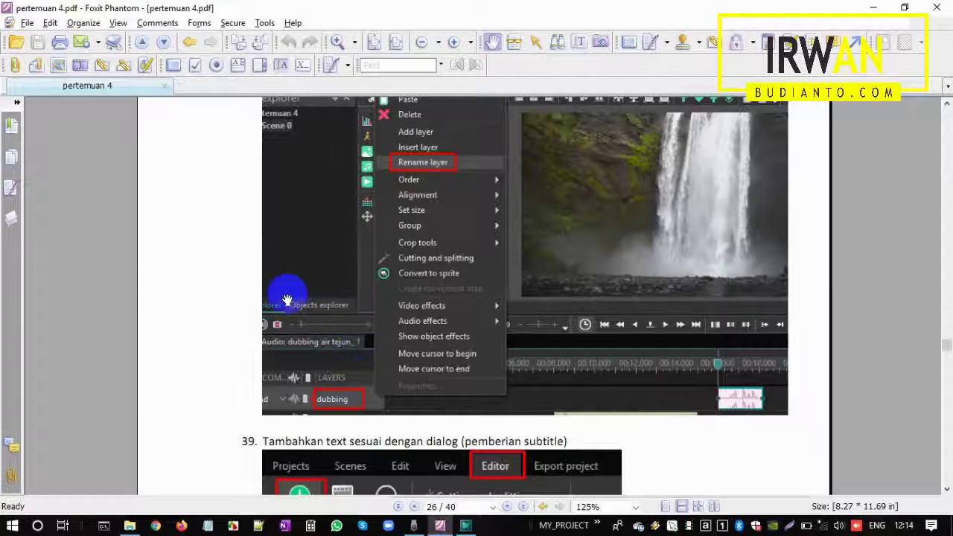
scroll(341, 311, "down", 3)
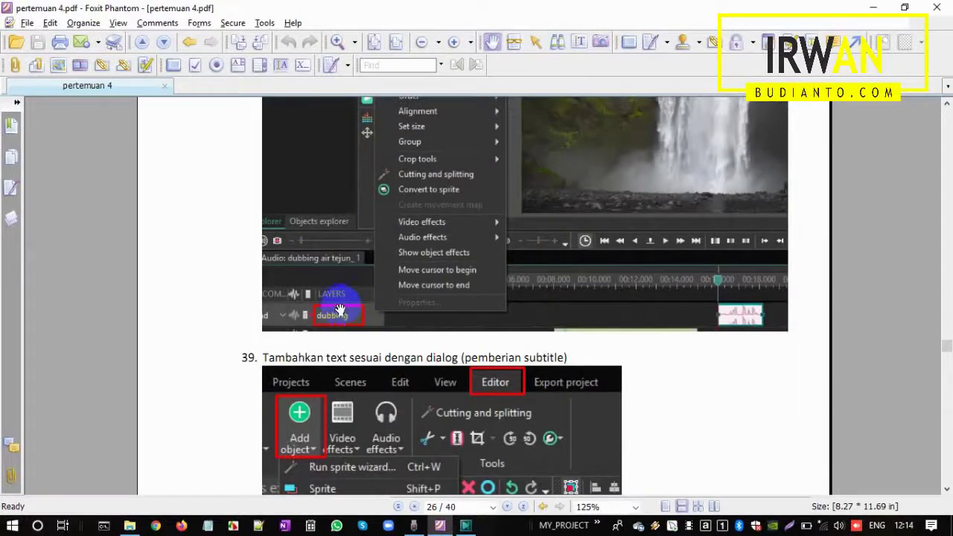
scroll(339, 309, "down", 3)
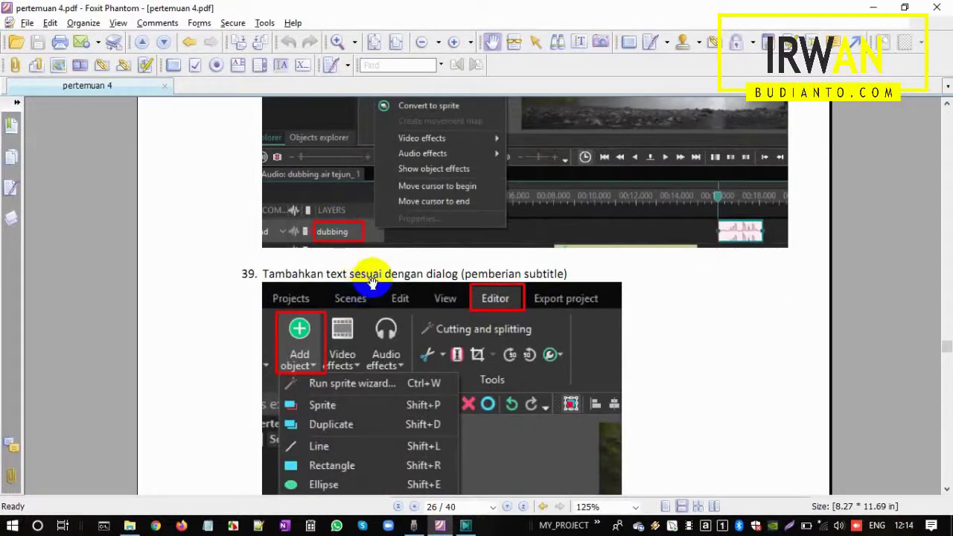
scroll(452, 273, "down", 3)
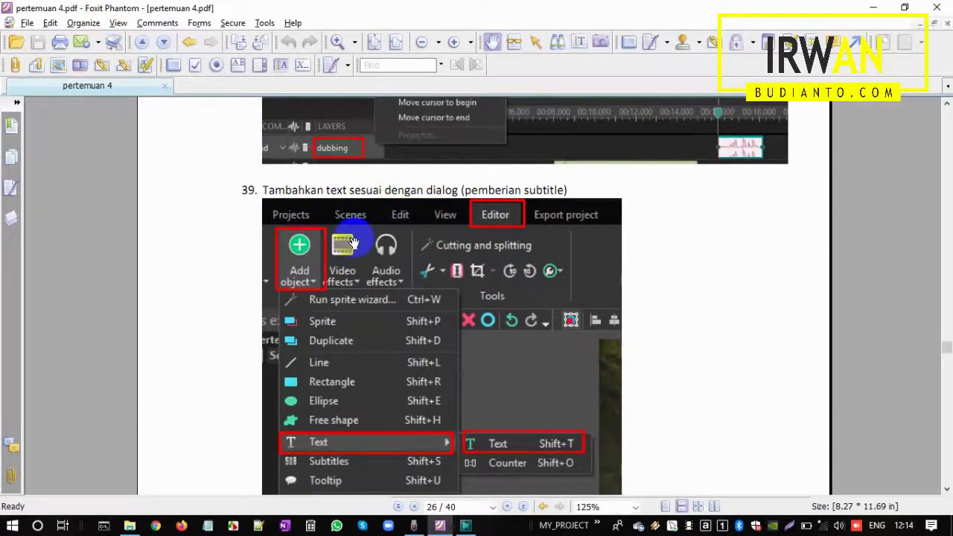
key("alt+Tab")
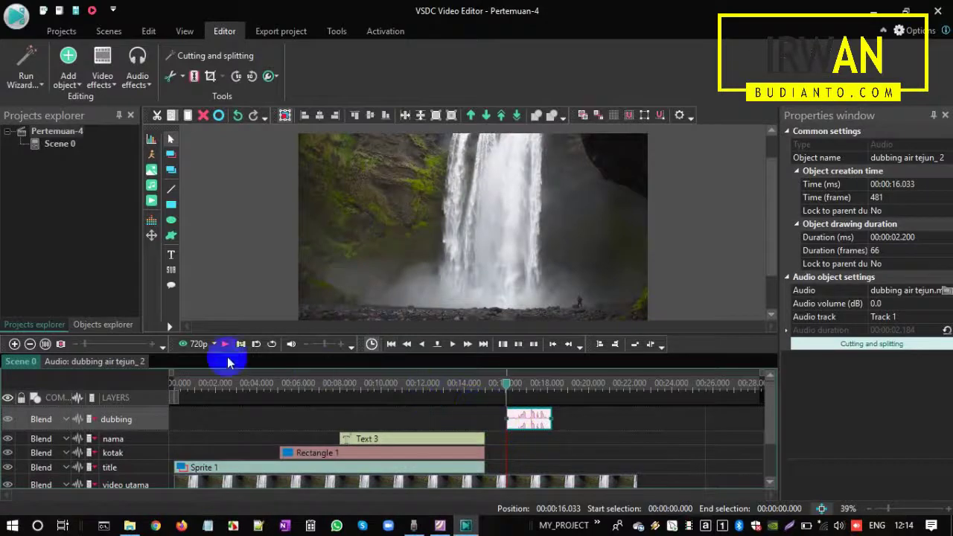
left_click(80, 91)
mouse_move(134, 213)
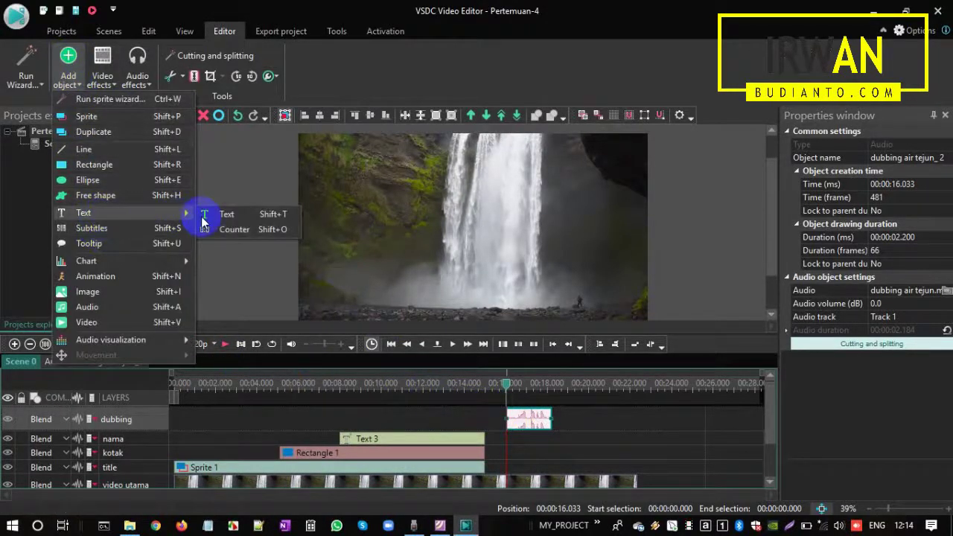
left_click(237, 218)
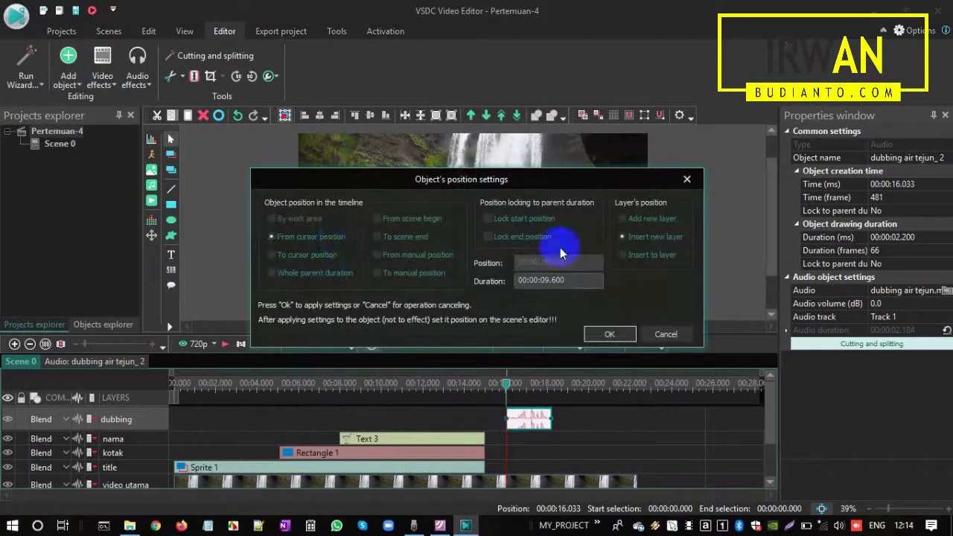
left_click(616, 332)
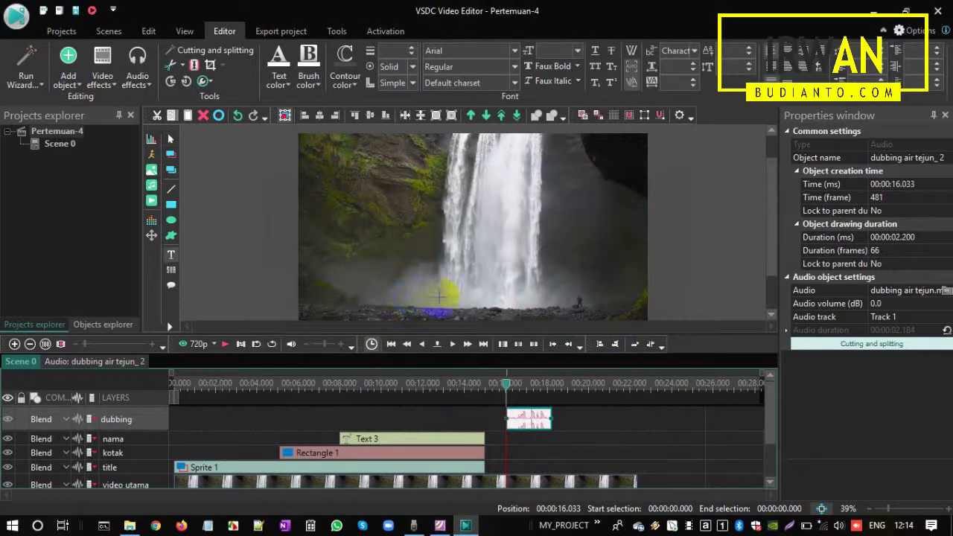
- Place the text near the lower edge of the video frame and write the subtitle "ini adalah air terjun"
left_click(407, 294)
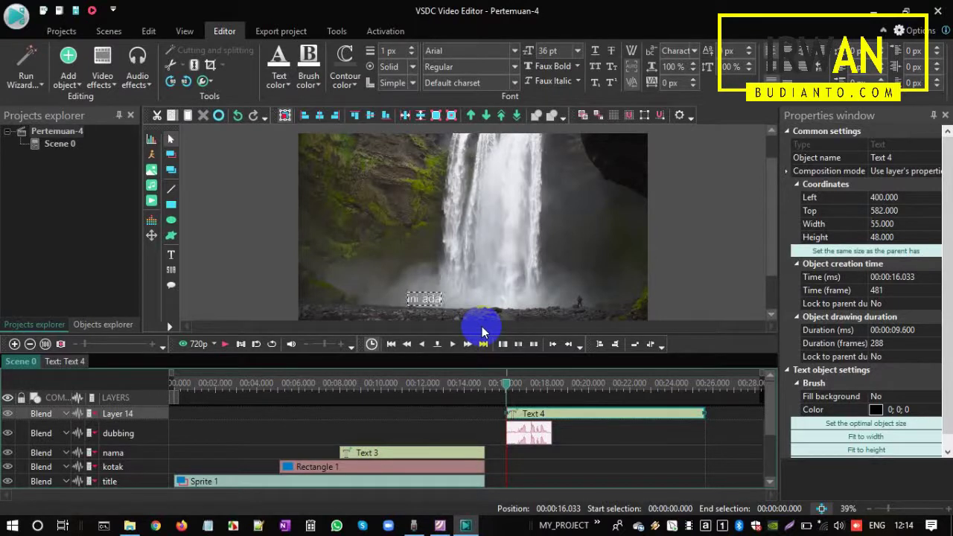
type("ah ak")
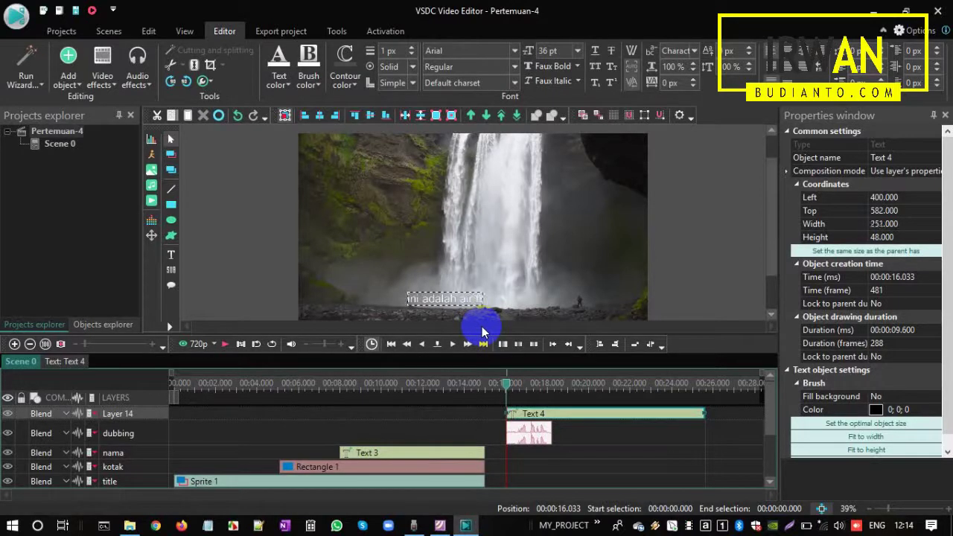
left_click(256, 280)
- Check instruction 40 in the PDF guide and, in VSDC, color the subtitle text yellow with a black brush background
key("alt+Tab")
scroll(363, 320, "down", 15)
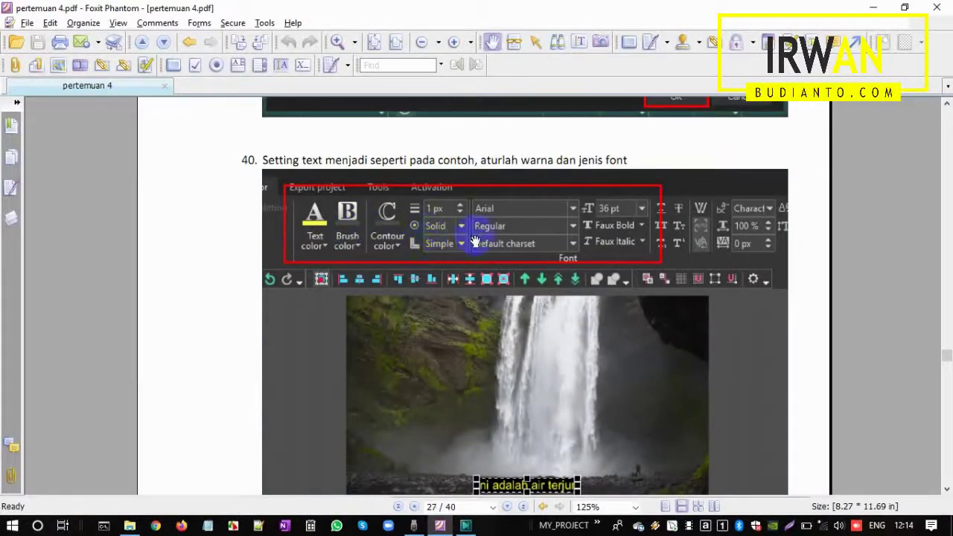
scroll(476, 297, "down", 2)
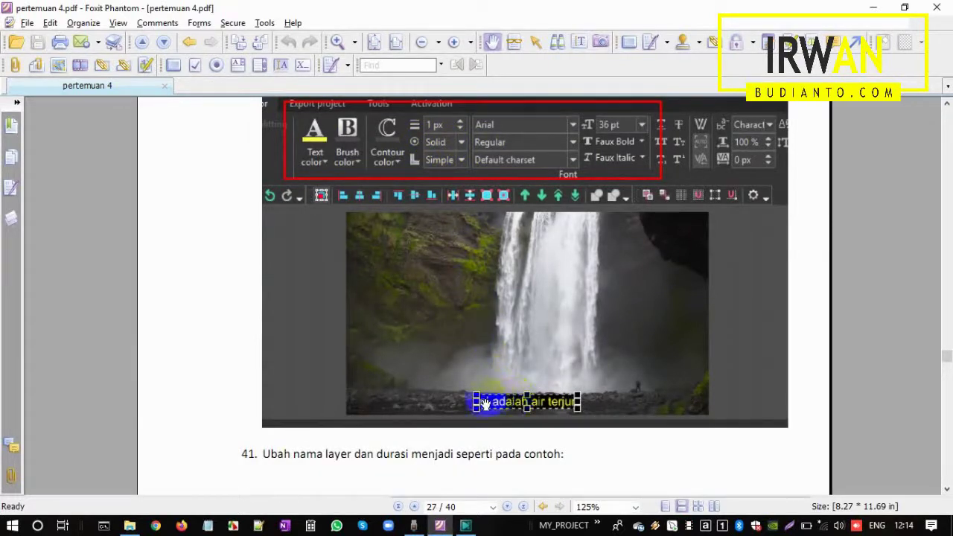
key("alt+Tab")
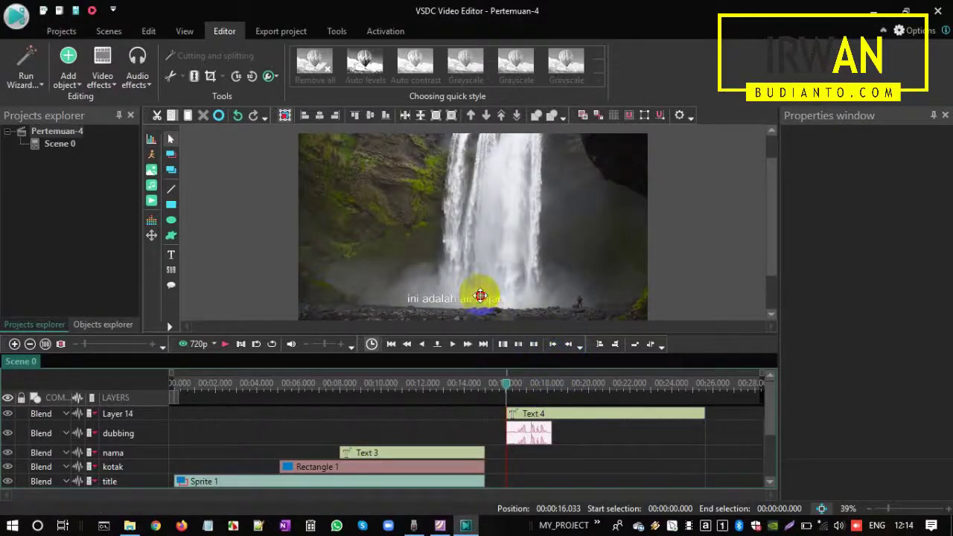
left_click(480, 296)
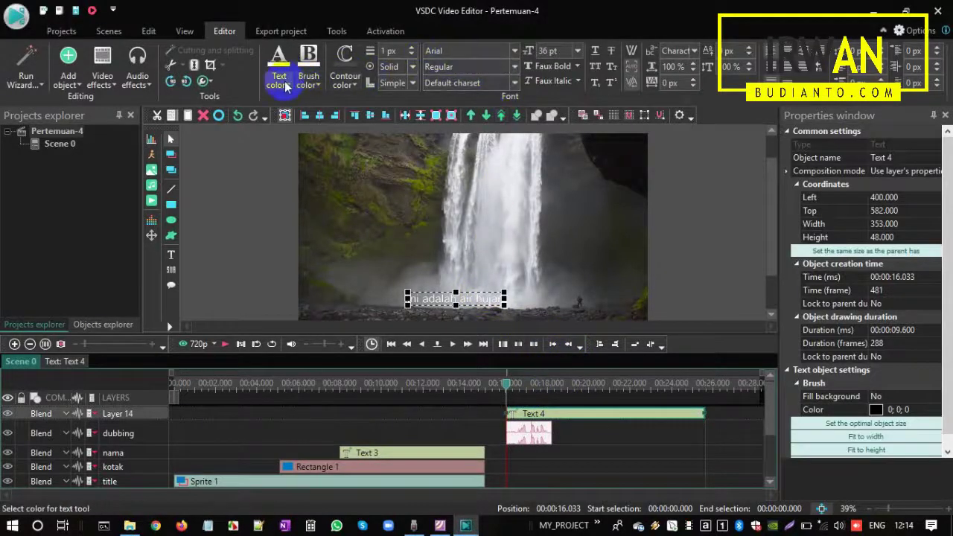
left_click(430, 299)
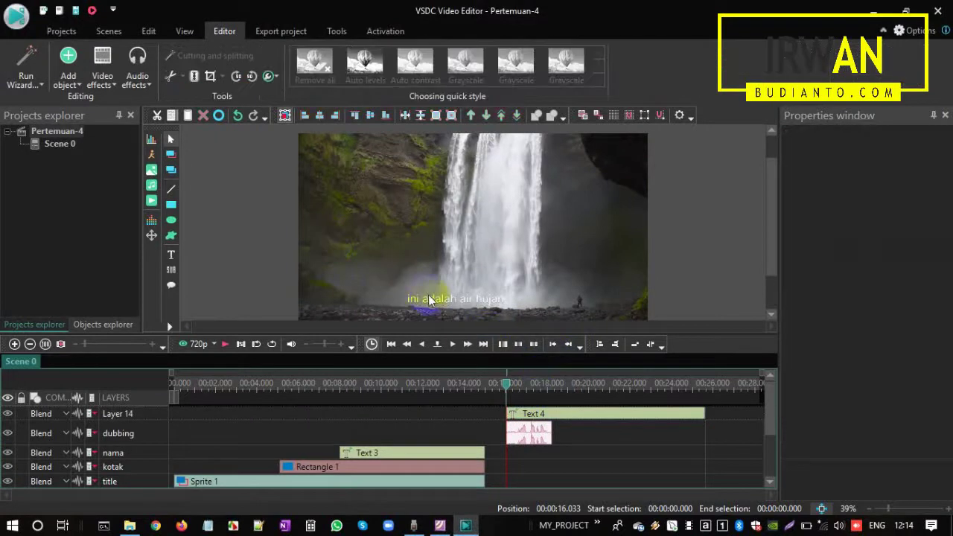
left_click(433, 301)
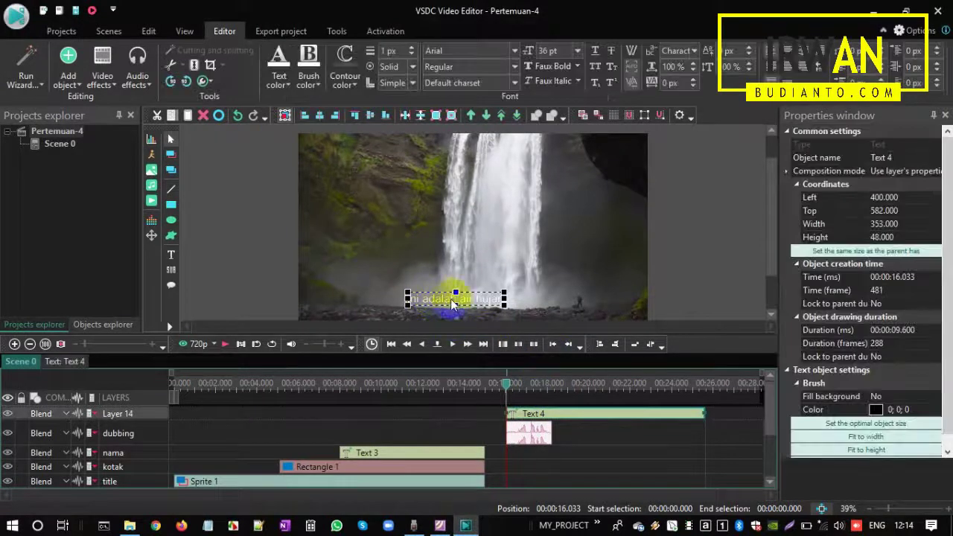
left_click(278, 78)
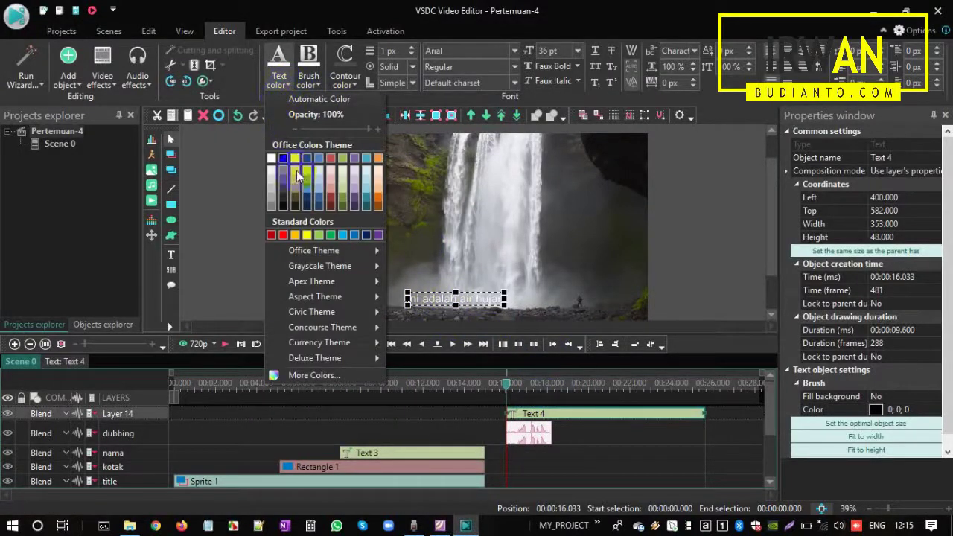
left_click(307, 235)
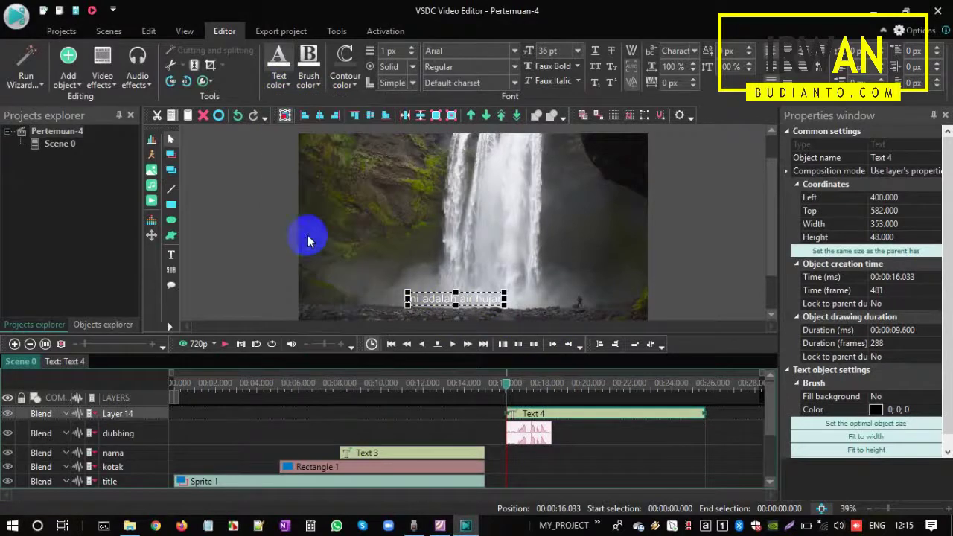
left_click(314, 88)
left_click(313, 157)
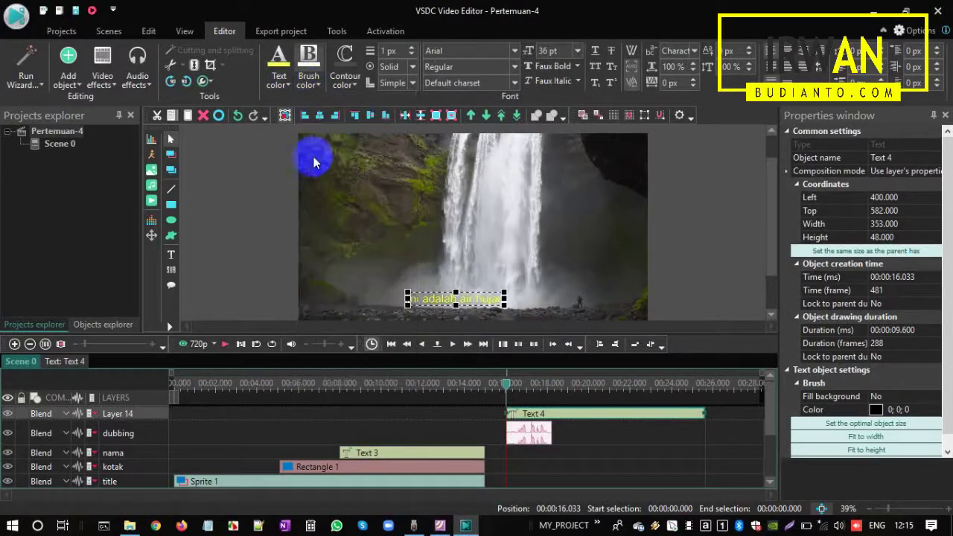
- Move the subtitle slightly lower in the video frame and center it horizontally
double_click(433, 297)
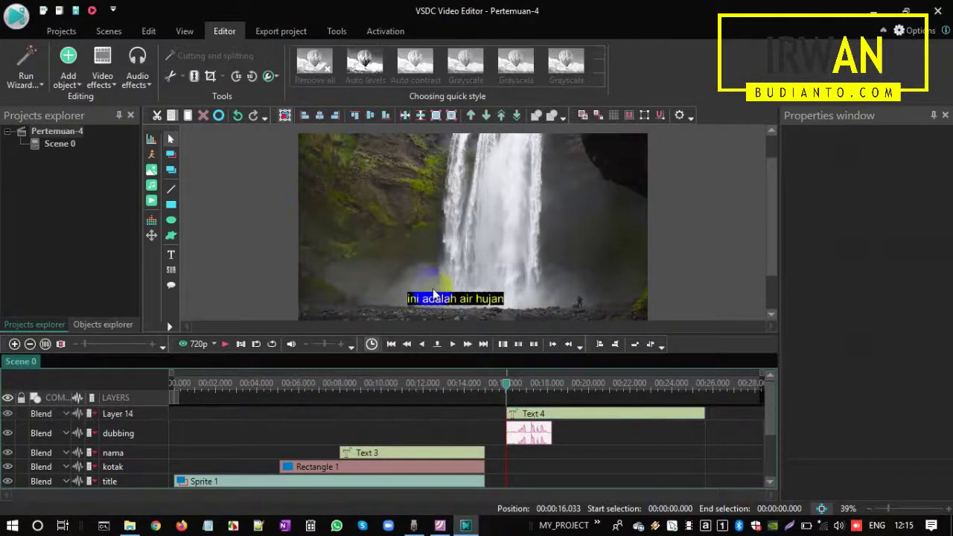
left_click_drag(446, 300, 471, 308)
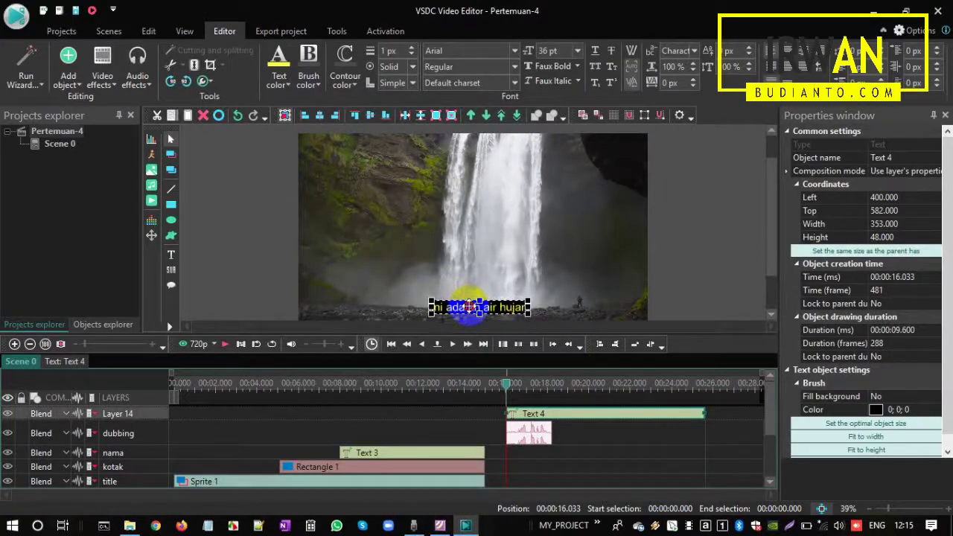
left_click(321, 116)
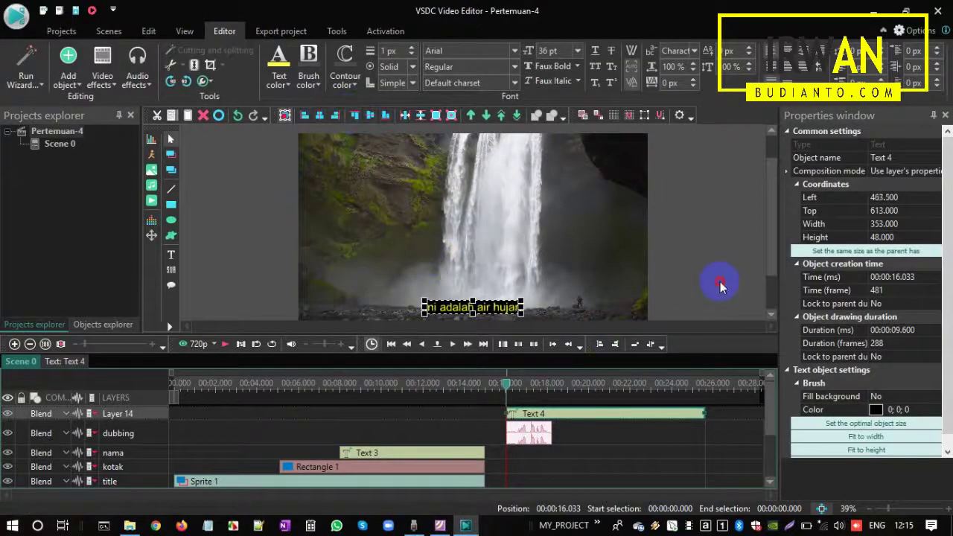
left_click(741, 285)
scroll(776, 271, "down", 2)
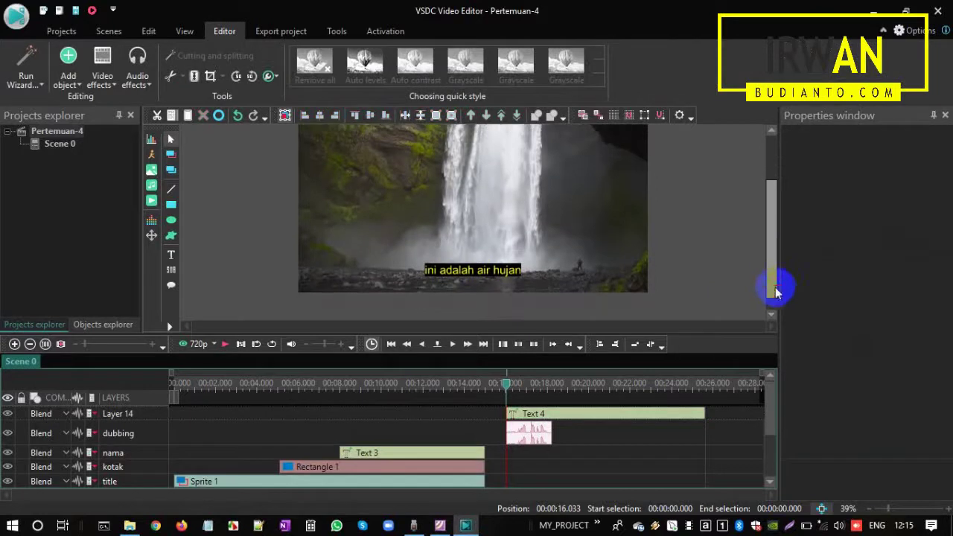
- Replace the word "hujan" in the subtitle with "terjun" and center the text horizontally again
left_click(497, 273)
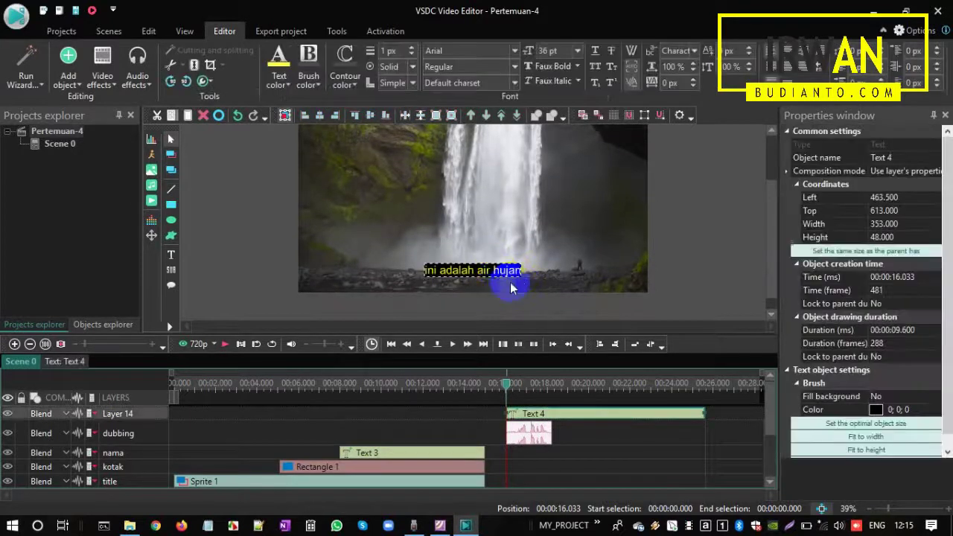
left_click_drag(494, 271, 521, 274)
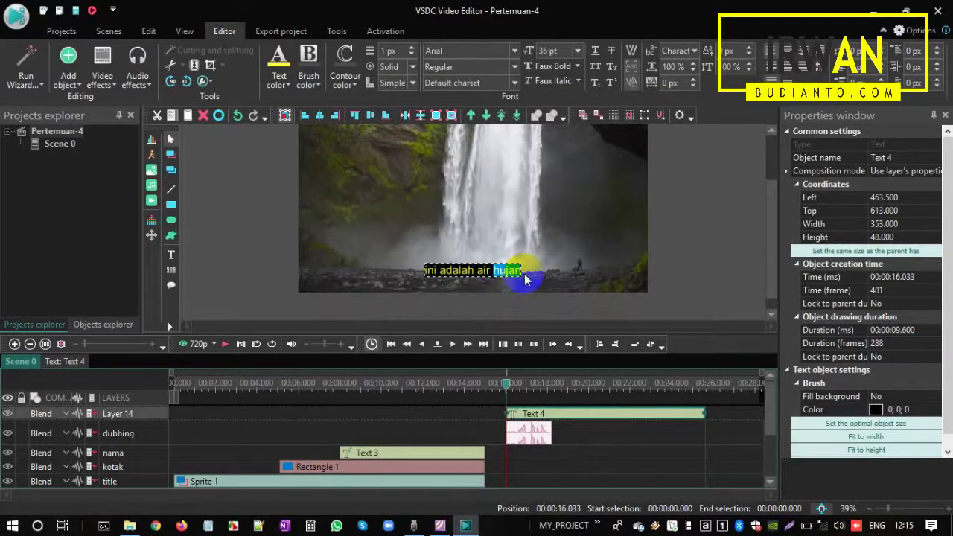
type("terjun")
left_click(677, 257)
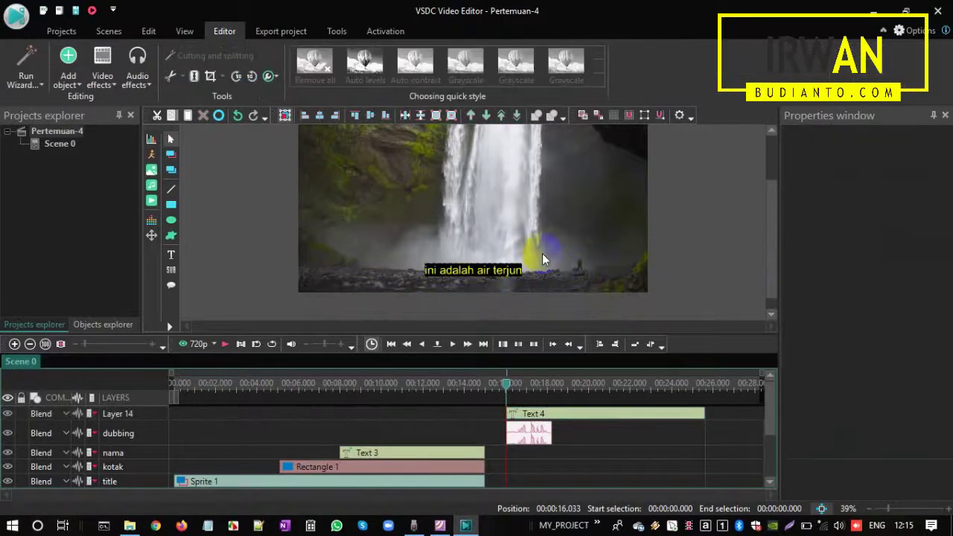
left_click(500, 270)
left_click(456, 274)
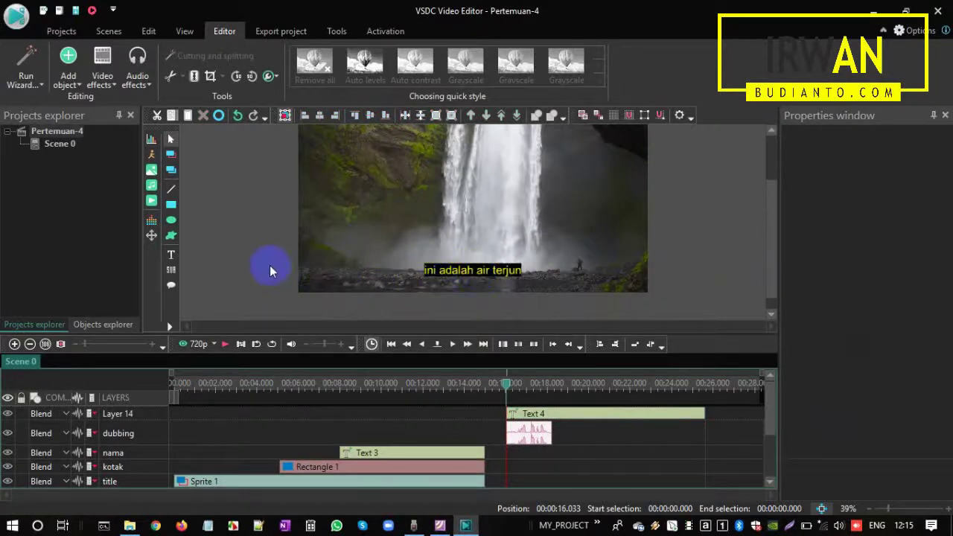
- Following instruction 41 in the PDF guide, rename the text layer in VSDC as subtitle and shorten its text to 00:00:02.200, matching the dubbing clip
key("alt+Tab")
scroll(372, 329, "down", 3)
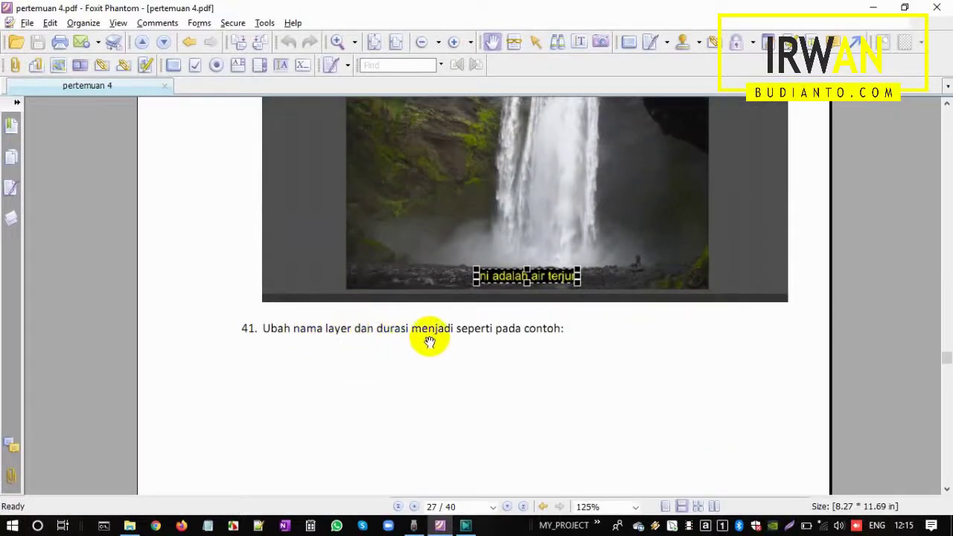
scroll(436, 335, "down", 4)
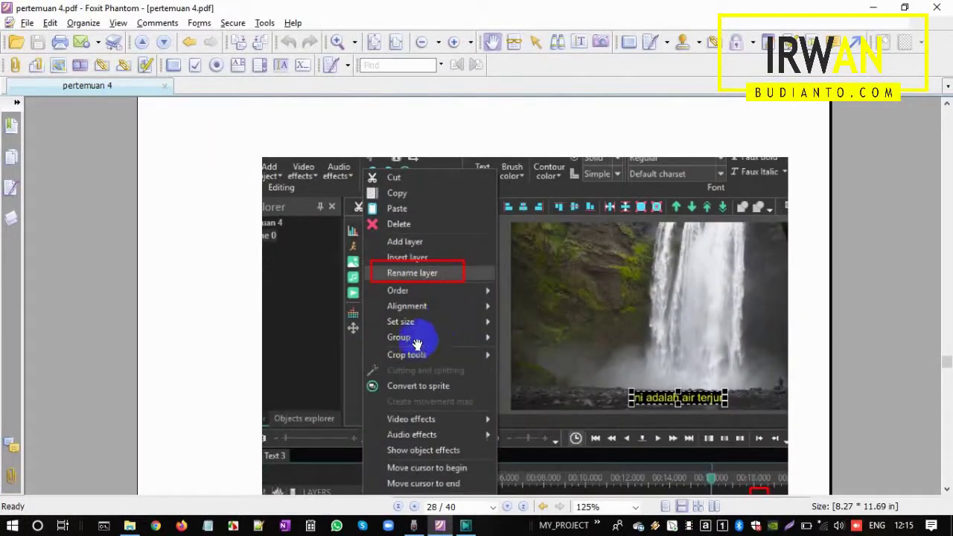
scroll(417, 344, "down", 3)
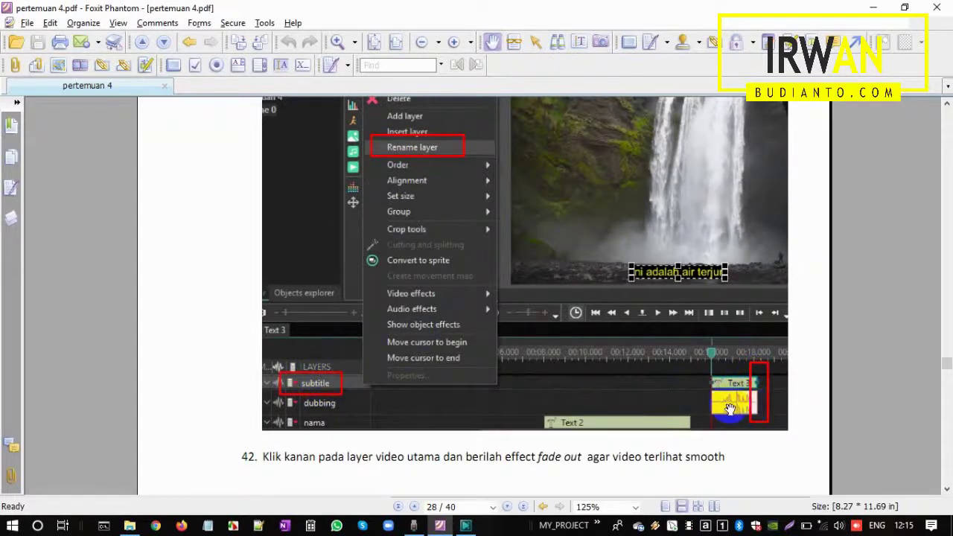
key("alt+Tab")
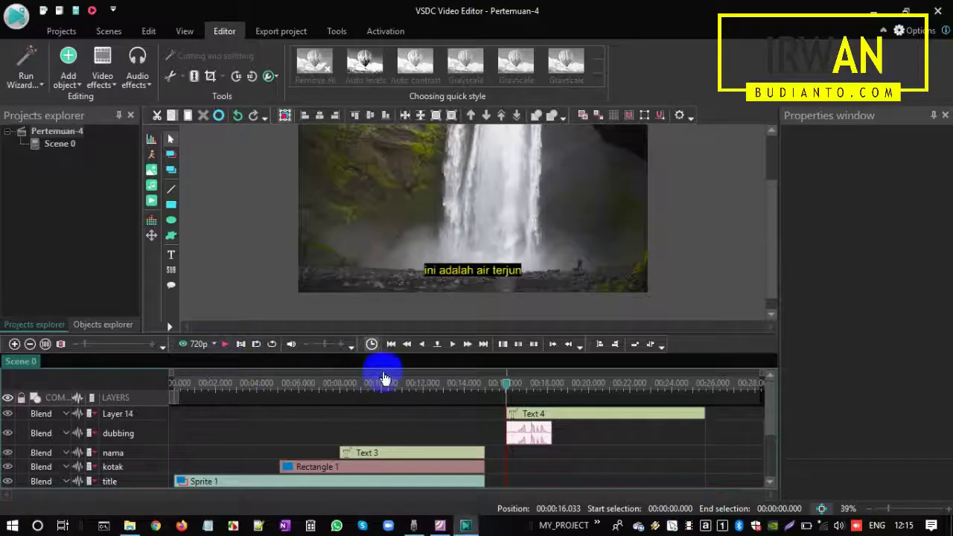
left_click(132, 417)
left_click(133, 414)
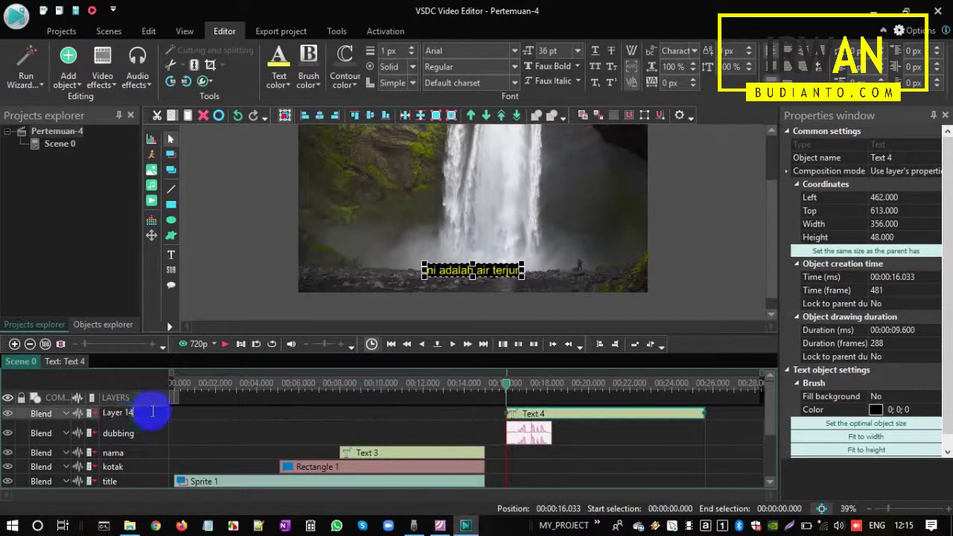
type("subtitle")
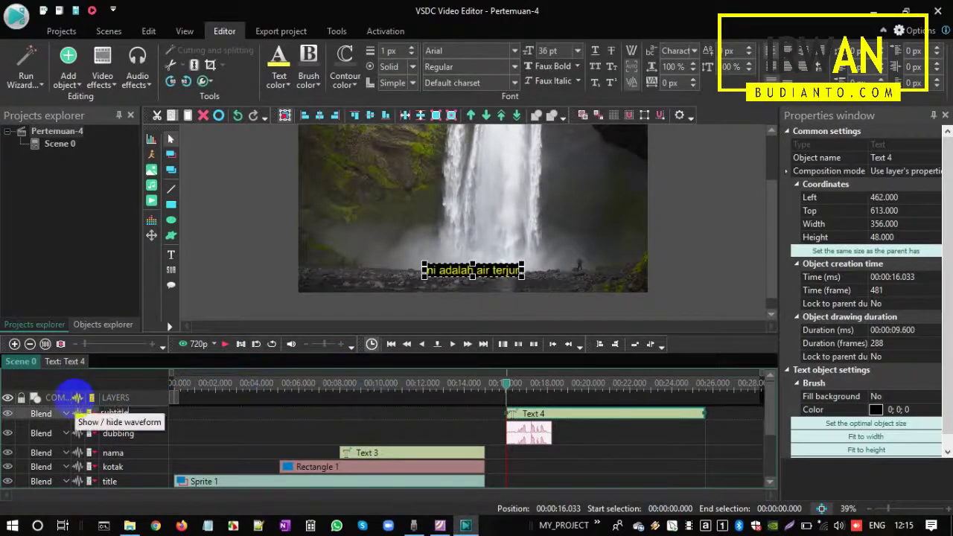
key("Return")
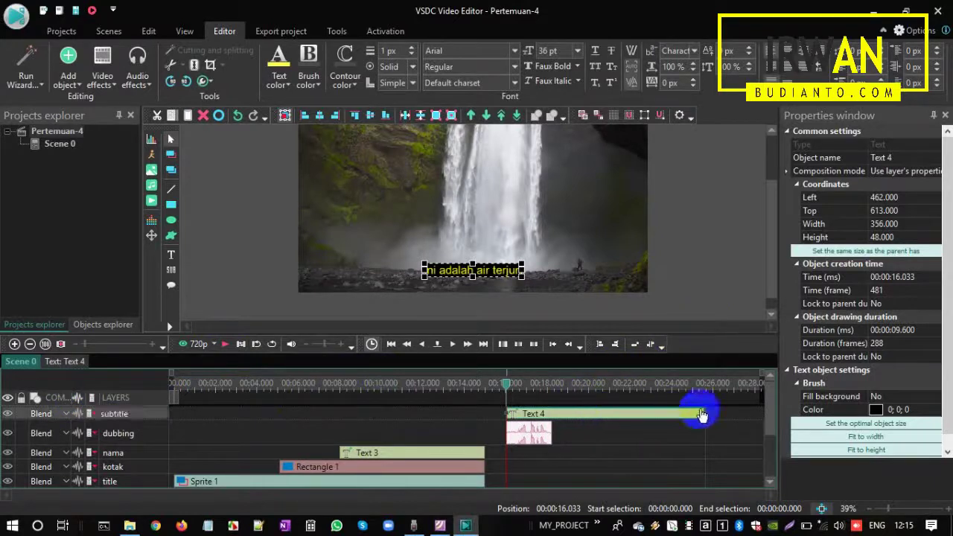
left_click_drag(702, 410, 551, 410)
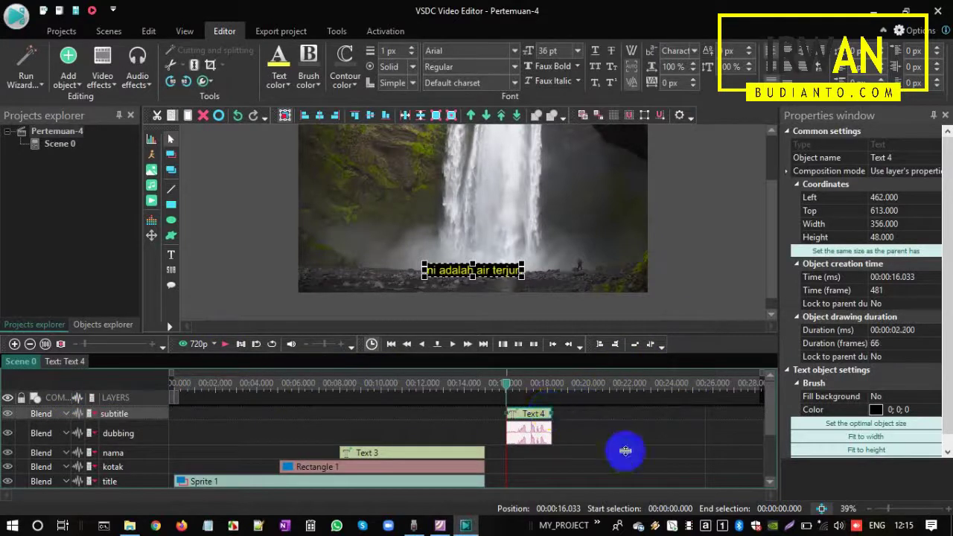
- Following instruction 42 in the PDF guide, start a Fade out transparency effect on the video utama layer in VSDC
key("alt+Tab")
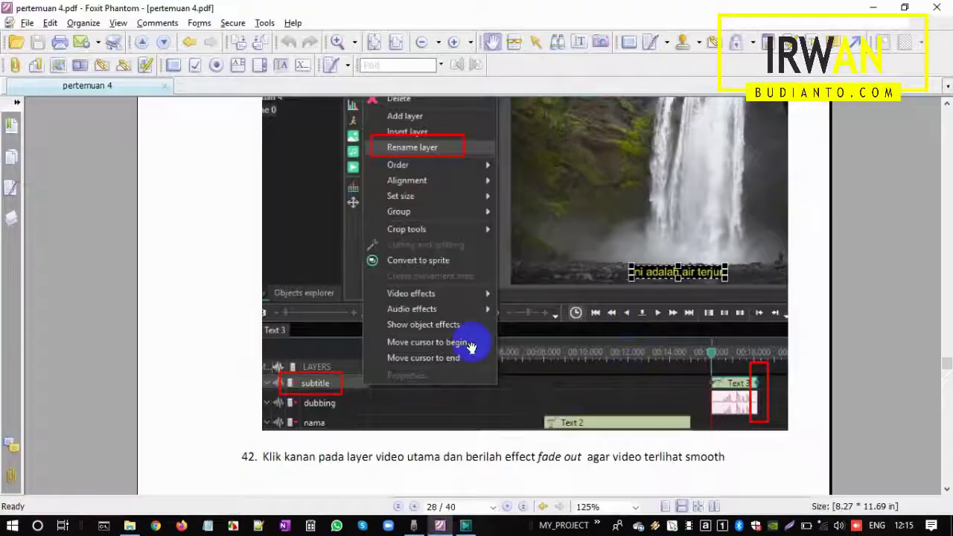
scroll(471, 348, "down", 5)
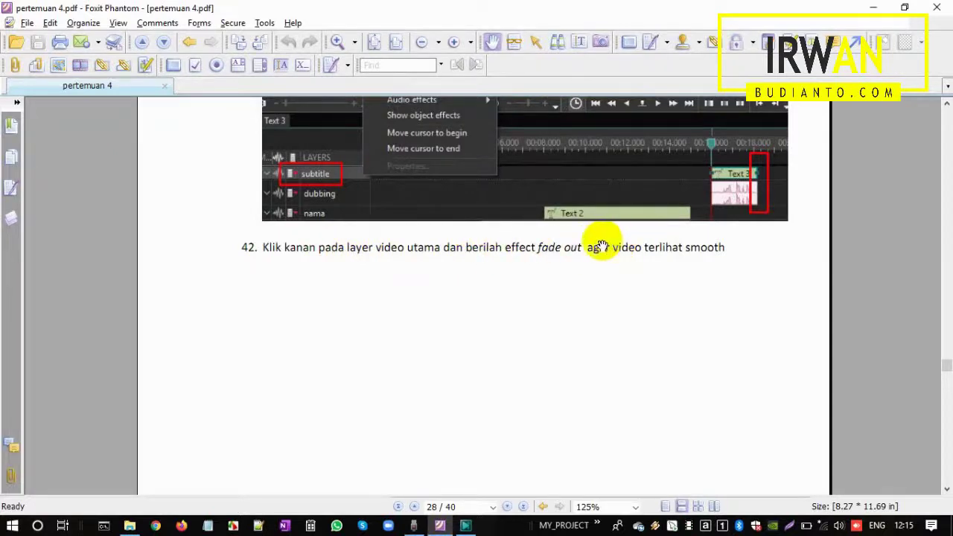
key("alt+Tab")
left_click(258, 296)
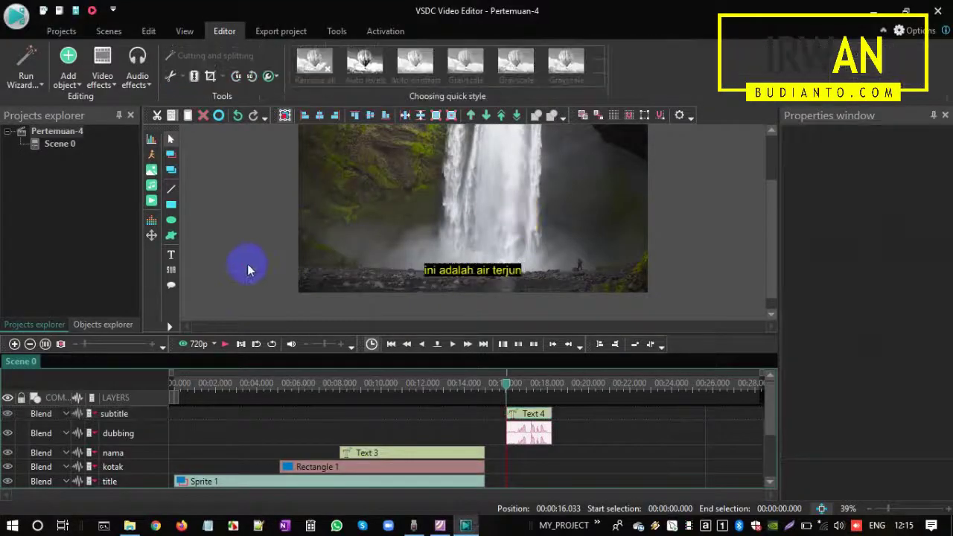
key("alt+Tab")
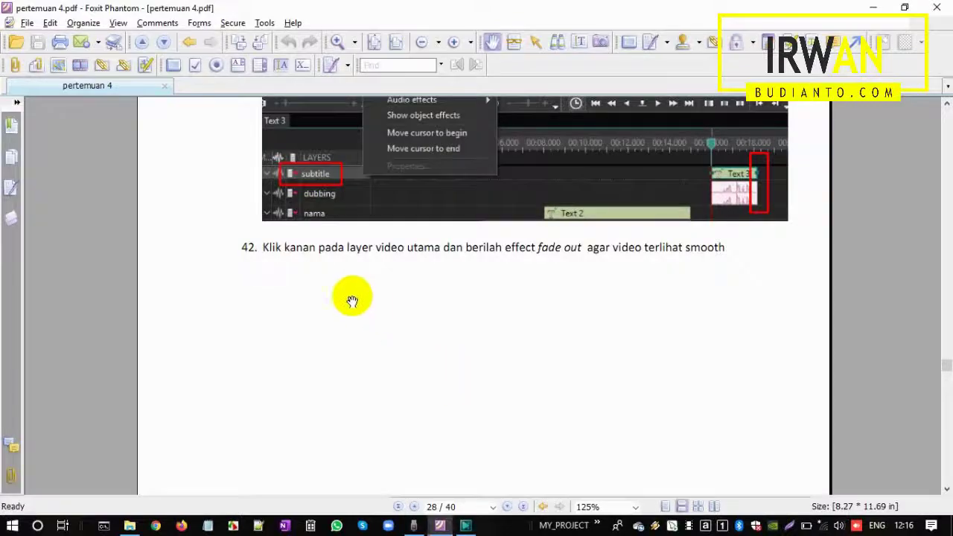
key("alt+Tab")
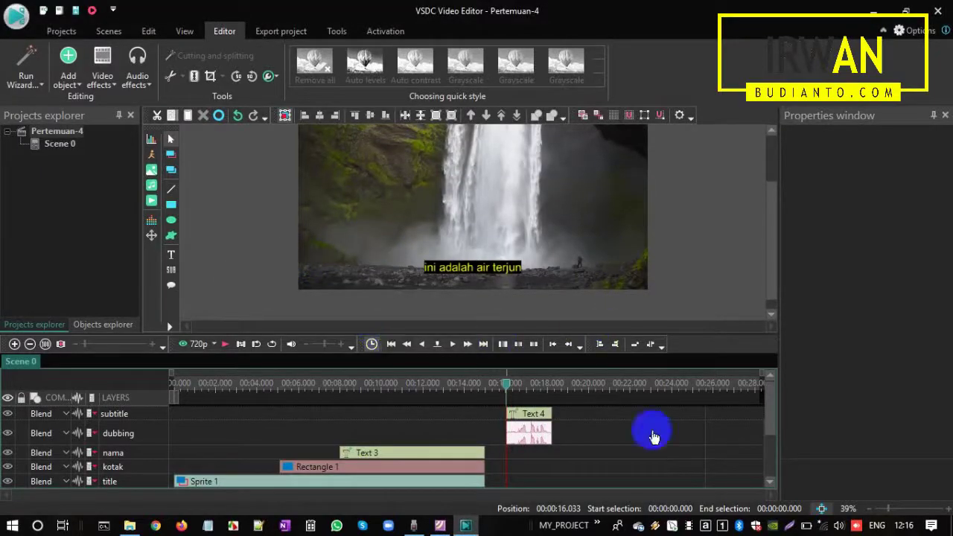
left_click_drag(769, 410, 779, 464)
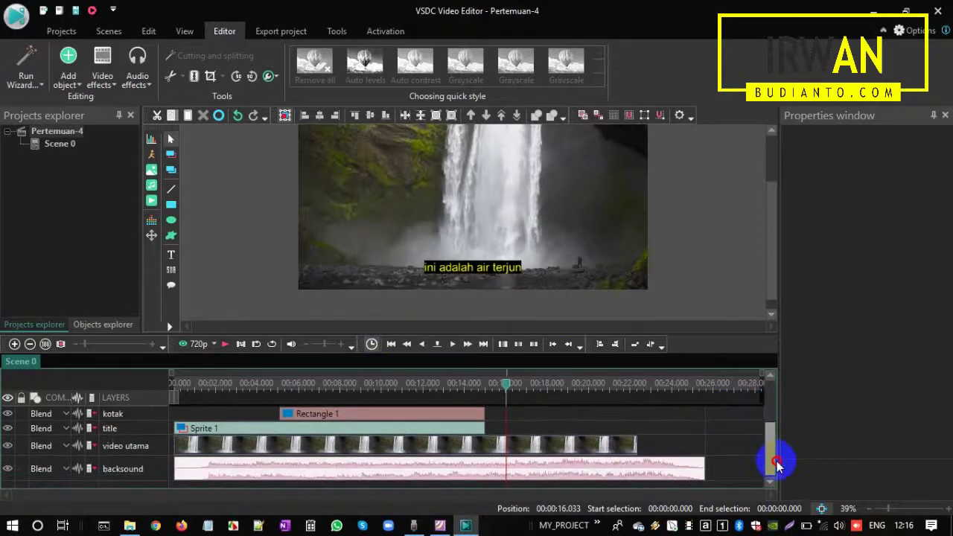
left_click(144, 450)
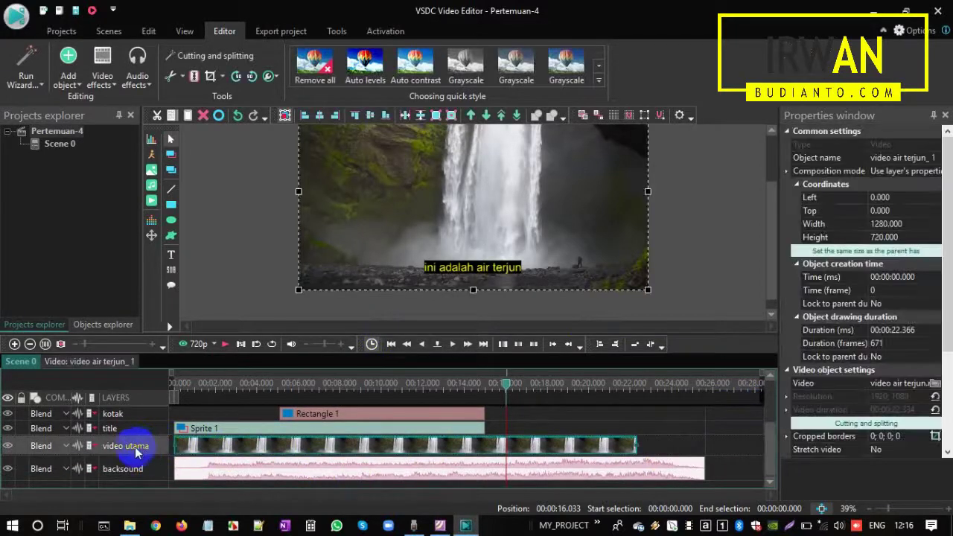
right_click(136, 449)
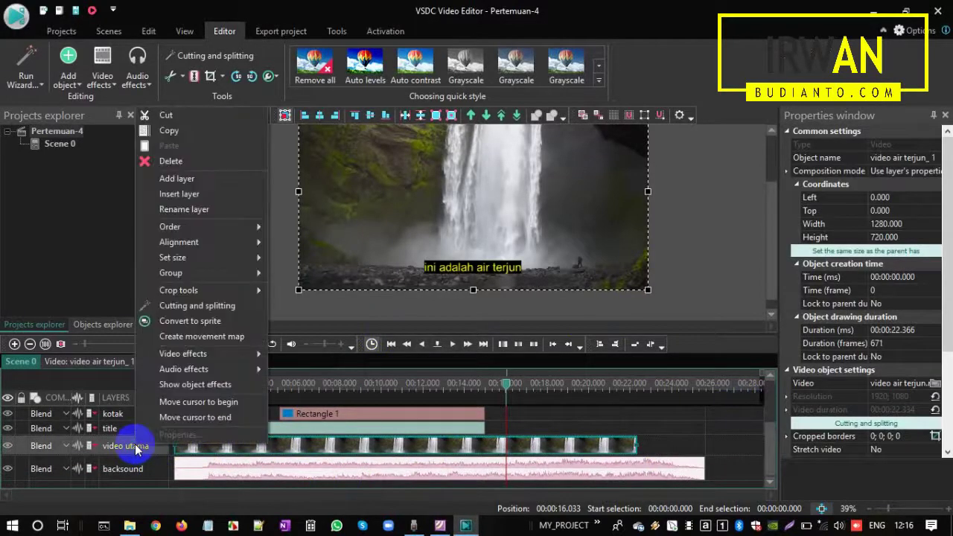
mouse_move(210, 360)
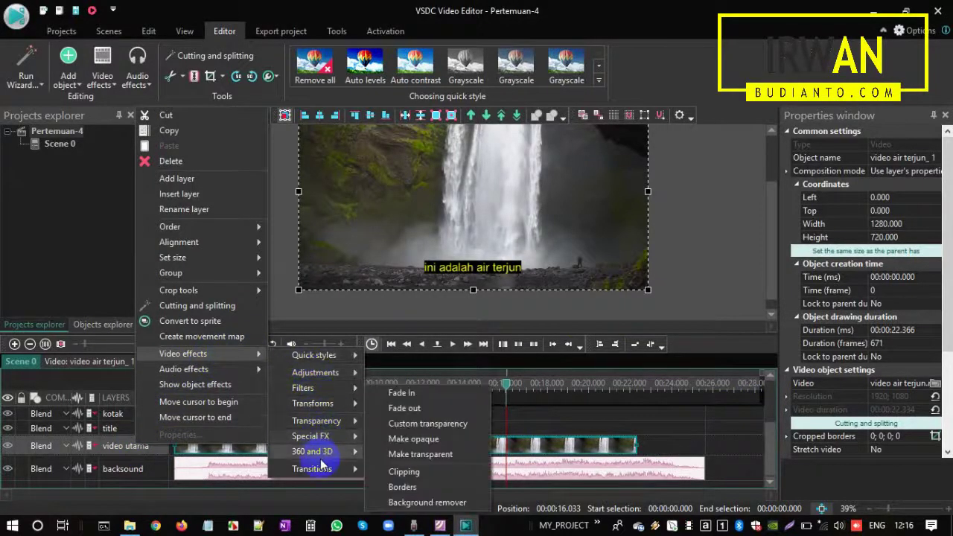
mouse_move(323, 422)
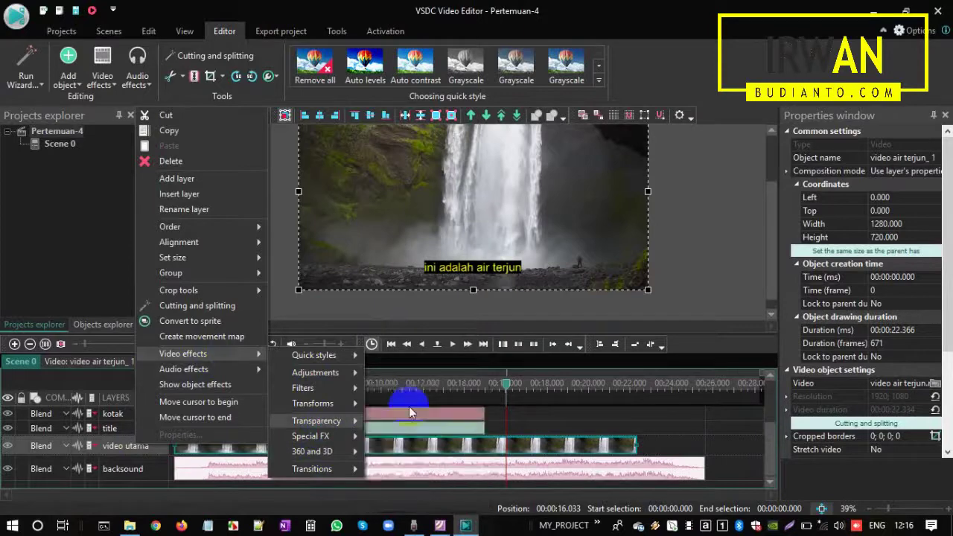
left_click(407, 408)
- Check the position settings in the PDF guide and, in VSDC, place the fade-out to scene end on a new layer
key("alt+Tab")
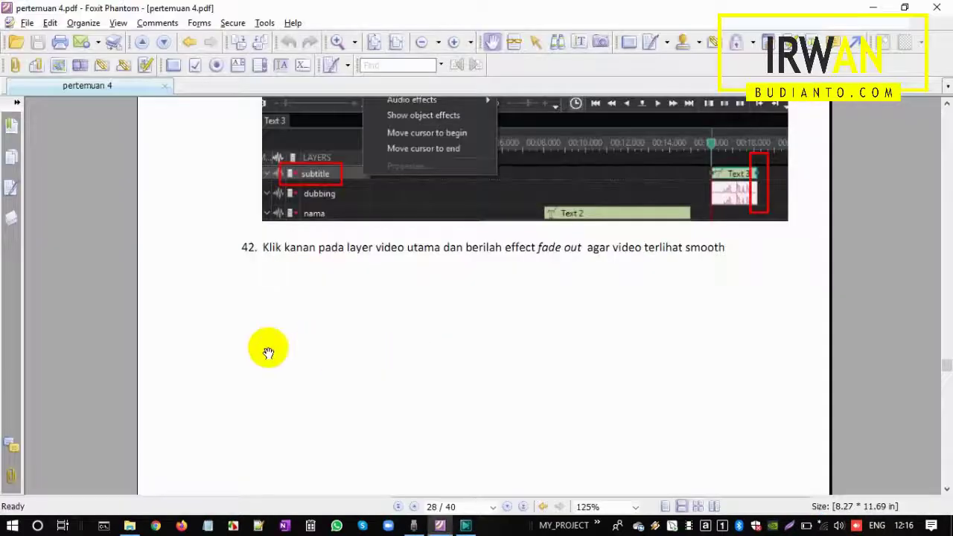
scroll(267, 348, "down", 5)
scroll(266, 347, "down", 10)
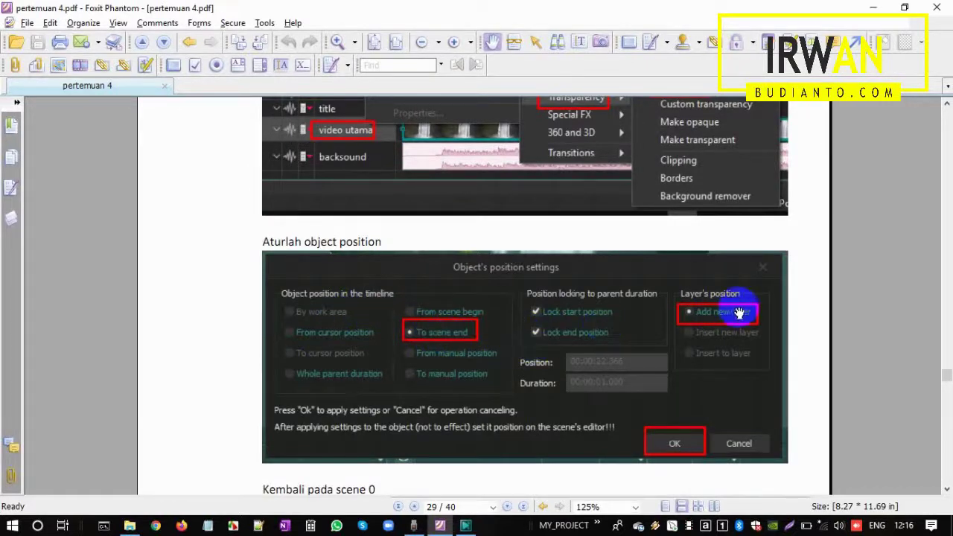
key("alt+Tab")
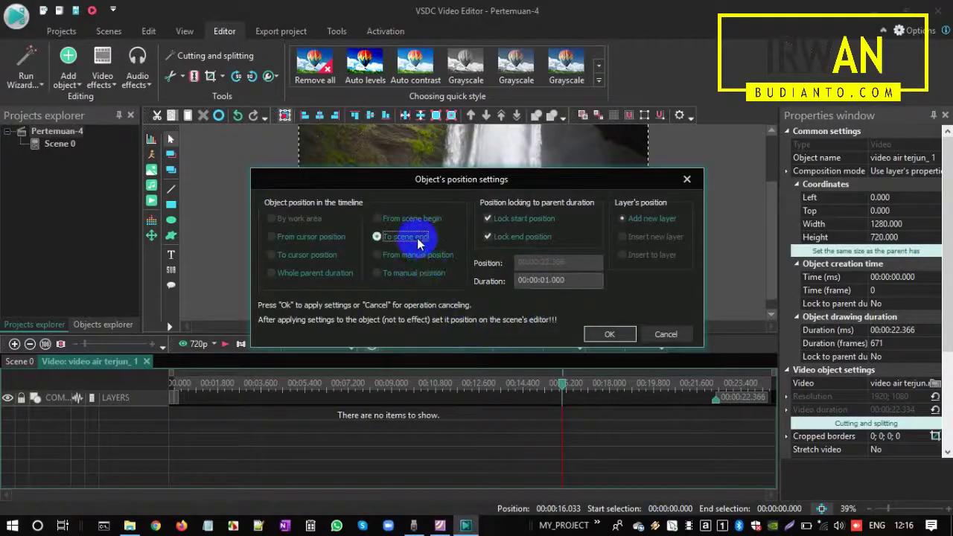
left_click(644, 218)
left_click(610, 334)
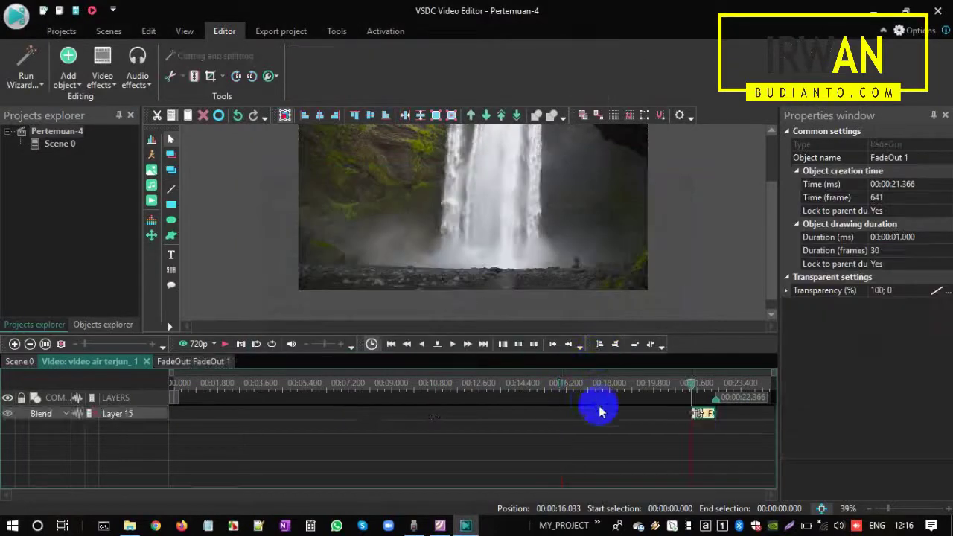
- Check the closing line of instruction 42 in the PDF guide and return to Scene 0 in VSDC
key("alt+Tab")
scroll(430, 398, "down", 4)
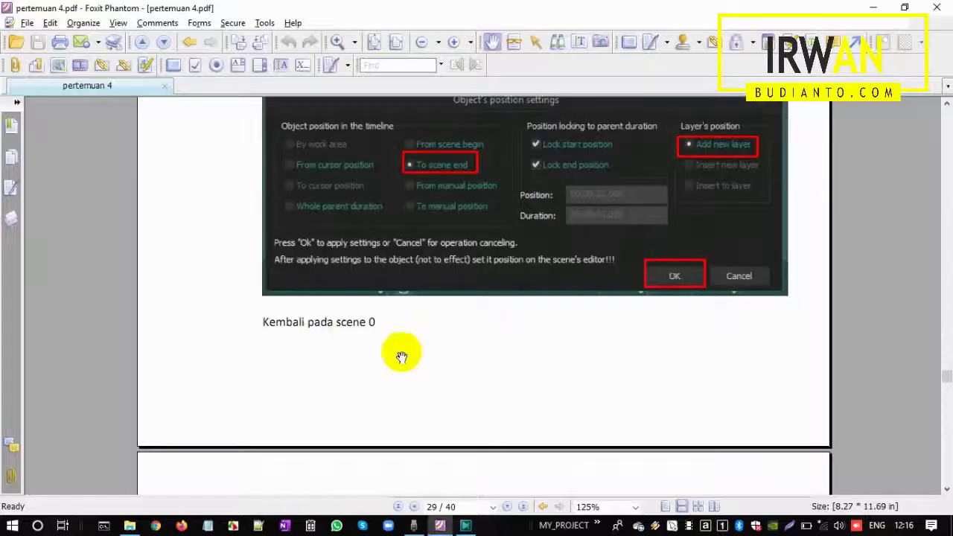
key("alt+Tab")
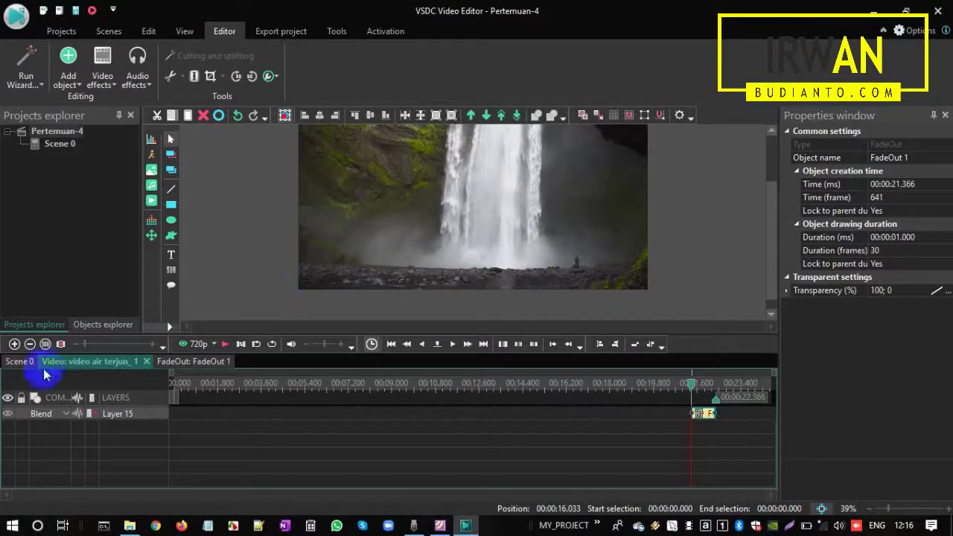
left_click(21, 361)
left_click(369, 228)
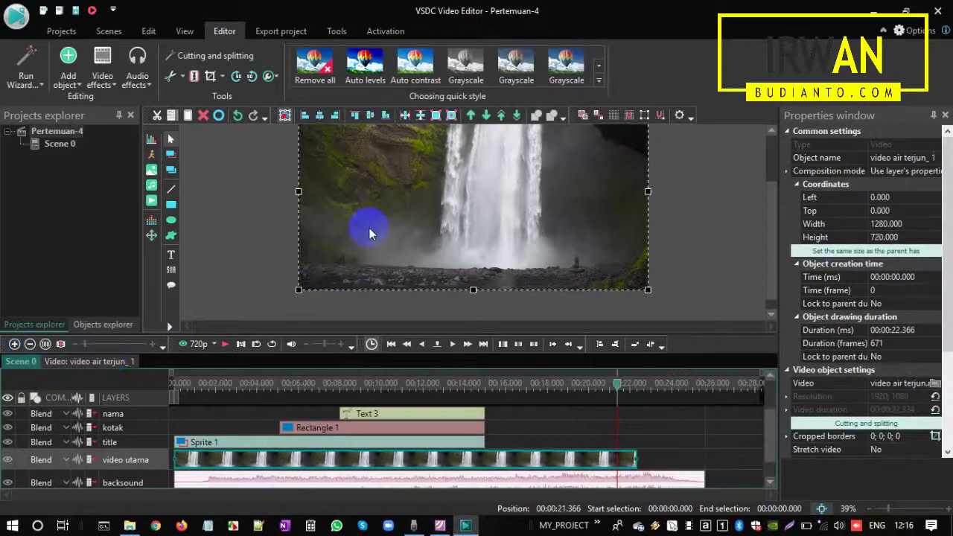
- Following instruction 43 in the PDF guide, move the timeline cursor in VSDC to 00:00:22.000
key("alt+Tab")
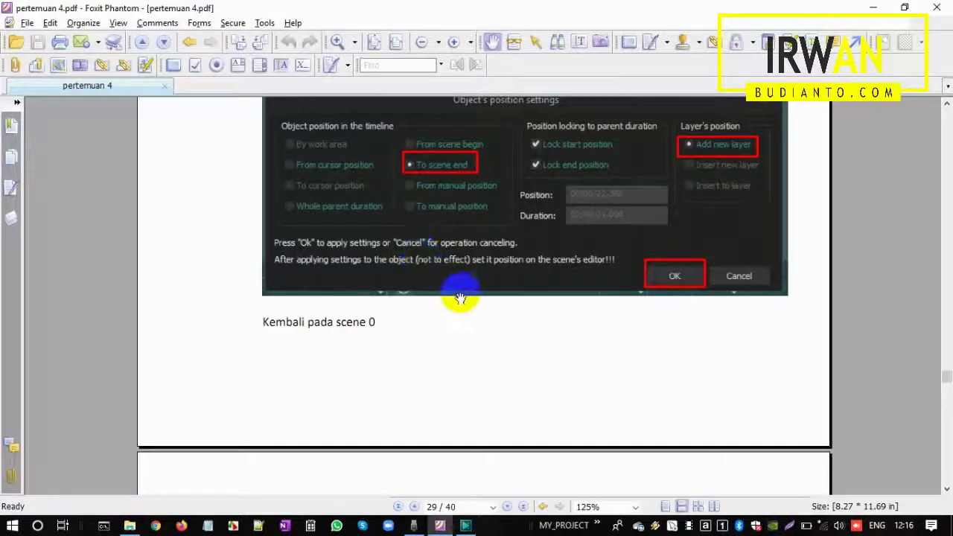
scroll(451, 283, "down", 8)
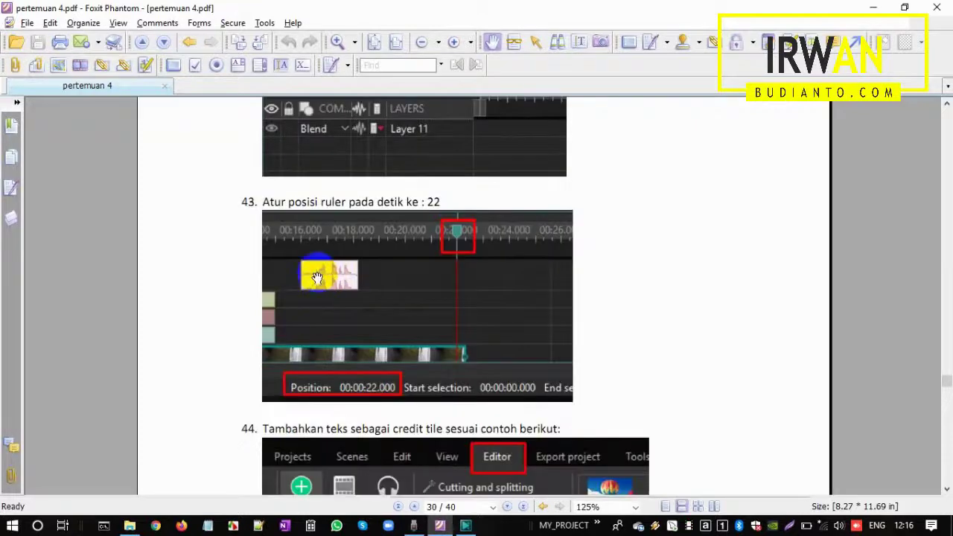
scroll(318, 275, "down", 3)
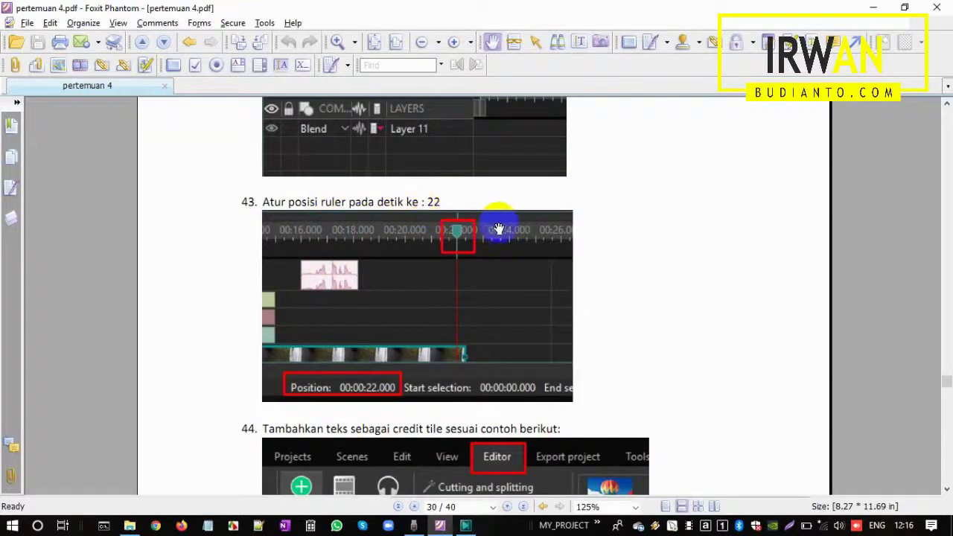
key("alt+Tab")
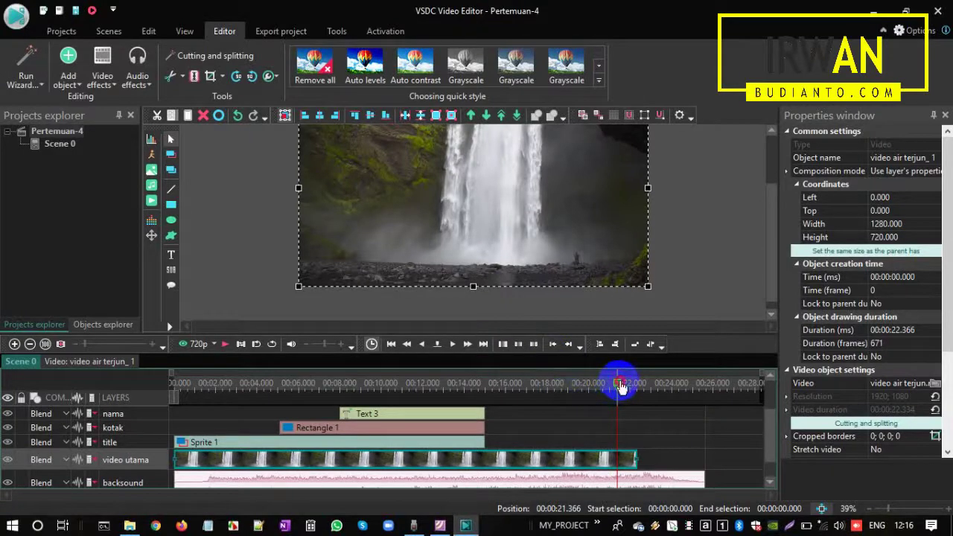
left_click_drag(621, 387, 625, 393)
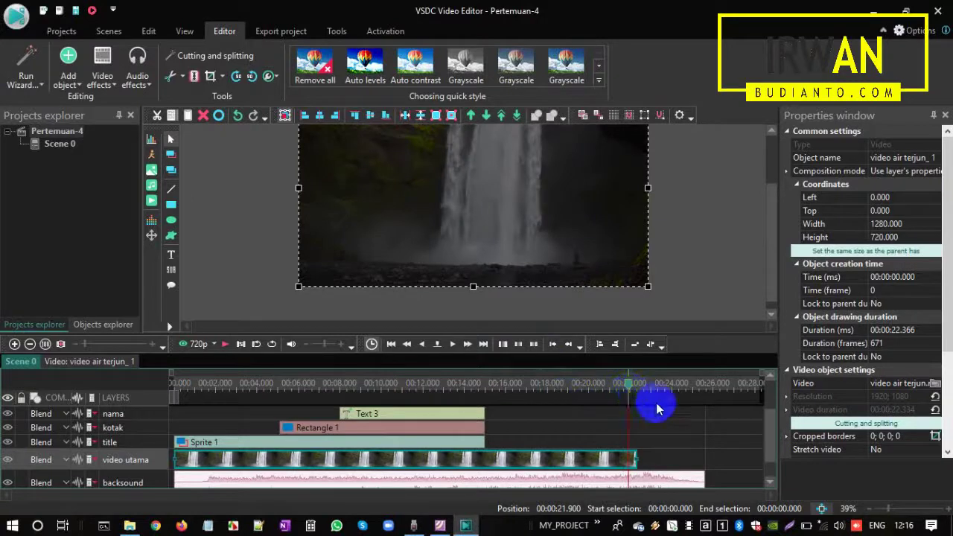
left_click_drag(630, 390, 632, 393)
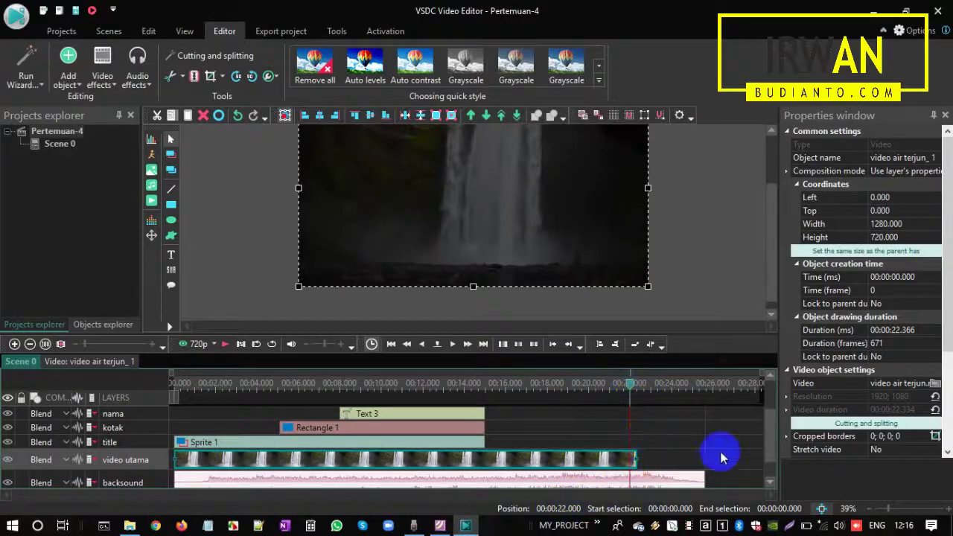
- Read instruction 44 in the PDF guide for how to add the credit text, its object position settings and its wording
key("alt+Tab")
scroll(432, 308, "down", 4)
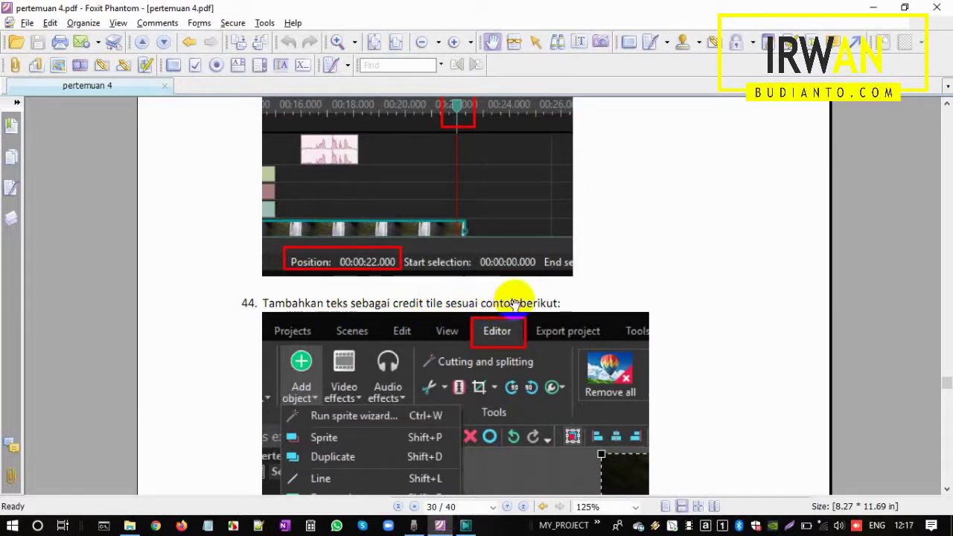
scroll(384, 308, "down", 3)
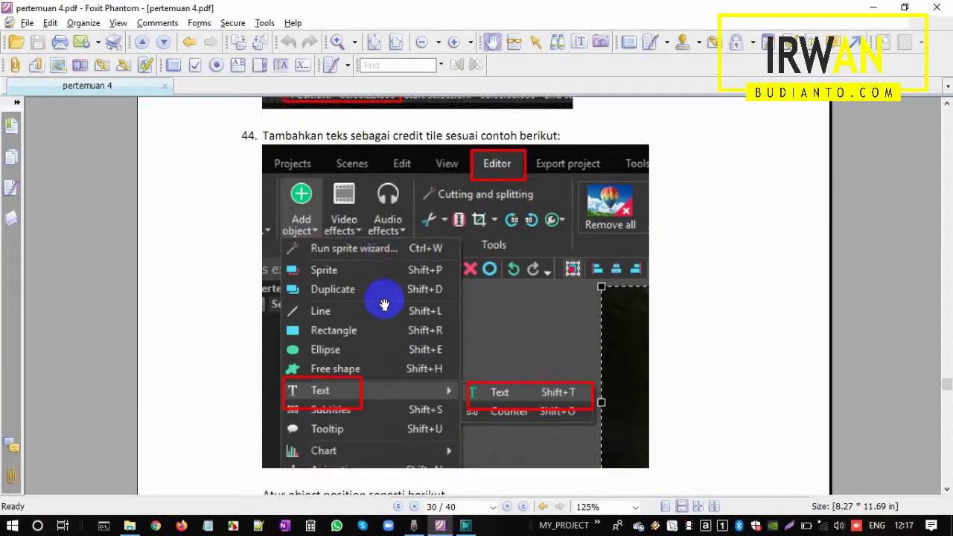
key("alt+Tab")
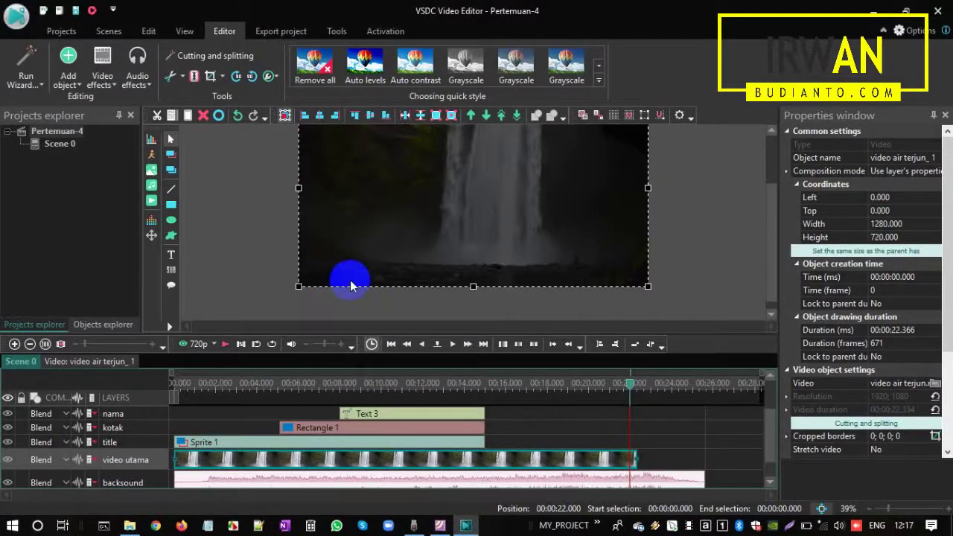
key("alt+Tab")
scroll(376, 329, "down", 8)
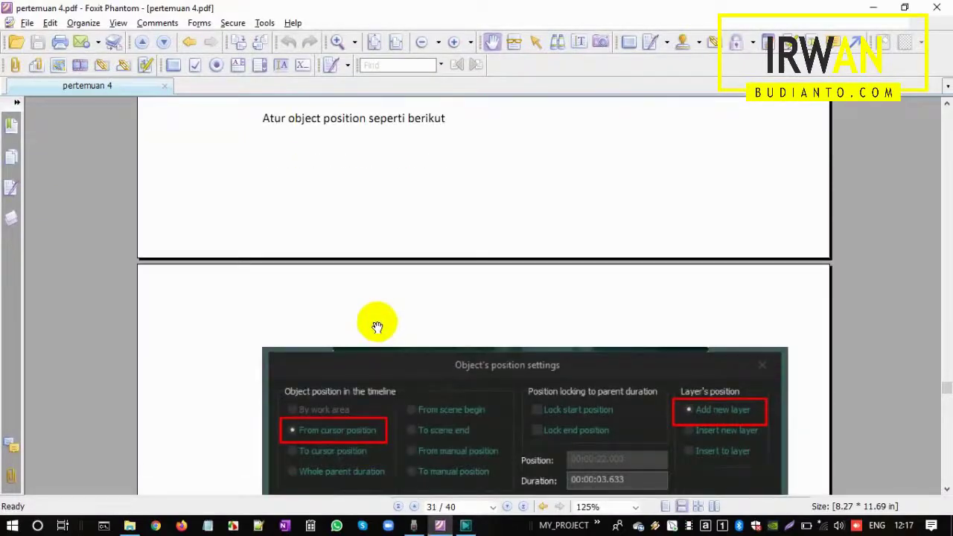
scroll(376, 328, "up", 5)
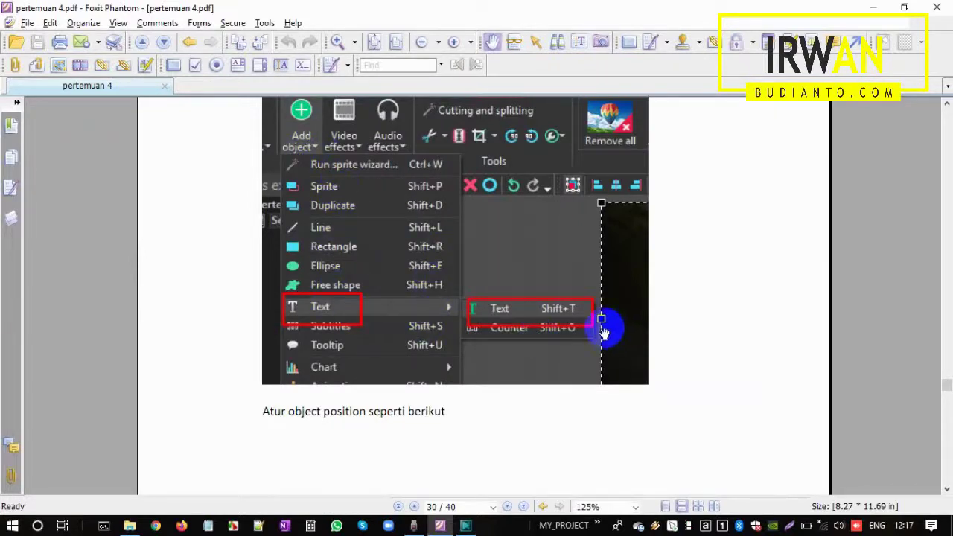
scroll(471, 323, "down", 7)
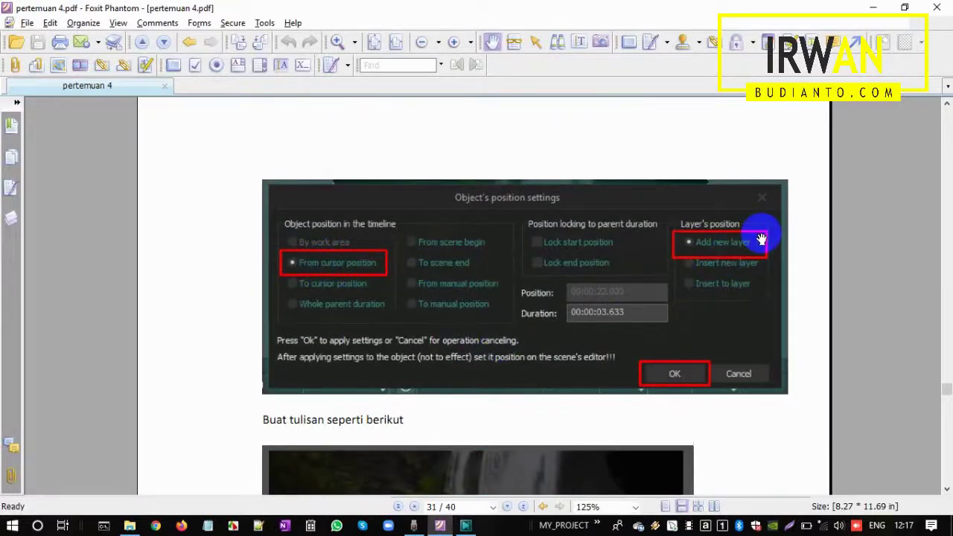
scroll(434, 318, "down", 3)
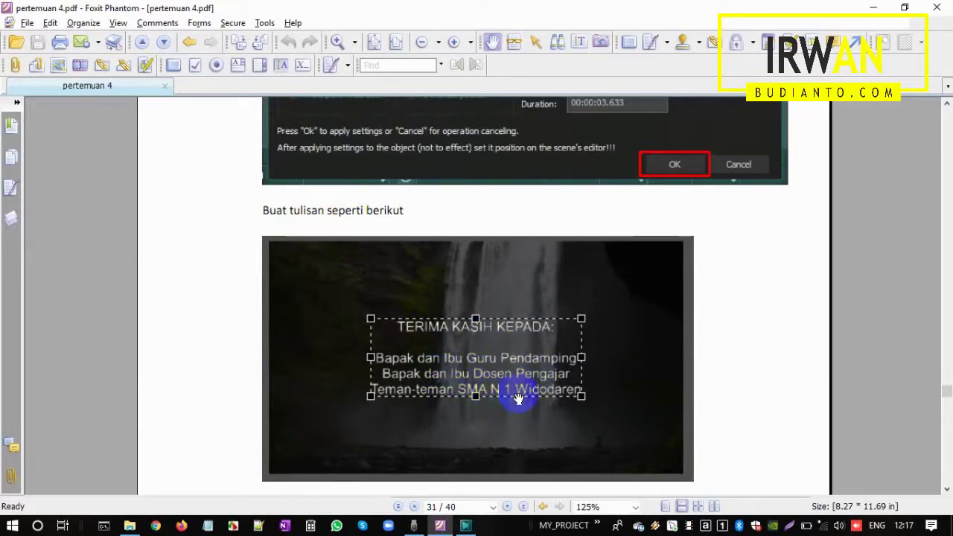
- Switch to VSDC and add a text object from the cursor position on a new layer, at about left 410, top 279
key("alt+Tab")
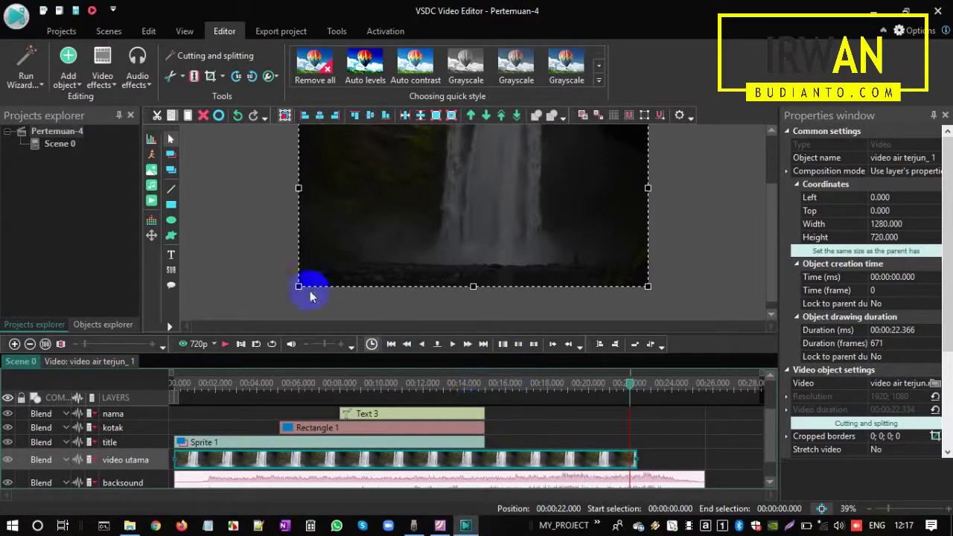
left_click(68, 73)
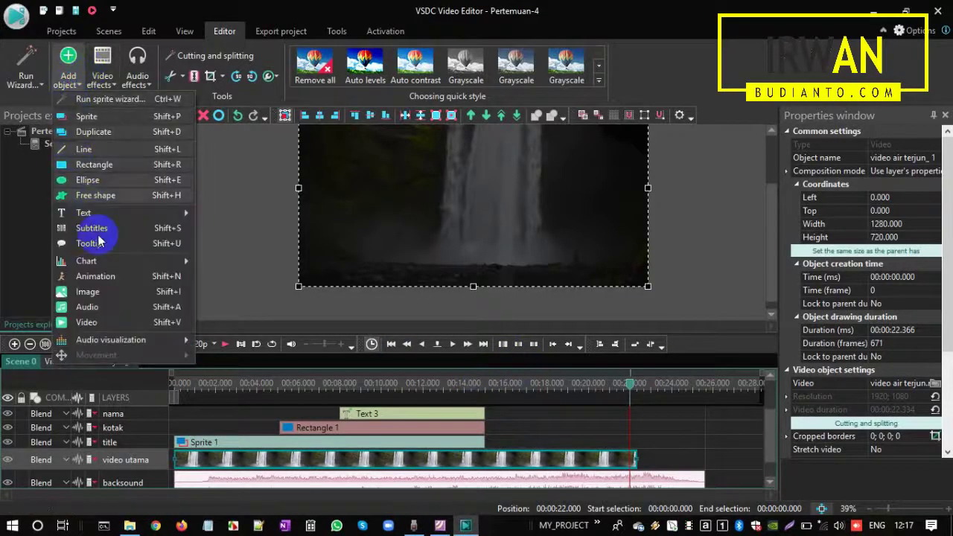
left_click(255, 217)
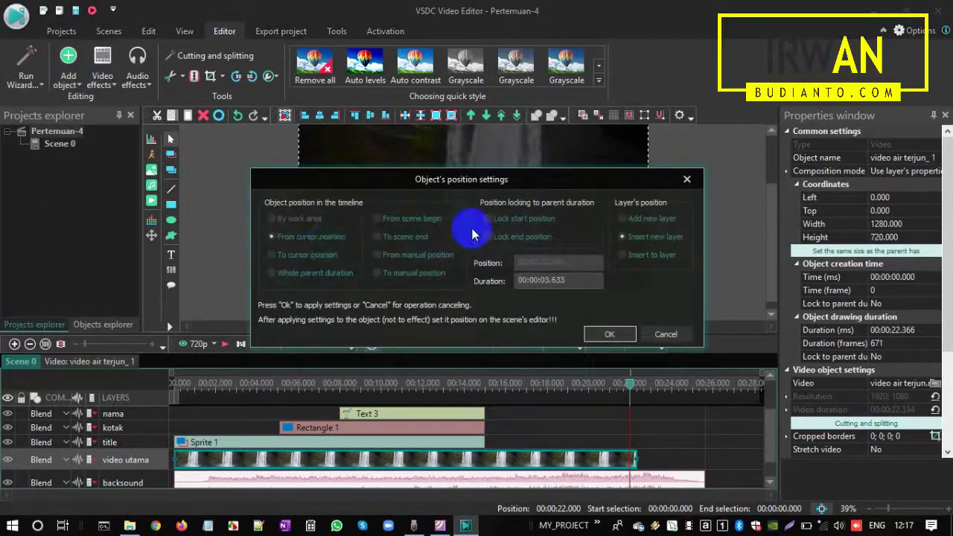
left_click(609, 334)
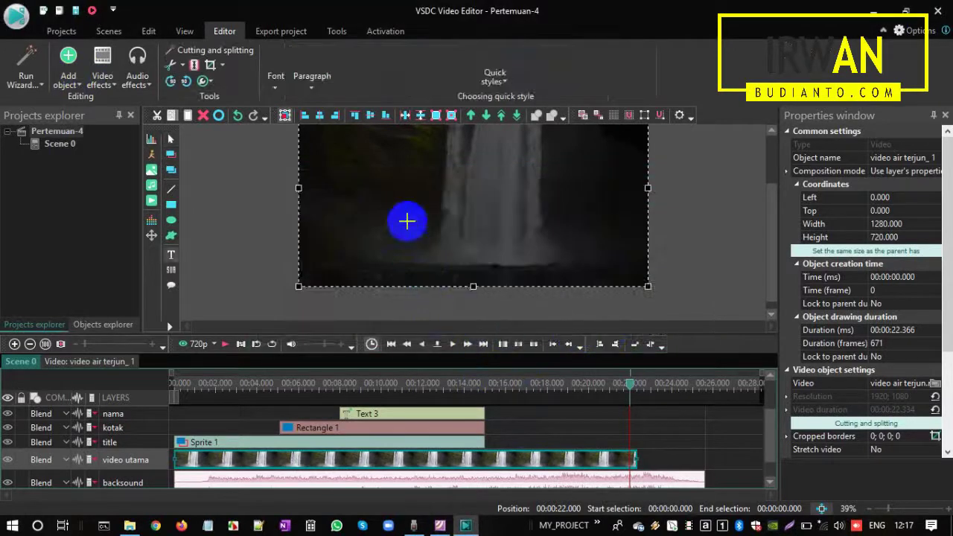
scroll(770, 238, "up", 2)
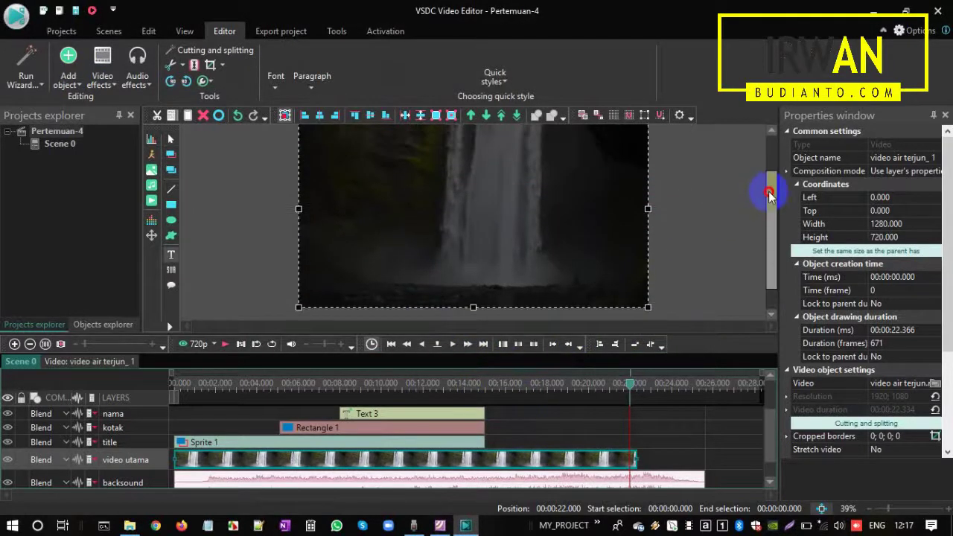
left_click(411, 206)
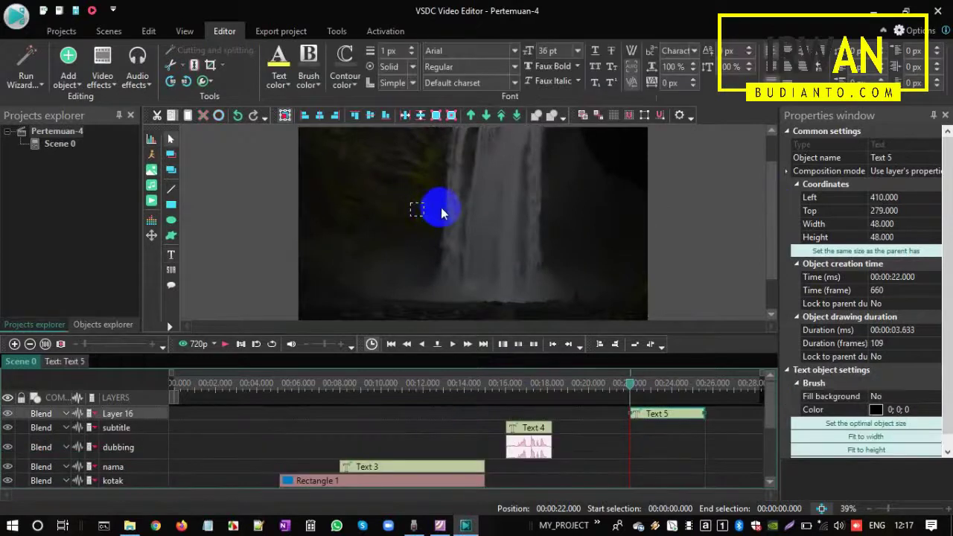
- Enter the credit lines "TERIMA KASIH", a blank line, "Bapak dan Ibu Guru Pendamping", "Bapak dan Ibu Dosen Pengajar" and "Teman-teman SMAN 1 Widodaren"
type("TERIMA KASIH")
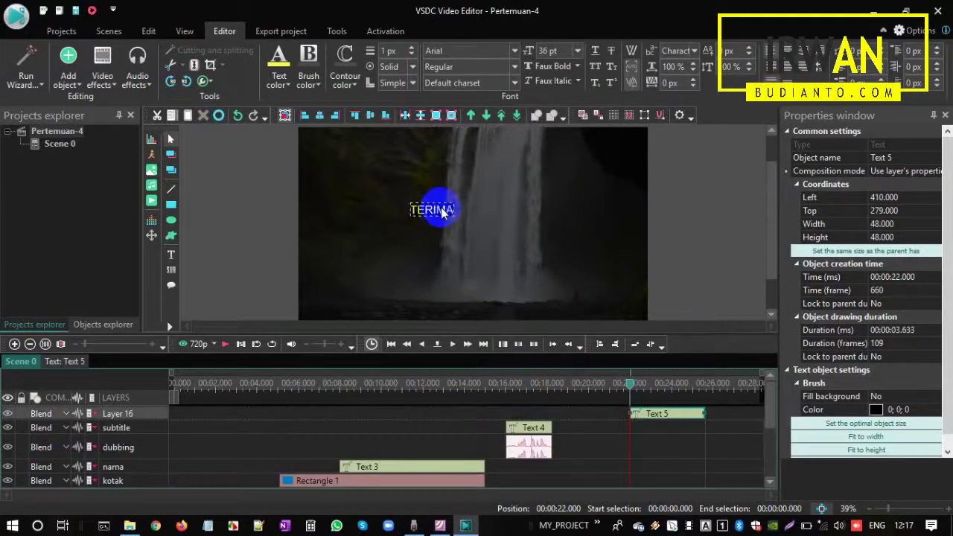
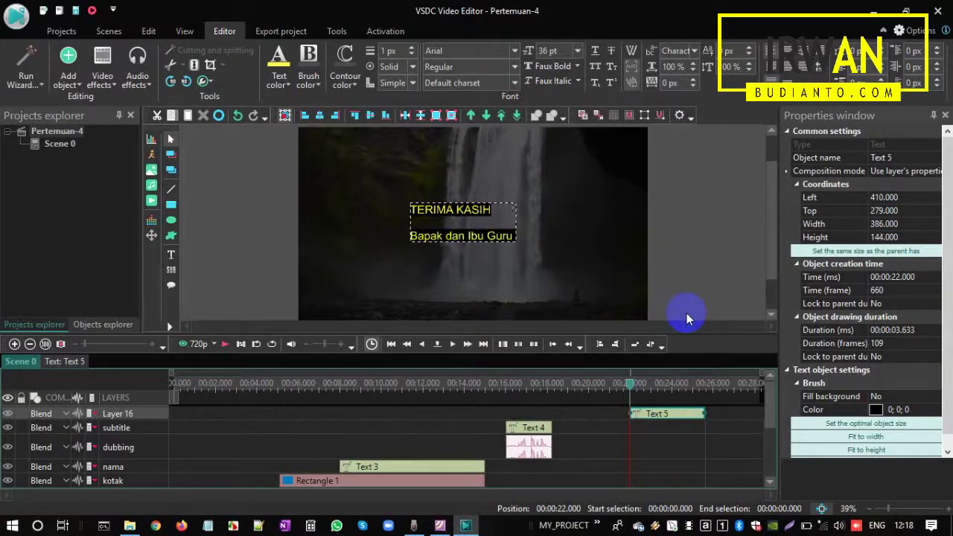
type("Pendampin")
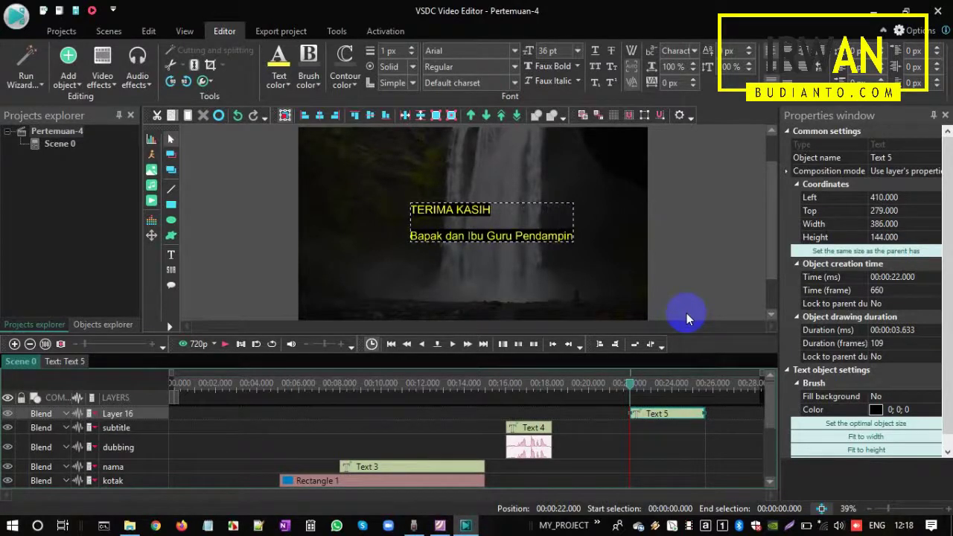
type("g")
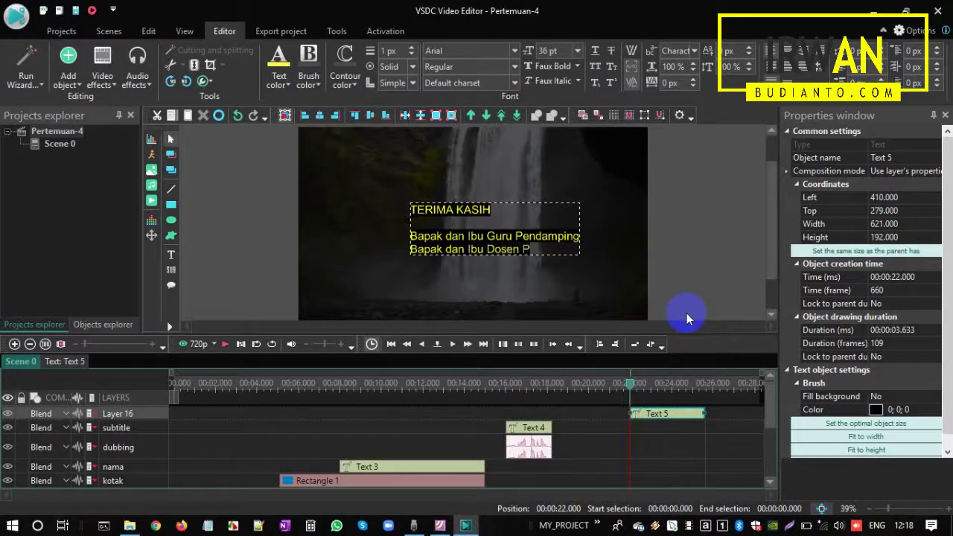
type("engajar")
key("Return")
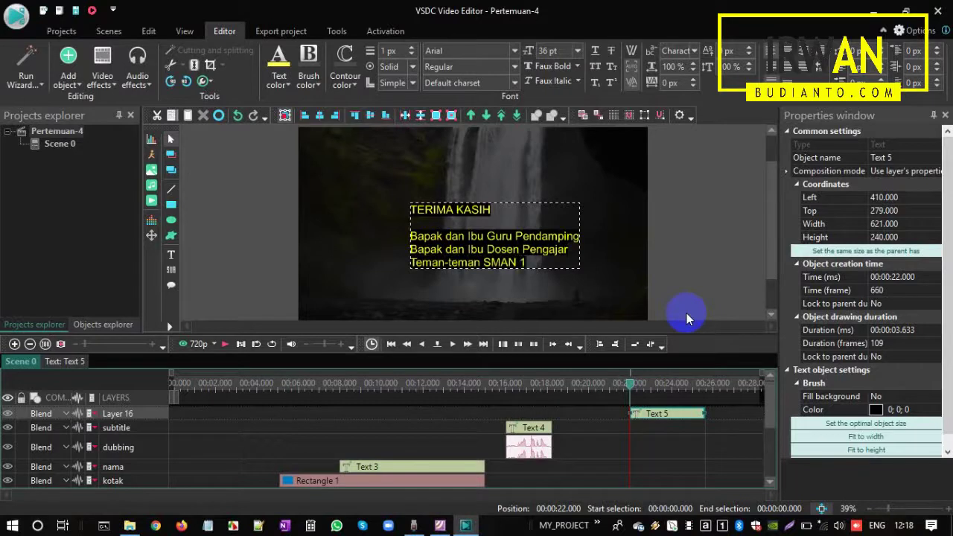
type("Widodarn")
type("n")
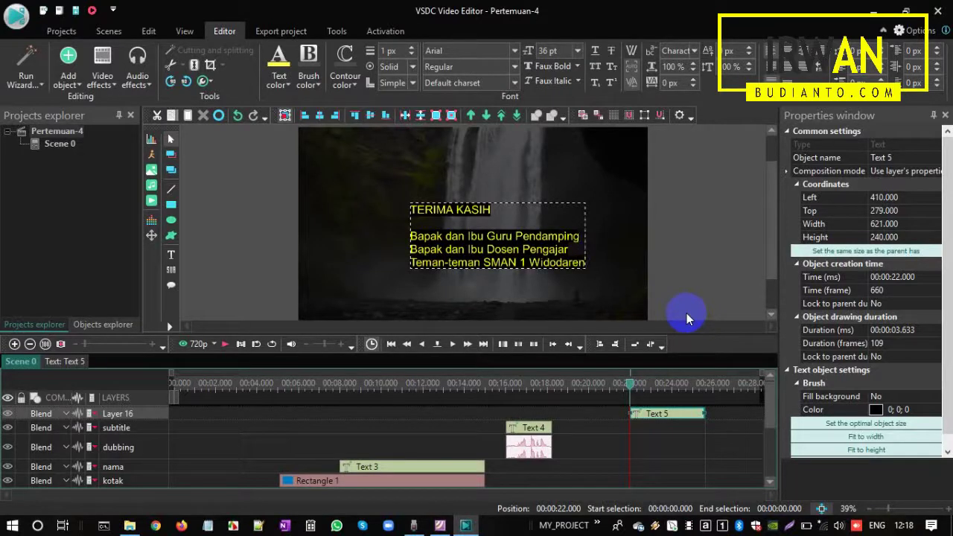
left_click(378, 272)
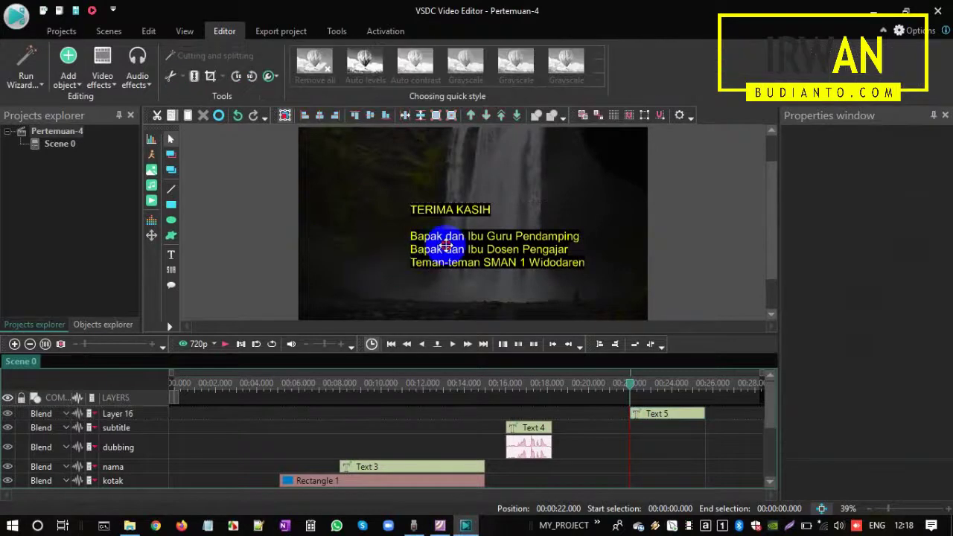
- Centre-align the credit text and format it with white lettering on a transparent brush background
left_click(425, 231)
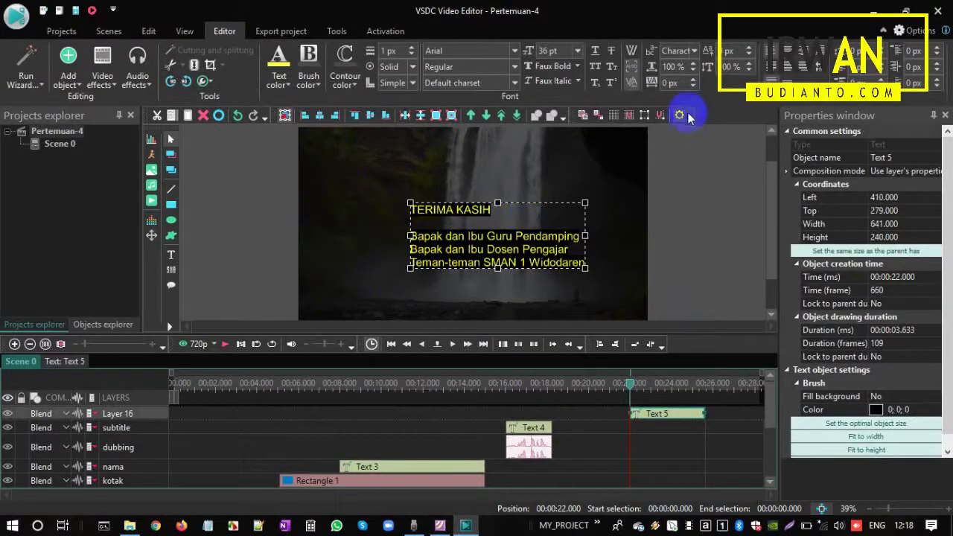
left_click(793, 57)
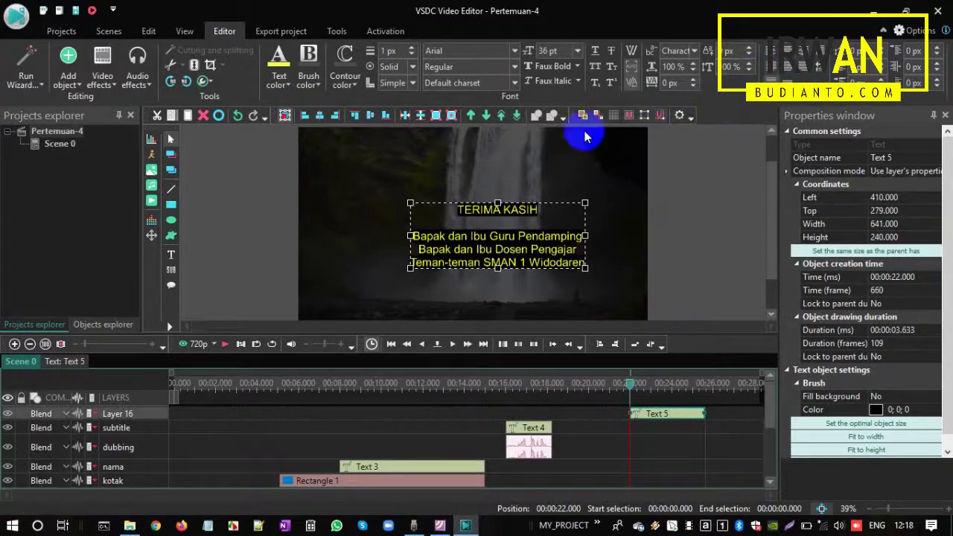
left_click(279, 82)
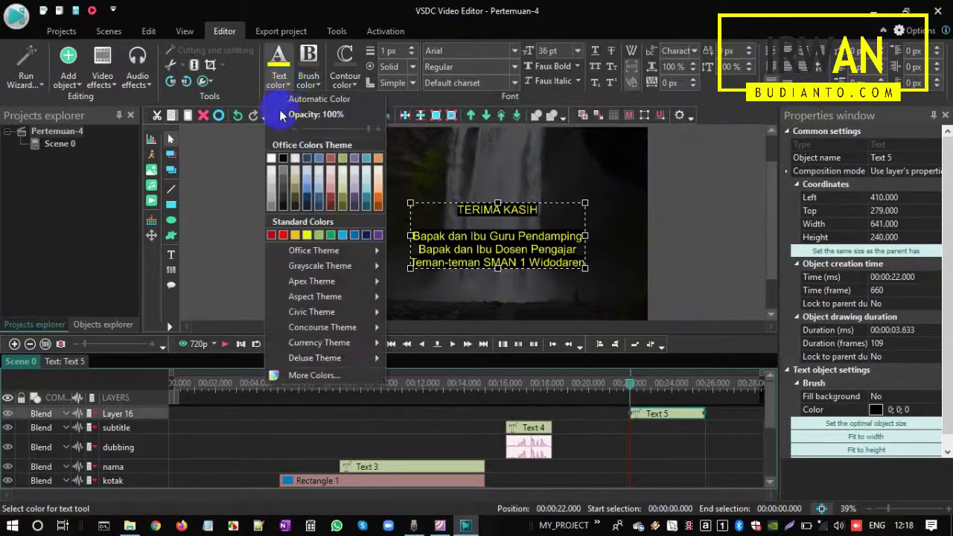
left_click(271, 158)
left_click(311, 85)
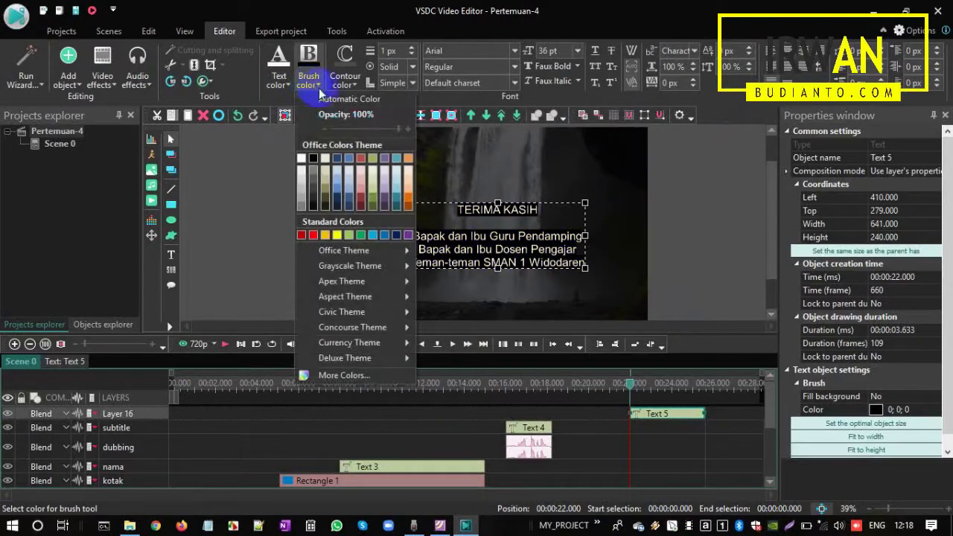
left_click(320, 149)
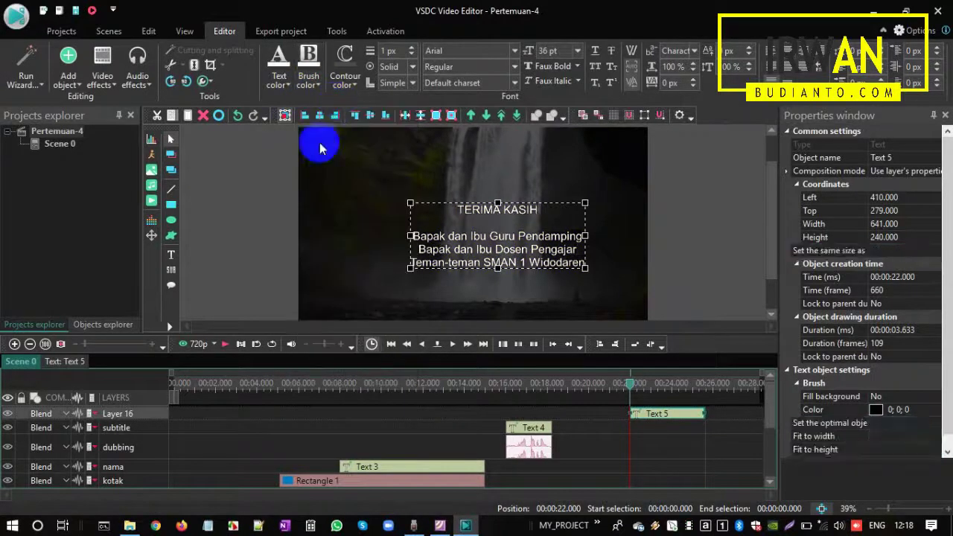
left_click(255, 210)
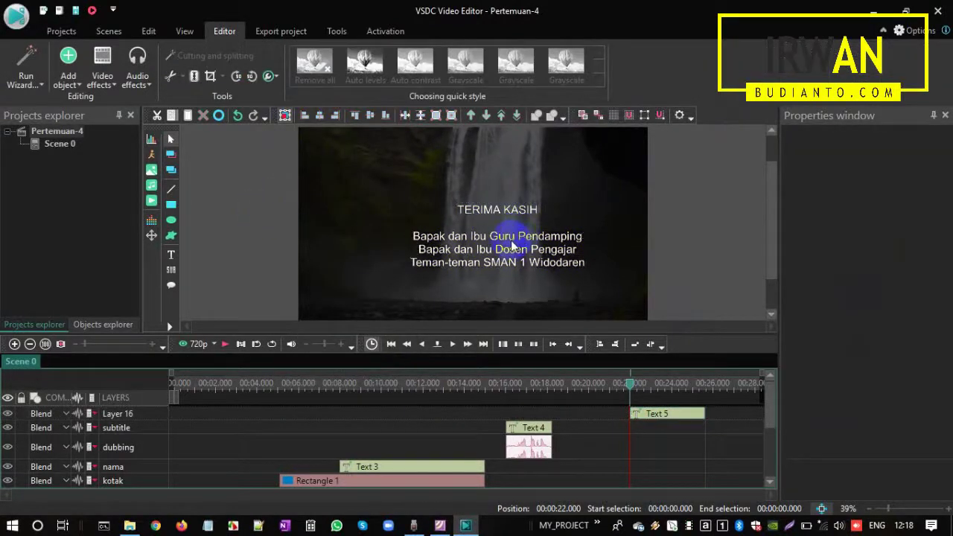
- Move the credit text up to about top 177 and centre it horizontally in the scene
left_click_drag(771, 237, 771, 229)
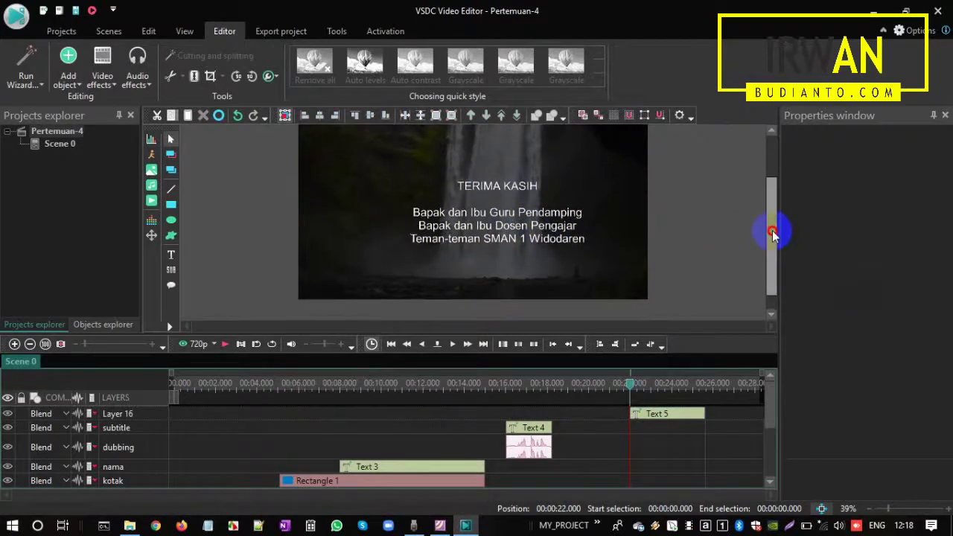
left_click(497, 214)
left_click_drag(497, 200, 480, 172)
left_click(316, 116)
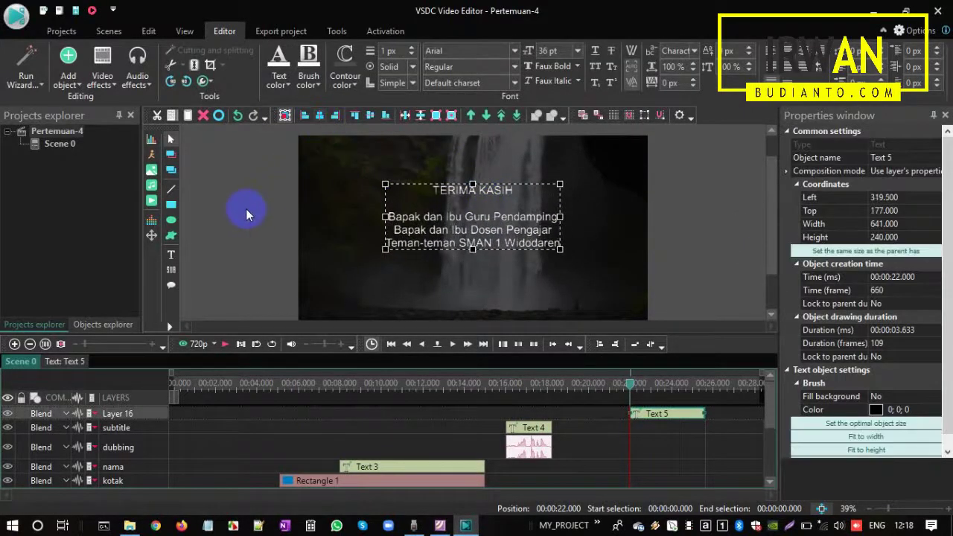
left_click(248, 210)
- Check the credit wording and layer name in the PDF guide and, in VSDC, rename the credit text's layer to "credit title"
key("alt+Tab")
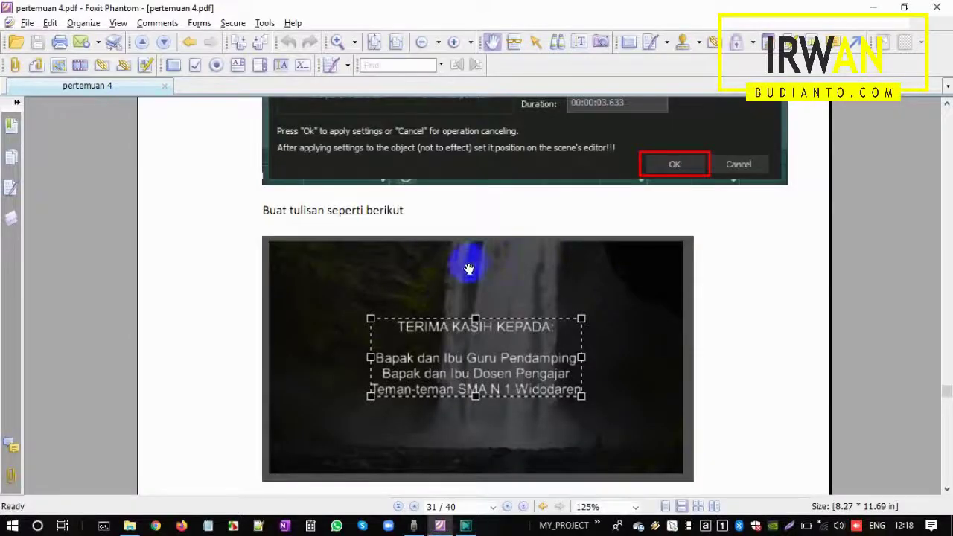
key("alt+Tab")
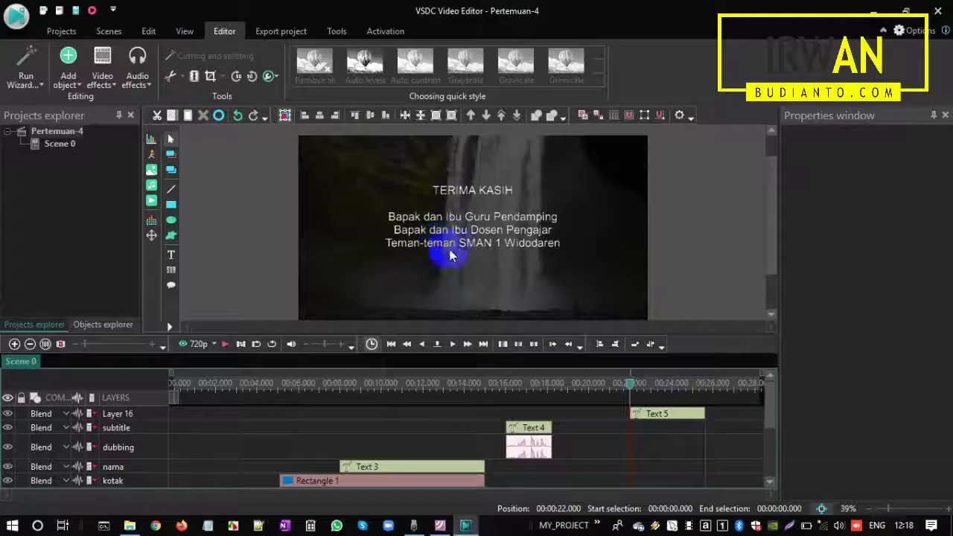
key("alt+Tab")
scroll(456, 233, "down", 4)
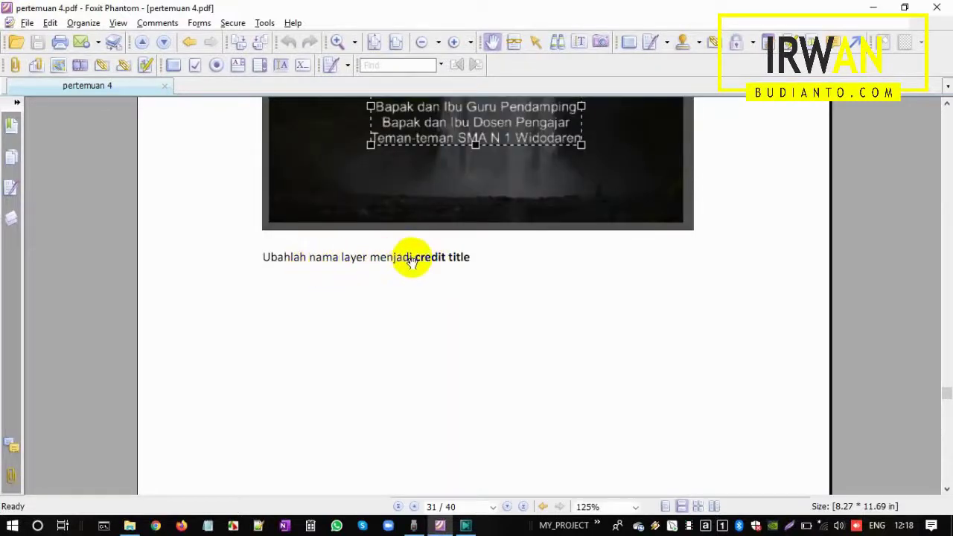
key("alt+Tab")
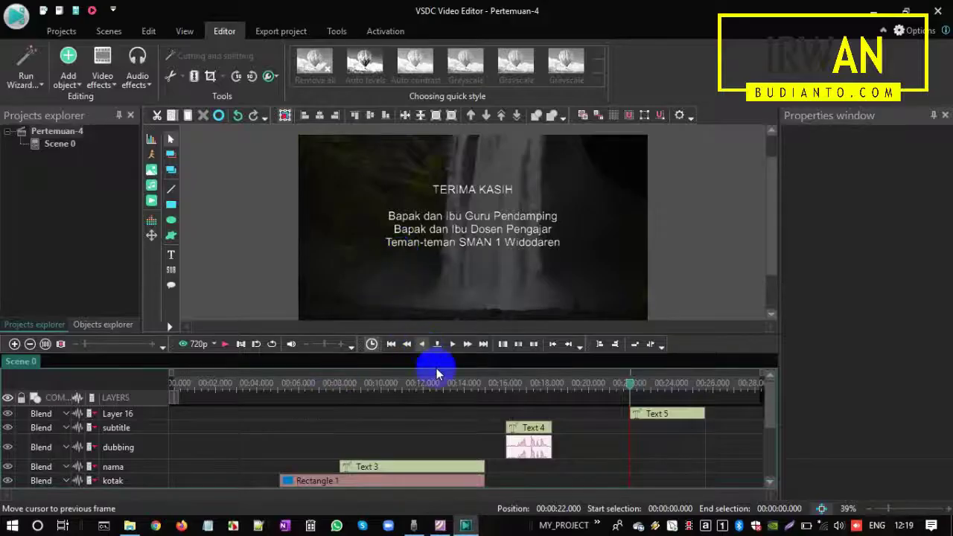
left_click(636, 413)
right_click(133, 417)
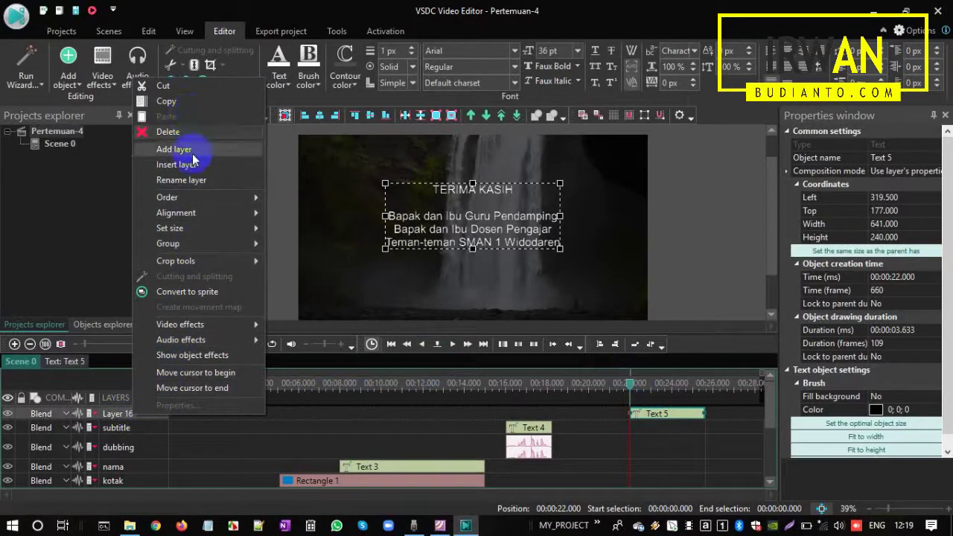
left_click(180, 179)
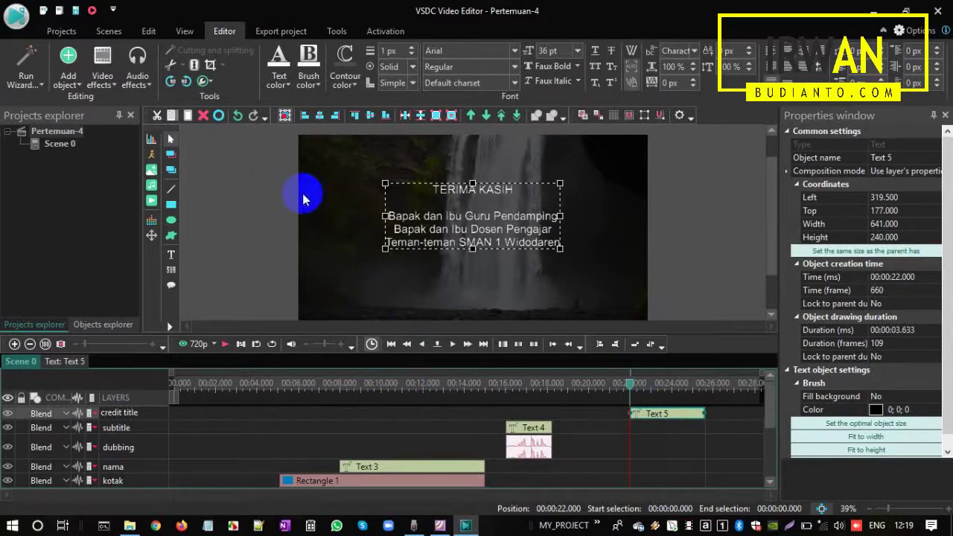
left_click(247, 255)
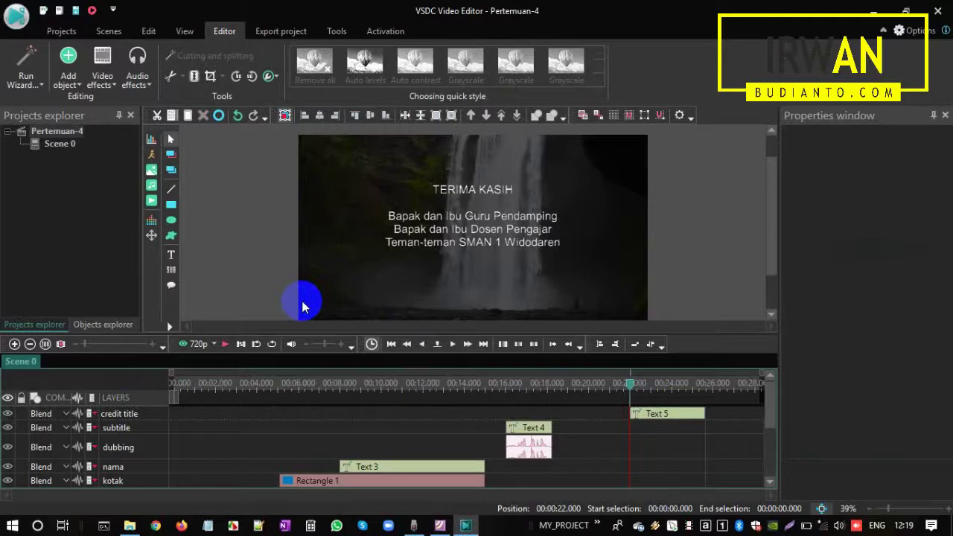
- Read the guide's next instruction after the layer renaming and, in VSDC, convert the text on the credit title layer to a sprite
key("alt+Tab")
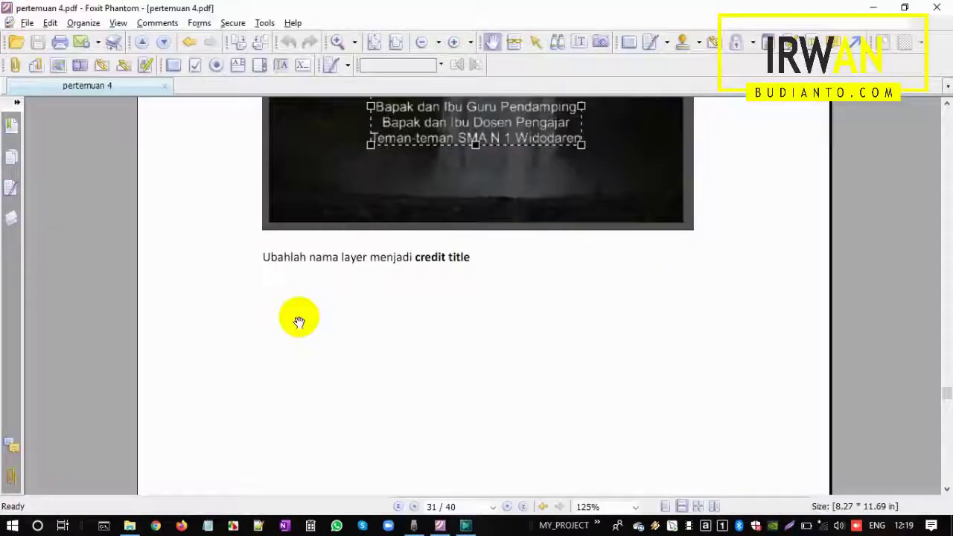
scroll(319, 289, "down", 10)
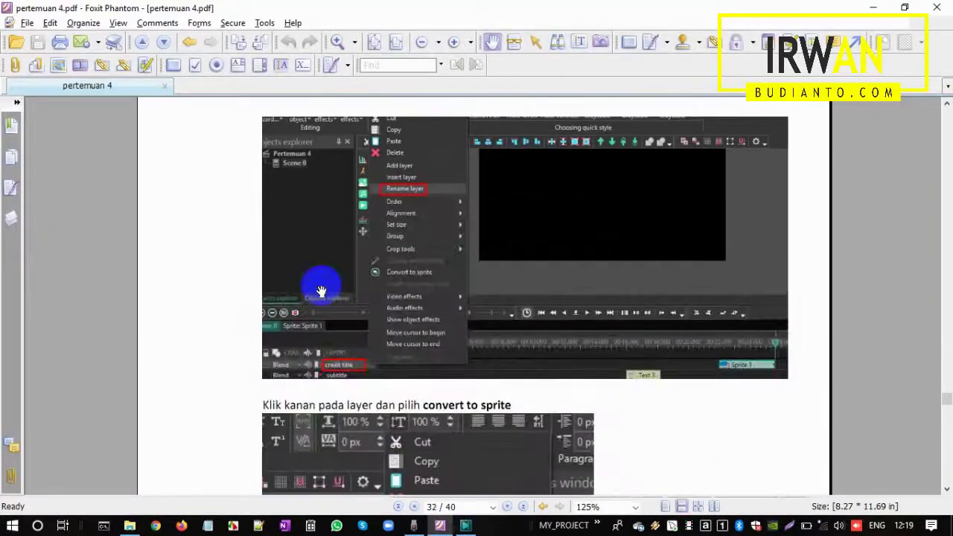
scroll(321, 290, "down", 3)
scroll(321, 298, "down", 8)
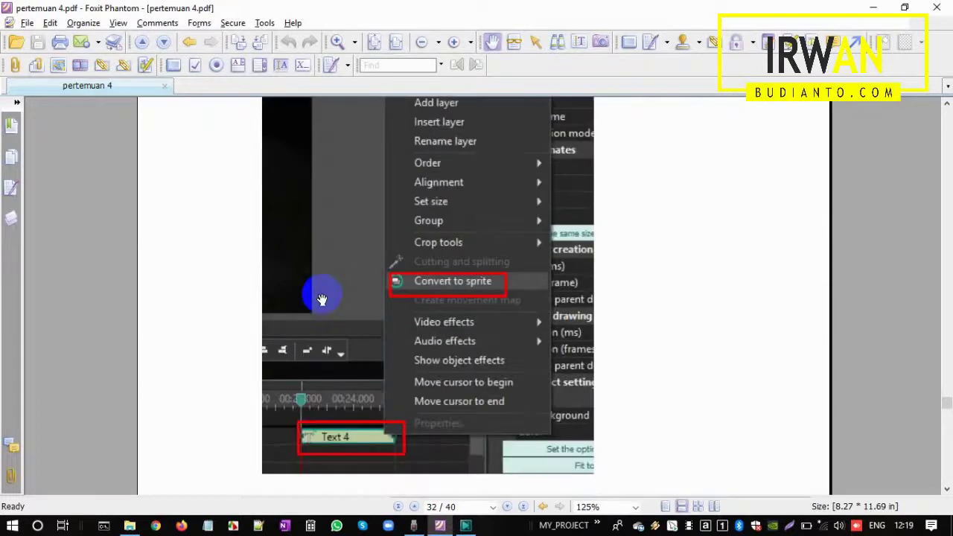
key("alt+Tab")
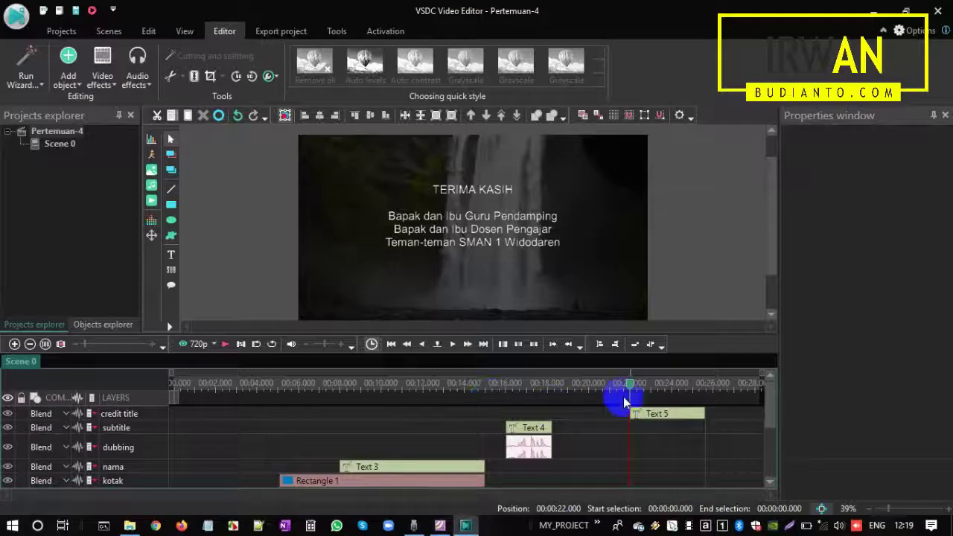
right_click(147, 416)
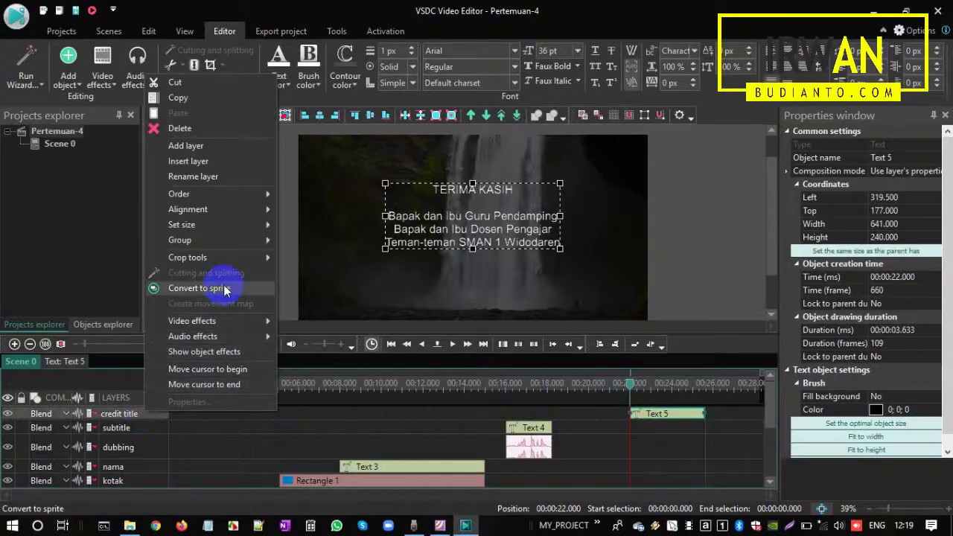
right_click(128, 420)
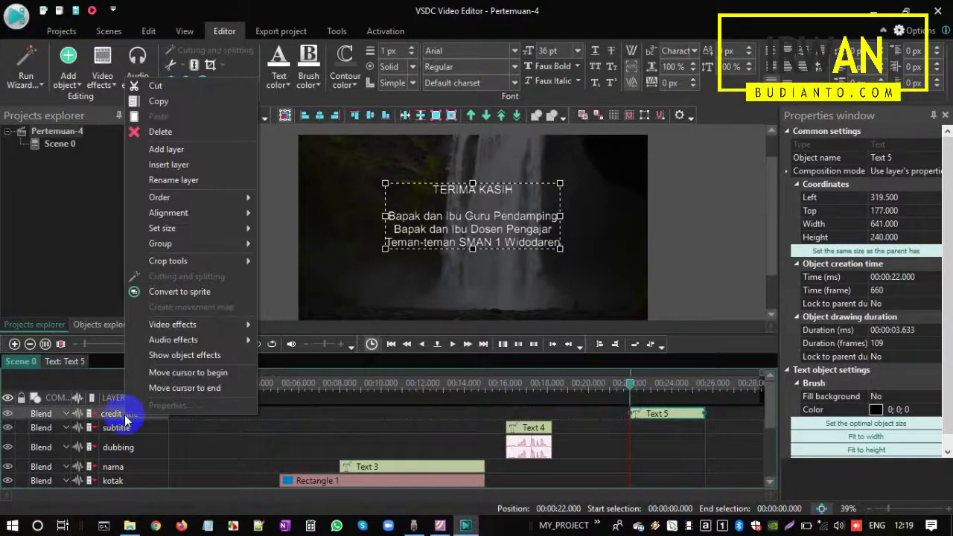
left_click(228, 294)
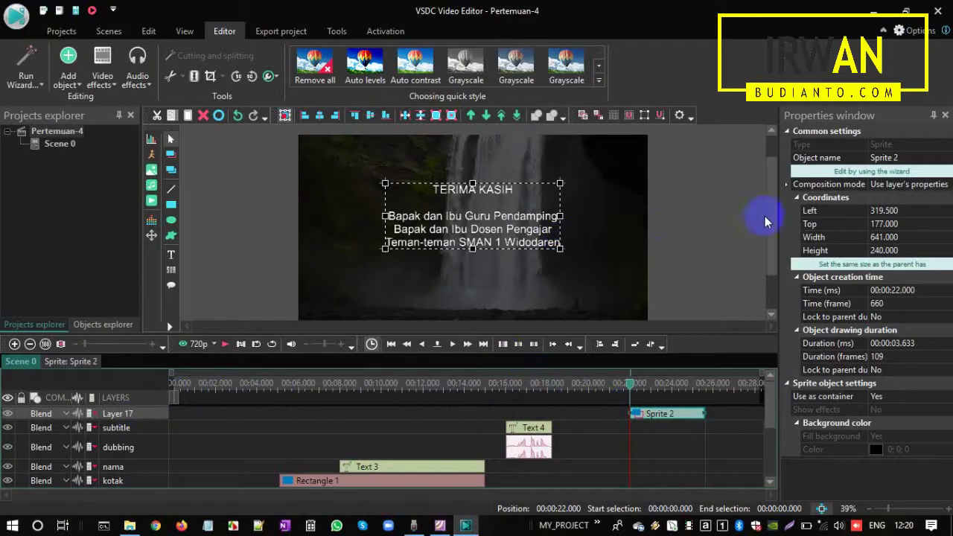
- Move the thank-you credit sprite straight down, just below the video area, to about top 738
scroll(714, 224, "down", 2)
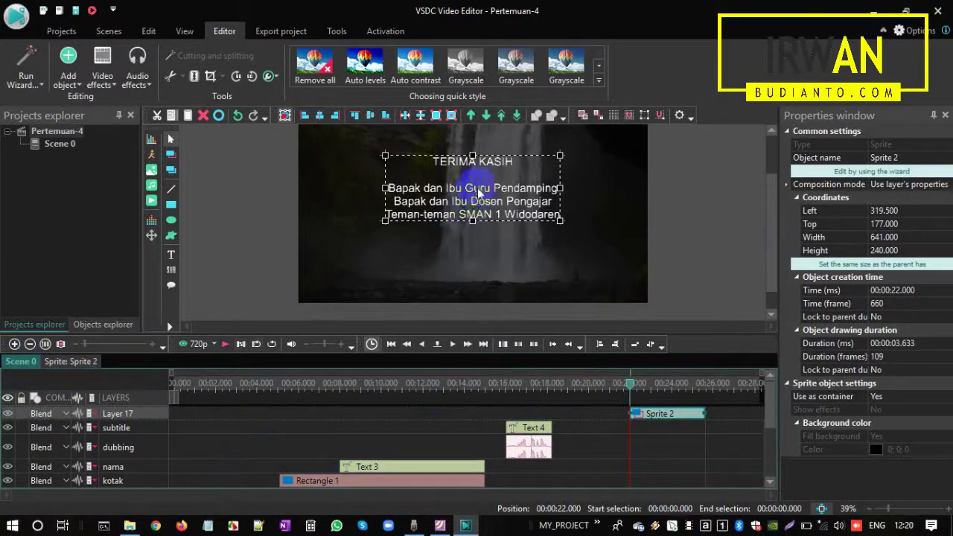
left_click_drag(473, 197, 477, 314)
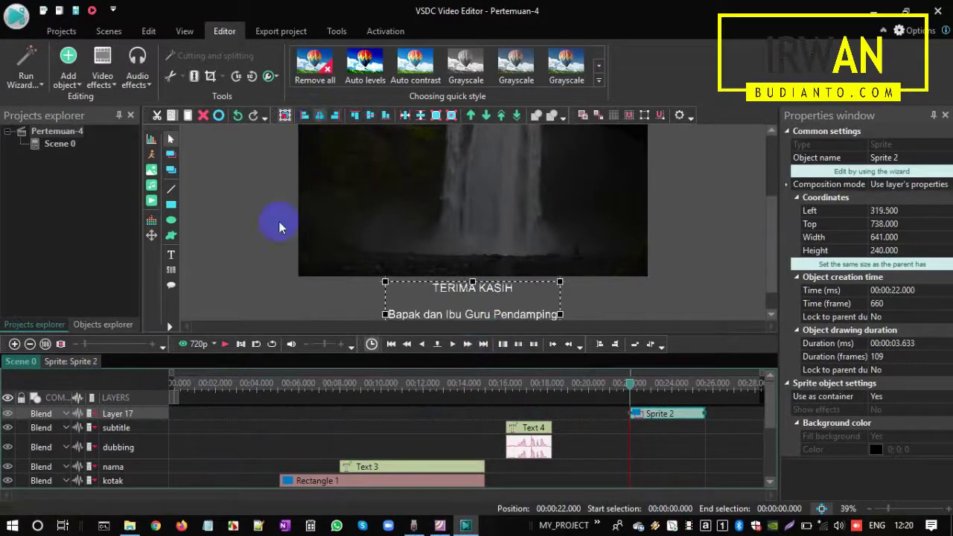
left_click(227, 252)
- Check the text position and the following instruction in the PDF guide and, in VSDC, open the credit sprite for editing
key("alt+Tab")
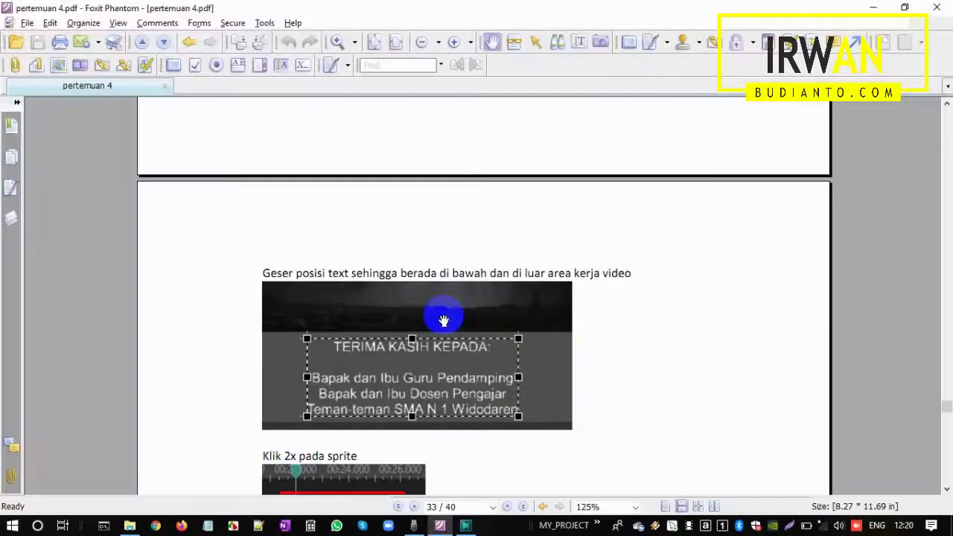
scroll(374, 334, "down", 3)
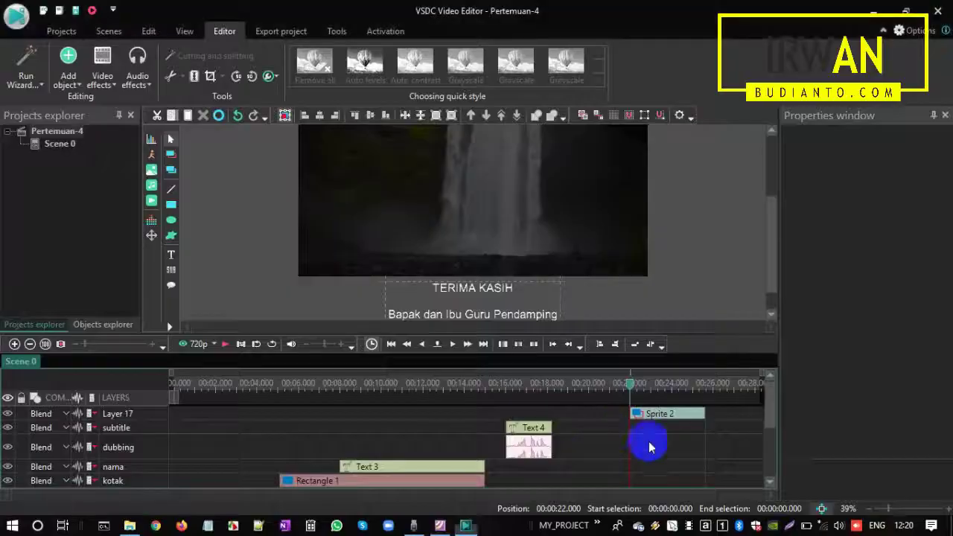
key("alt+Tab")
double_click(683, 420)
- Read the guide's Movement instruction and, in VSDC, add a Movement effect with its point at the object end, continuing the trajectory
key("alt+Tab")
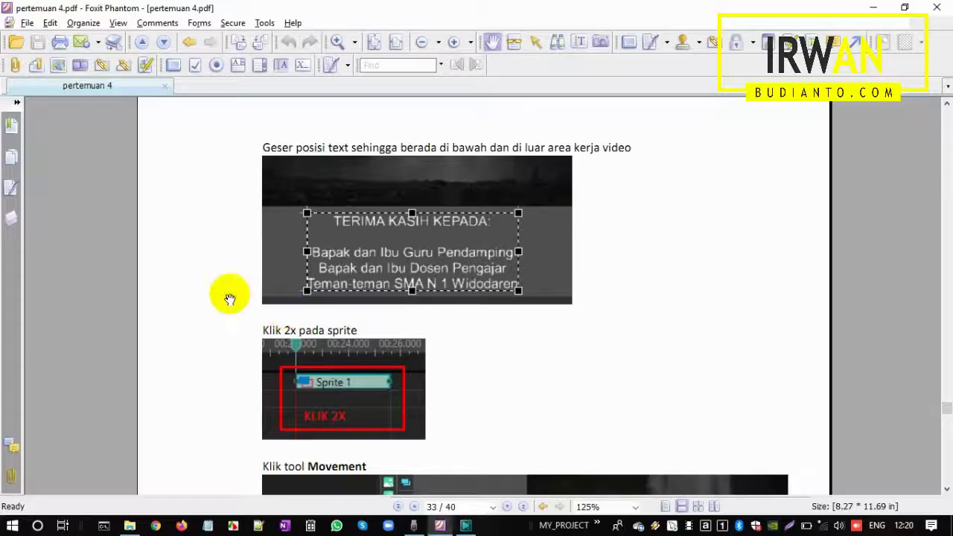
scroll(232, 307, "down", 4)
scroll(234, 300, "down", 2)
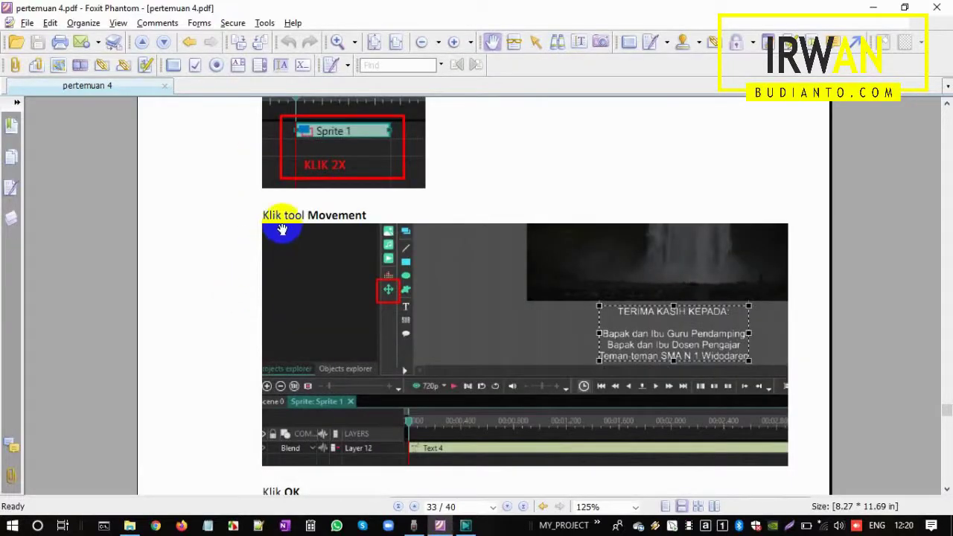
key("alt+Tab")
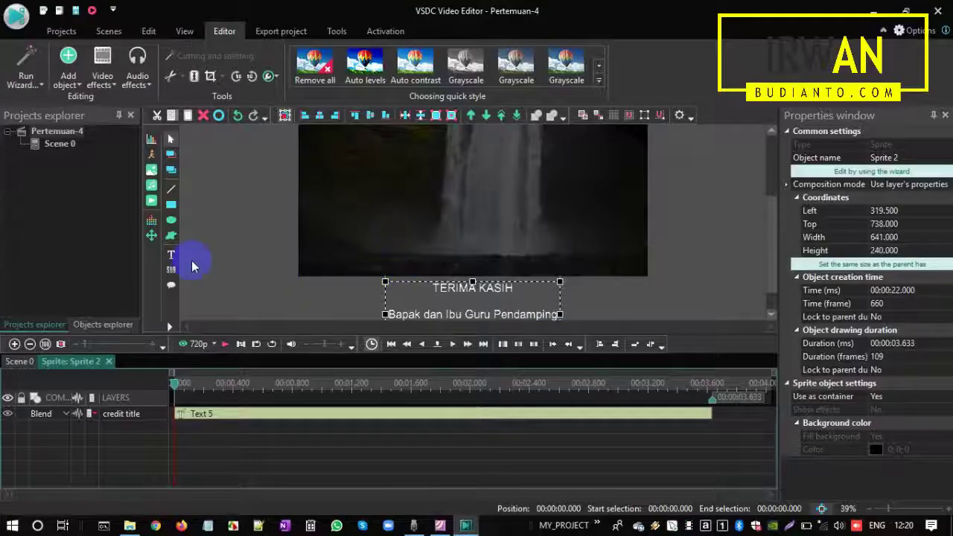
left_click(153, 236)
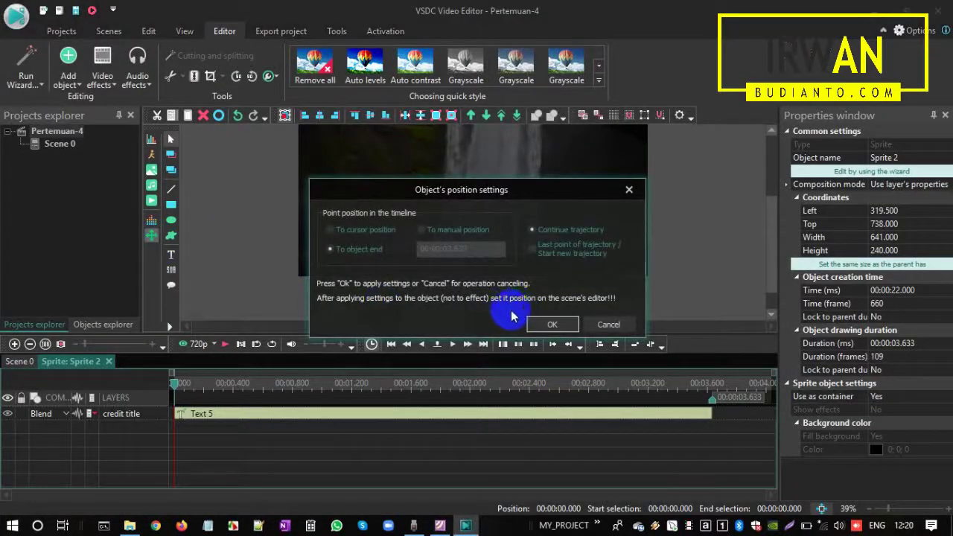
left_click(551, 325)
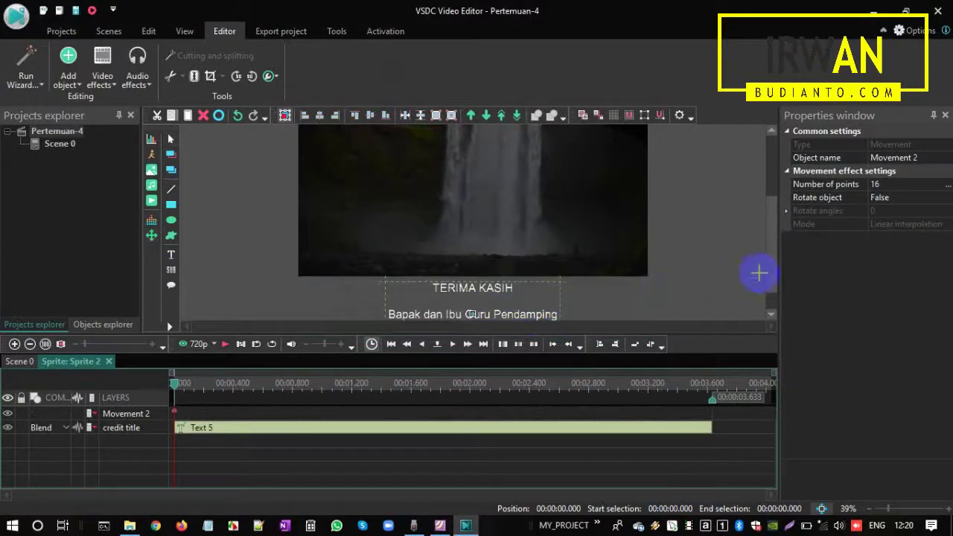
- Draw the movement path straight up from the credit text's centre point, ending at about X 643, Y 238
left_click_drag(772, 272, 773, 298)
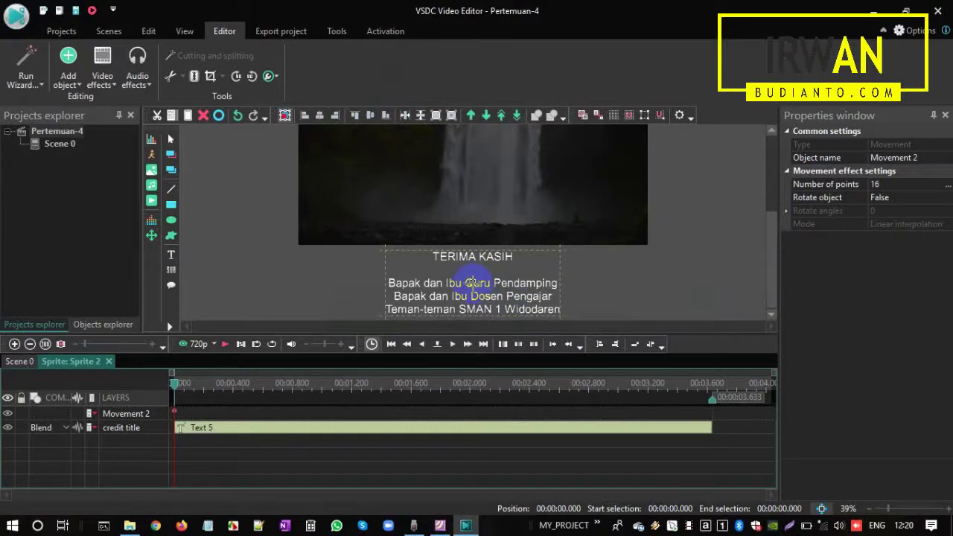
left_click_drag(771, 238, 771, 219)
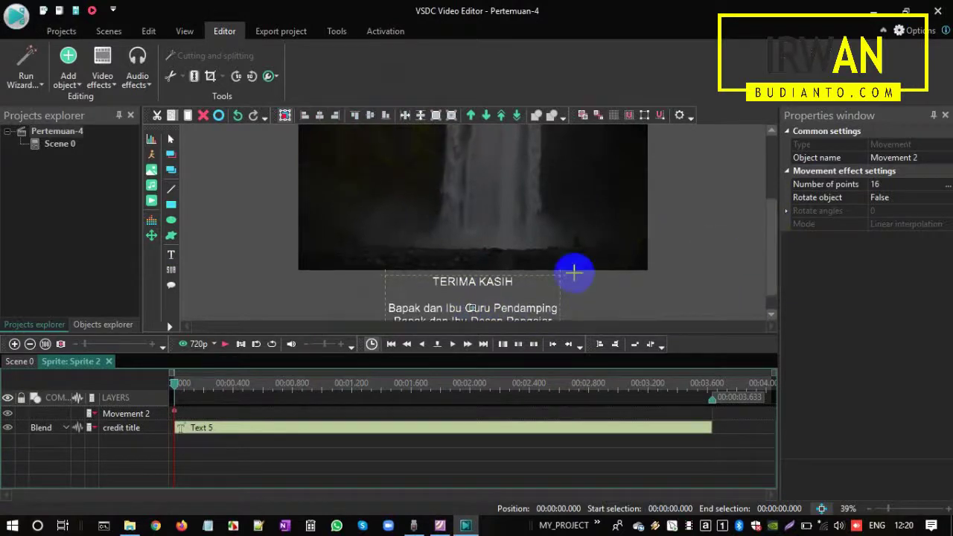
left_click(472, 308)
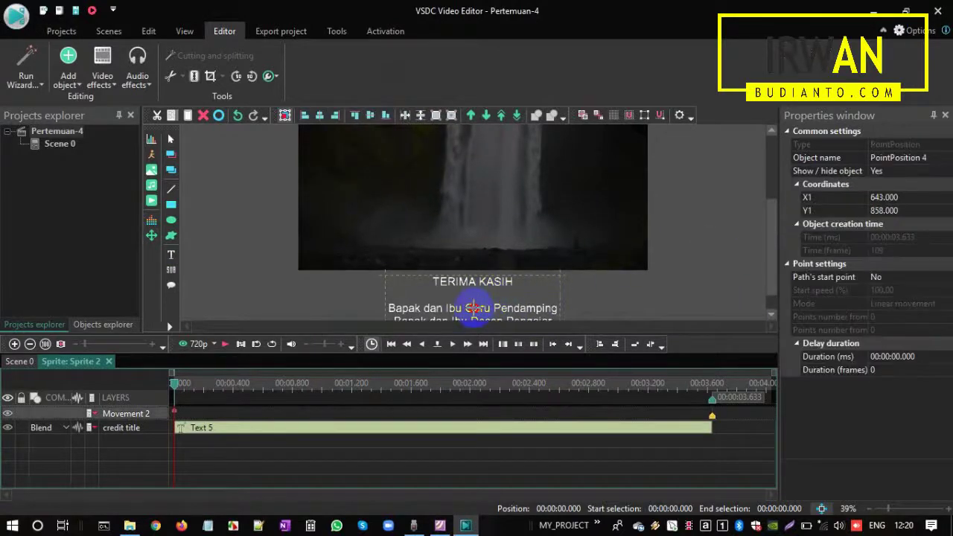
left_click(473, 150)
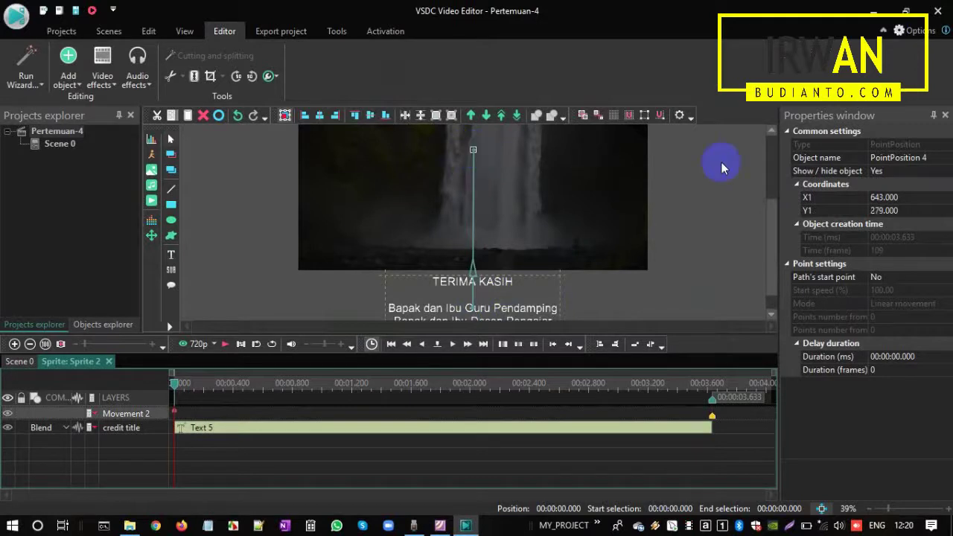
mouse_move(774, 212)
left_mouse_down()
mouse_move(772, 174)
mouse_move(772, 224)
left_mouse_up()
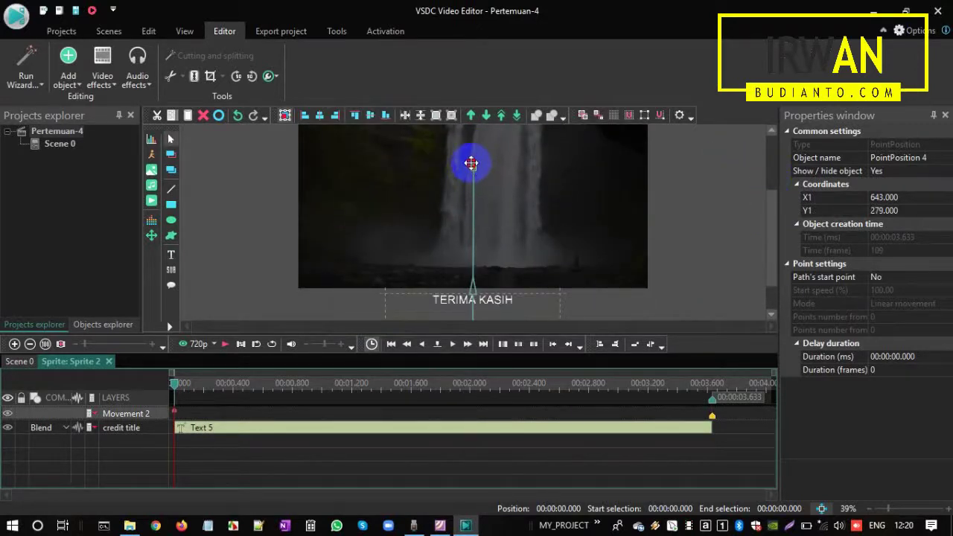
mouse_move(771, 202)
left_mouse_down()
mouse_move(776, 183)
mouse_move(777, 218)
mouse_move(778, 195)
left_mouse_up()
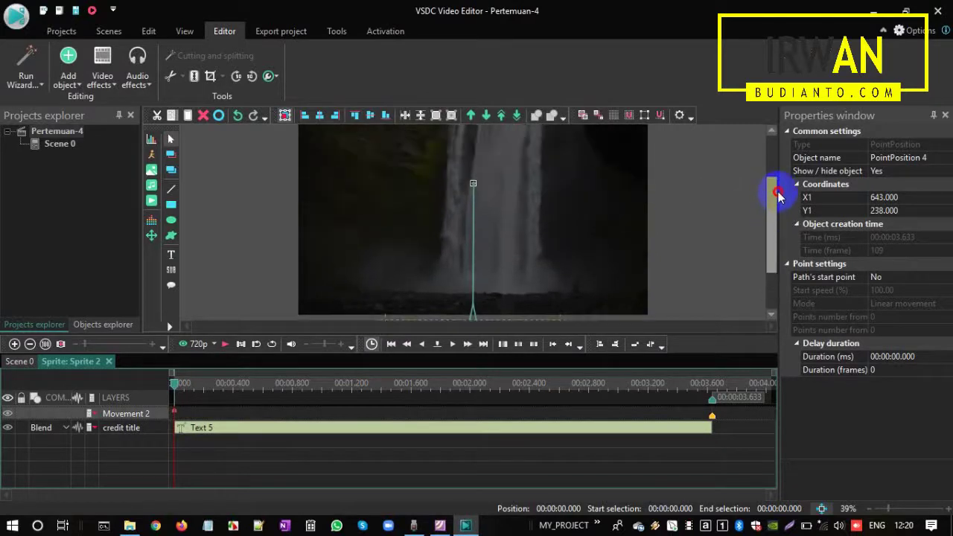
- Check the yellow pin's timing in the PDF guide and, in VSDC, move the movement's end point to 1.500 s on the timeline
key("alt+Tab")
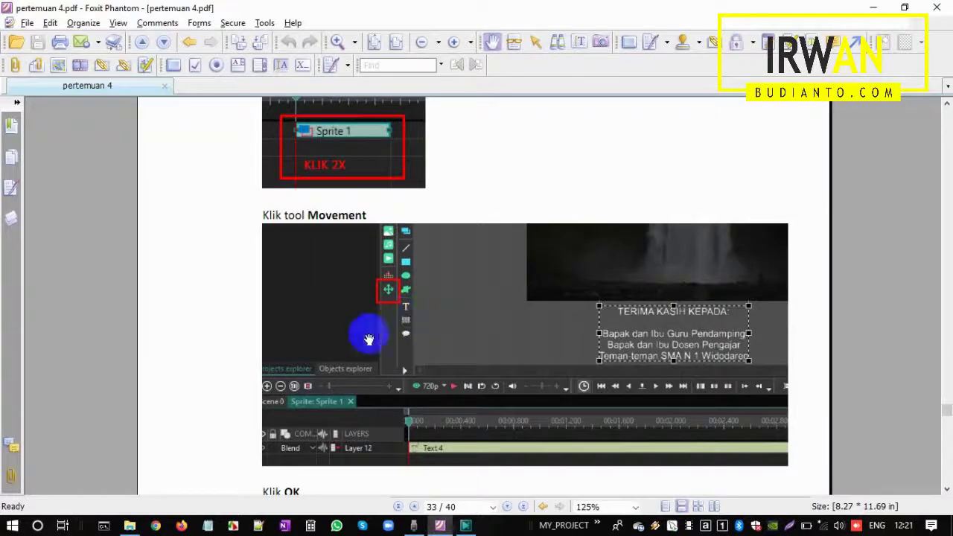
scroll(357, 346, "down", 3)
scroll(335, 361, "down", 5)
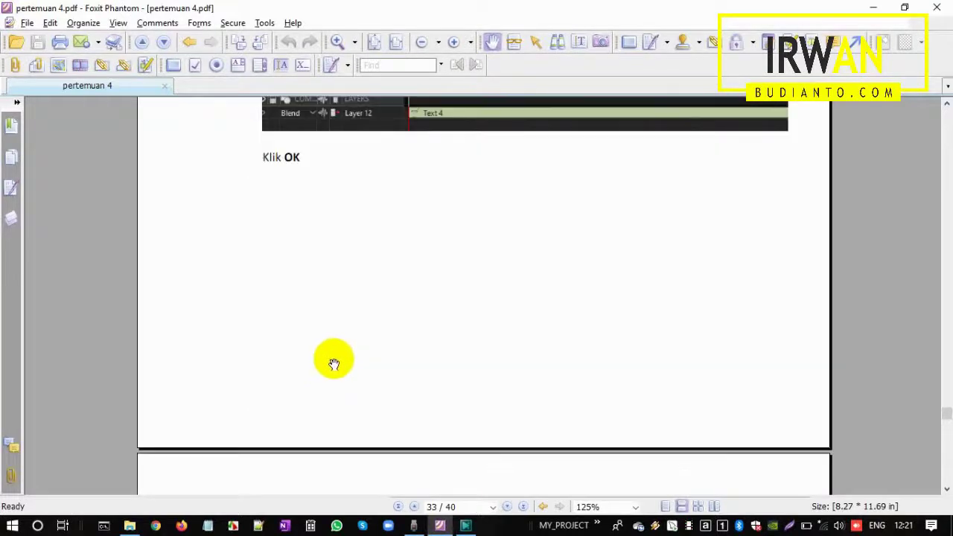
scroll(387, 335, "down", 9)
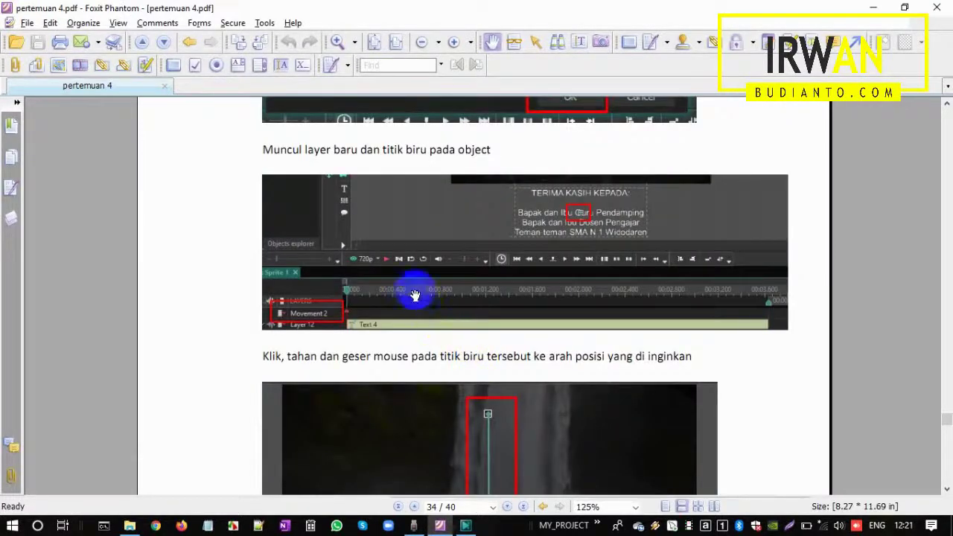
scroll(347, 304, "down", 5)
scroll(410, 289, "down", 5)
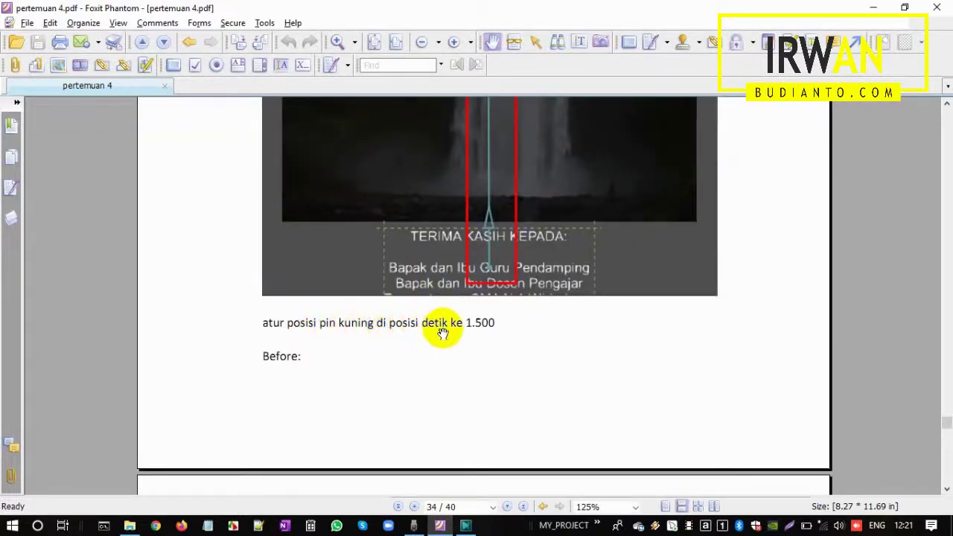
scroll(473, 331, "down", 5)
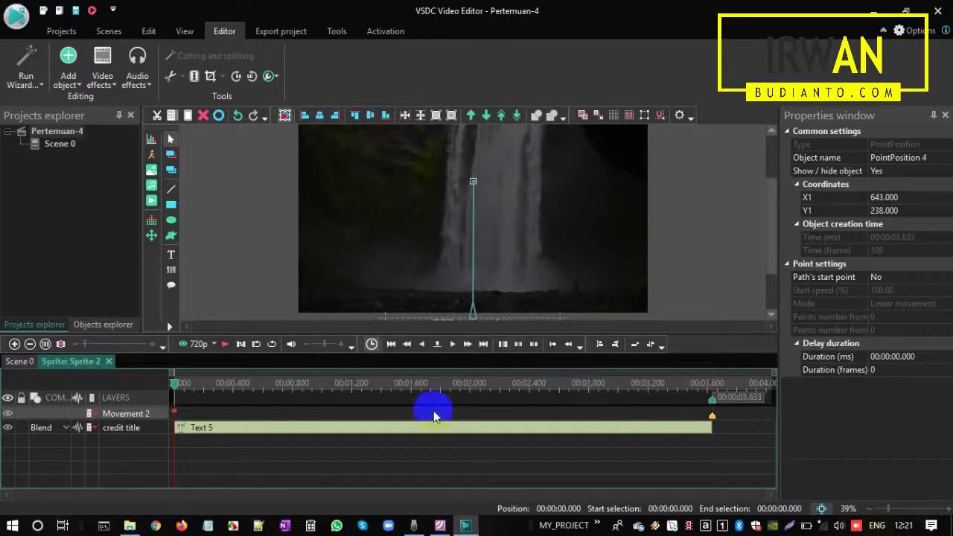
left_click(371, 383)
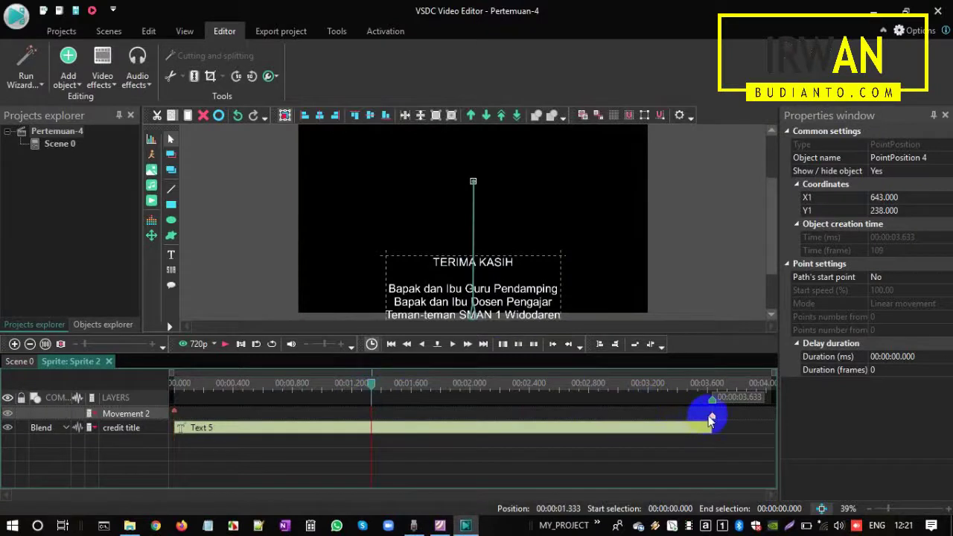
left_click(383, 383)
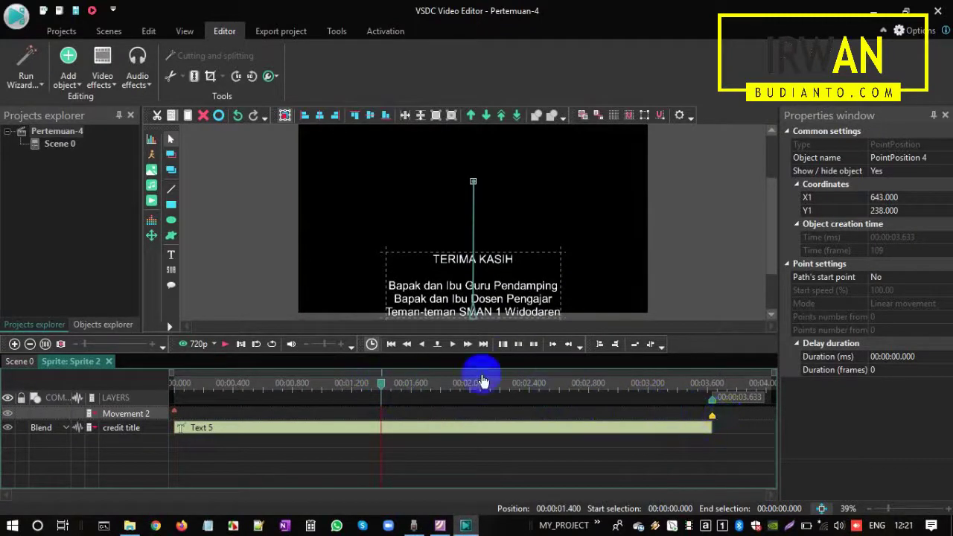
left_click(385, 383)
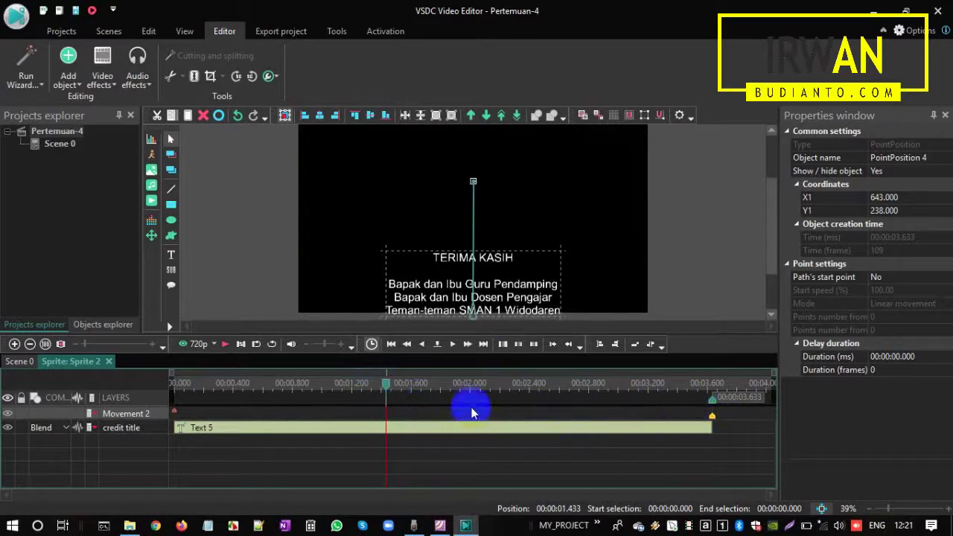
left_click(399, 383)
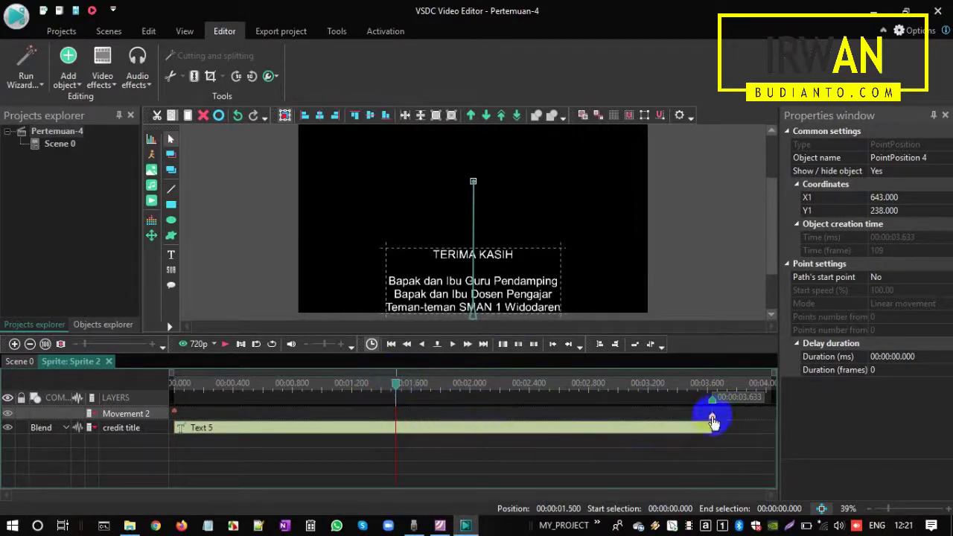
left_click_drag(713, 421, 396, 415)
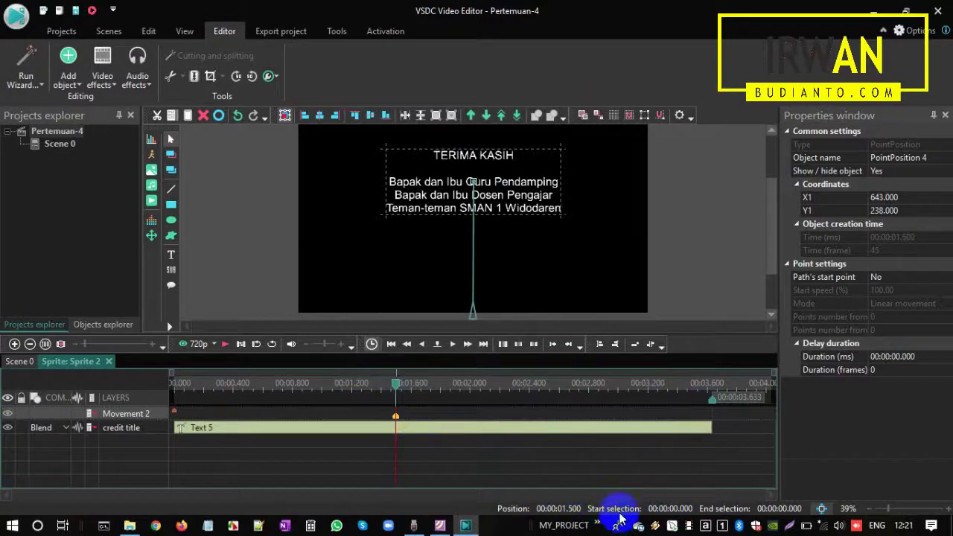
- Compare the pin position with the After picture in the PDF guide and read step 45 about the text layer's effect
key("alt+Tab")
scroll(422, 328, "down", 3)
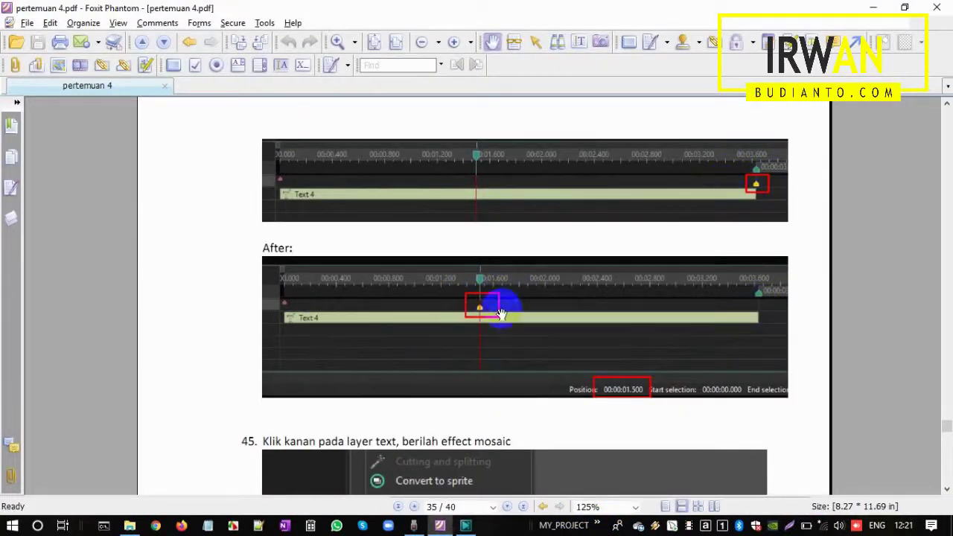
scroll(504, 323, "down", 3)
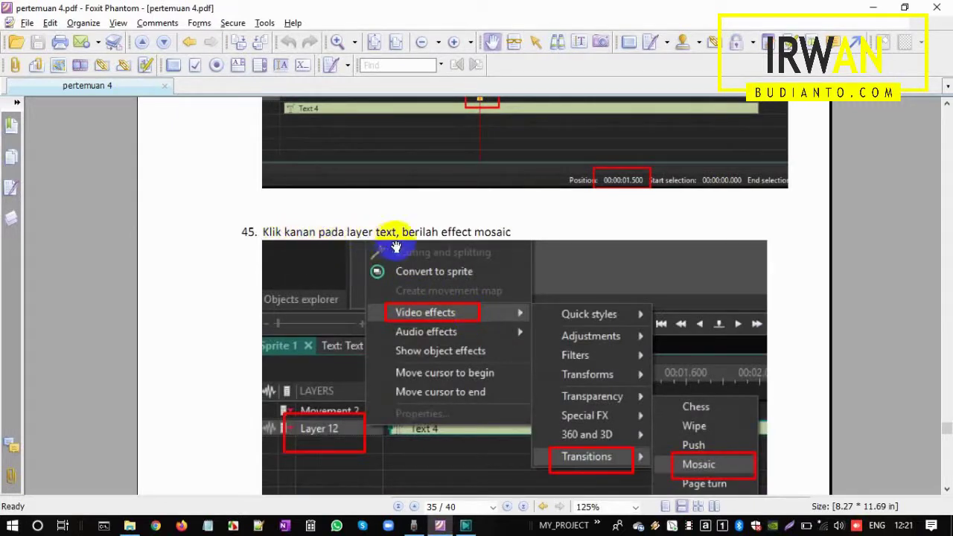
key("alt+Tab")
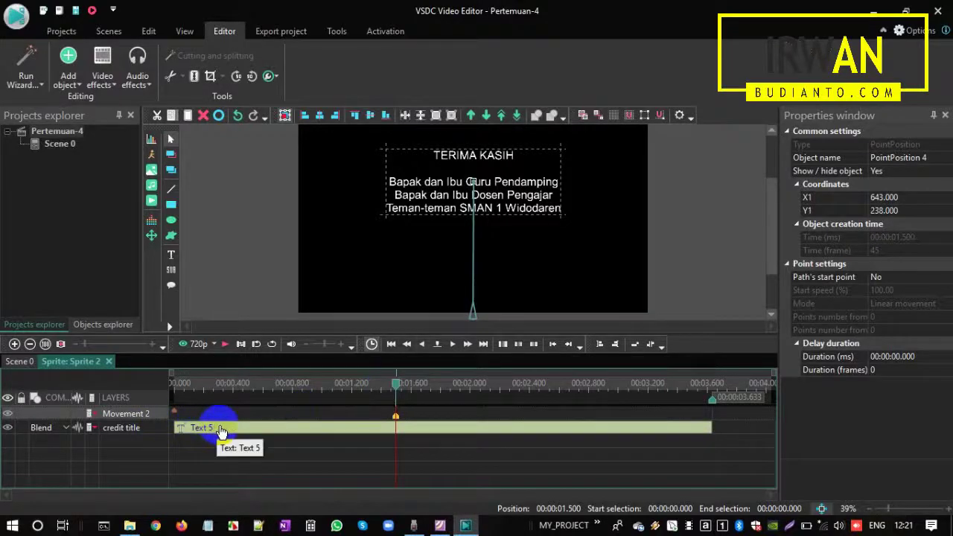
key("alt+Tab")
key("alt+Tab")
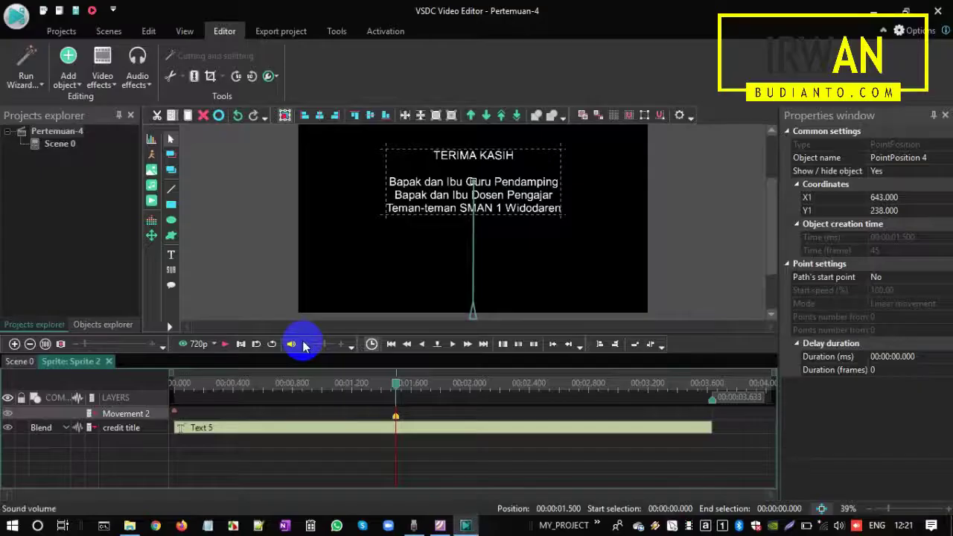
key("alt+Tab")
key("alt+Tab")
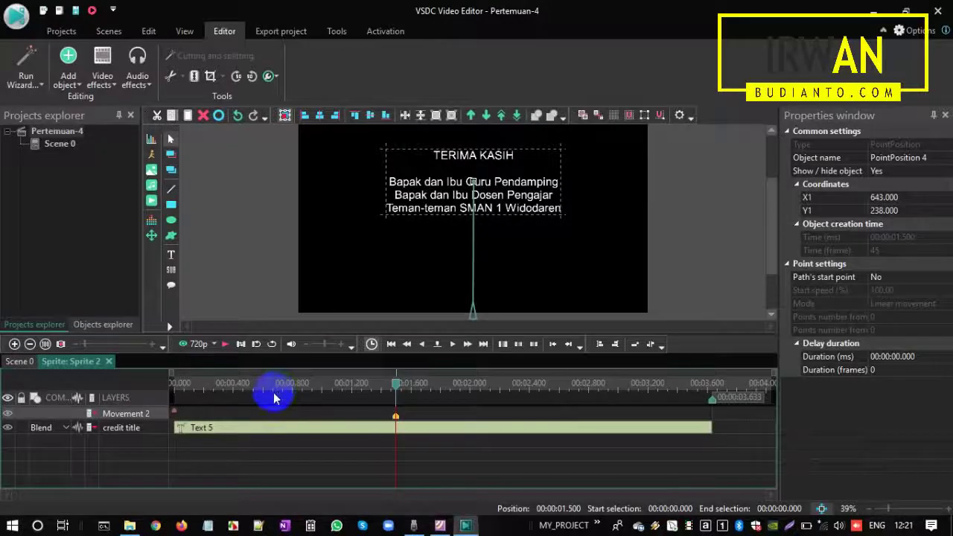
- Add a Mosaic transition to the credit title text layer, checking guide step 45, and apply it to the selected object
right_click(150, 428)
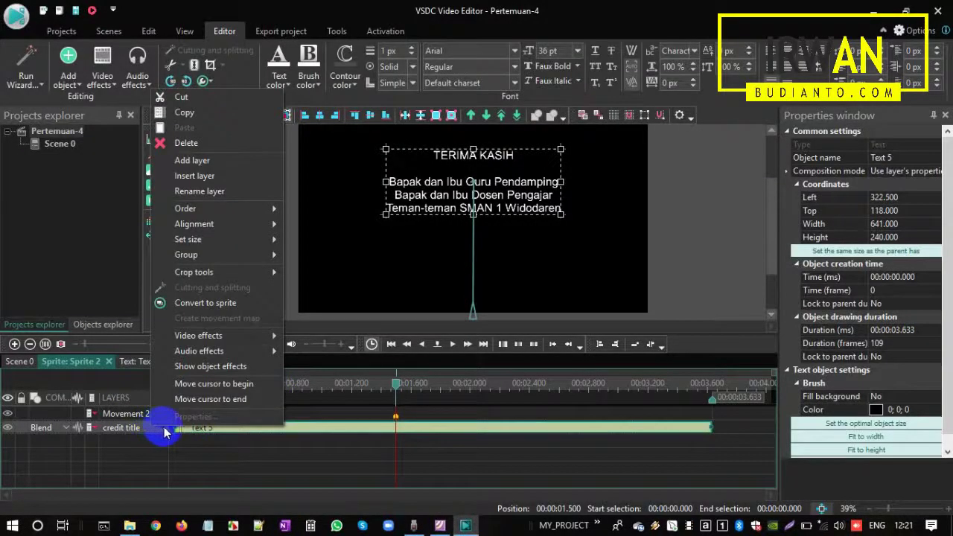
mouse_move(232, 338)
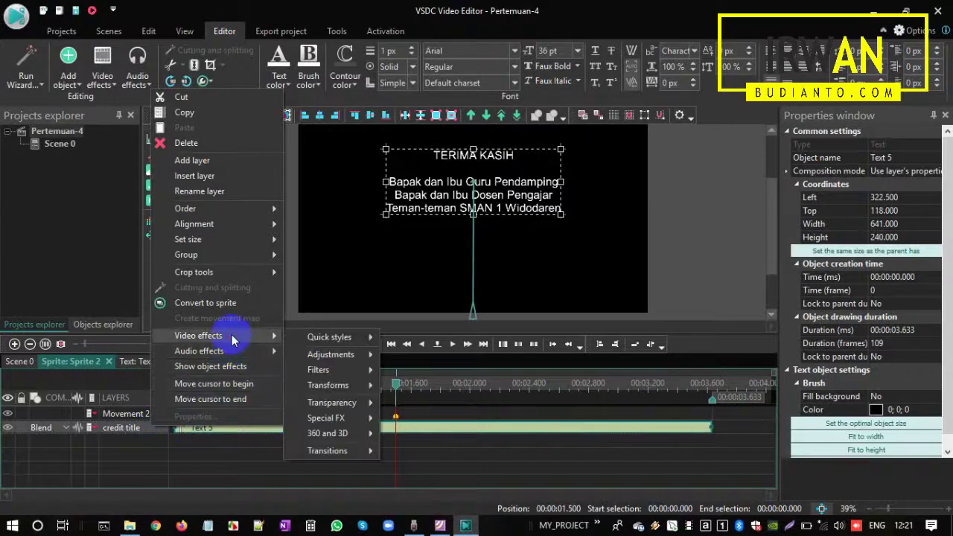
left_click(344, 452)
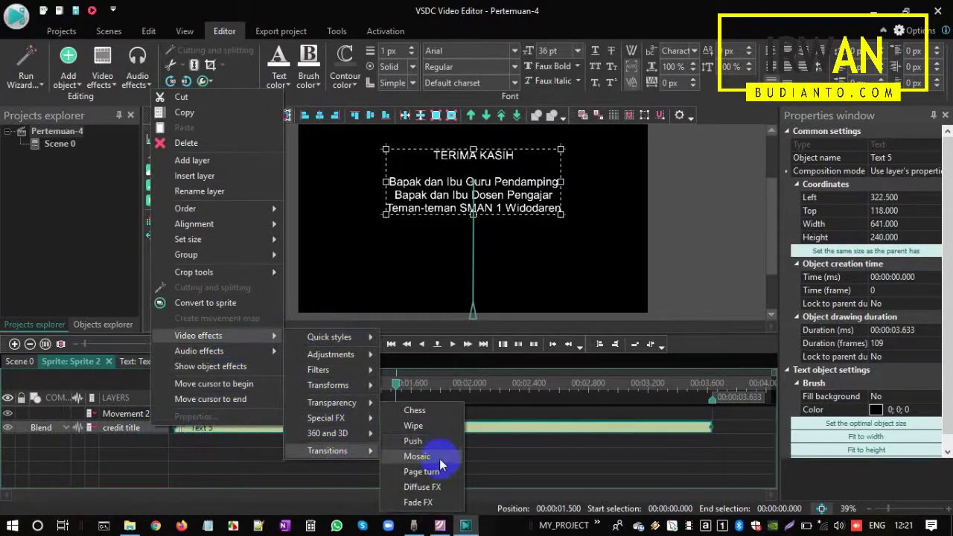
right_click(140, 420)
mouse_move(191, 333)
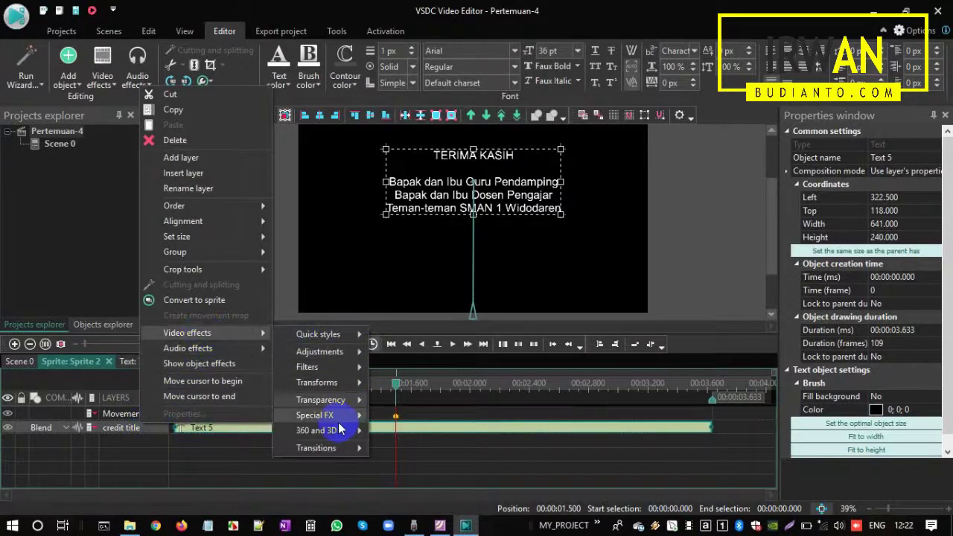
mouse_move(331, 447)
left_click(405, 453)
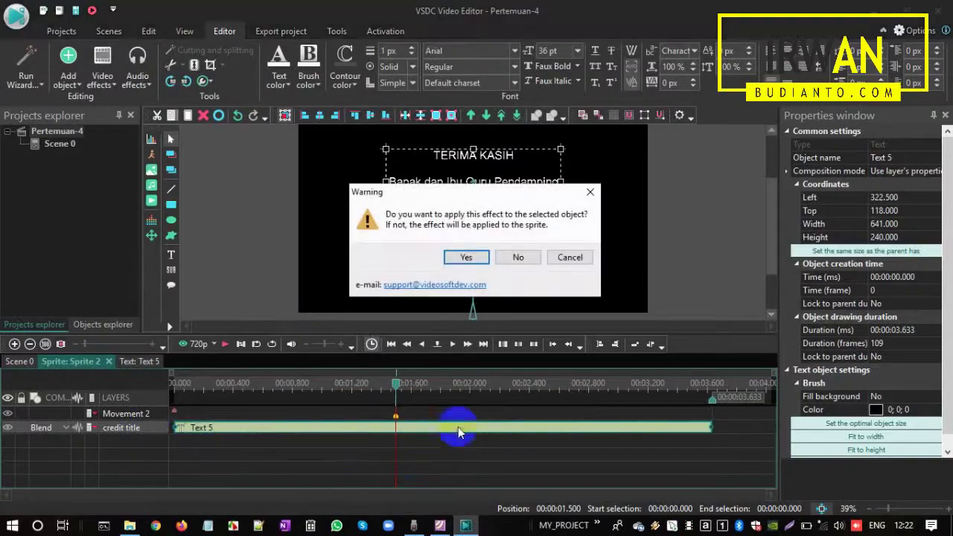
key("alt+Tab")
scroll(340, 323, "down", 9)
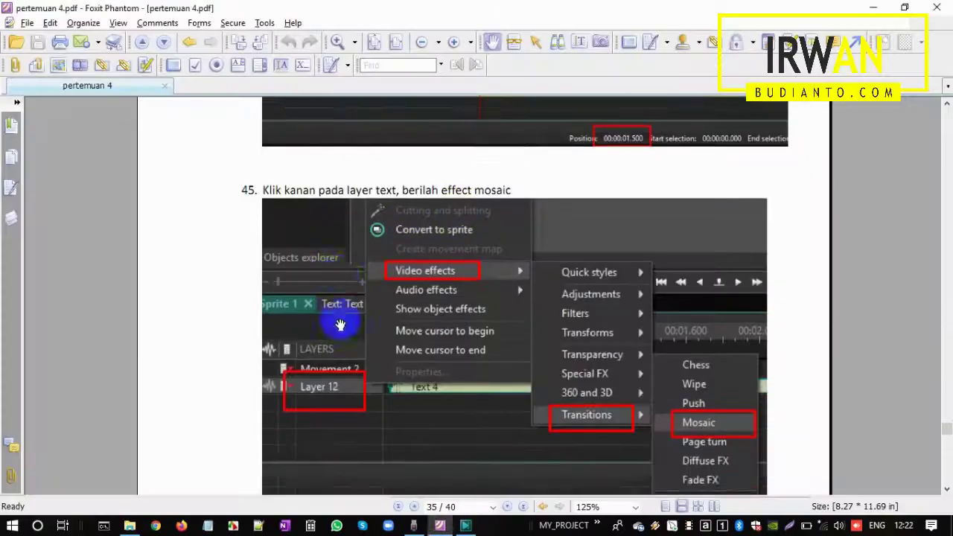
key("alt+Tab")
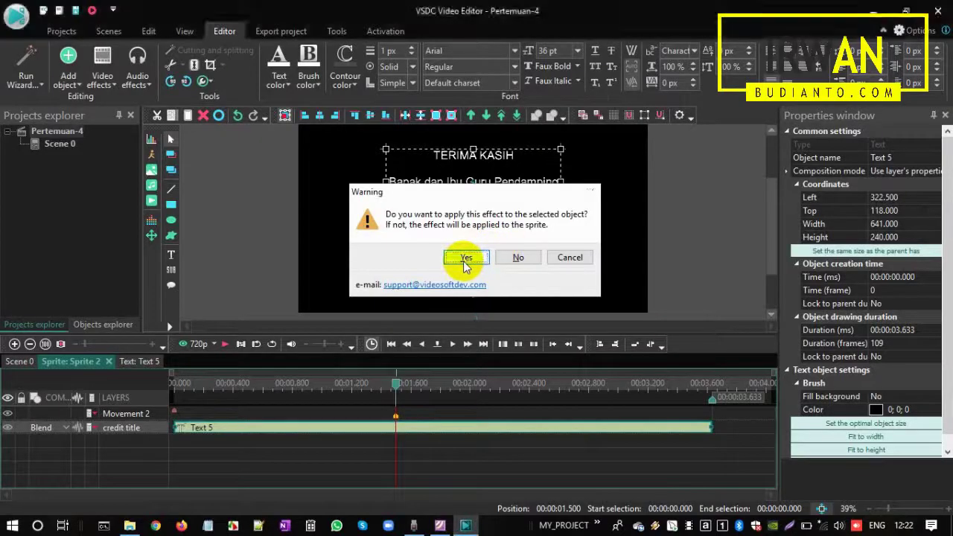
left_click(464, 257)
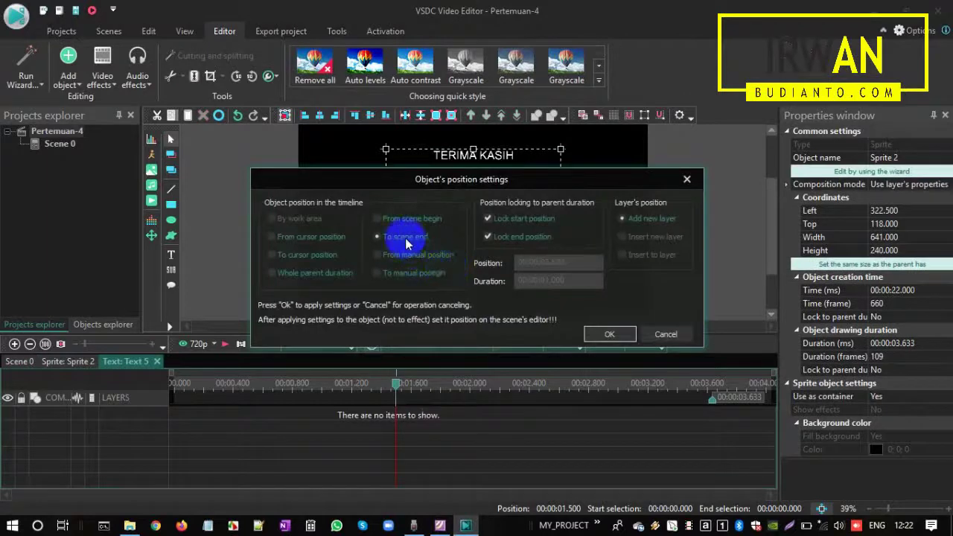
- Check the guide's object position settings and, in VSDC, place the Mosaic effect to scene end on a new layer
key("alt+Tab")
scroll(479, 303, "down", 5)
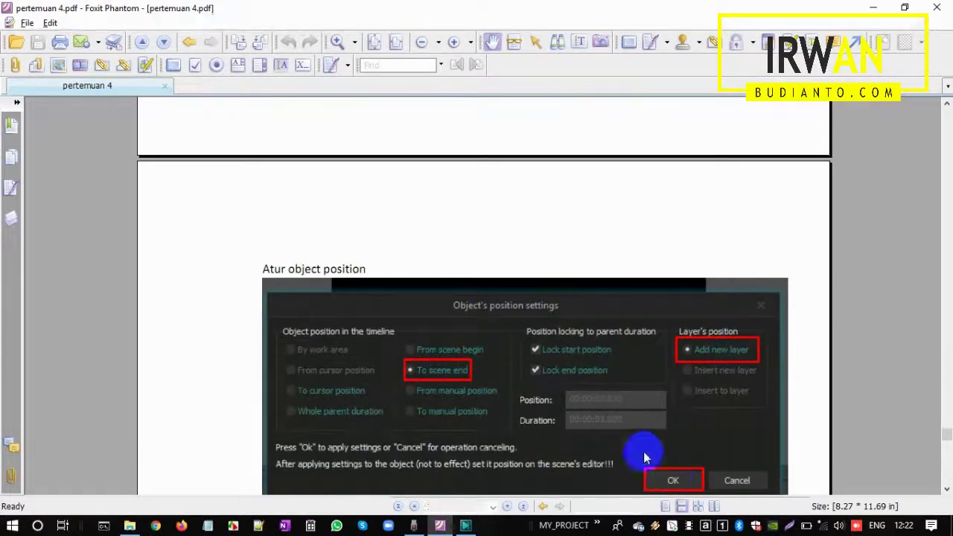
key("alt+Tab")
left_click(413, 238)
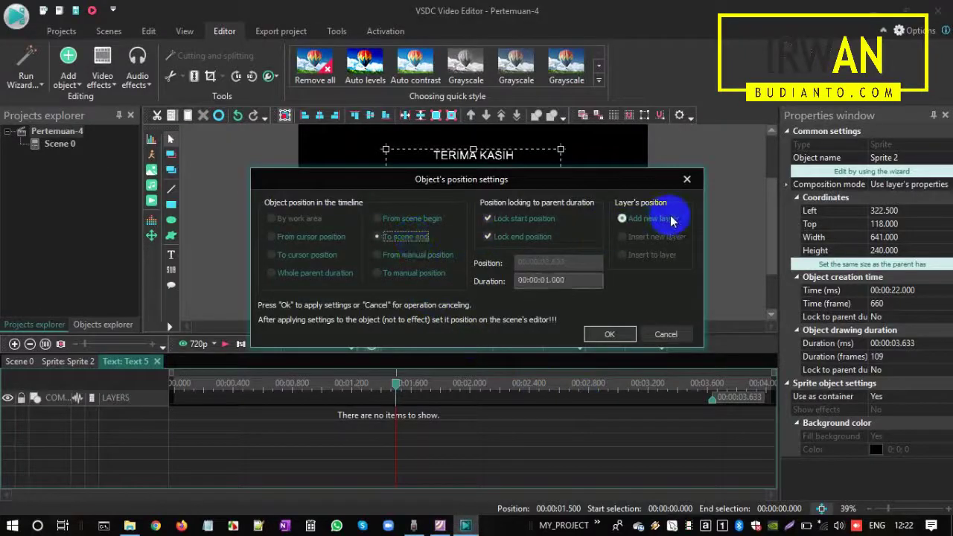
left_click(609, 334)
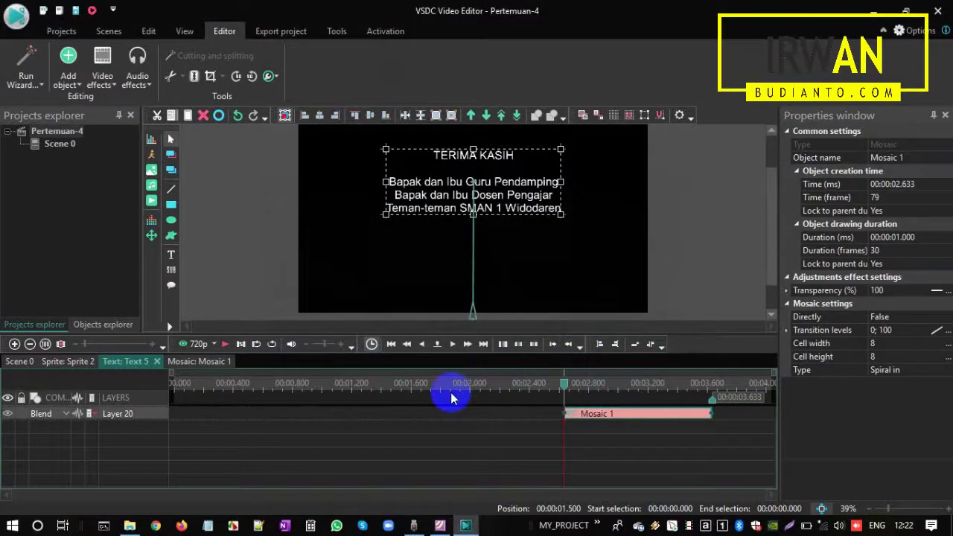
- Compare the Mosaic effect's settings with the PDF guide, read step 46 and, in VSDC, return to Scene 0
key("alt+Tab")
scroll(775, 419, "down", 5)
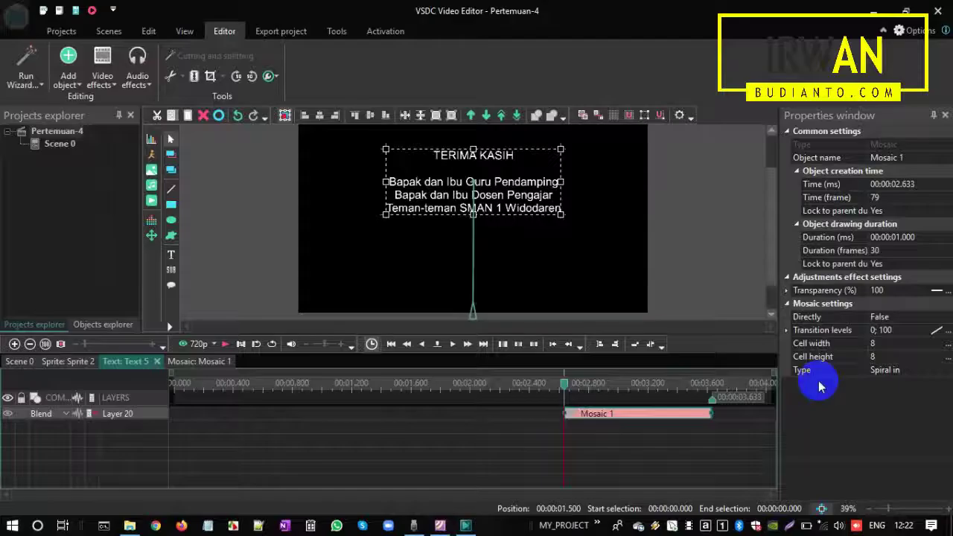
key("alt+Tab")
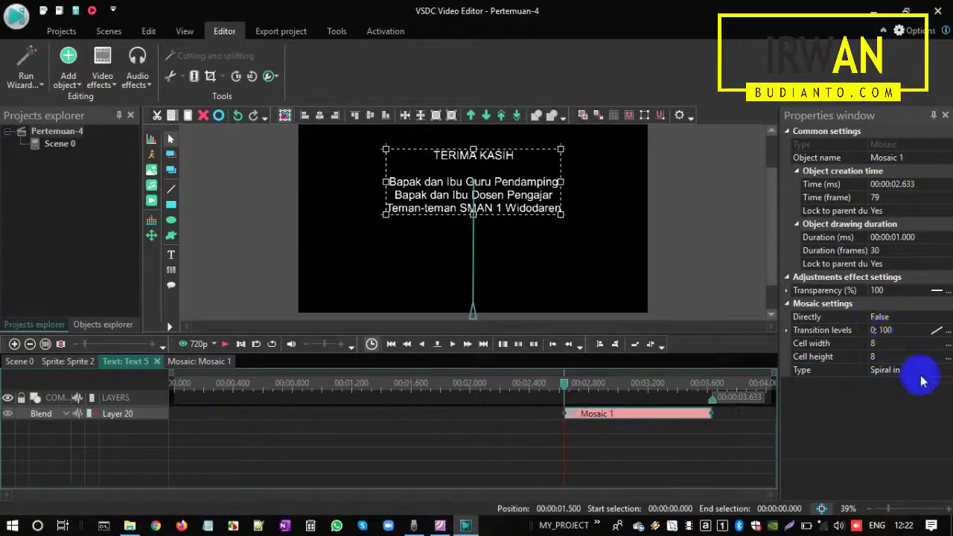
key("alt+Tab")
scroll(358, 422, "down", 5)
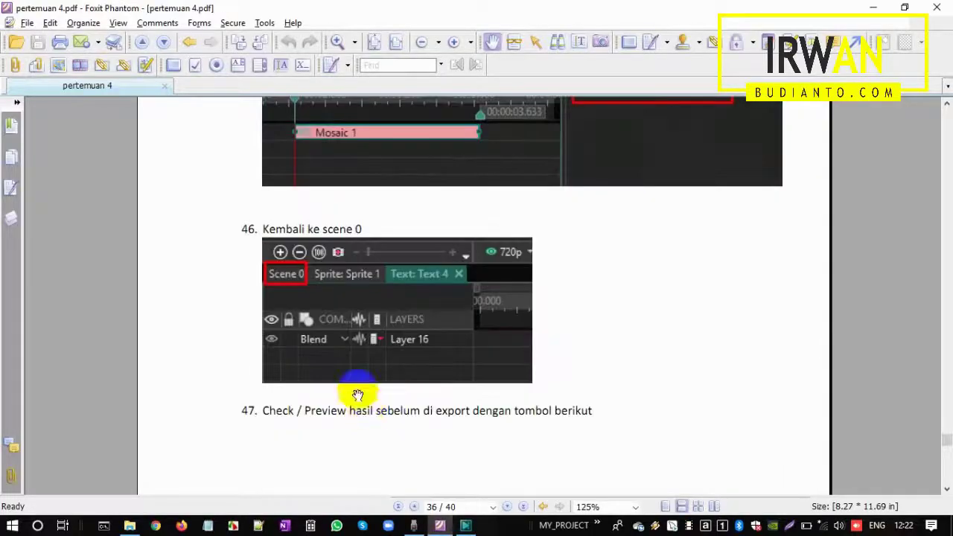
key("alt+Tab")
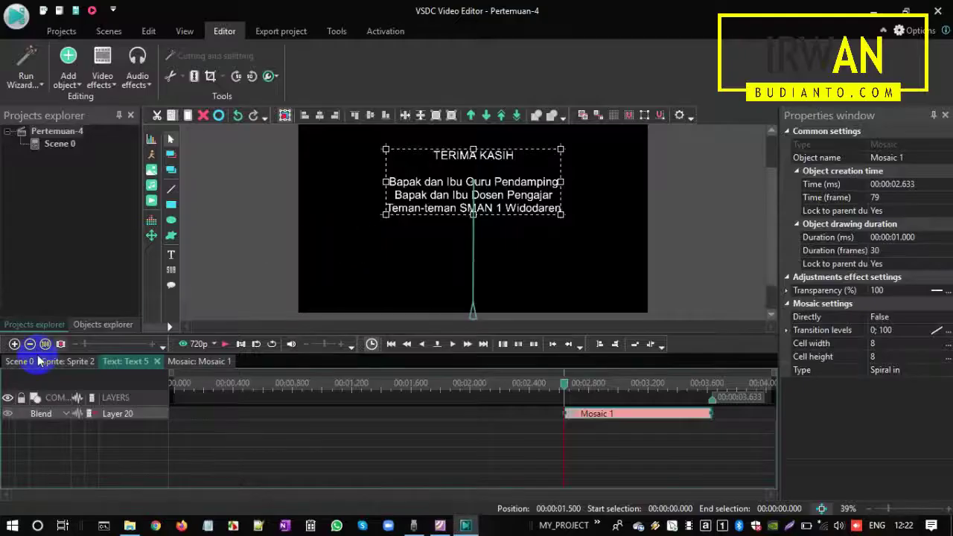
left_click(18, 362)
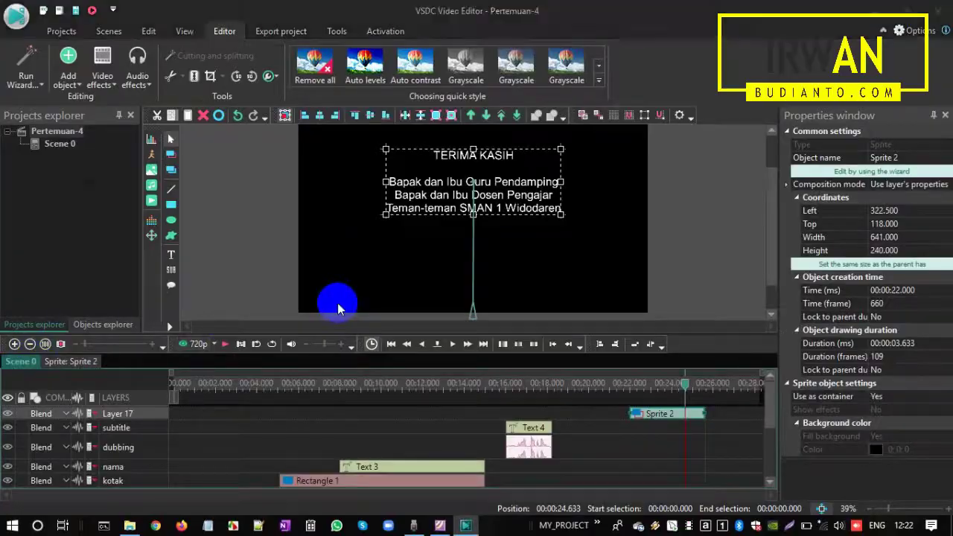
- Read guide step 47 and, in VSDC, preview the whole scene, closing the preview when it has played
key("alt+Tab")
scroll(328, 273, "down", 3)
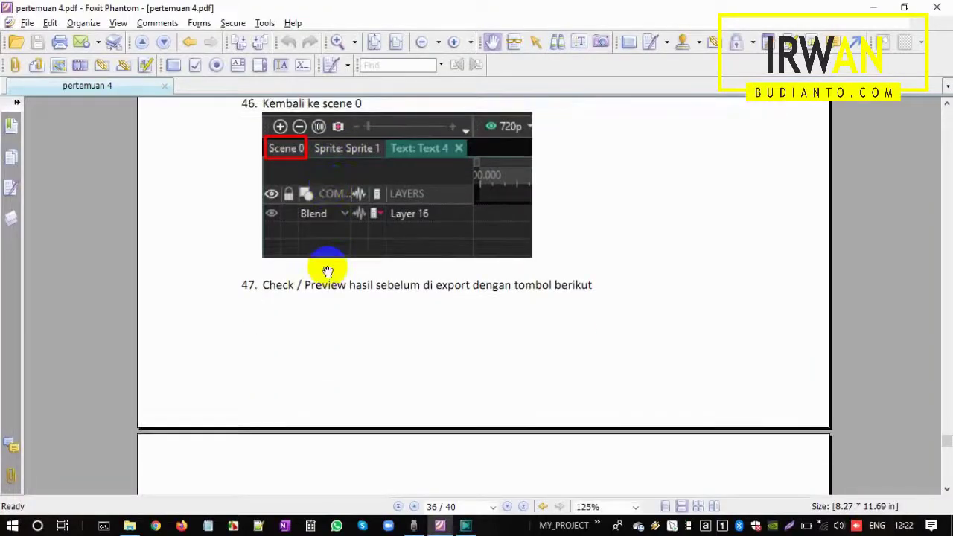
key("alt+Tab")
key("alt+Tab")
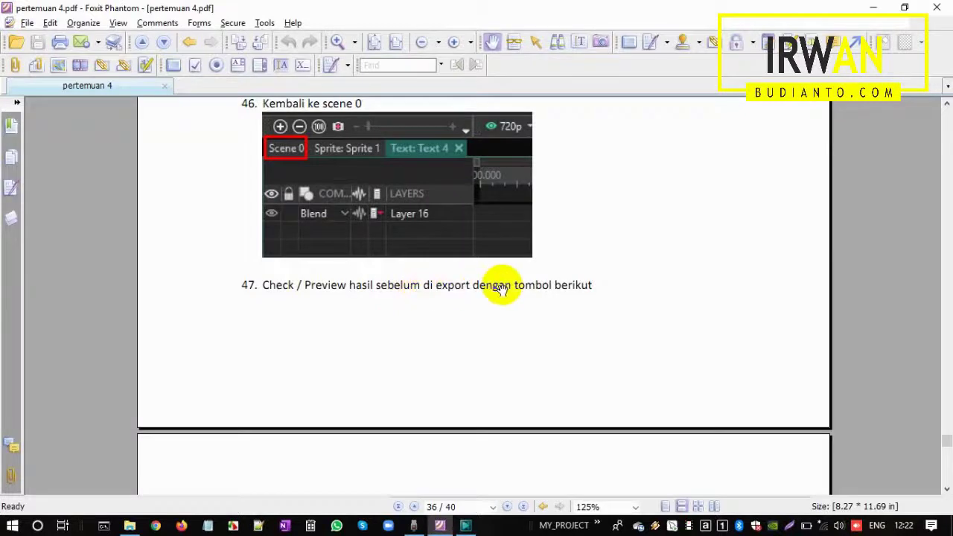
scroll(541, 289, "down", 5)
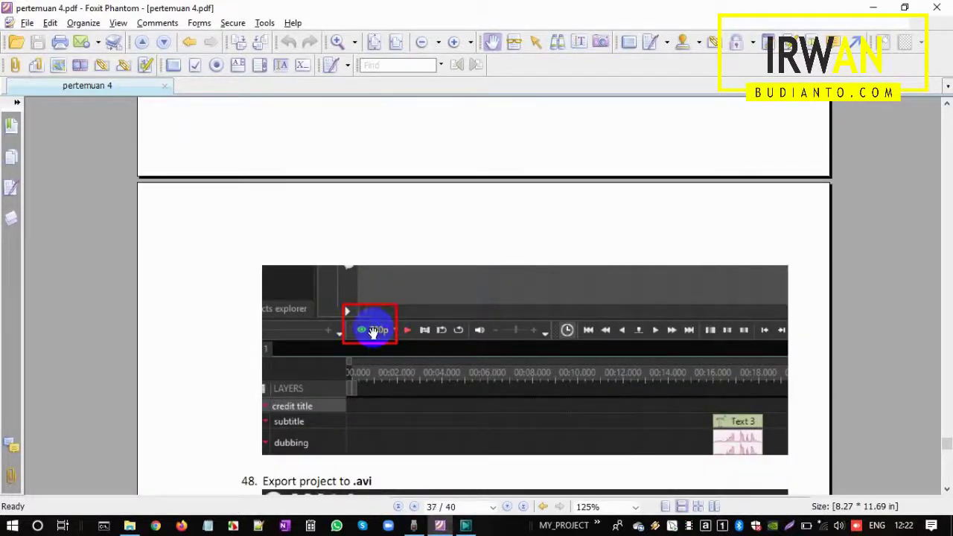
key("alt+Tab")
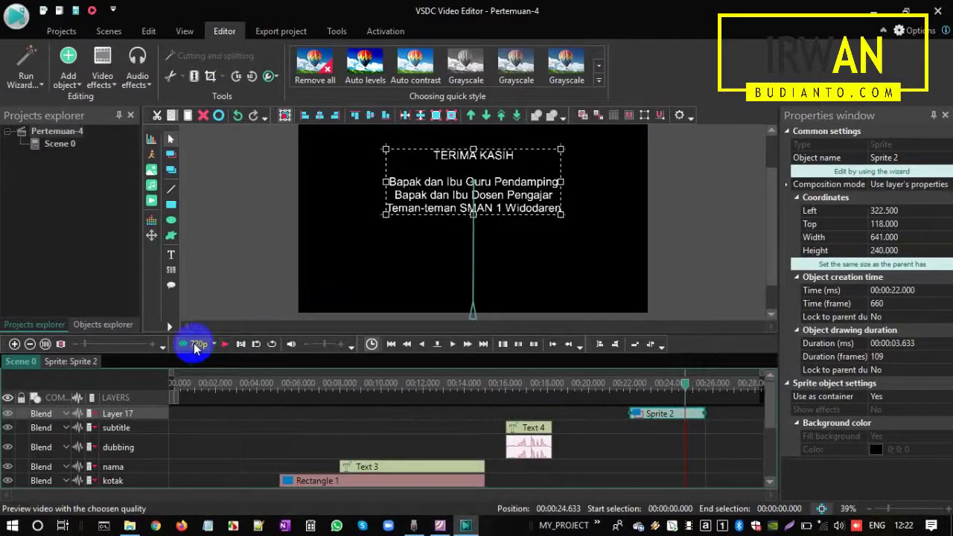
left_click(224, 344)
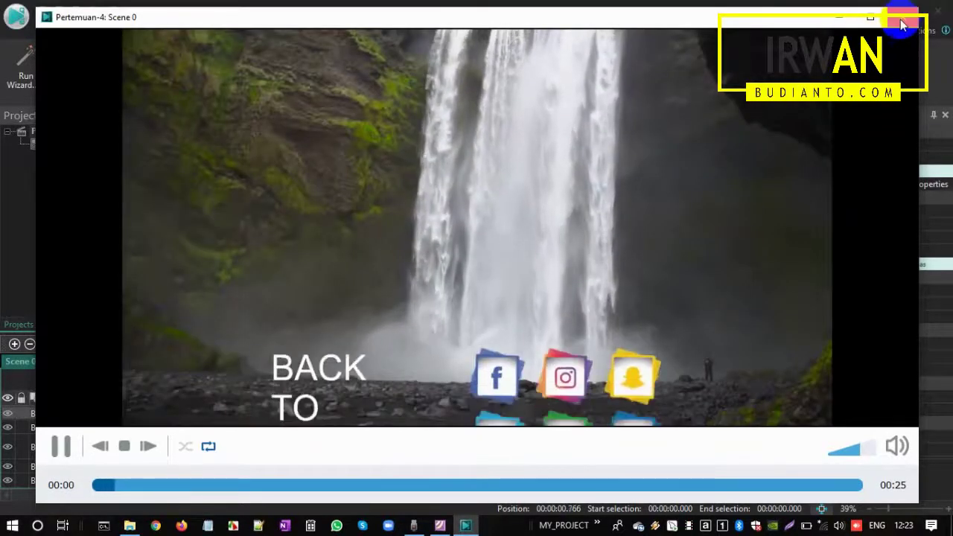
left_click(902, 18)
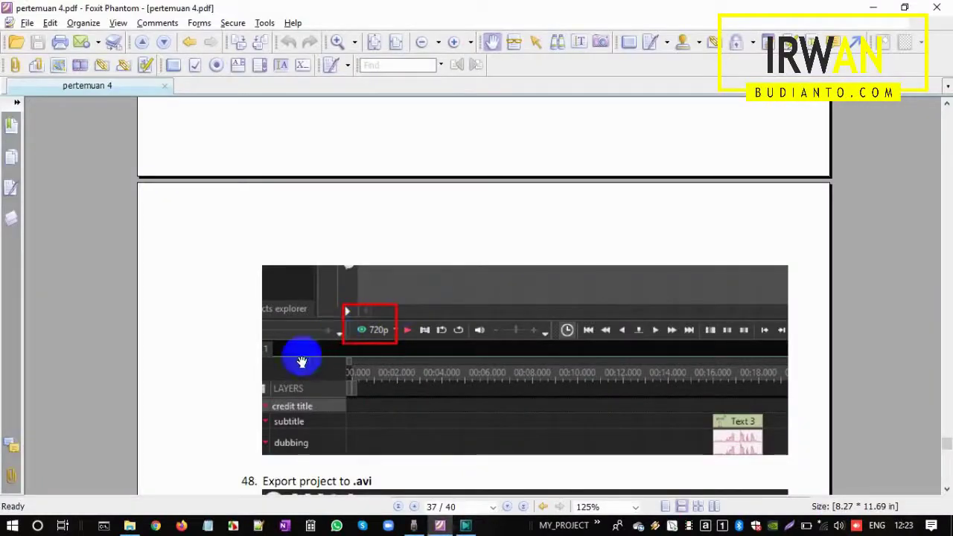
- Read guide step 48 about exporting to AVI and, in VSDC, open the project's export settings
scroll(305, 321, "down", 3)
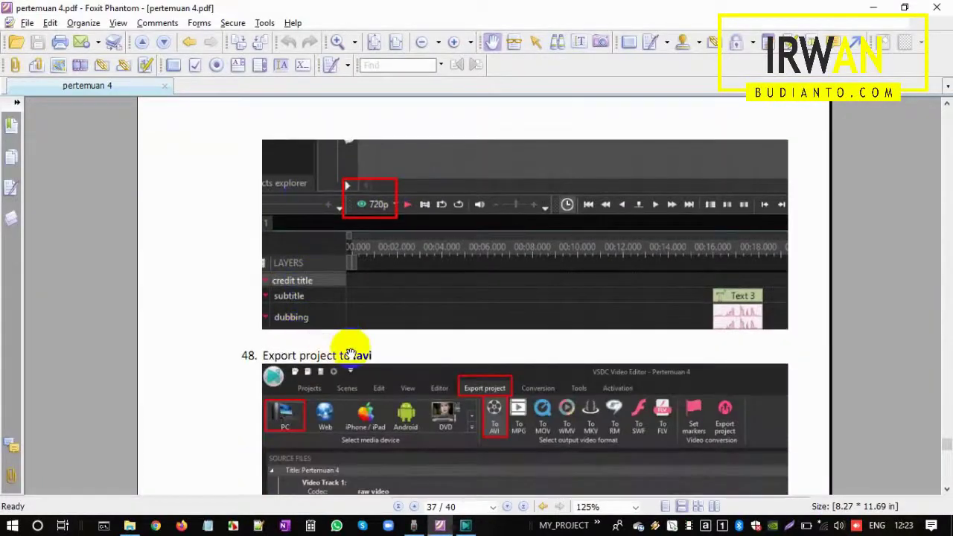
scroll(329, 350, "down", 6)
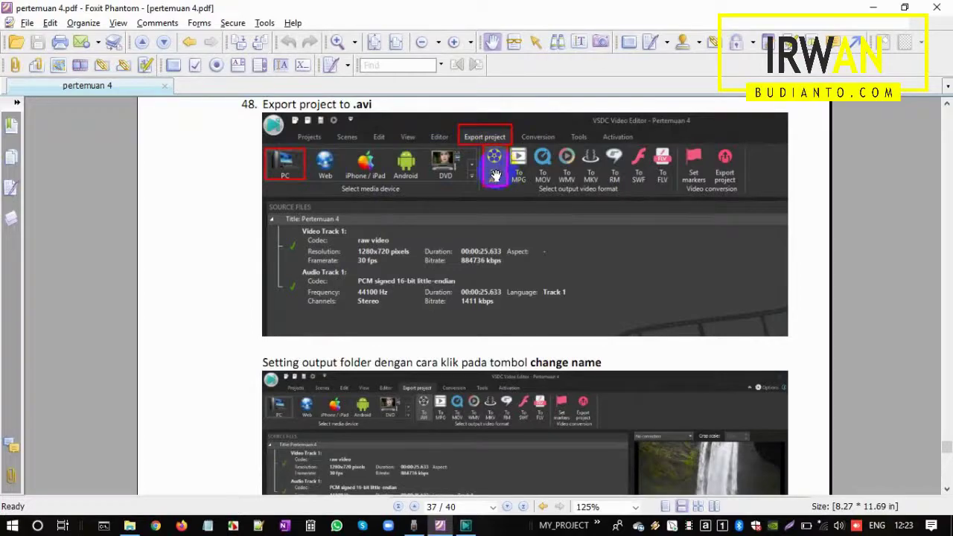
key("alt+Tab")
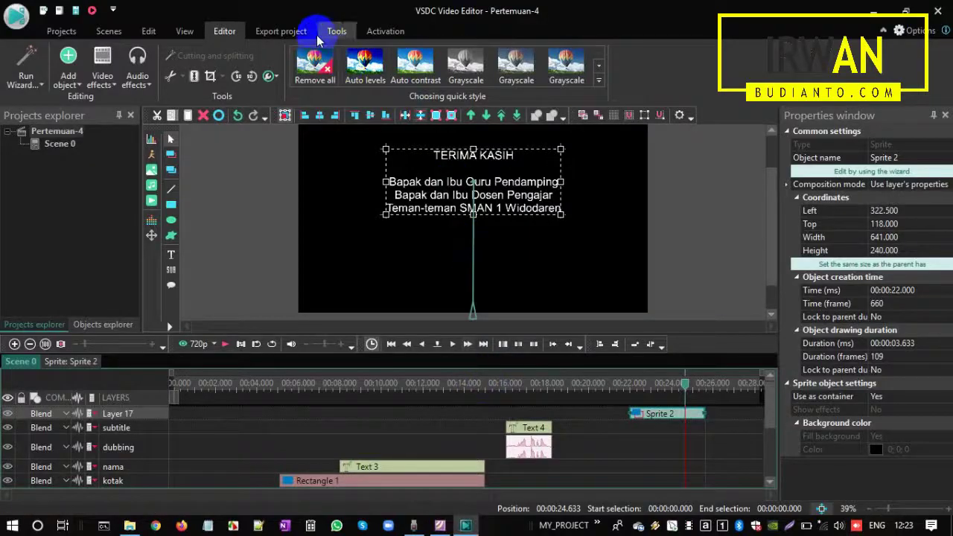
left_click(281, 33)
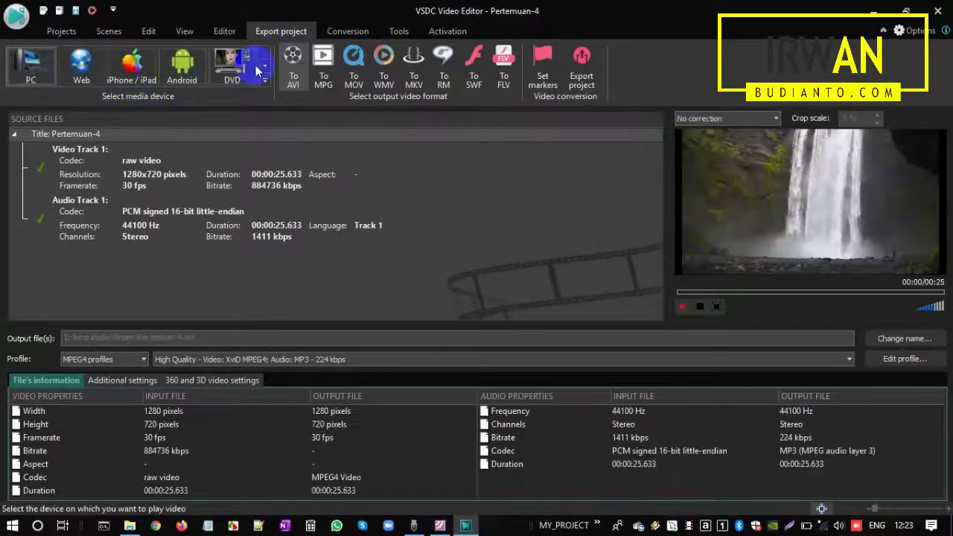
- Read in the PDF guide how to set the output folder and file name, then return to the export settings in VSDC
key("alt+Tab")
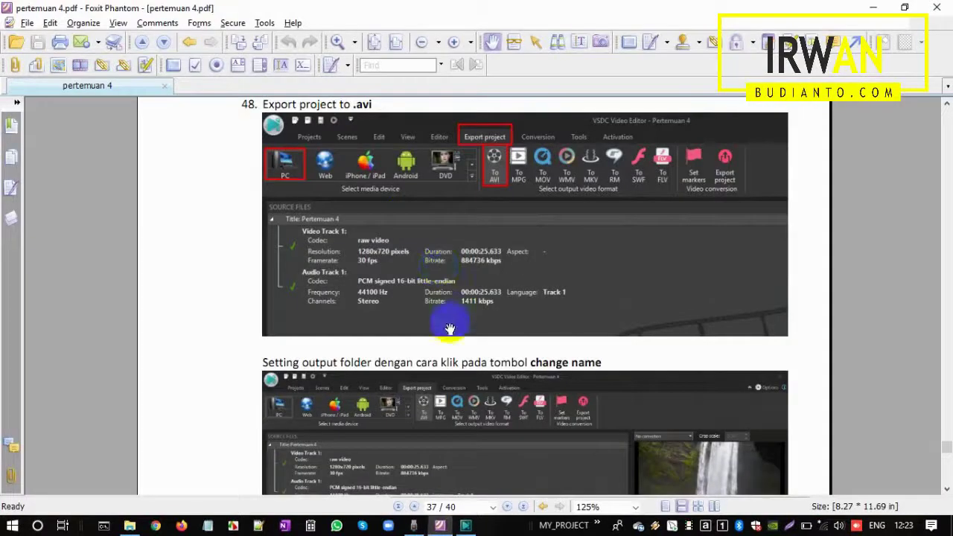
scroll(449, 329, "down", 3)
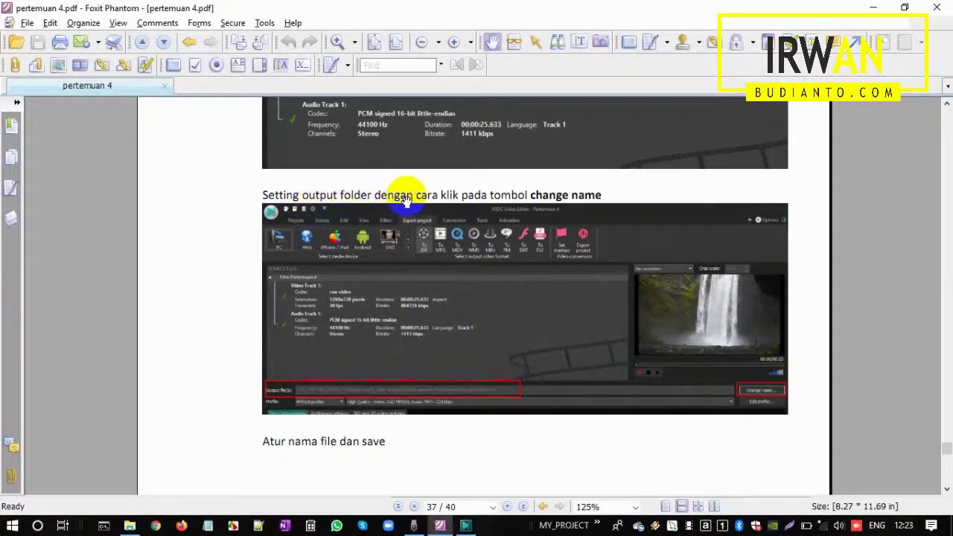
left_click(774, 397)
scroll(760, 406, "up", 4)
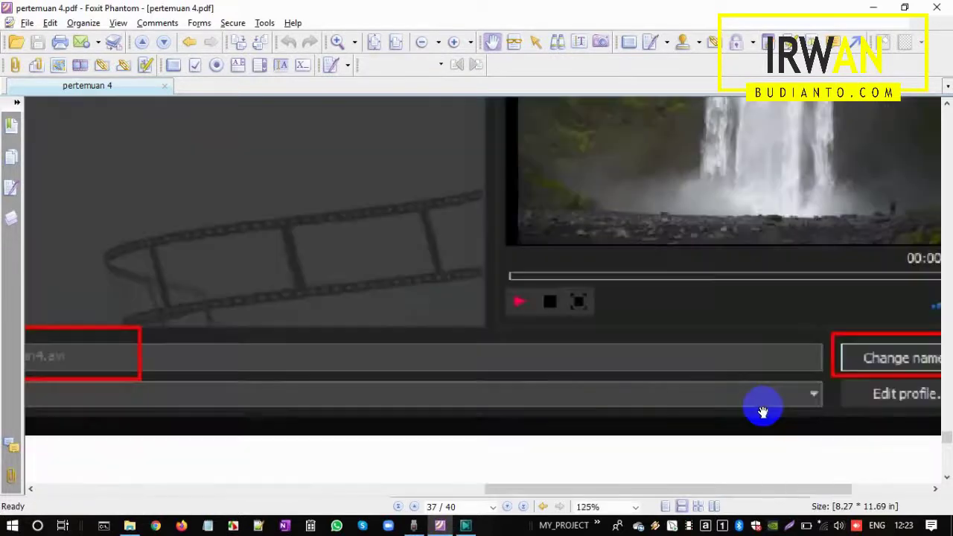
scroll(746, 376, "down", 4)
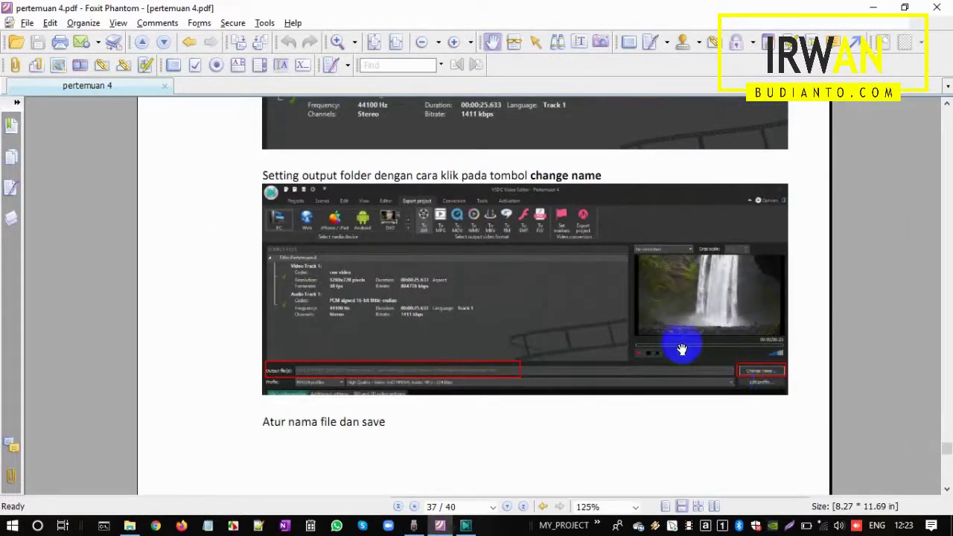
key("super")
key("alt+Tab")
key("alt+Tab")
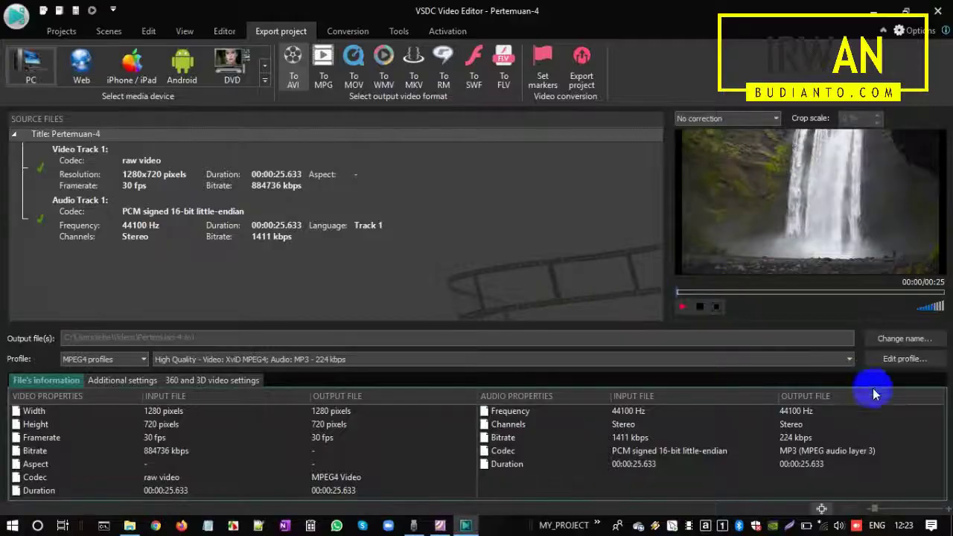
- Set the AVI output to project-sada's 2_video editing/2020/pertemuan #4 folder, adding the author's first name and a hyphen before Pertemuan-4.avi
left_click(897, 341)
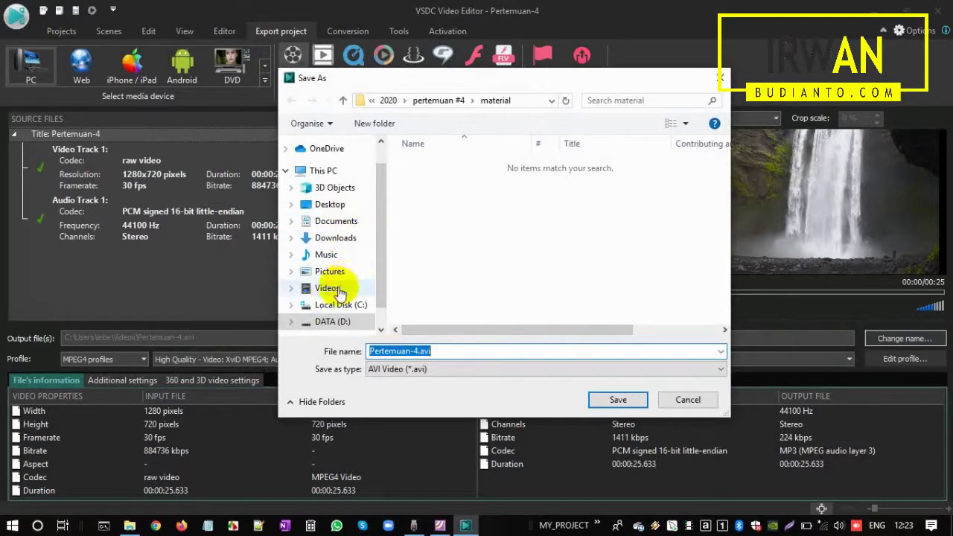
left_click(361, 321)
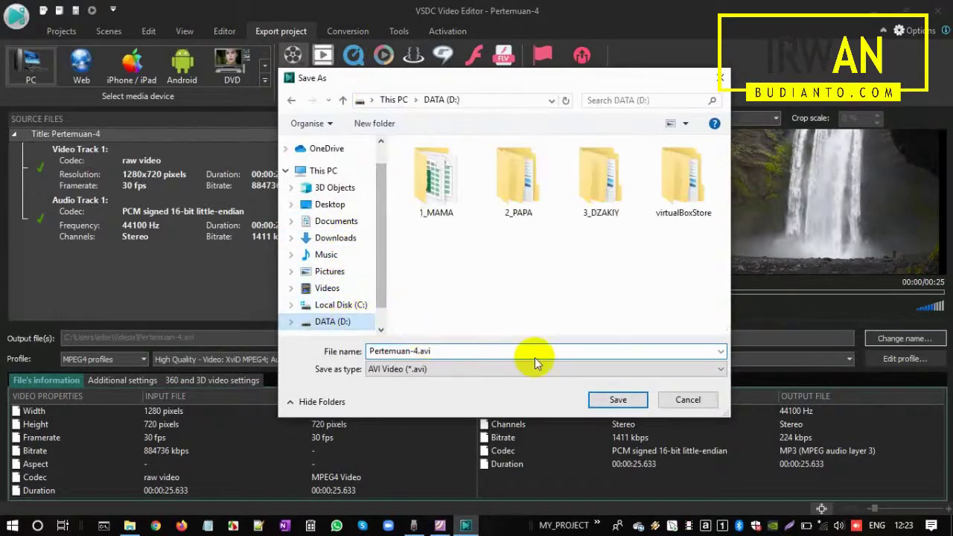
left_click(327, 205)
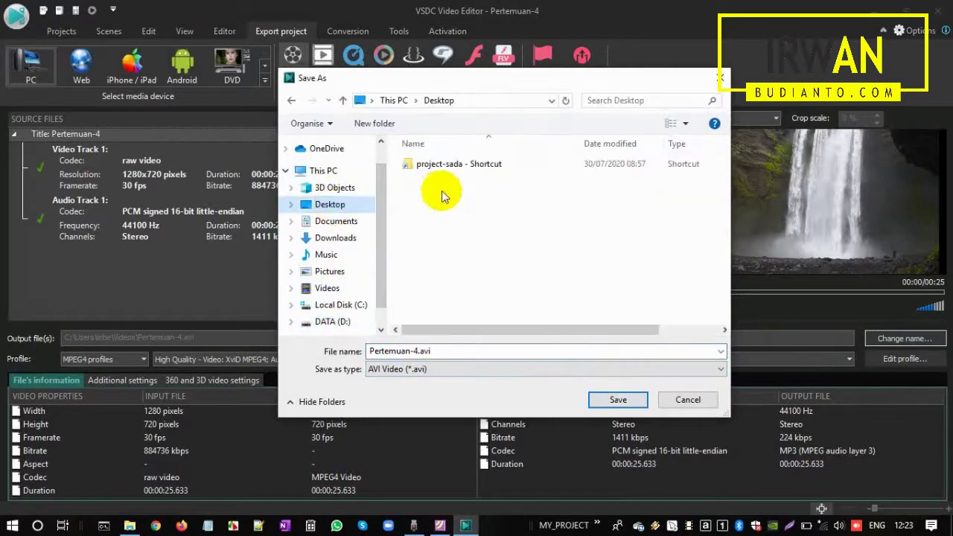
double_click(459, 166)
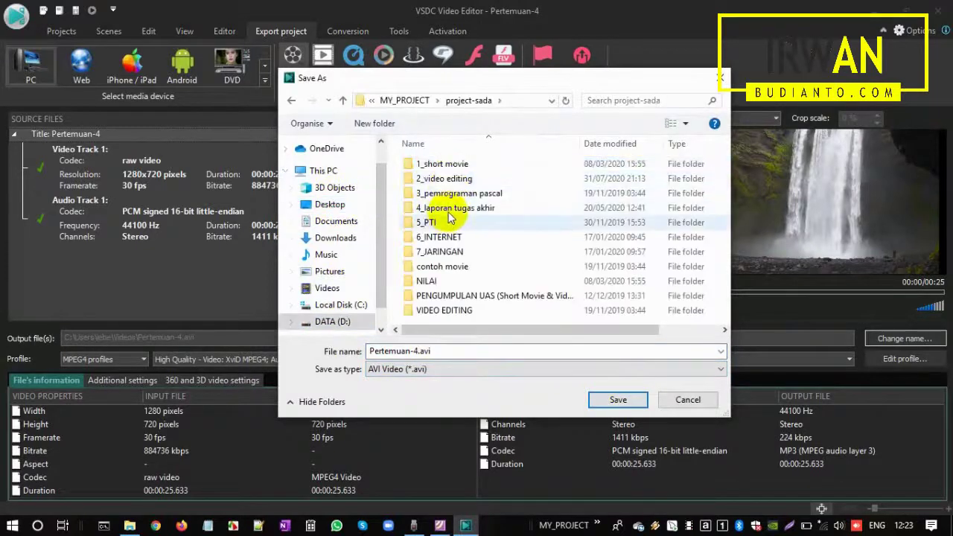
double_click(442, 180)
double_click(447, 180)
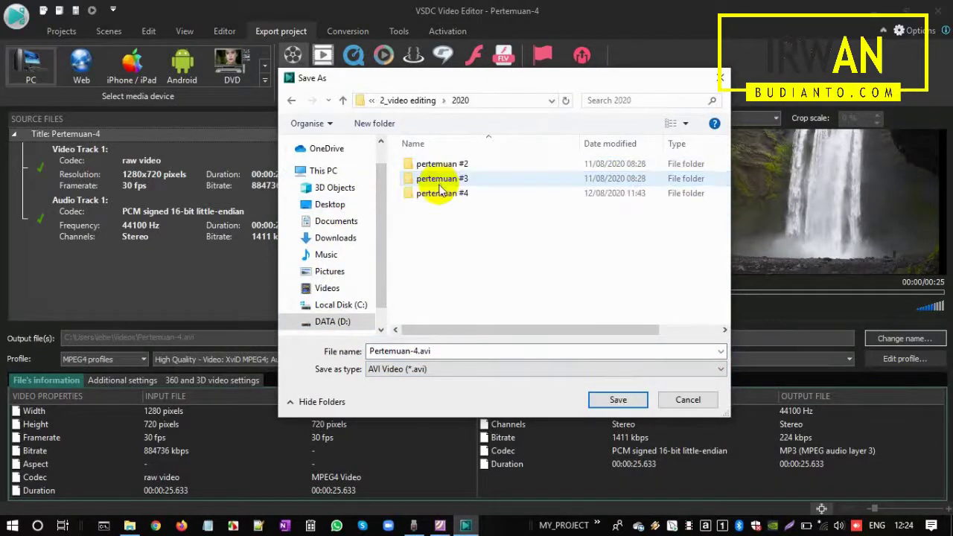
double_click(426, 193)
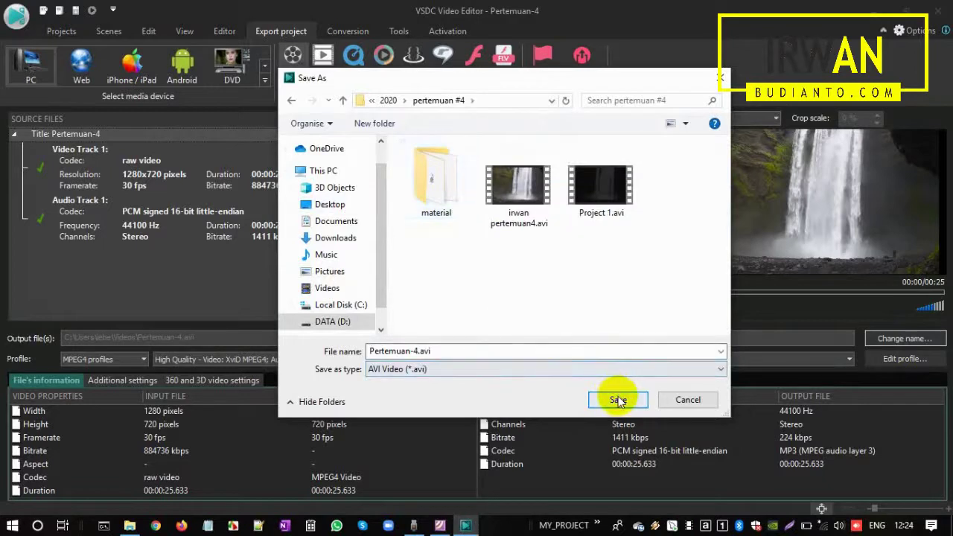
left_click(462, 352)
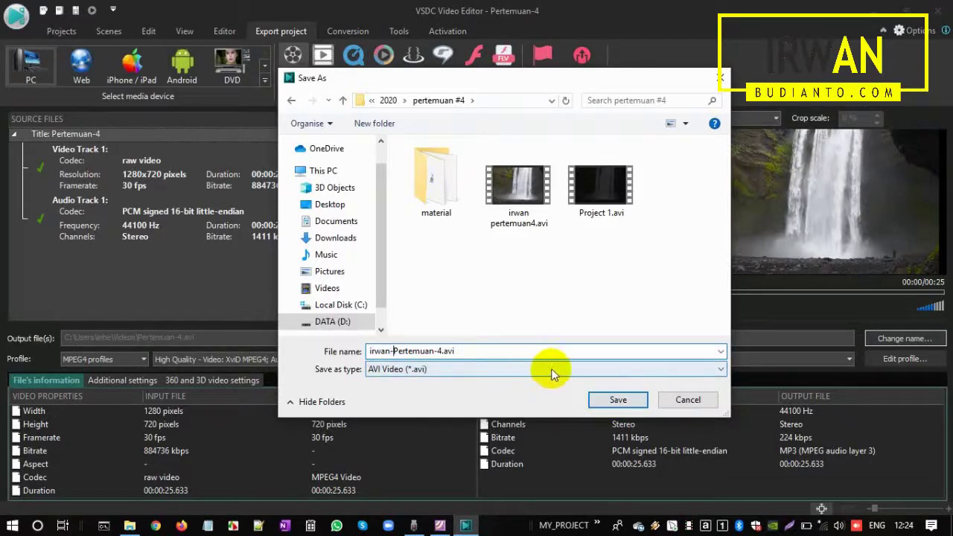
left_click(617, 401)
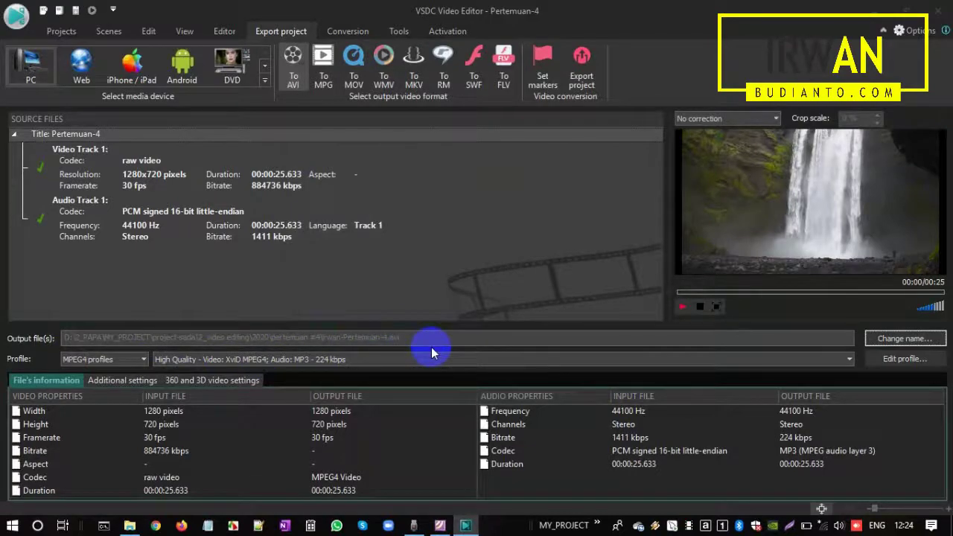
- Read the PDF guide's export conversion instructions and, in VSDC, export the project to AVI, dismissing the completion message
key("alt+Tab")
scroll(425, 310, "down", 5)
scroll(425, 310, "down", 10)
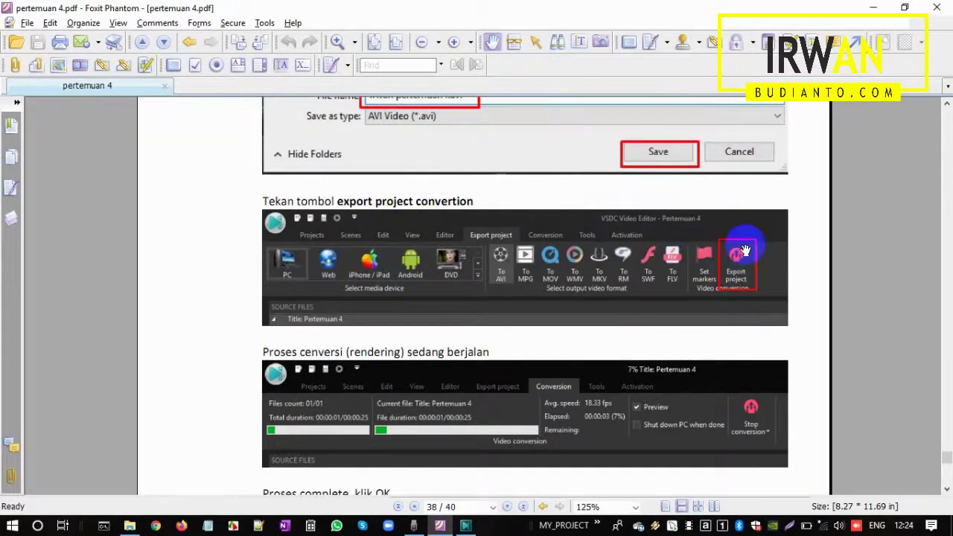
scroll(735, 273, "down", 3)
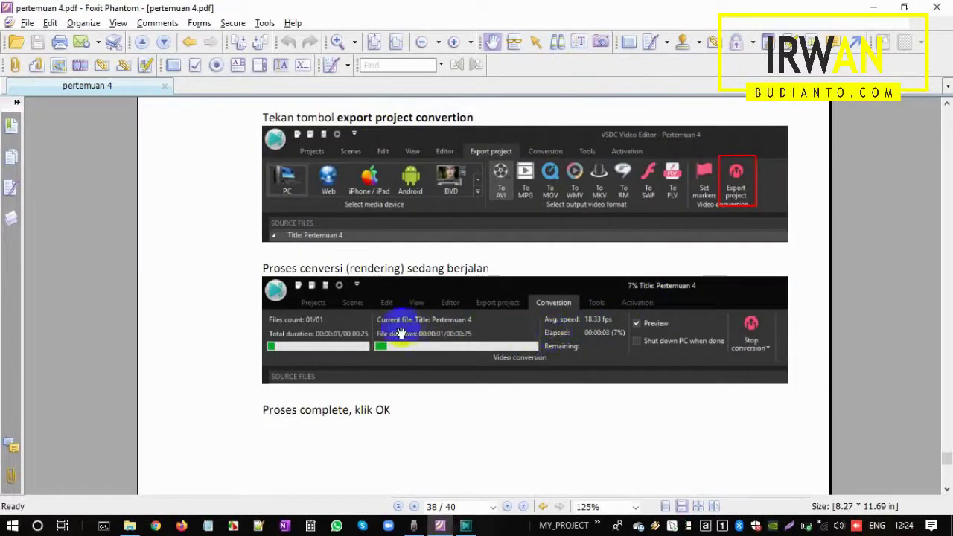
key("alt+Tab")
left_click(582, 71)
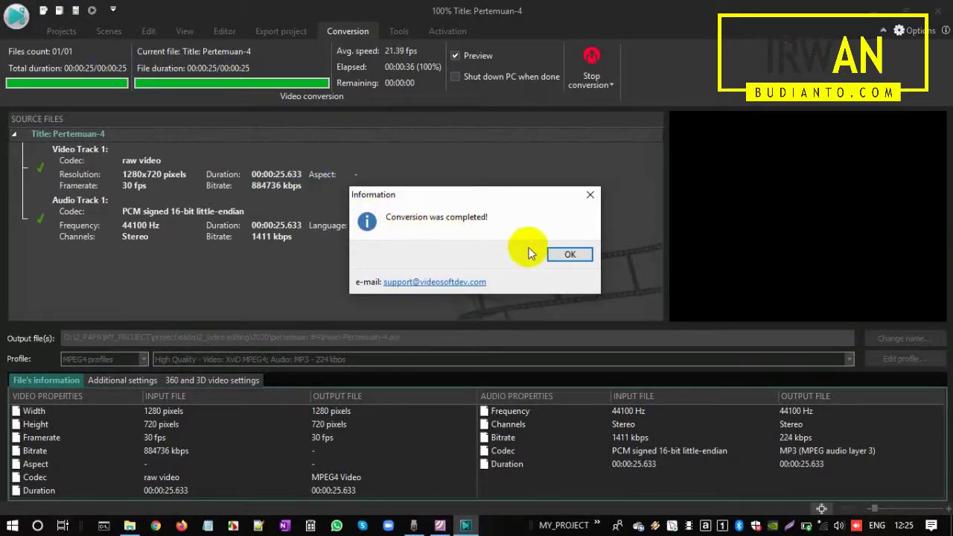
left_click(570, 255)
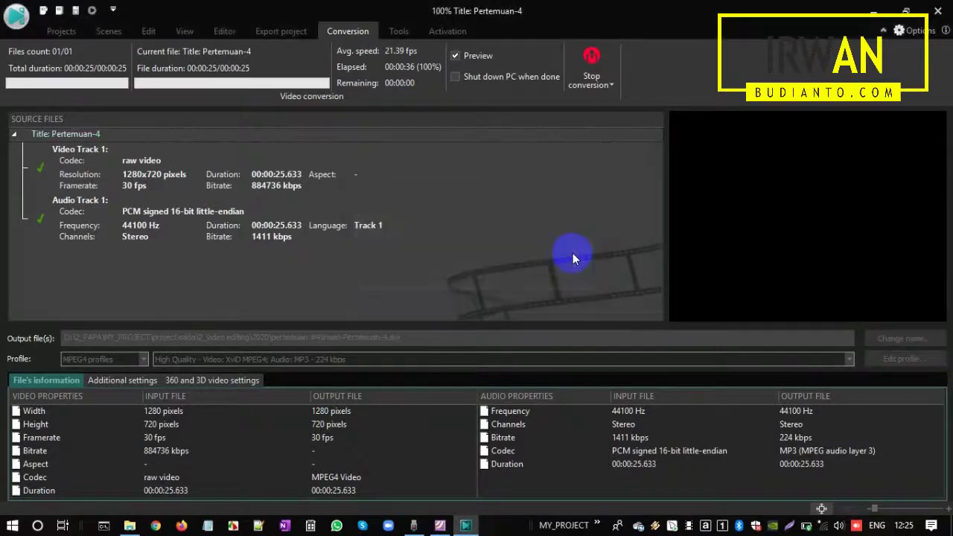
- Read steps 49 and 50 of the PDF guide about saving the project and viewing the result in a media player
key("alt+Tab")
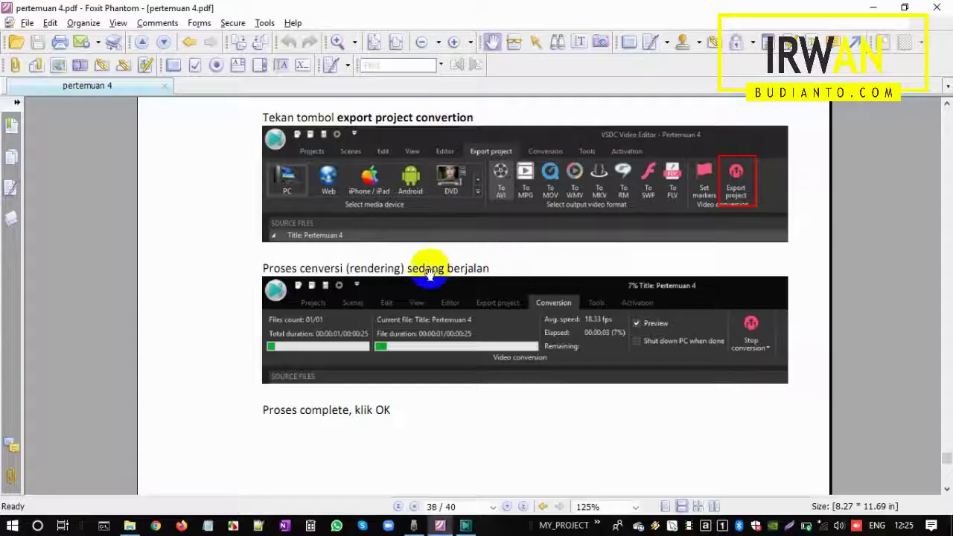
scroll(371, 295, "down", 4)
scroll(371, 296, "down", 12)
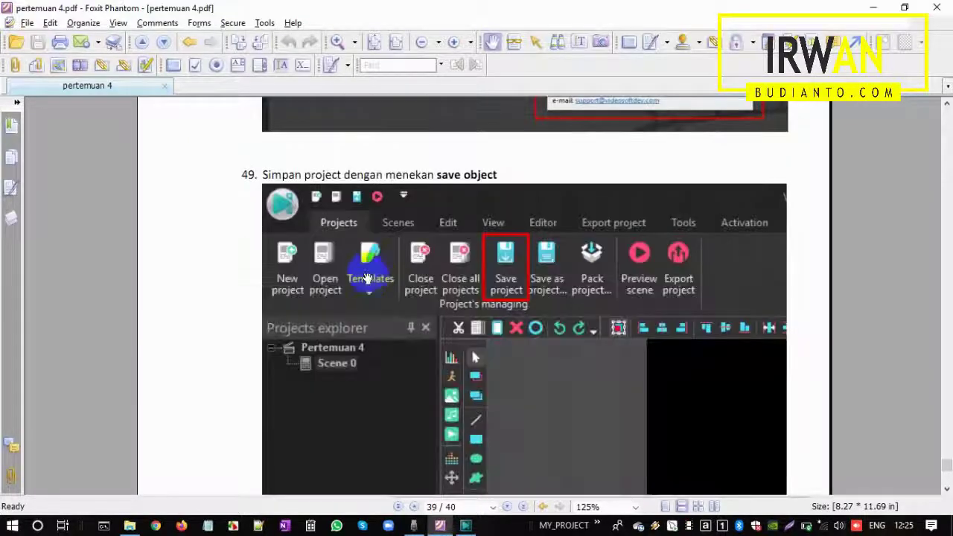
scroll(350, 253, "up", 8)
scroll(335, 216, "down", 6)
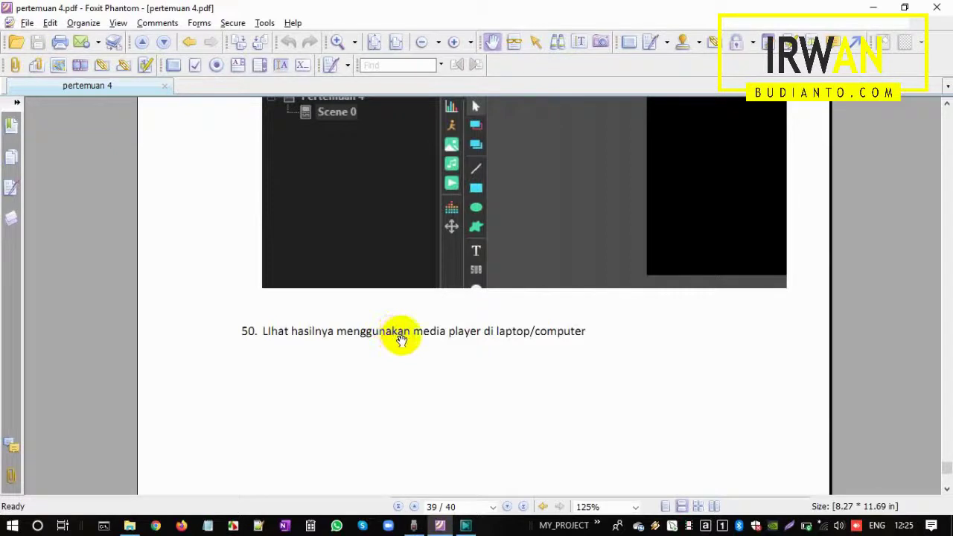
scroll(399, 320, "down", 2)
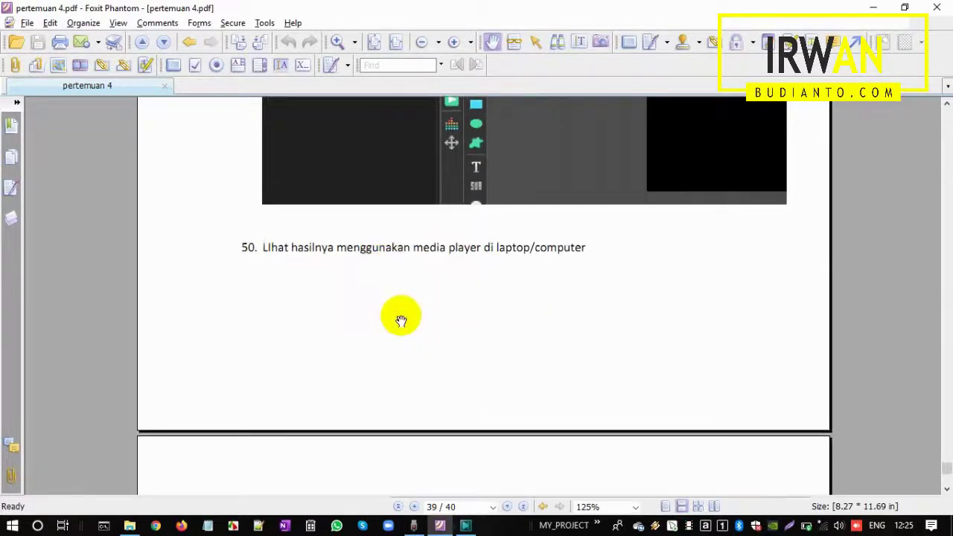
scroll(373, 283, "down", 10)
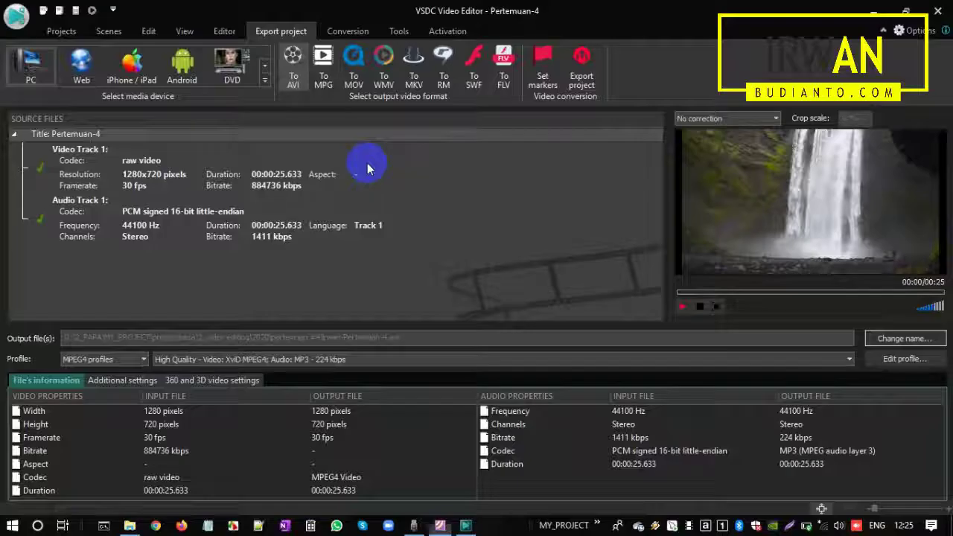
- In File Explorer's pertemuan #4 folder, play the waterfall video listed beside the material folder and pause it
left_click(129, 525)
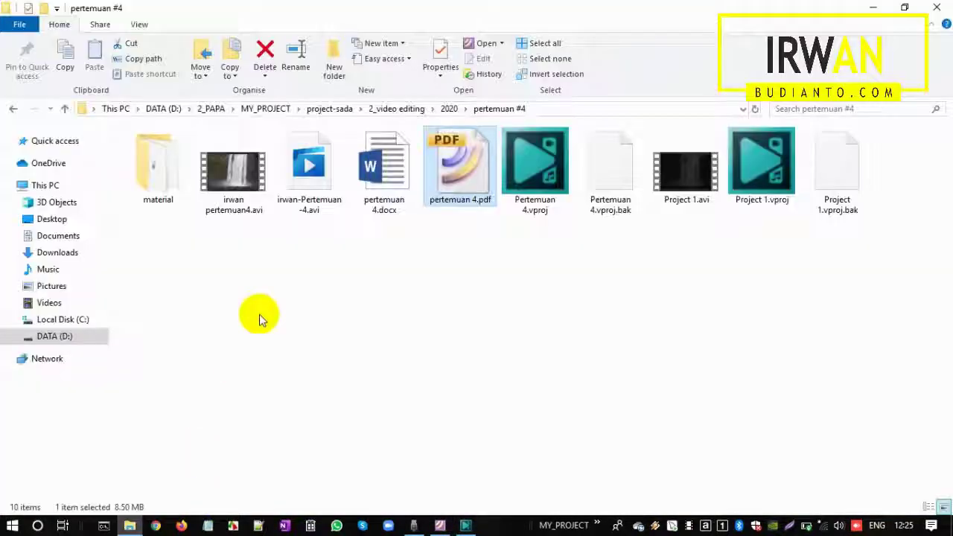
left_click(233, 171)
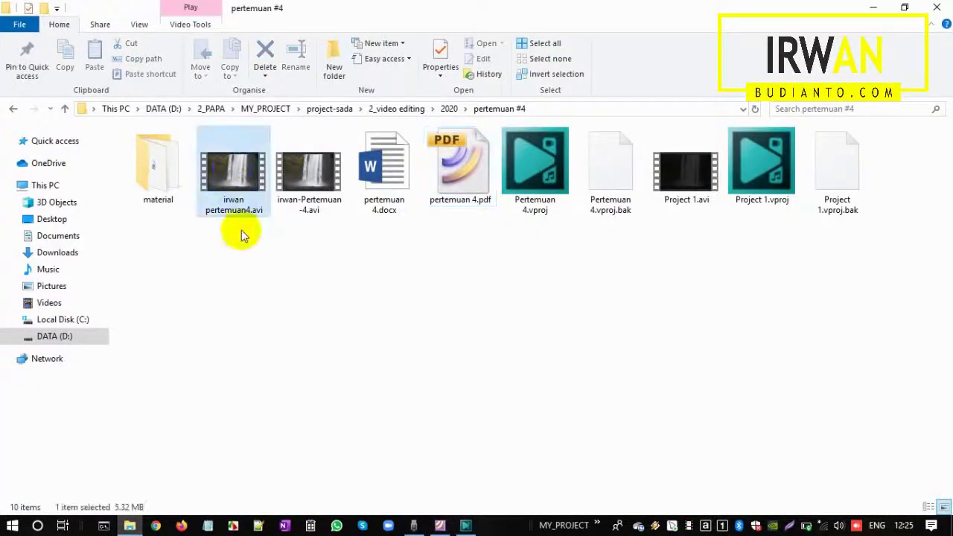
double_click(238, 175)
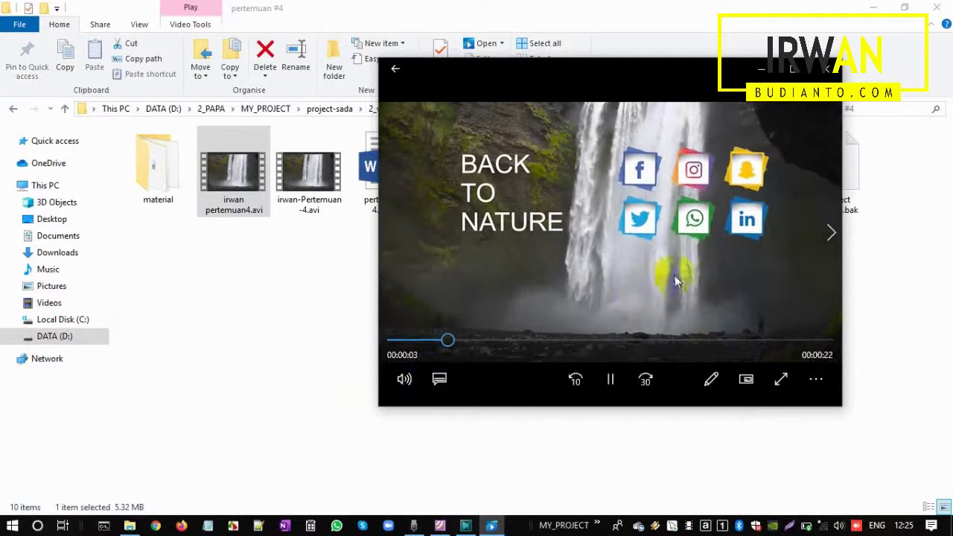
left_click(604, 378)
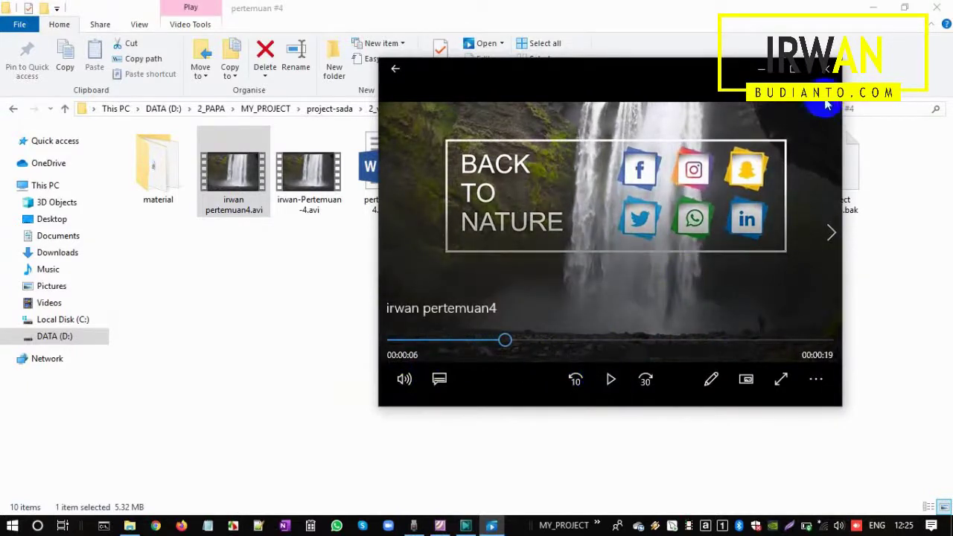